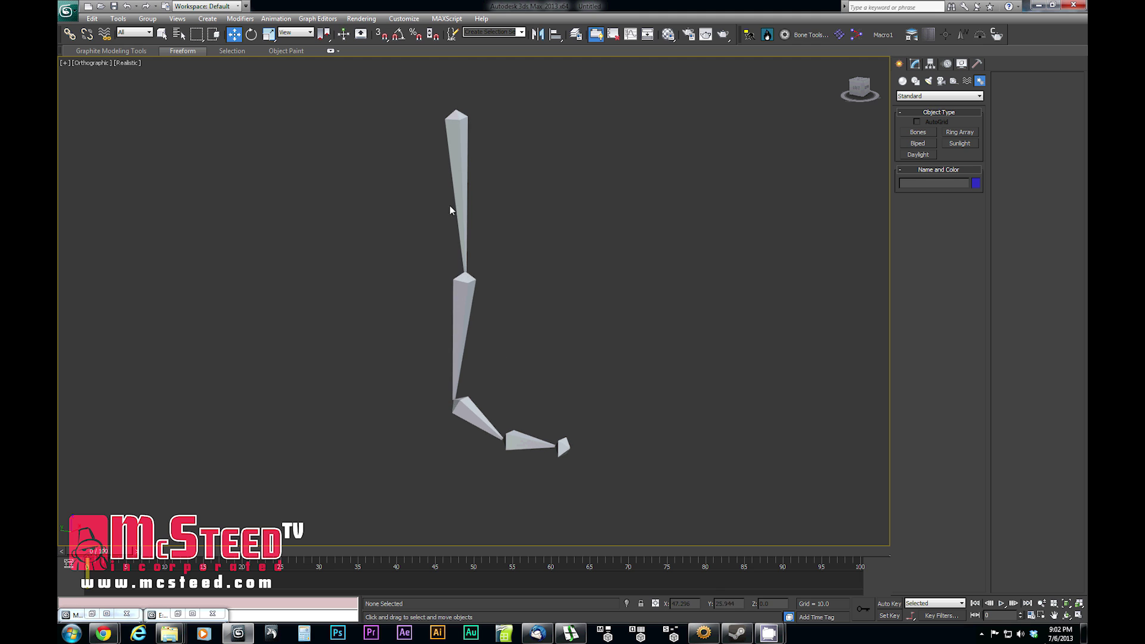
Examine the leg bone chain from the thigh down to the toe tip from several angles
left_click(463, 191)
middle_click_drag(525, 275, 509, 277, "alt")
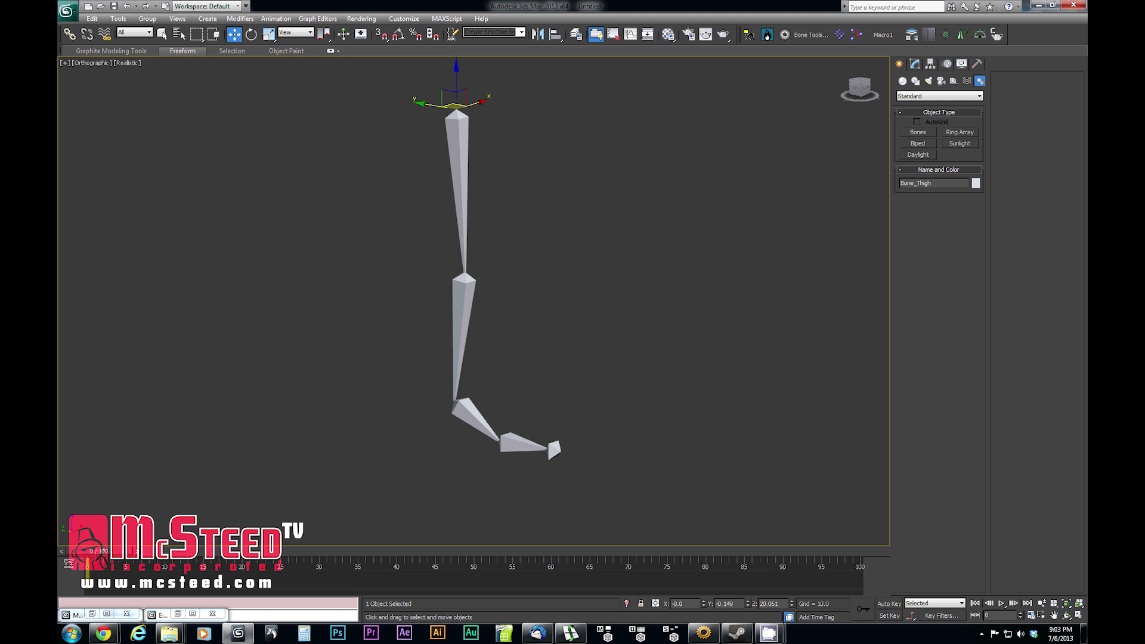
left_click(472, 321)
middle_click_drag(471, 321, 476, 325, "alt")
left_click(529, 224)
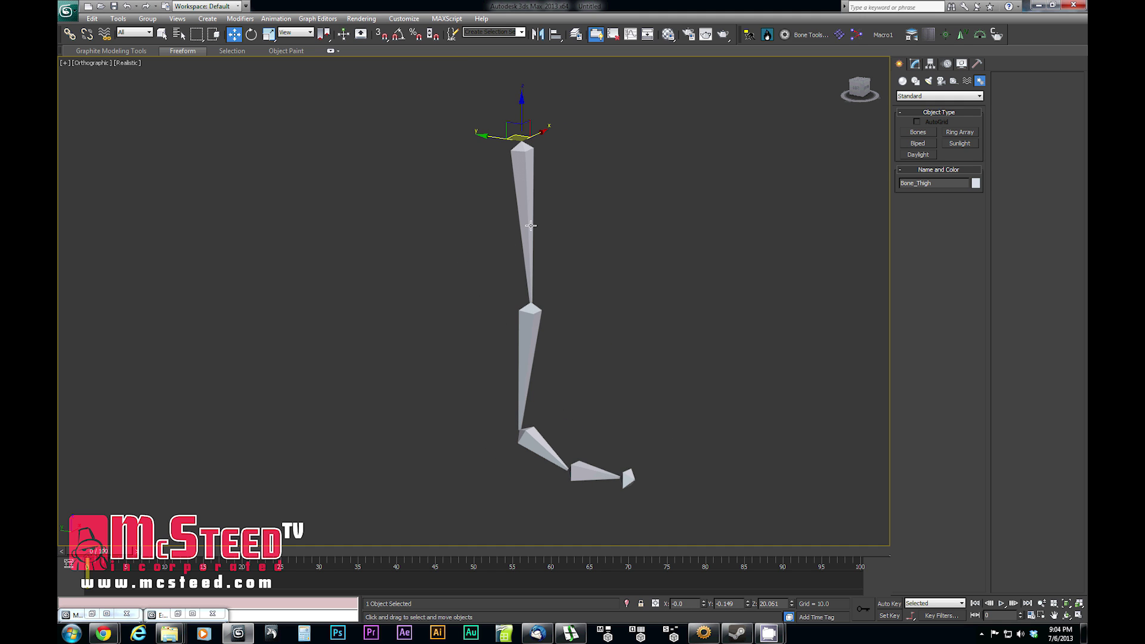
middle_click_drag(543, 349, 472, 358)
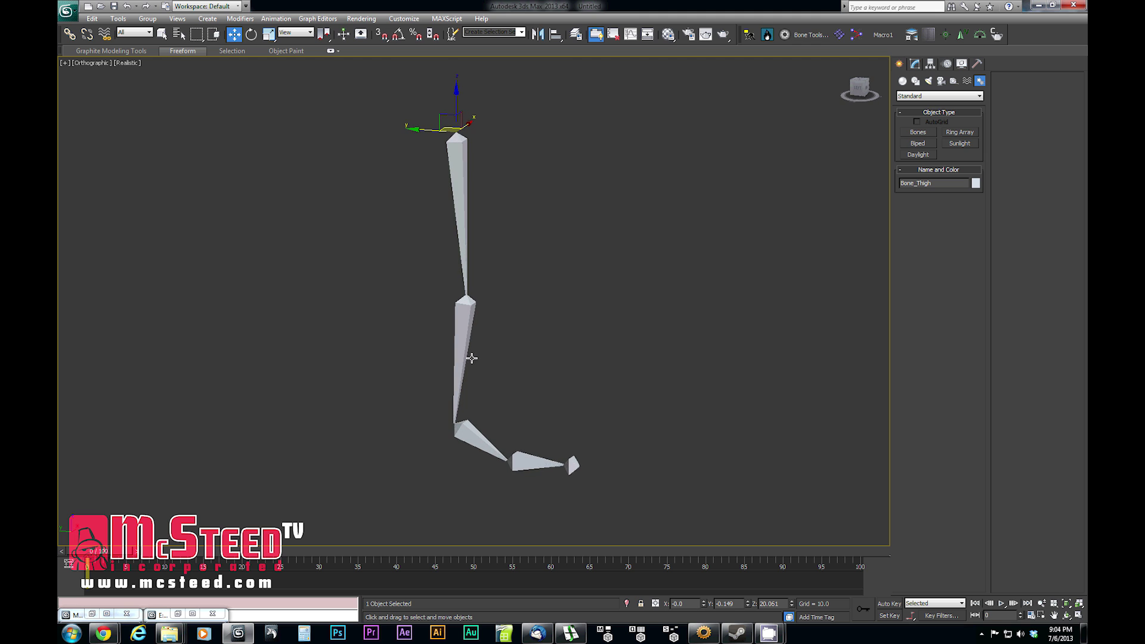
mouse_move(521, 437)
middle_mouse_down("alt")
mouse_move(503, 446)
mouse_move(534, 438)
mouse_move(537, 451)
middle_mouse_up("alt")
scroll(534, 433, "up", 2)
scroll(534, 433, "down", 2)
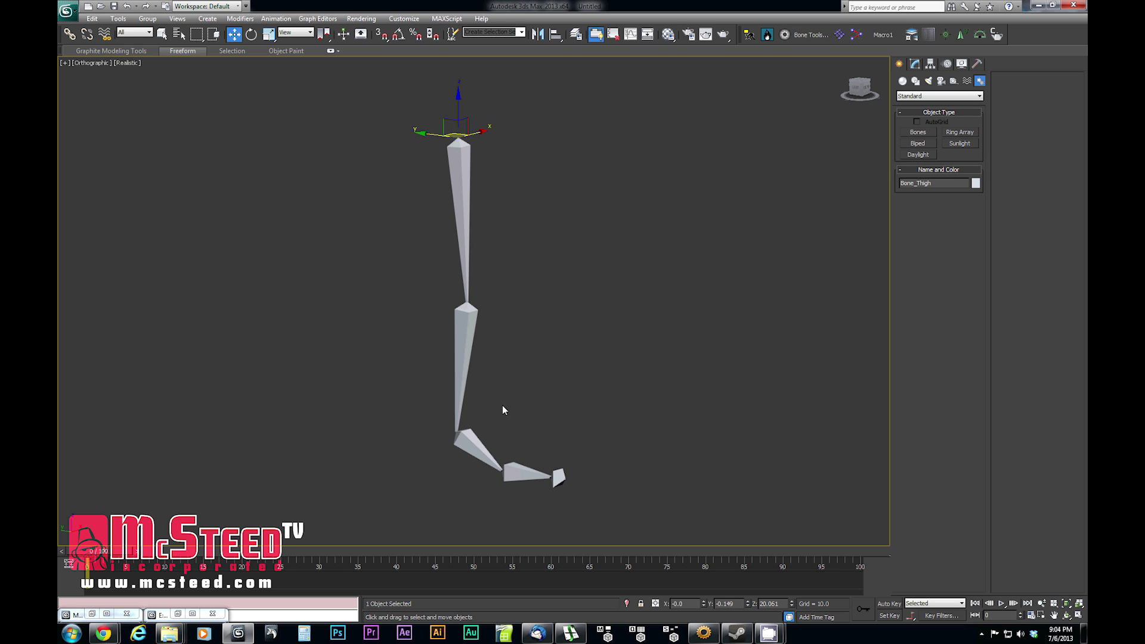
middle_click_drag(503, 406, 504, 412, "alt")
middle_click_drag(488, 313, 493, 320, "alt")
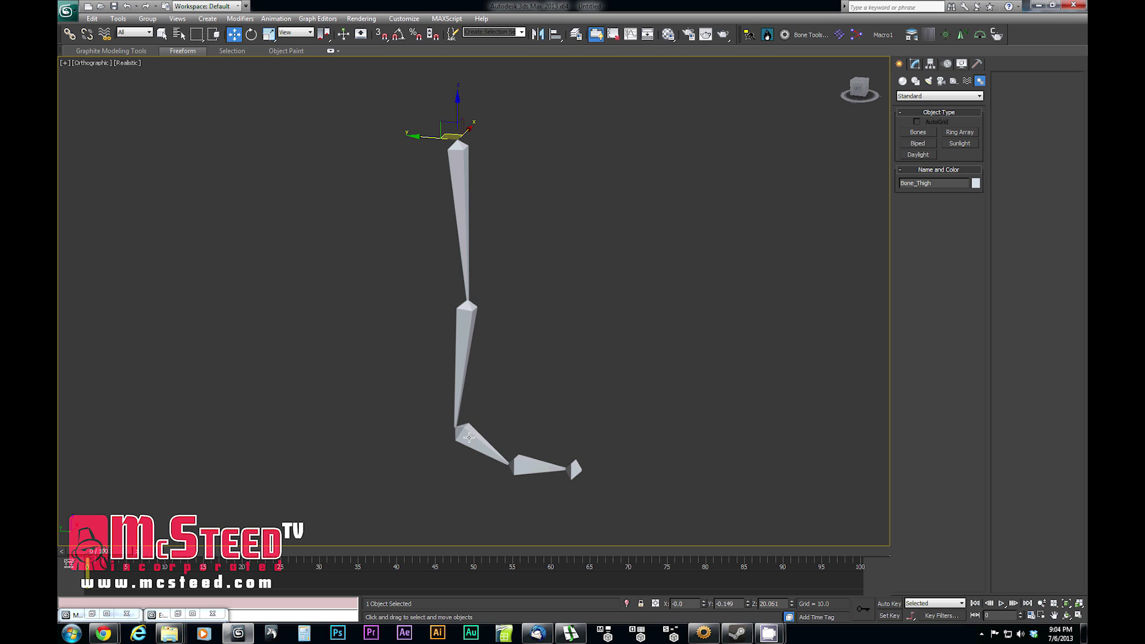
Add an HI Solver from the thigh bone to the foot bone and test-move its ankle goal
left_click(471, 435)
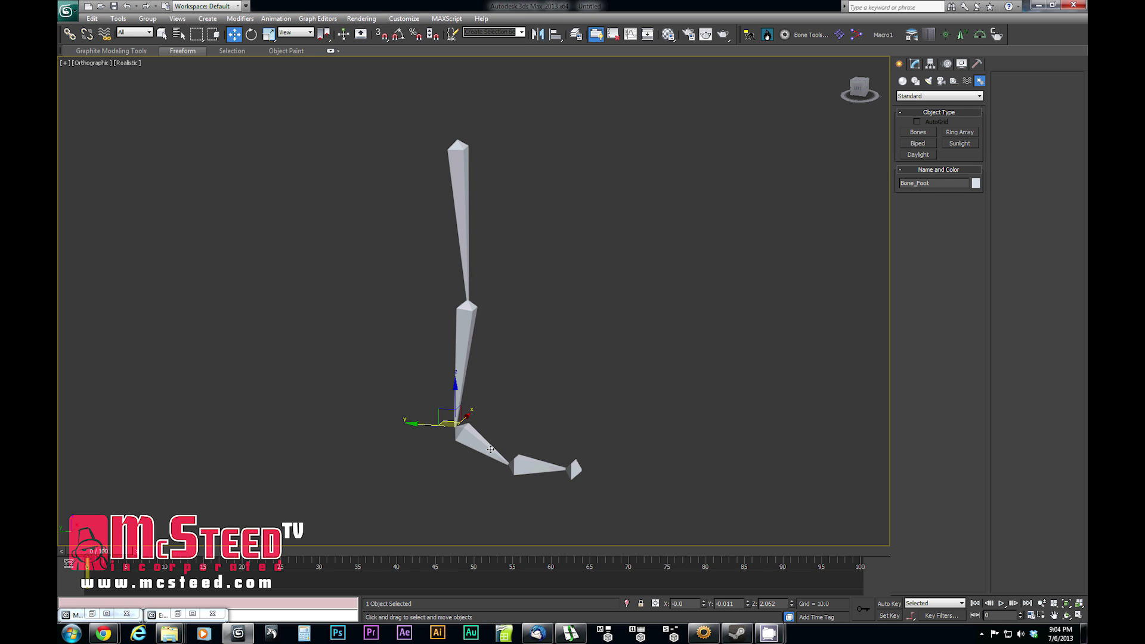
left_click(458, 173)
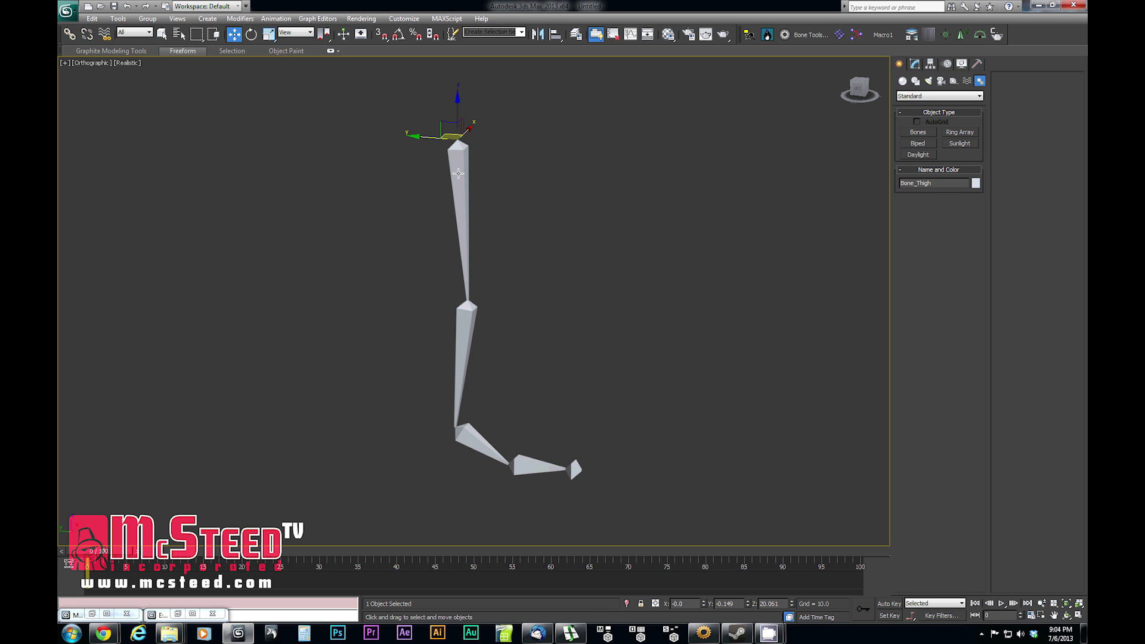
left_click(277, 19)
mouse_move(296, 60)
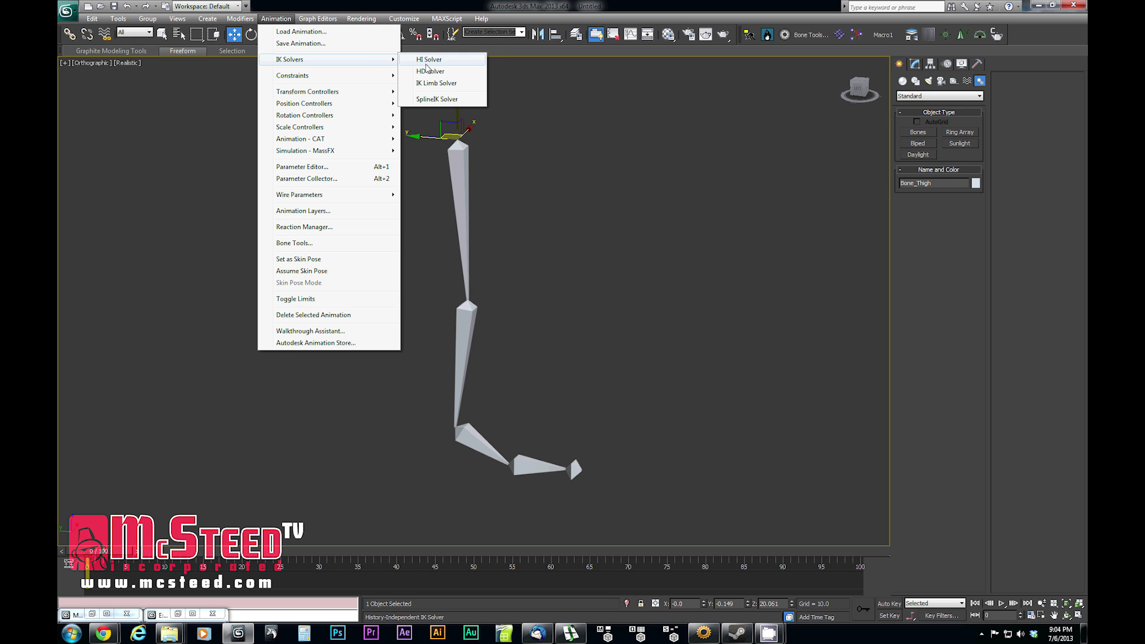
left_click(428, 60)
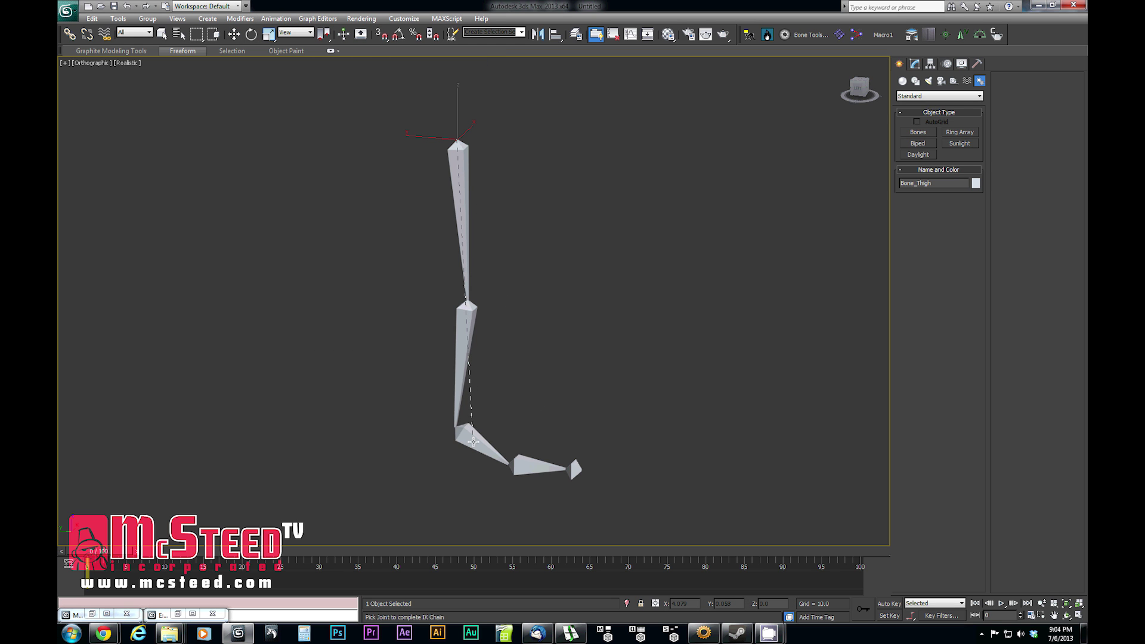
left_click(473, 441)
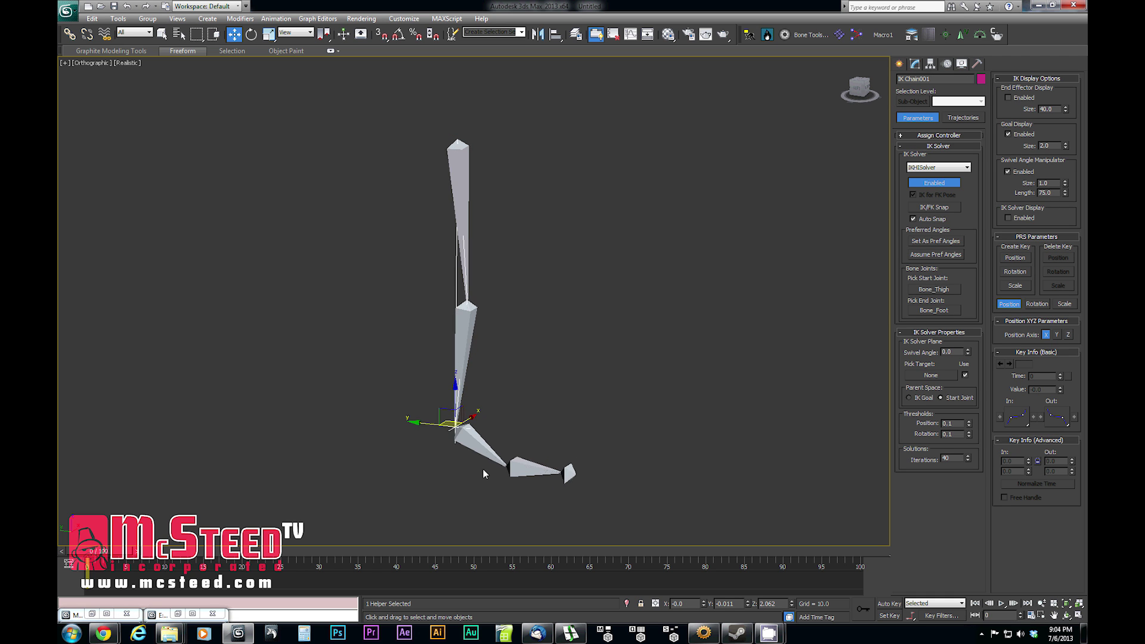
left_click_drag(457, 418, 513, 391)
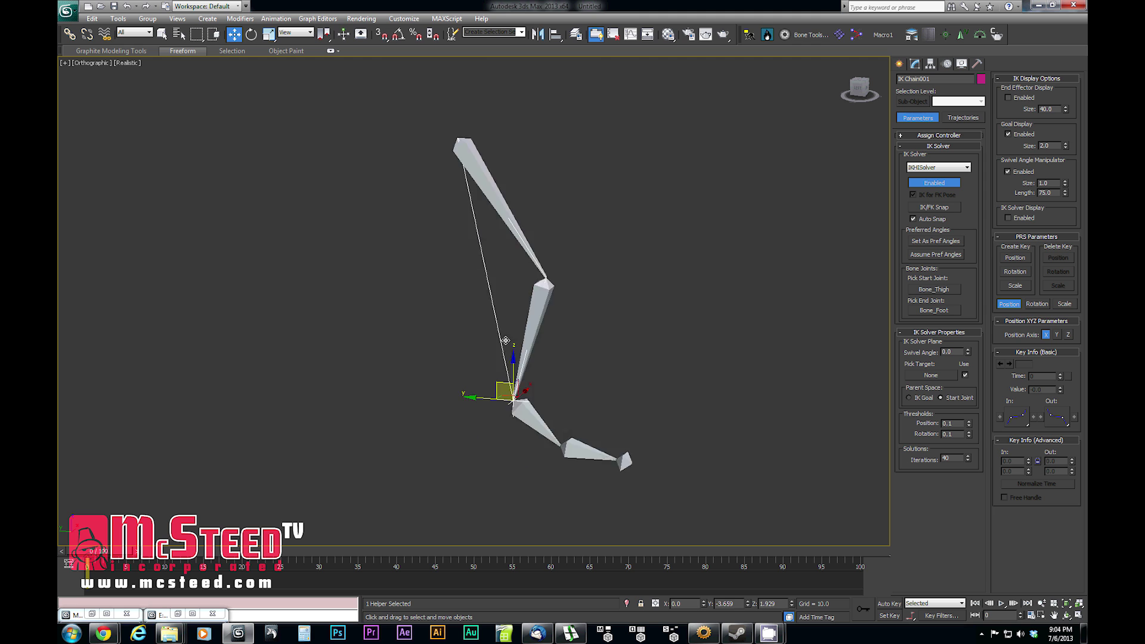
left_click_drag(505, 341, 444, 408)
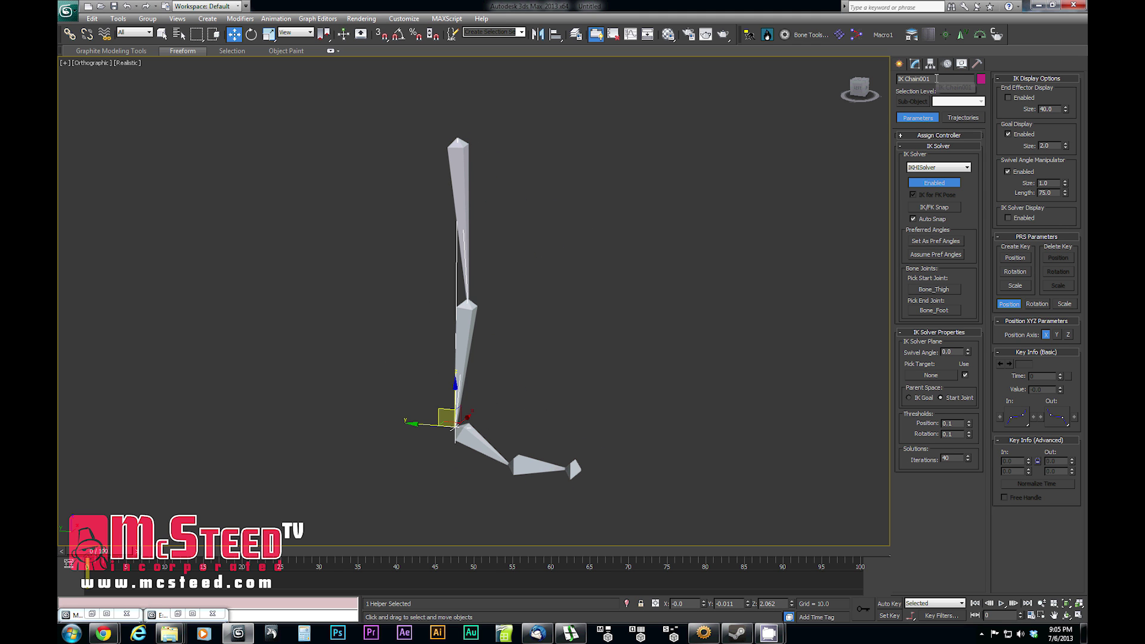
Rename the thigh-to-foot IK chain Help_IK_Leg
left_click_drag(936, 78, 831, 77)
type("Help_IK_")
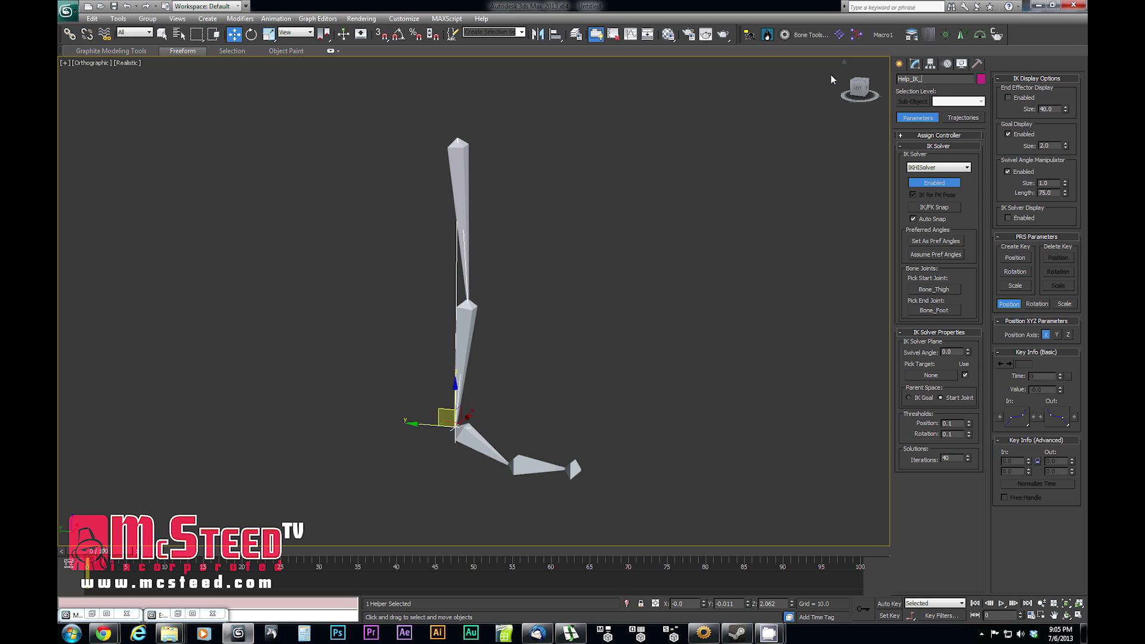
type("oot")
Add an HI Solver from the foot bone to the toe bone
middle_click_drag(606, 353, 614, 314)
left_click(488, 412)
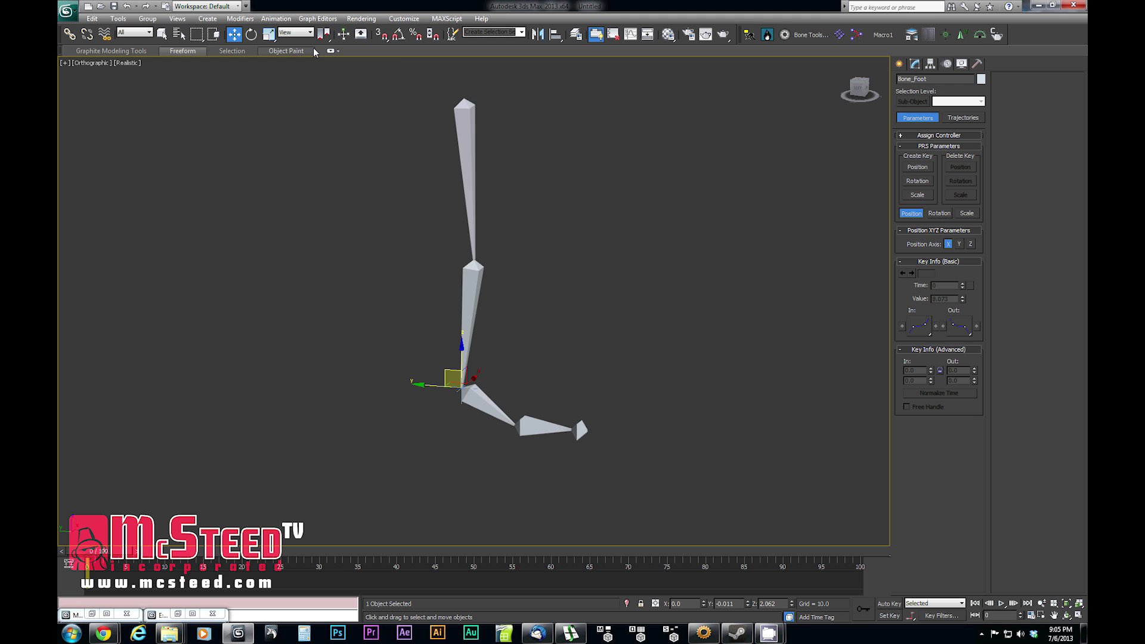
left_click(276, 18)
mouse_move(292, 59)
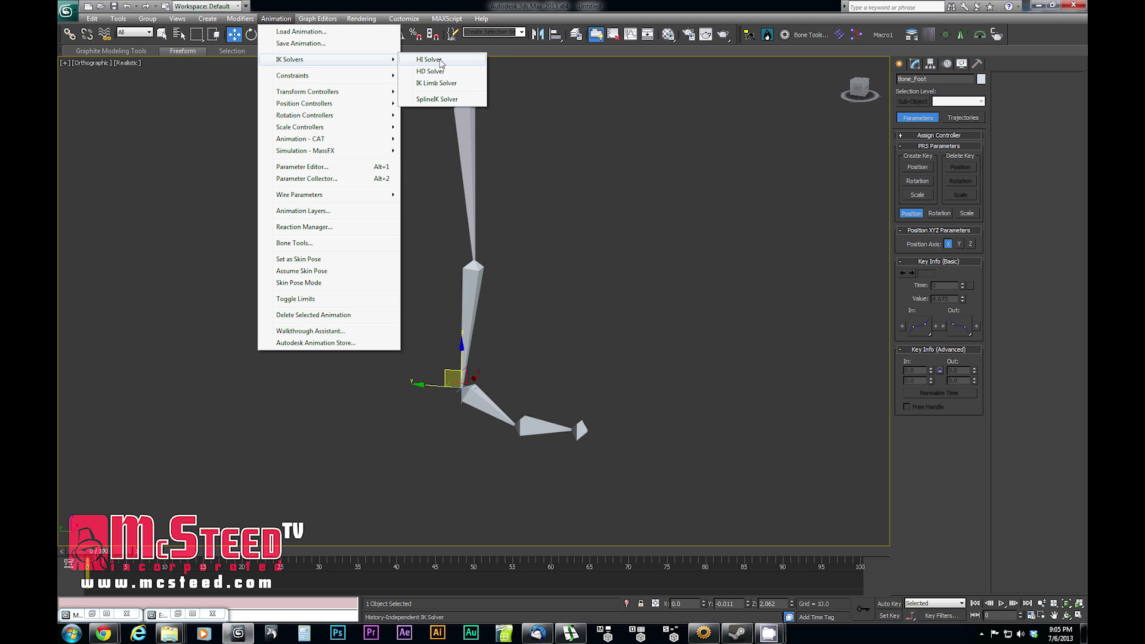
left_click(436, 60)
left_click(530, 435)
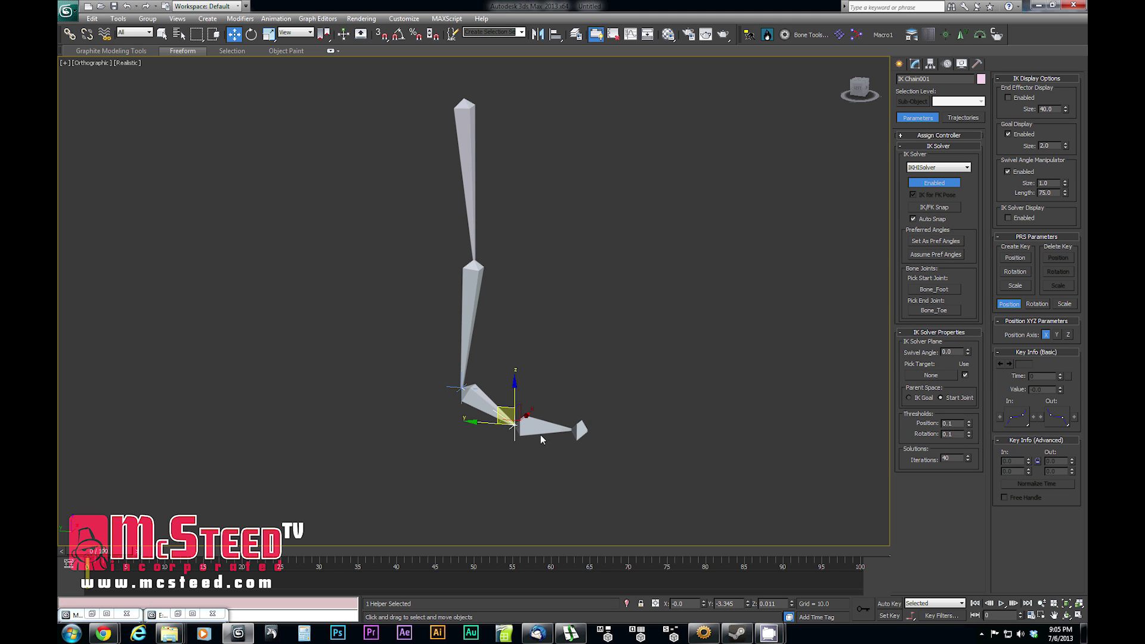
Add an HI Solver from the toe bone to the toe tip bone
left_click(543, 431)
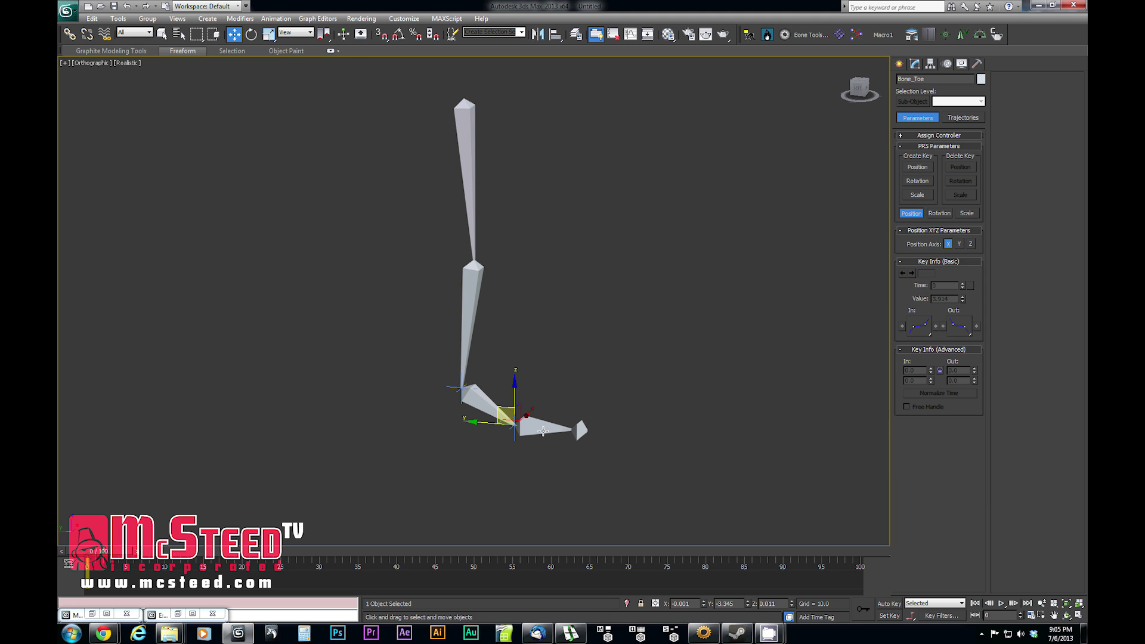
left_click(319, 20)
mouse_move(277, 18)
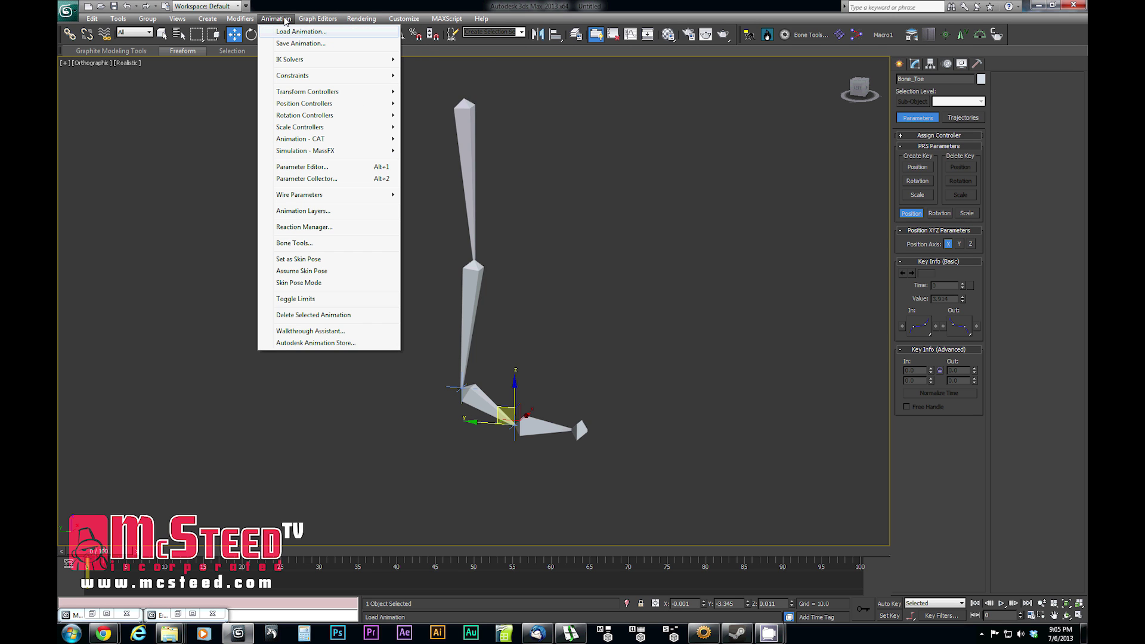
mouse_move(298, 59)
left_click(447, 61)
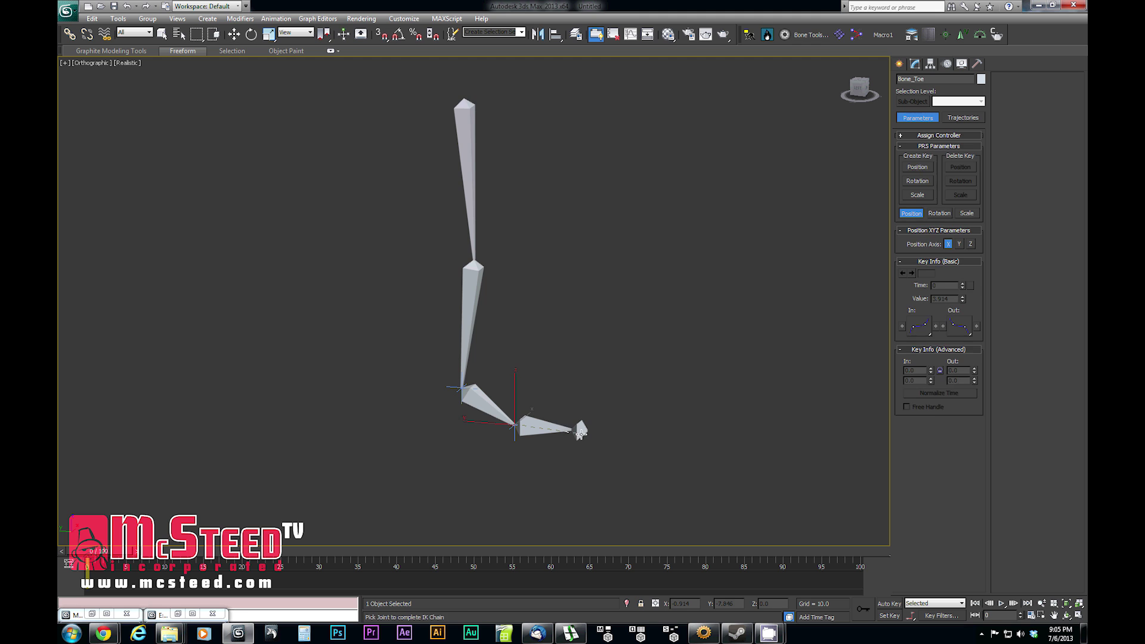
left_click(580, 432)
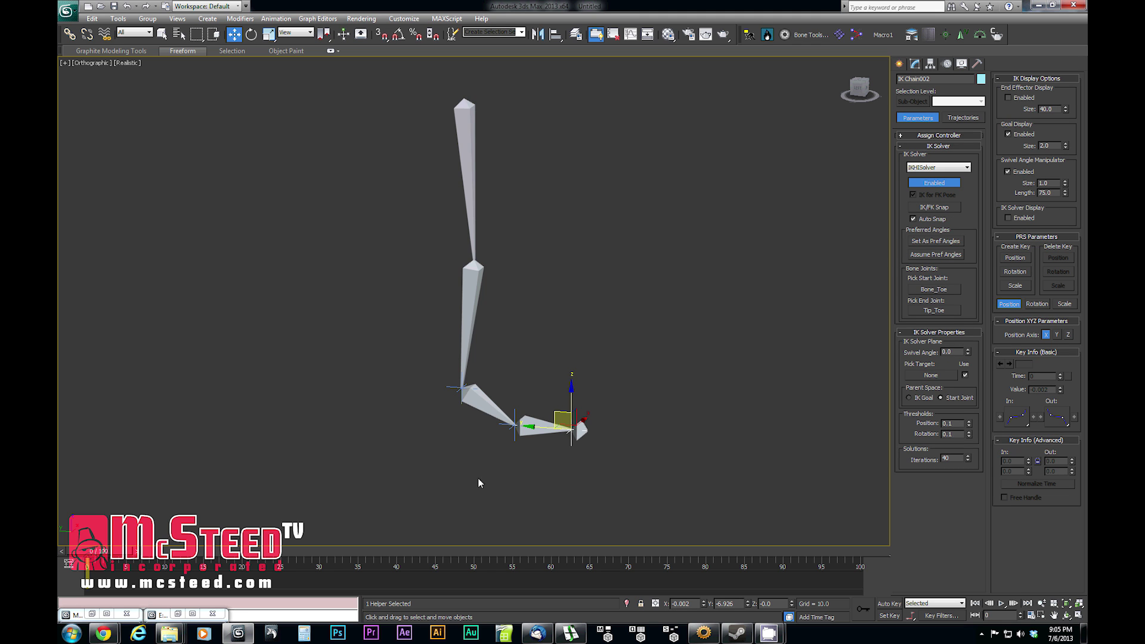
Rename the foot-to-toe IK chain Help_IK_Foot
left_click(513, 441)
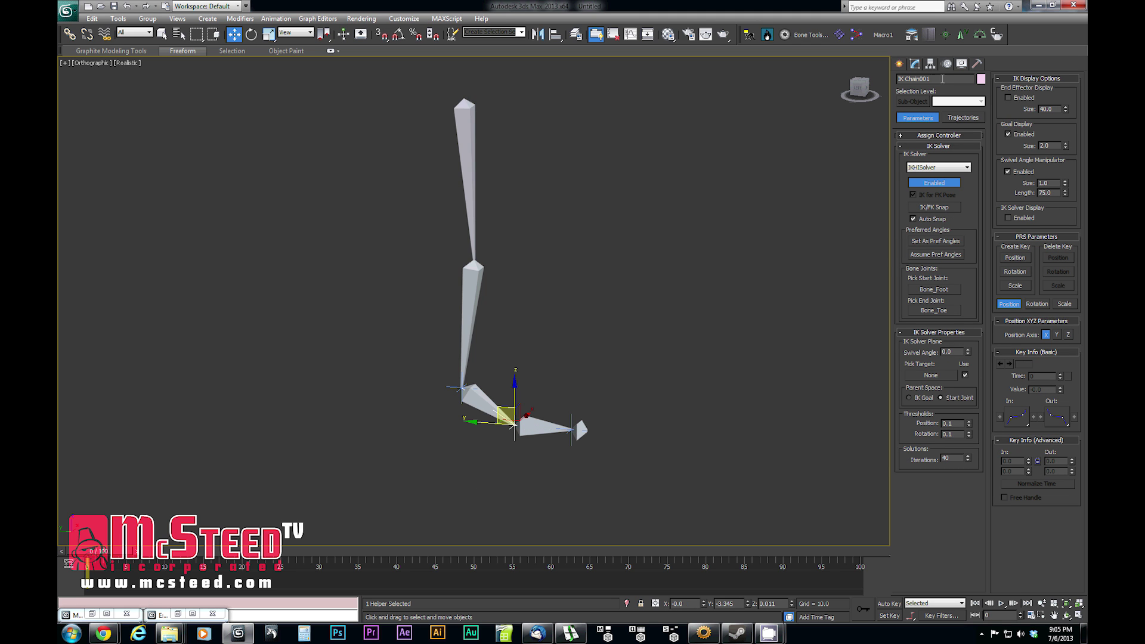
left_click(919, 79)
type("He")
type("lp_IK_Foot")
key("Return")
Reuse the foot chain's name on the toe-to-tip IK chain, naming it Help_IK_Foot
key("ctrl+c")
left_click(568, 421)
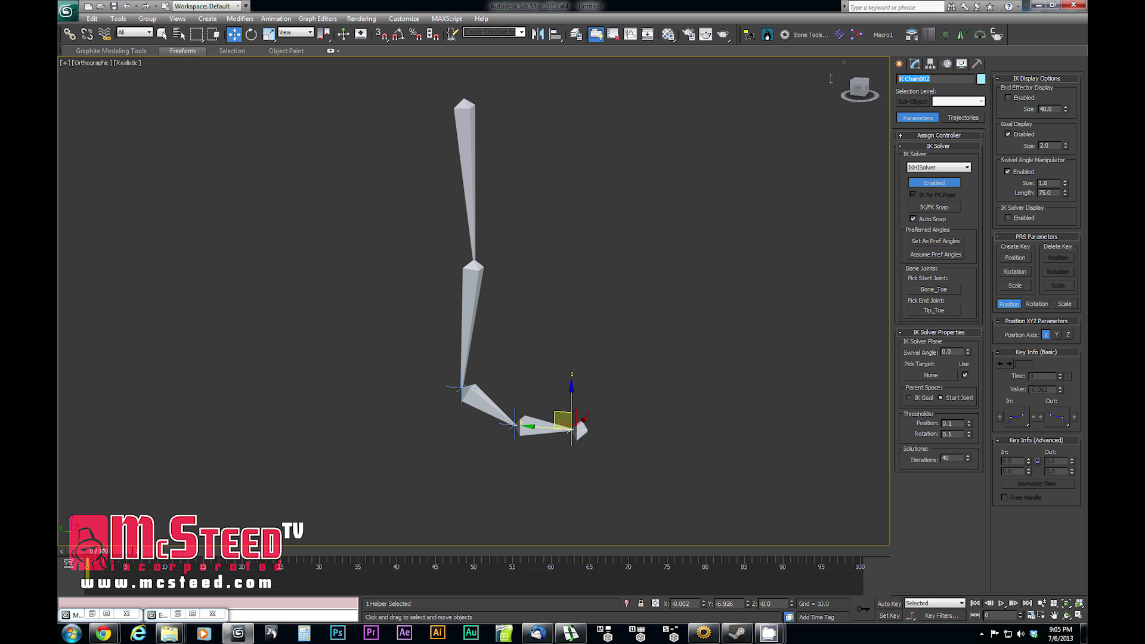
key("ctrl+v")
double_click(943, 78)
type("Foot")
Check the names and joints of the IK chains at the ankle and the ball of the foot
middle_click_drag(587, 354, 594, 357, "alt")
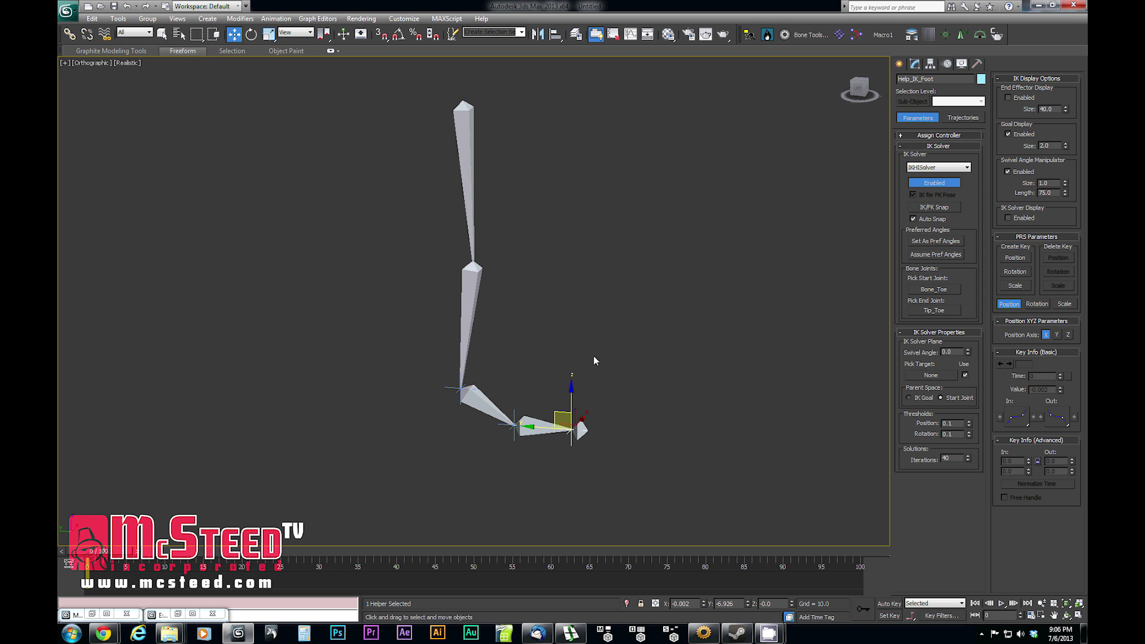
middle_click_drag(619, 397, 630, 373)
middle_click_drag(523, 398, 527, 423)
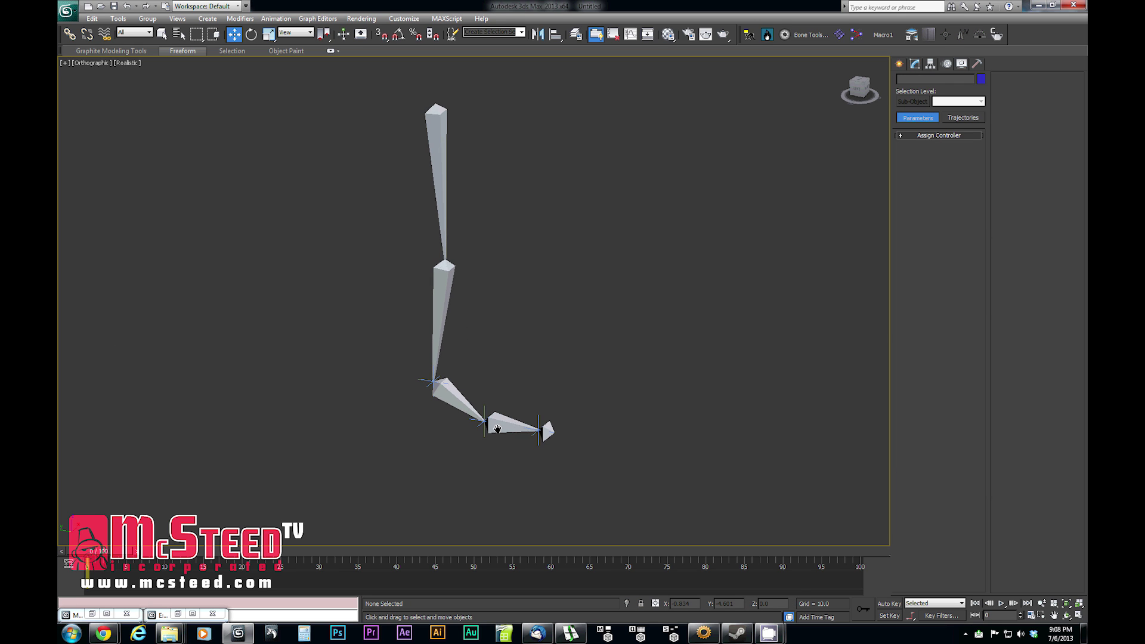
middle_click_drag(496, 430, 511, 423)
scroll(474, 421, "down", 4)
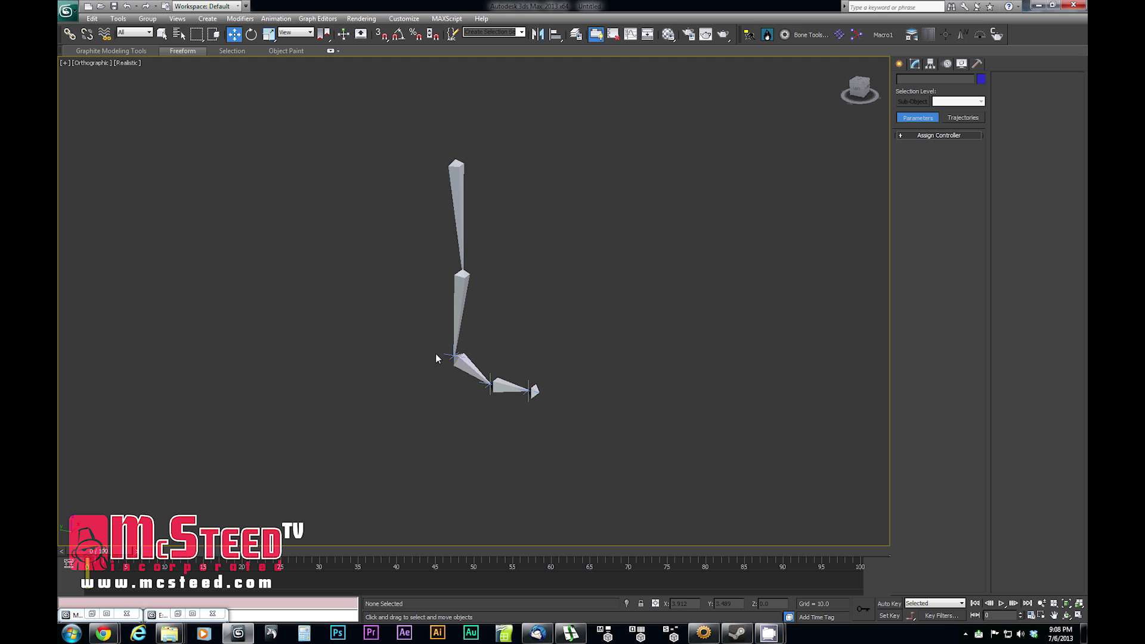
left_click(445, 353)
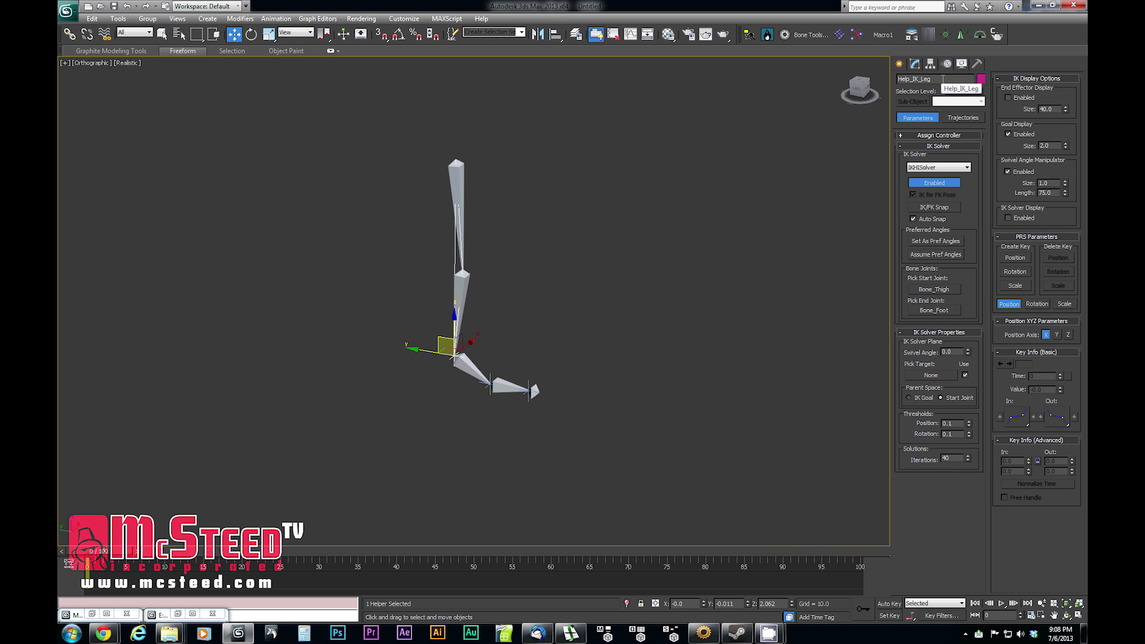
left_click(488, 385)
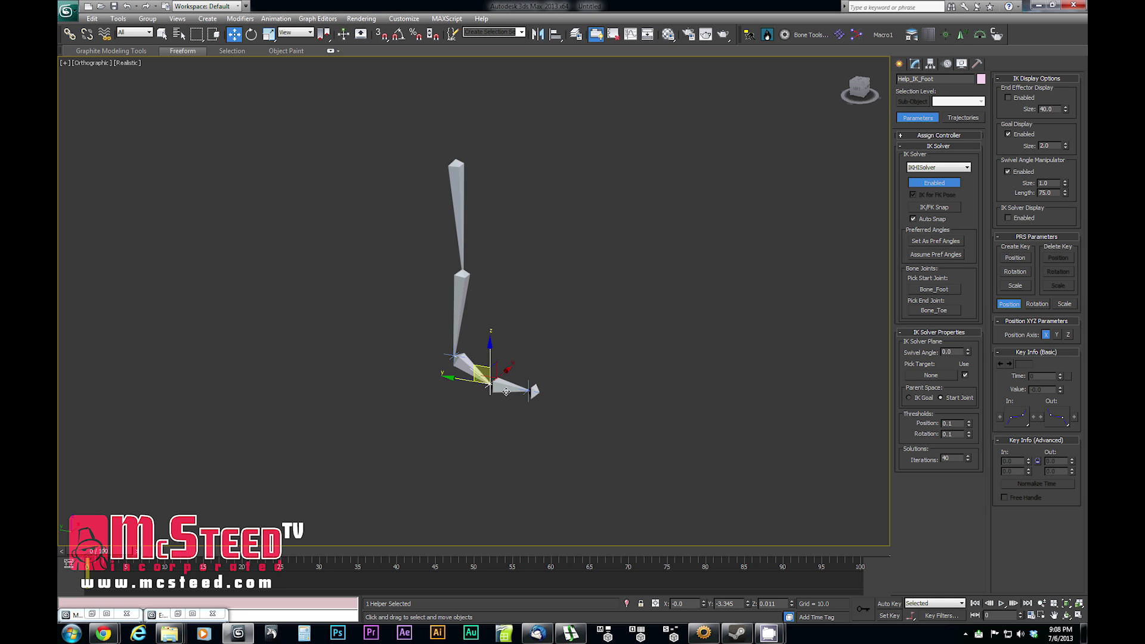
left_click(446, 358)
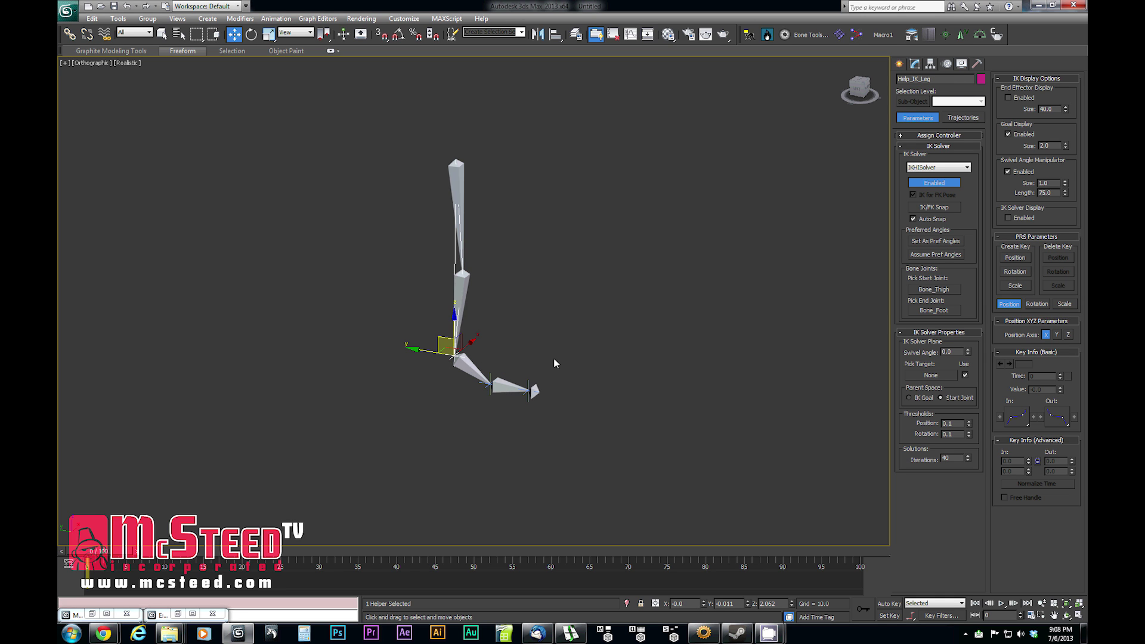
Place a Point helper beside the toe bones
scroll(447, 411, "up", 2)
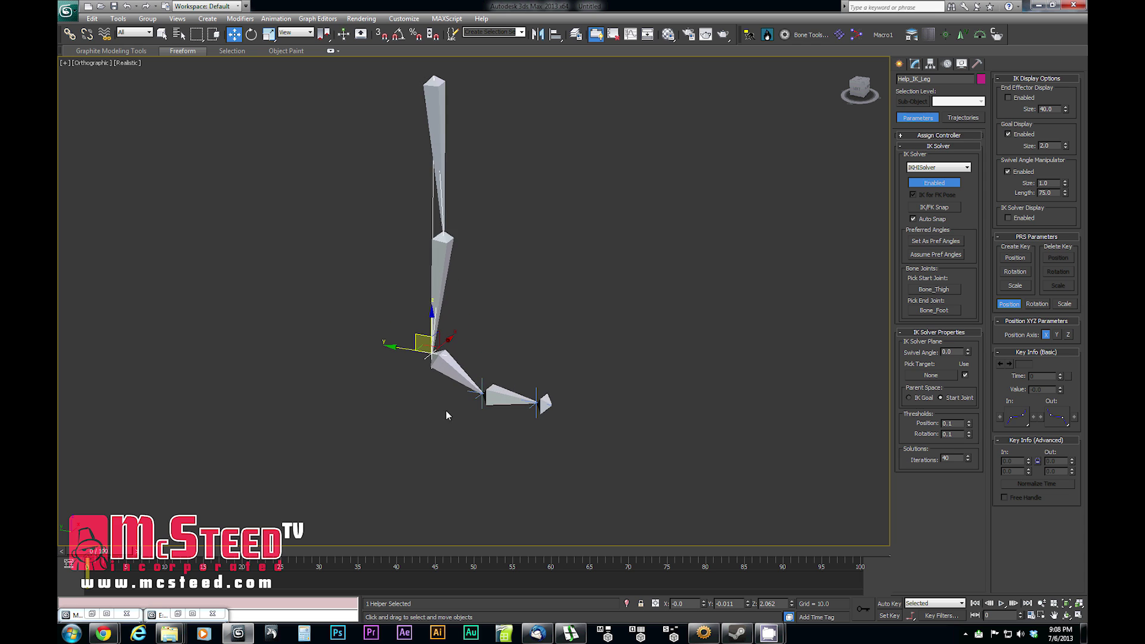
left_click(900, 64)
left_click(954, 80)
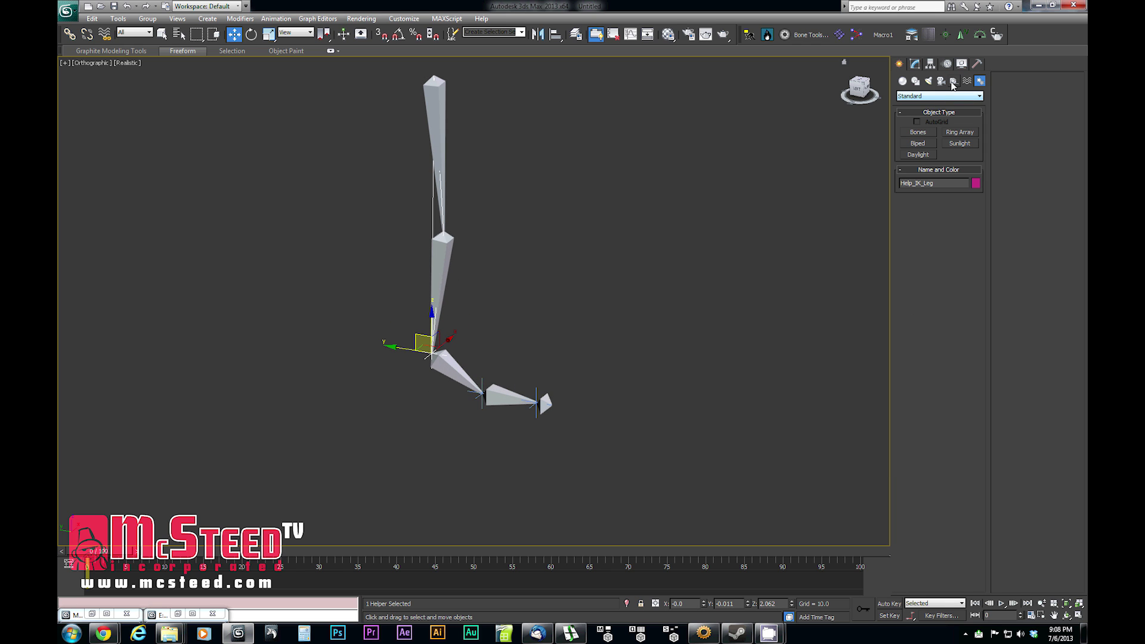
left_click(923, 165)
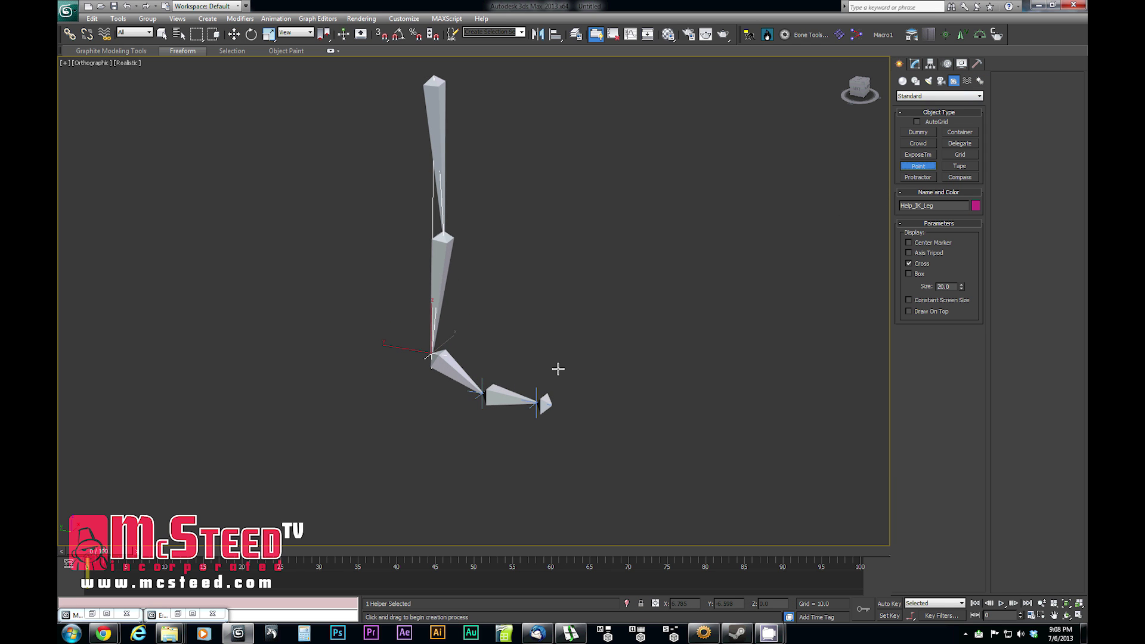
middle_click_drag(557, 371, 545, 384, "alt")
left_click(526, 391)
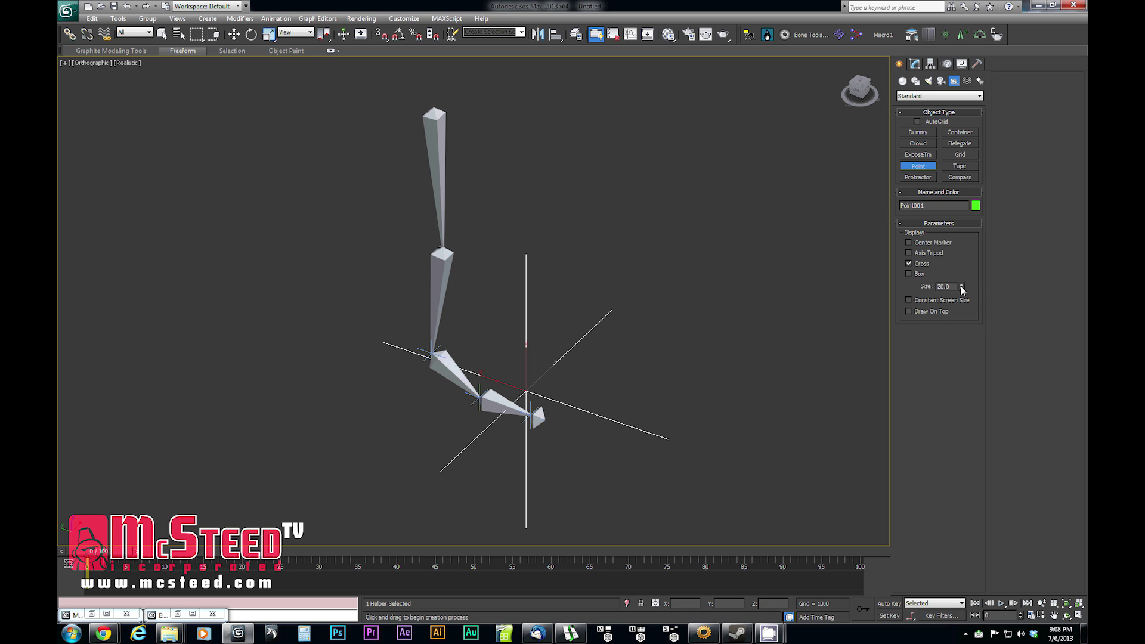
Display the new Point helper as a box with its cross turned off
left_click(910, 273)
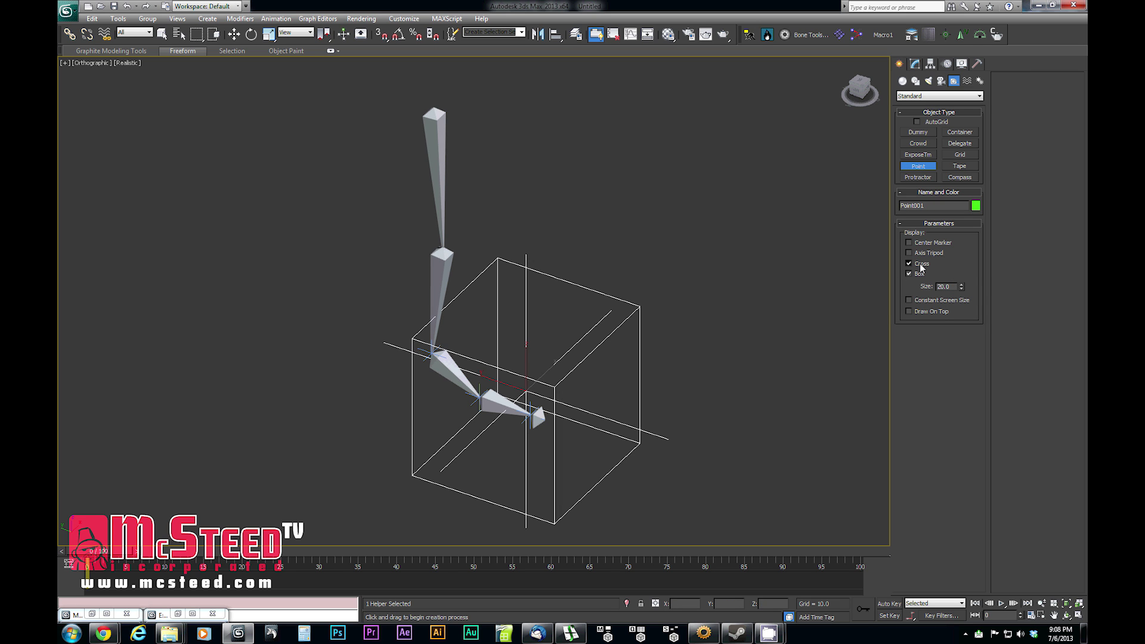
left_click(909, 263)
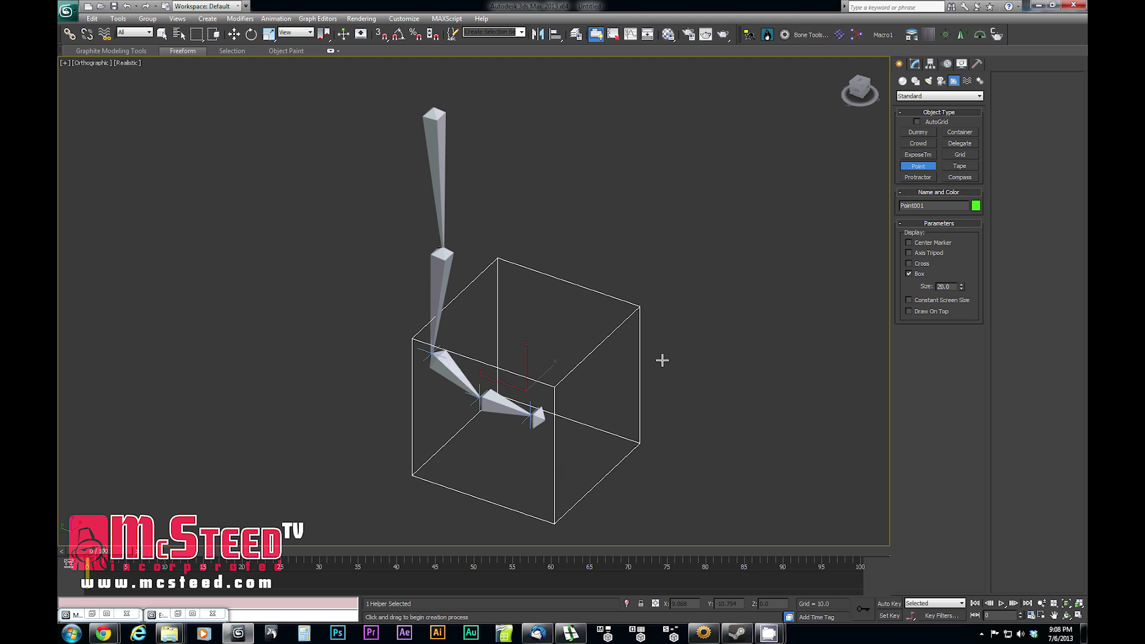
middle_click_drag(615, 373, 606, 339)
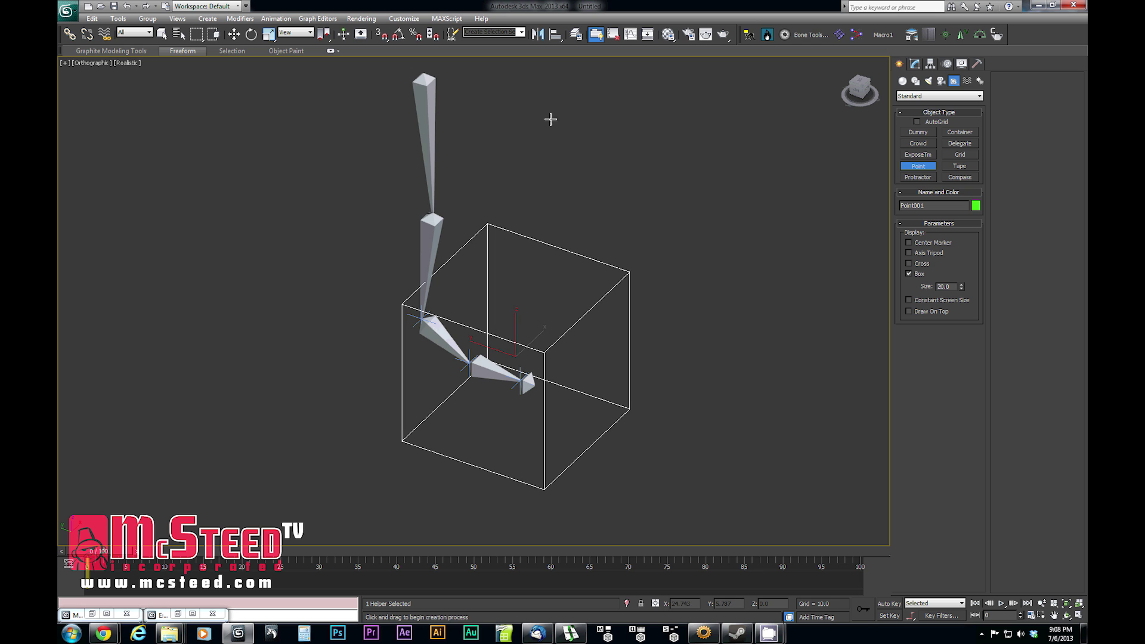
Align the Point helper's position to the Help_IK_Foot goal at the ball of the foot and name the helper Help_Ball
left_click(556, 34)
left_click(463, 371)
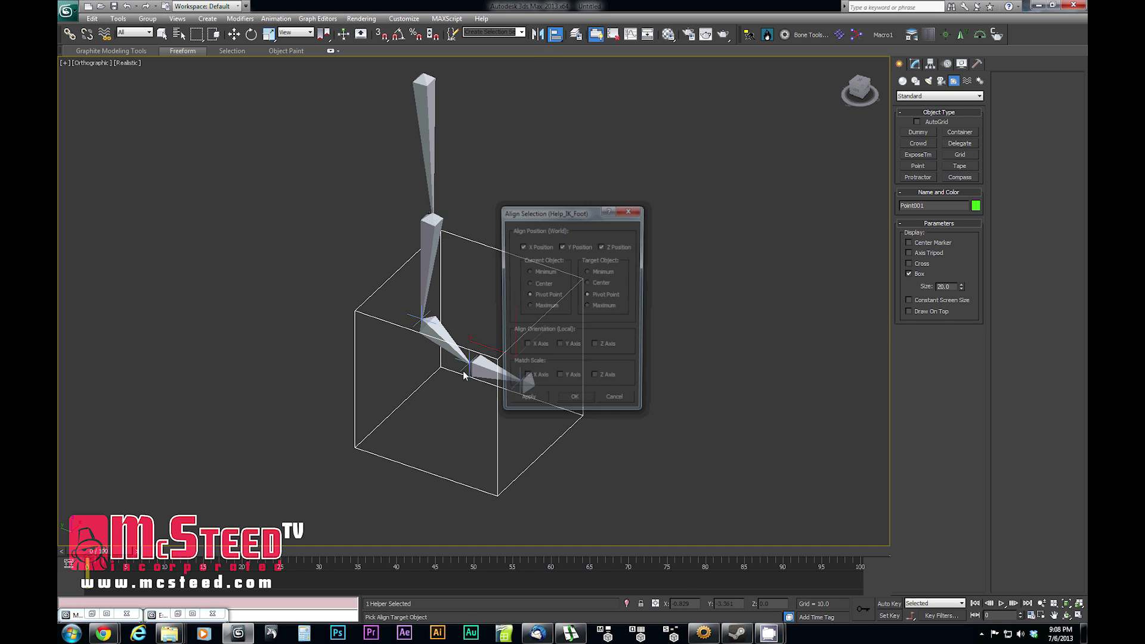
left_click(575, 404)
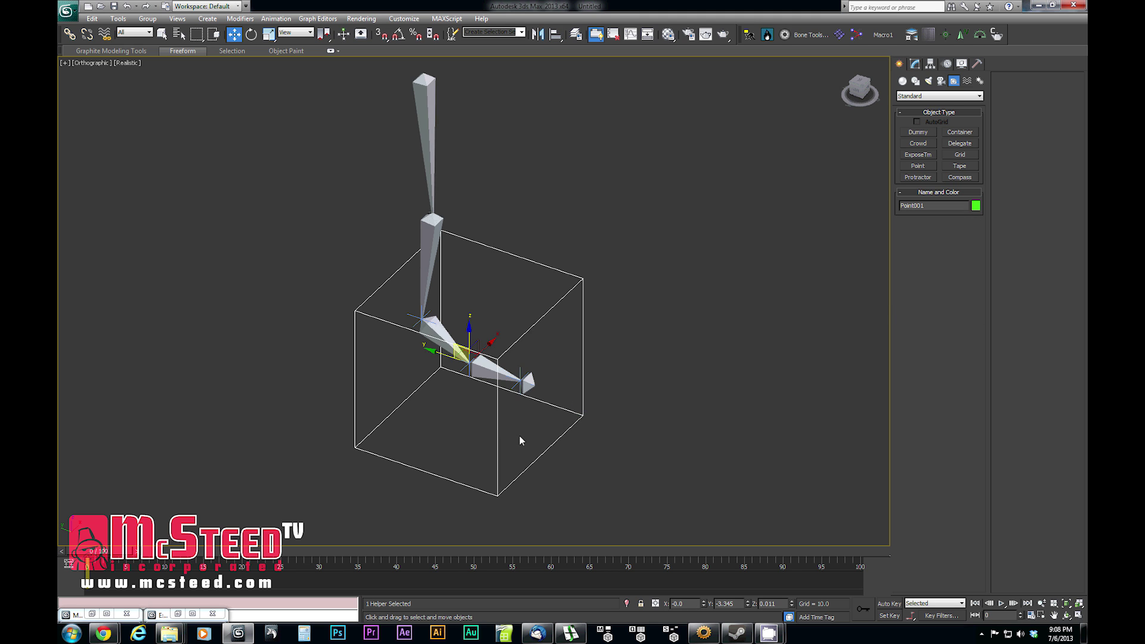
middle_click_drag(520, 436, 501, 384, "alt")
scroll(496, 421, "up", 2)
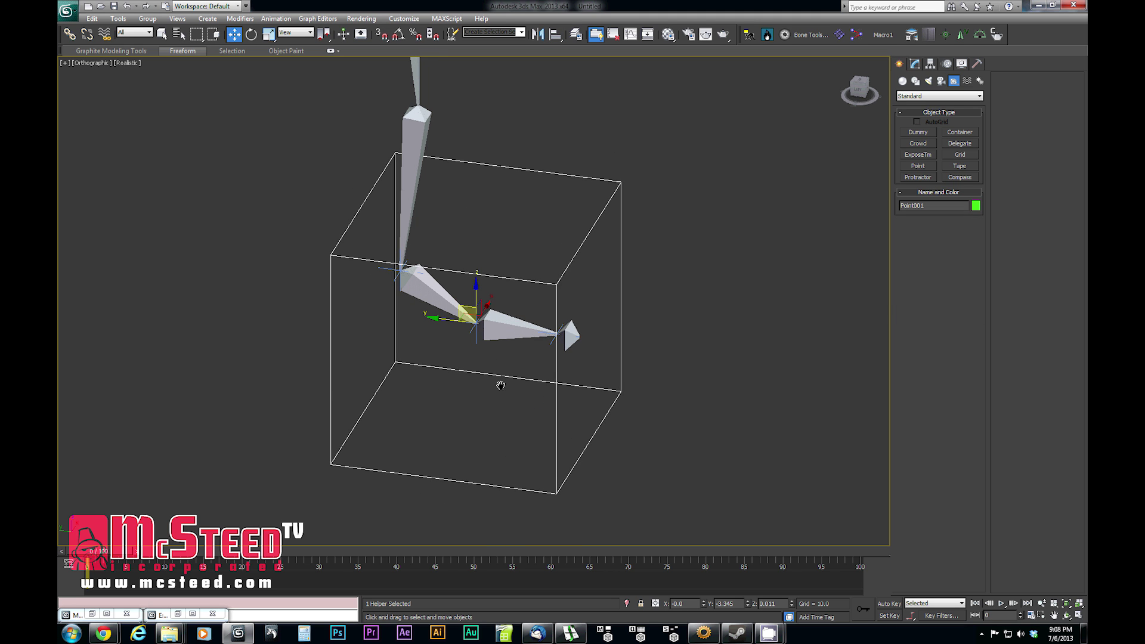
left_click(934, 207)
type("Help_Ball")
Shrink the Help_Ball helper by setting its box size to 3
left_click(917, 64)
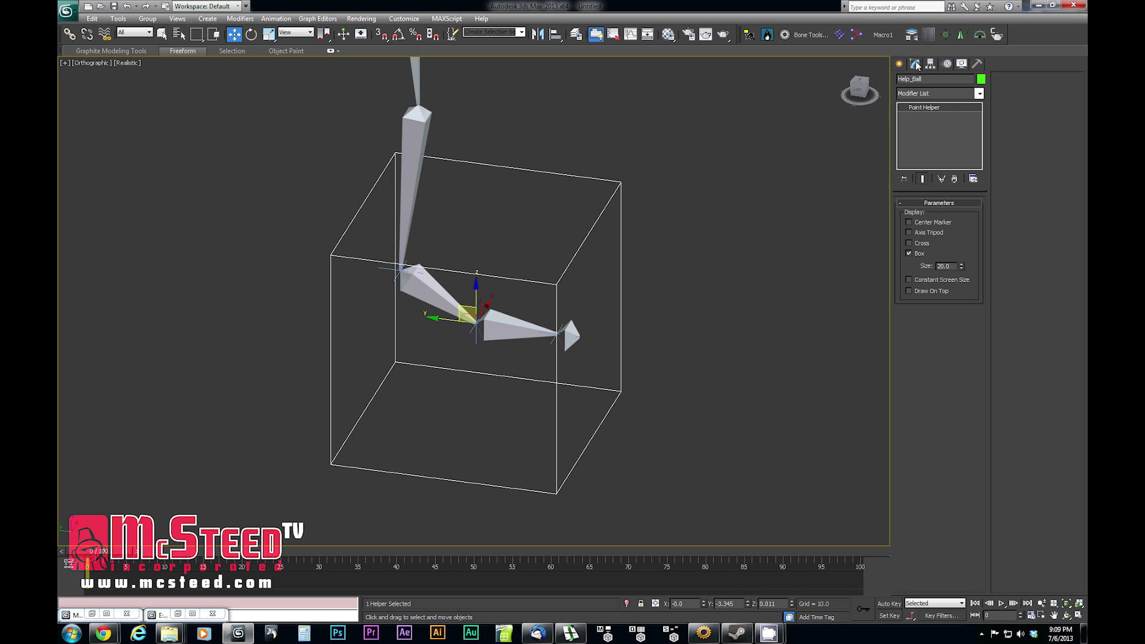
double_click(954, 266)
type("4")
key("Return")
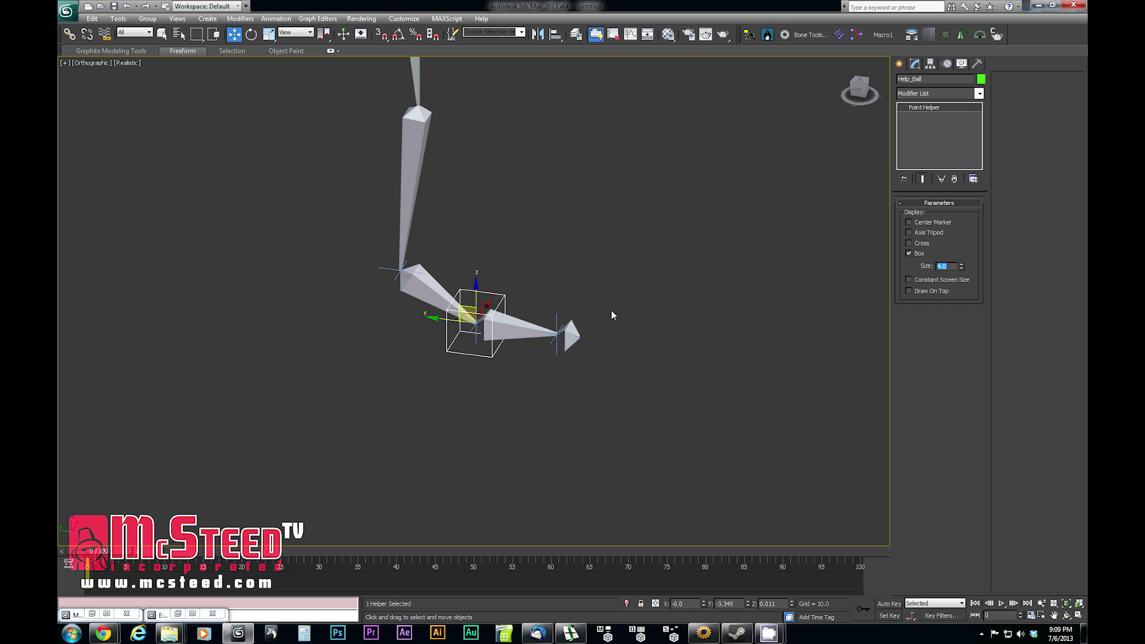
middle_click_drag(548, 324, 549, 344, "alt")
scroll(540, 358, "up", 5)
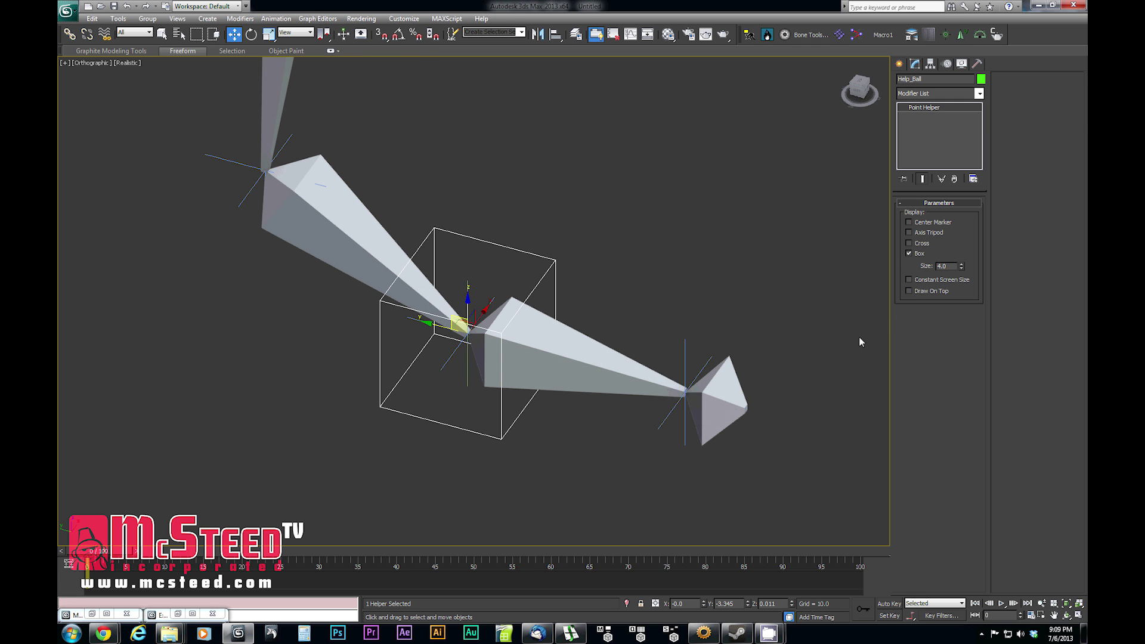
left_click_drag(950, 266, 902, 266)
type("3")
key("Return")
scroll(511, 394, "down", 5)
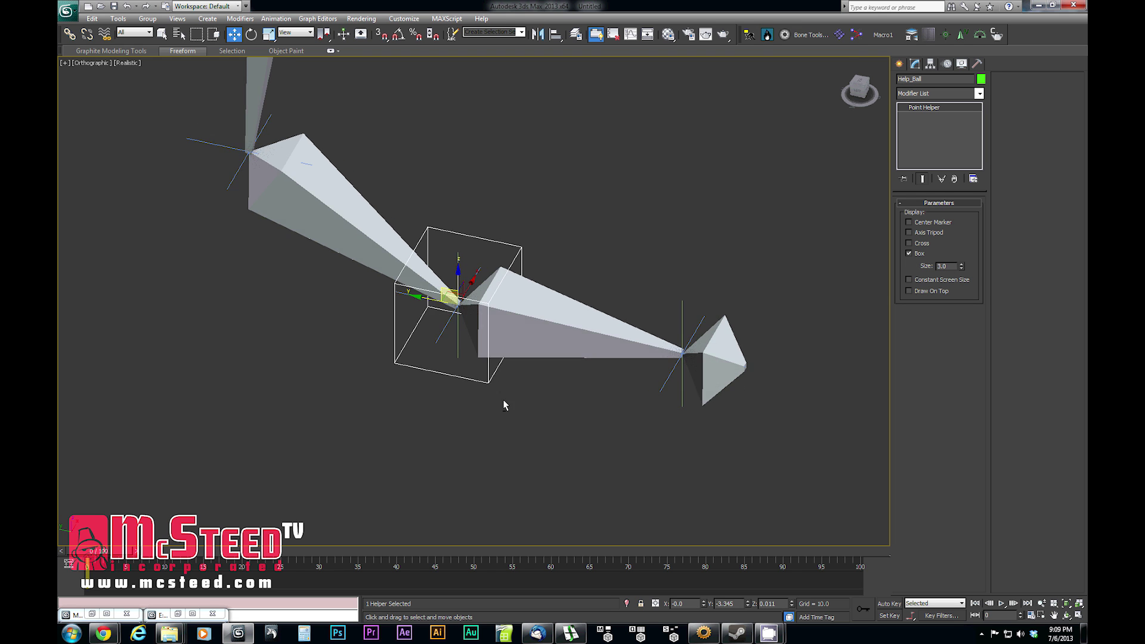
Copy the Help_Ball helper back along Y to just behind and below the ankle and name the copy Help_Heel
middle_click_drag(555, 378, 574, 398)
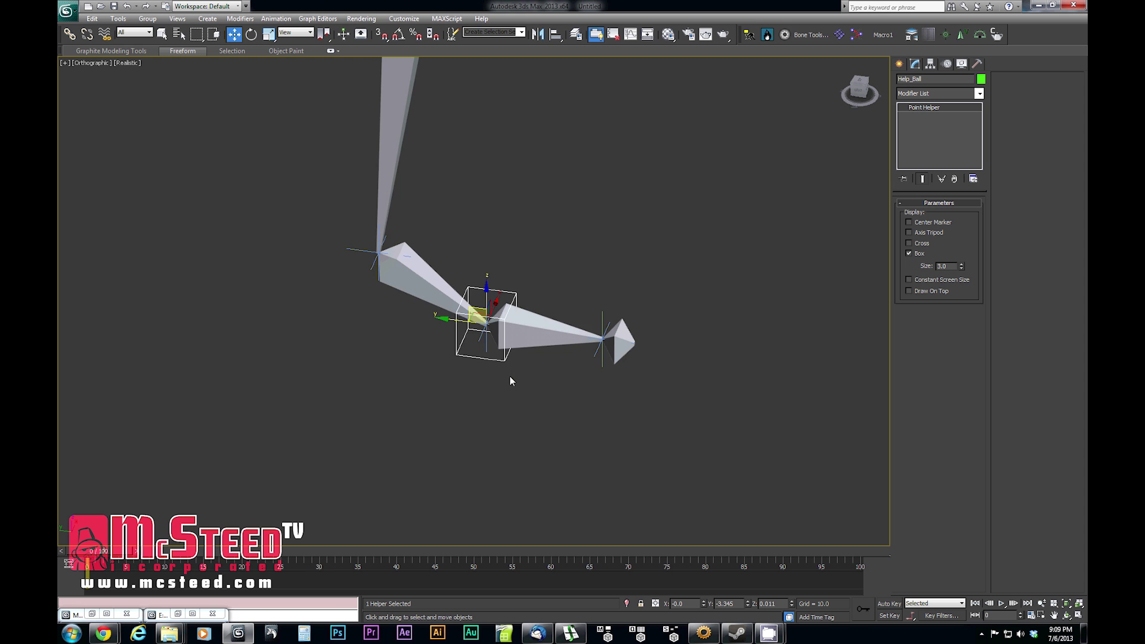
middle_click_drag(511, 379, 574, 399, "alt")
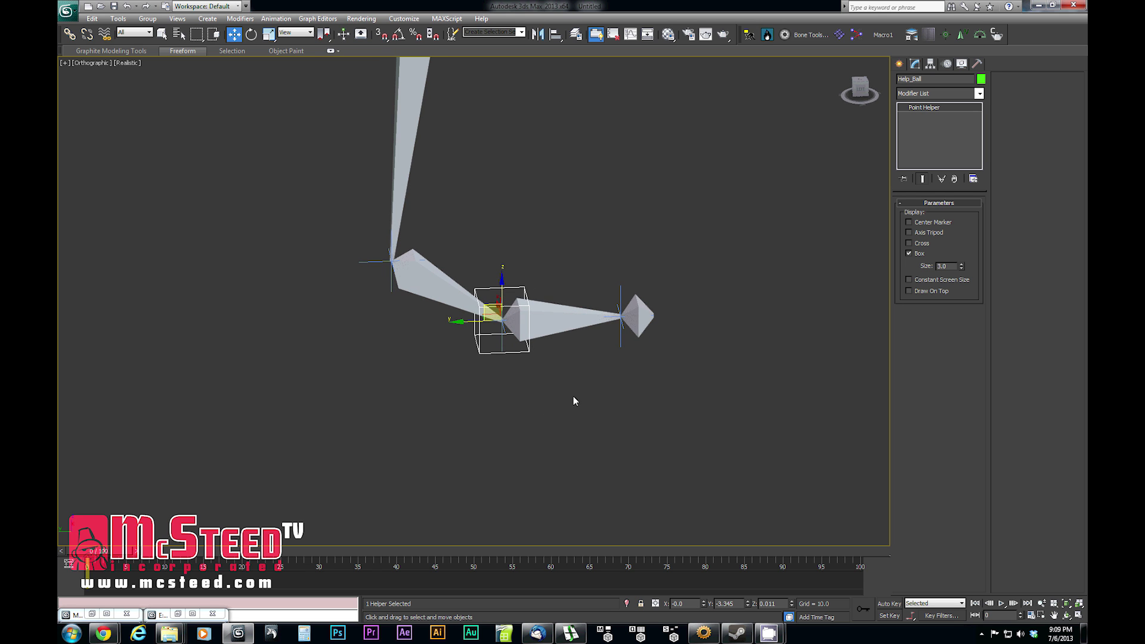
middle_click_drag(496, 378, 501, 365, "alt")
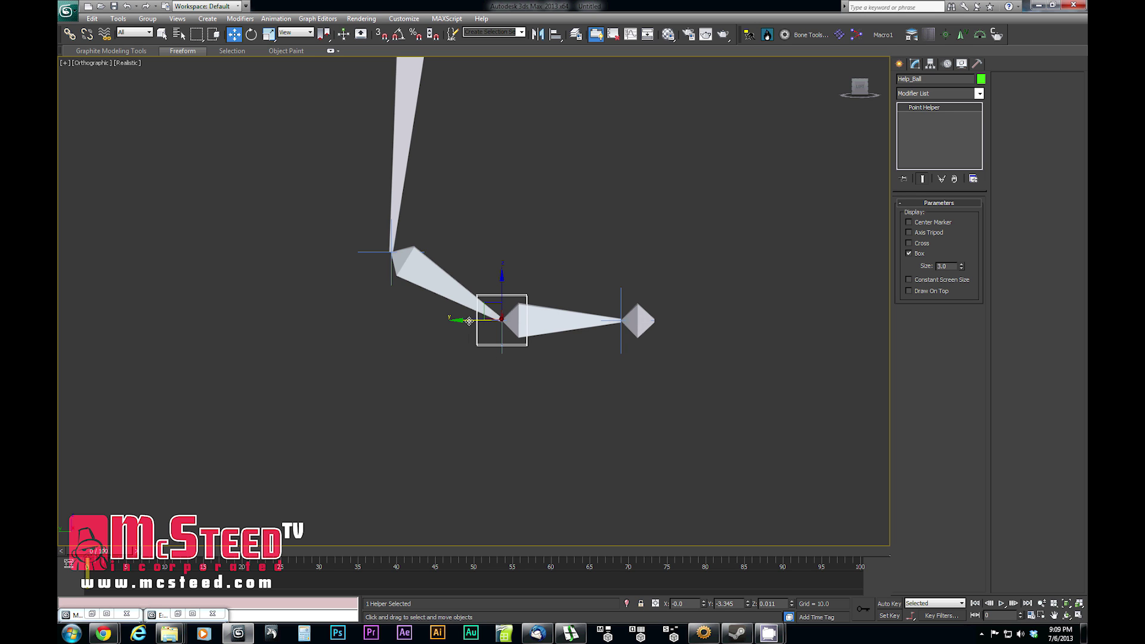
left_click_drag(470, 321, 323, 321, "shift")
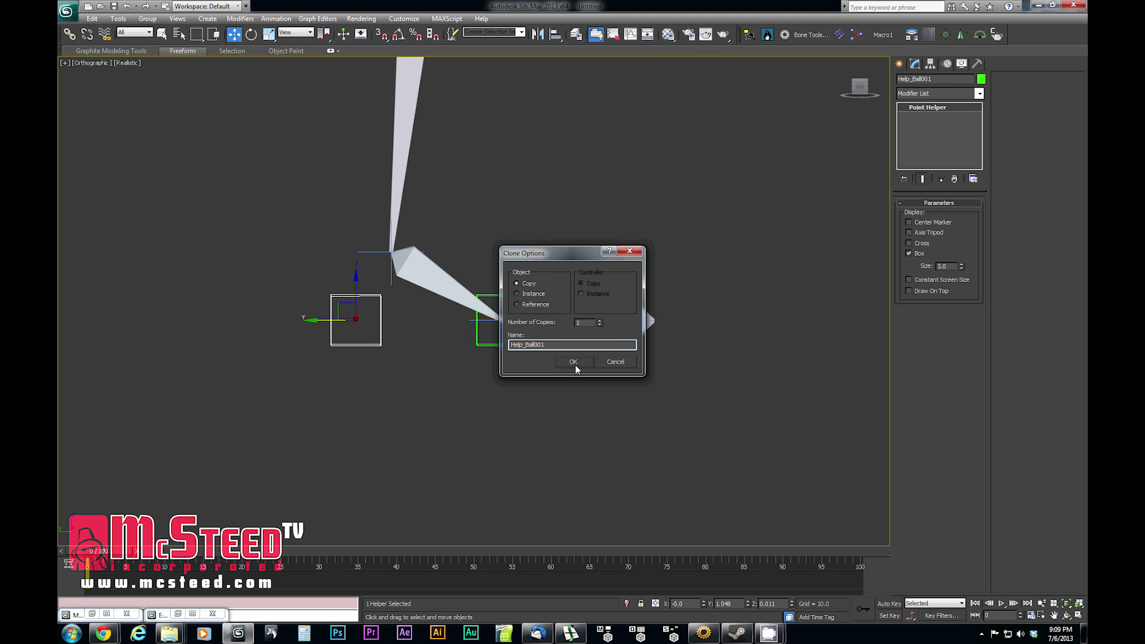
left_click(575, 366)
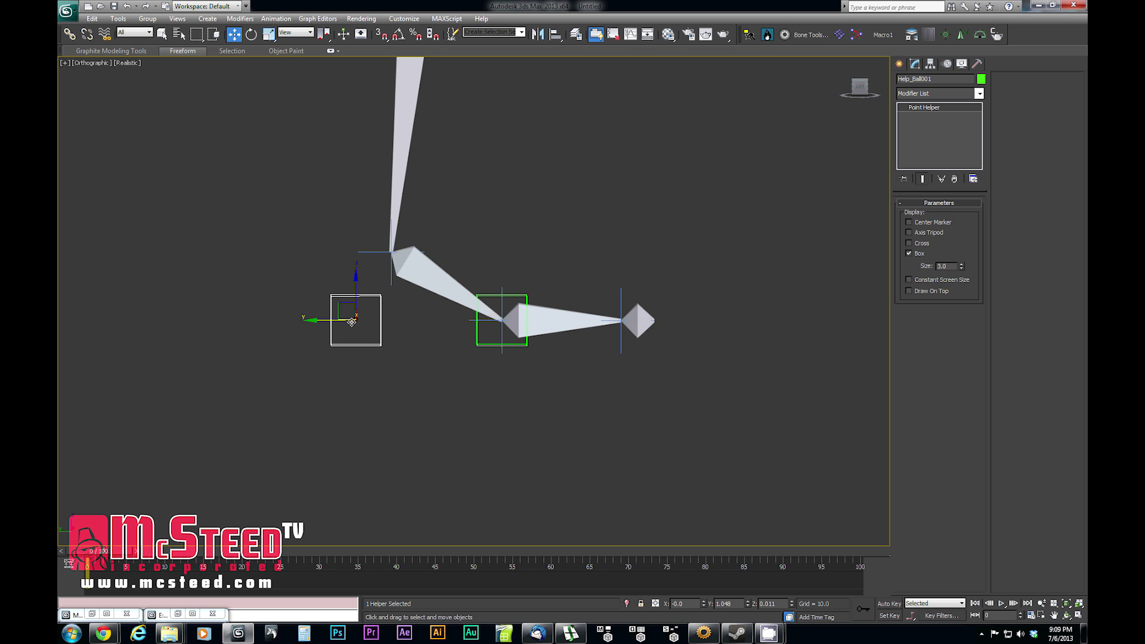
middle_click_drag(495, 361, 447, 382, "alt")
left_click_drag(914, 80, 934, 77)
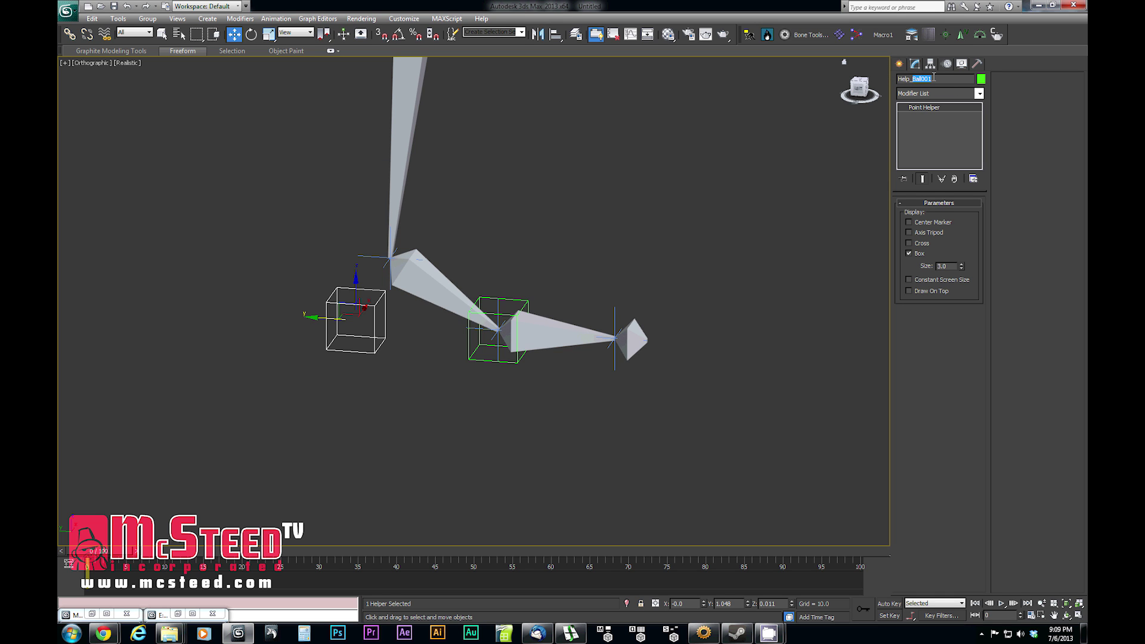
type("Heel")
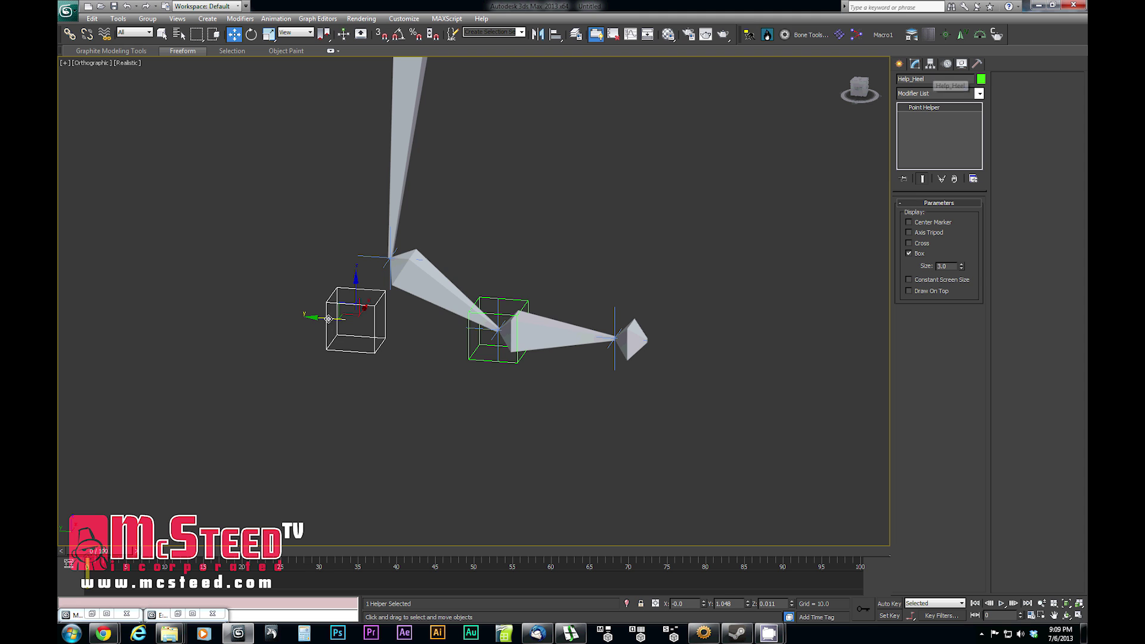
Copy the Help_Heel helper forward along Y to near the toe tip
left_click(338, 318)
mouse_move(338, 318)
left_mouse_down("shift")
mouse_move(597, 326)
mouse_move(587, 329)
left_mouse_up("shift")
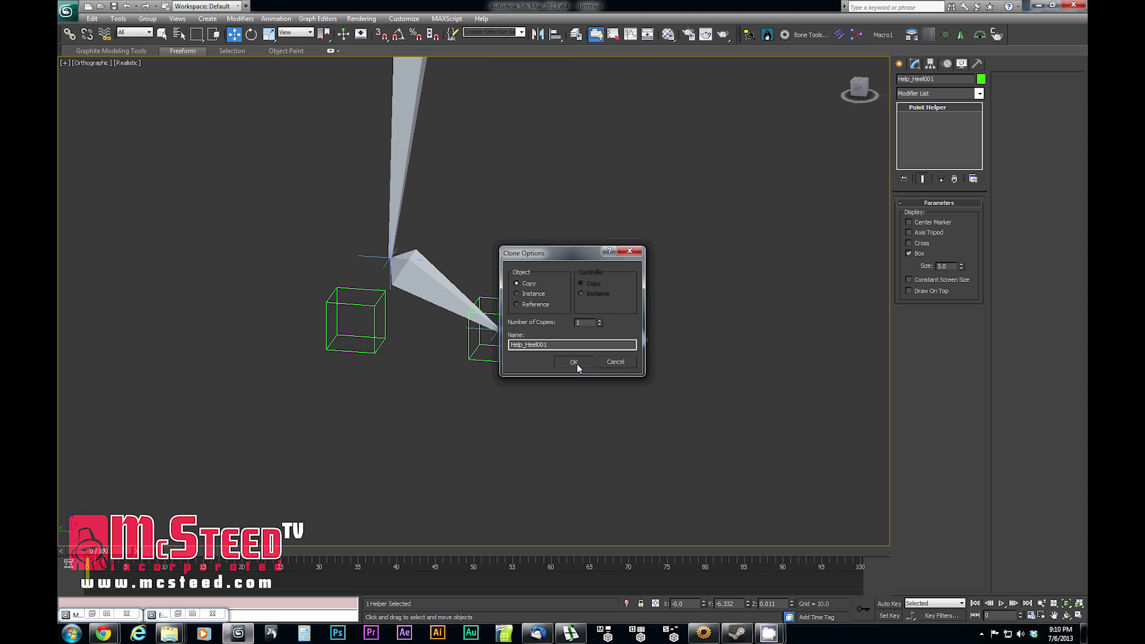
left_click(574, 363)
Align the new copy to the IK goal at the toe tip and name it Help_Toe
left_click(556, 34)
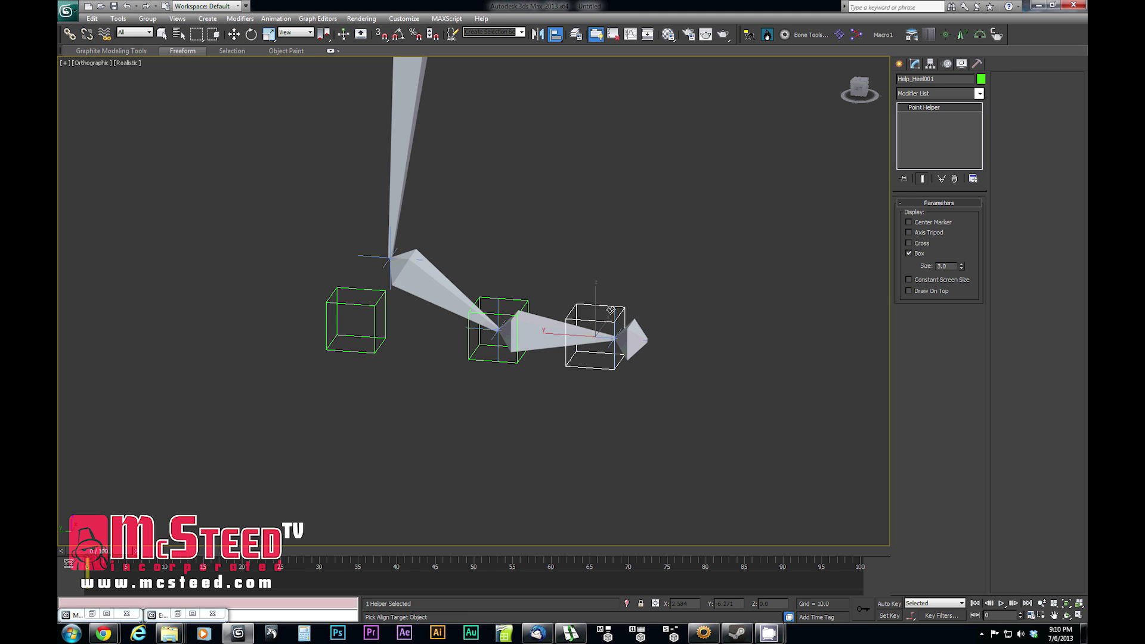
left_click(613, 332)
left_click(584, 406)
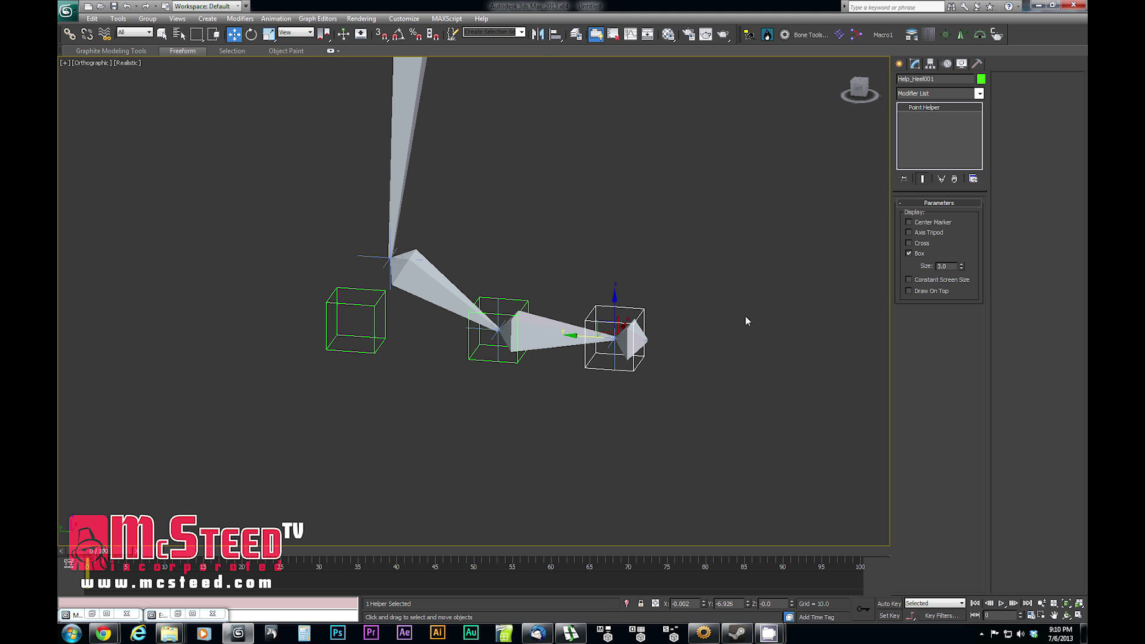
left_click_drag(912, 78, 950, 79)
type("Toe")
Link the Help_IK_Leg goal at the ankle to the Help_Ball helper as its parent
left_click(485, 353)
middle_click_drag(500, 383, 509, 383, "alt")
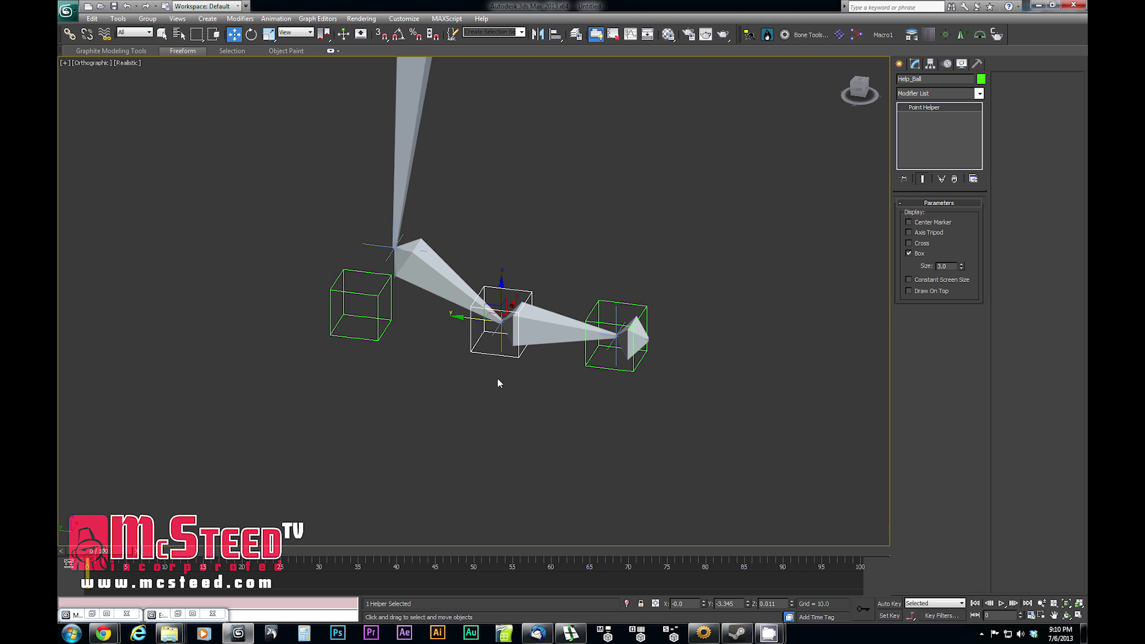
scroll(503, 380, "up", 1)
scroll(503, 380, "down", 1)
mouse_move(504, 380)
middle_mouse_down()
mouse_move(497, 407)
mouse_move(507, 393)
mouse_move(497, 394)
middle_mouse_up()
scroll(518, 406, "up", 1)
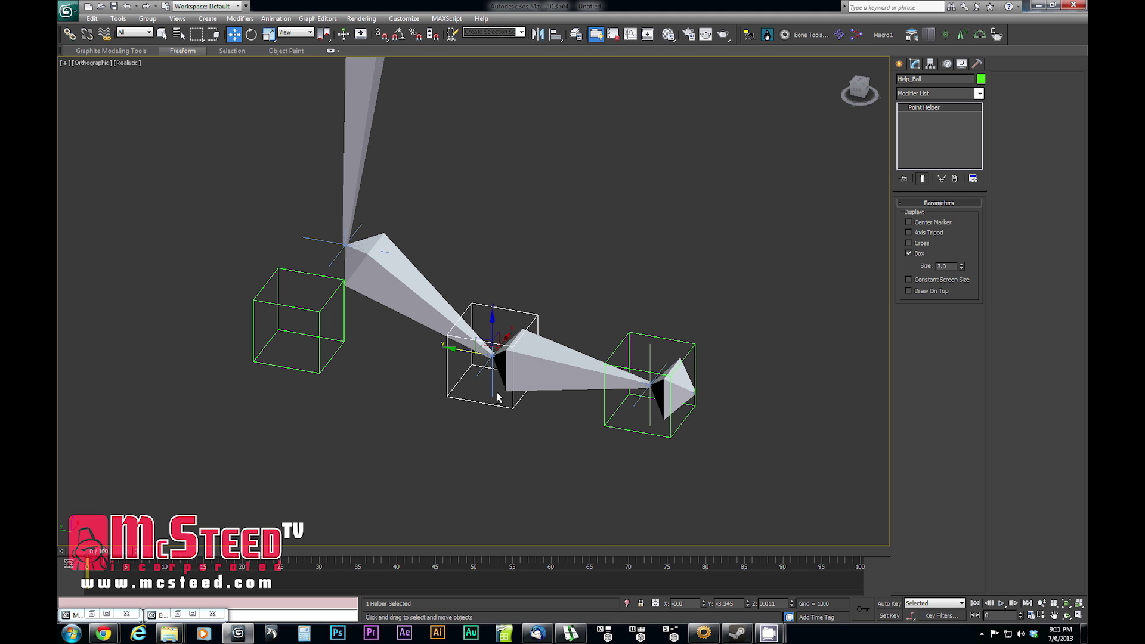
left_click(330, 241)
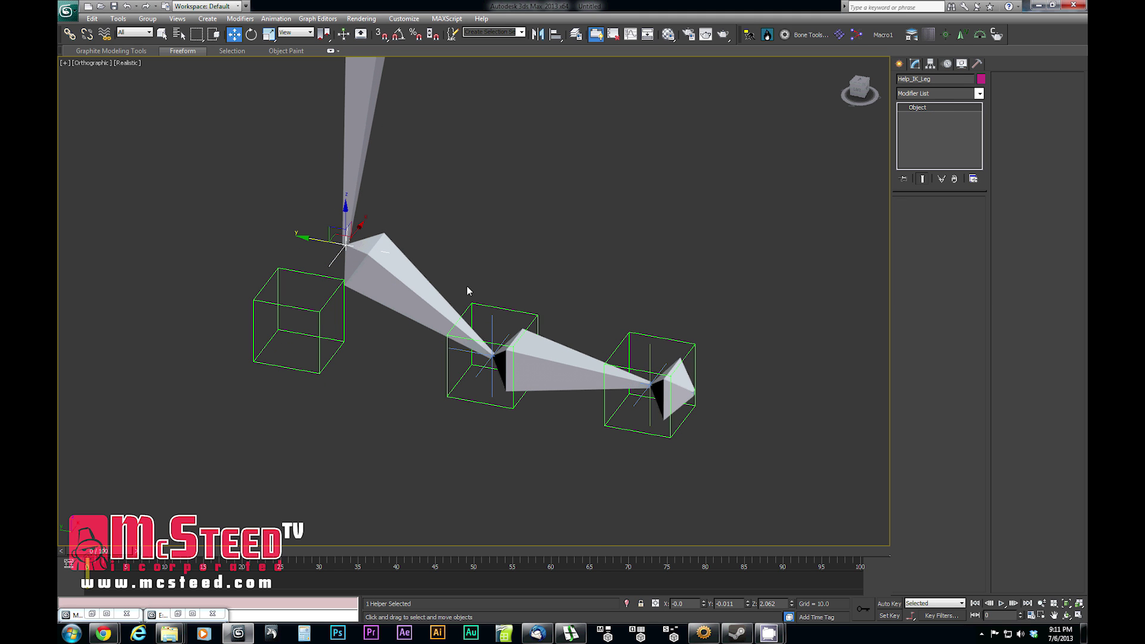
middle_click_drag(467, 285, 491, 257)
left_click(70, 34)
left_click_drag(346, 208, 465, 334)
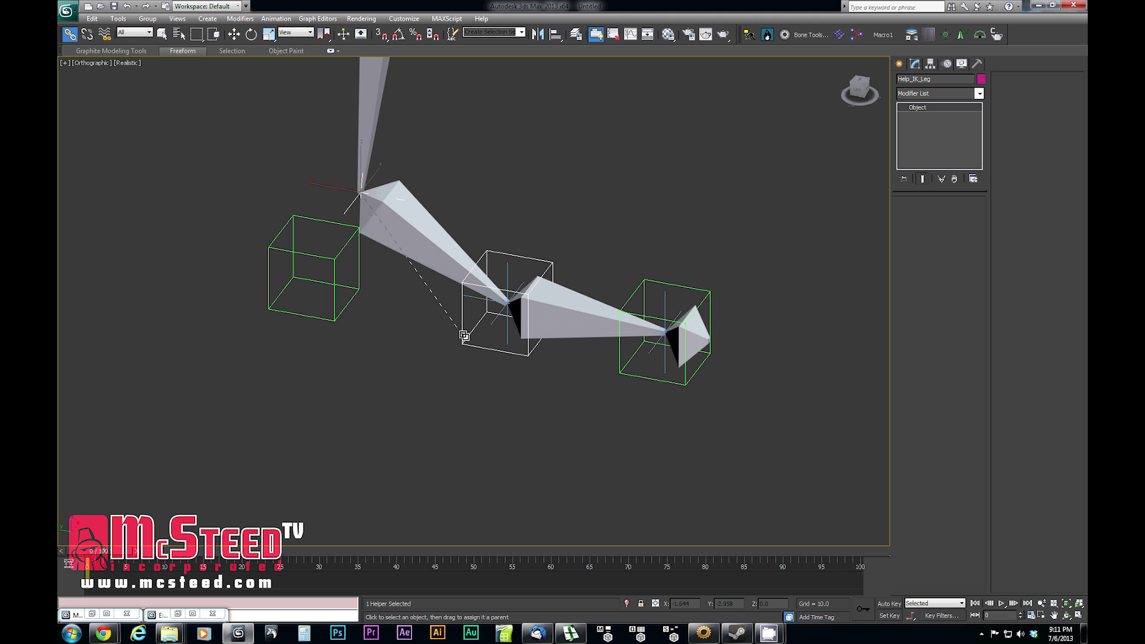
Test the link by rotating the Help_Ball helper about its X axis, and cancel the rotation
key("e")
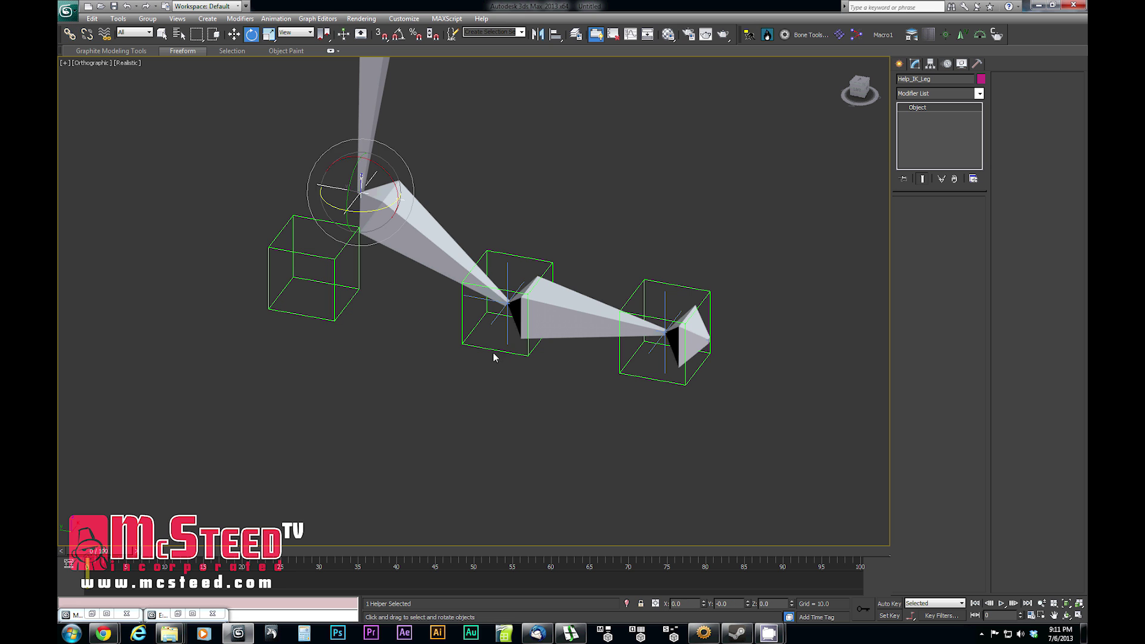
left_click(493, 350)
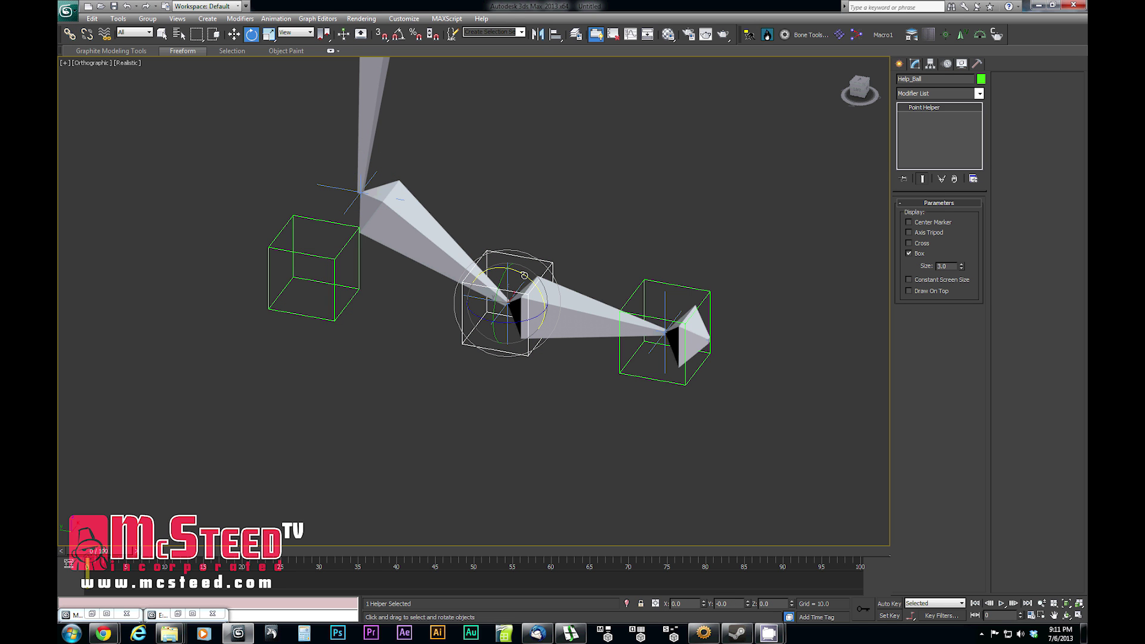
left_click_drag(524, 275, 466, 89)
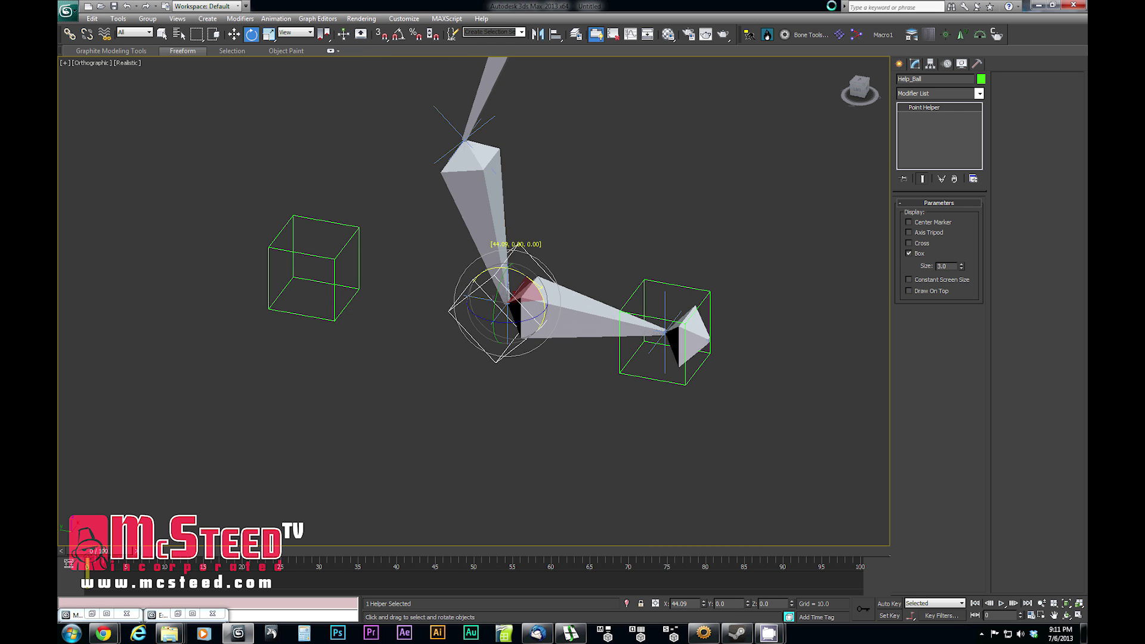
left_click_drag(463, 141, 668, 384)
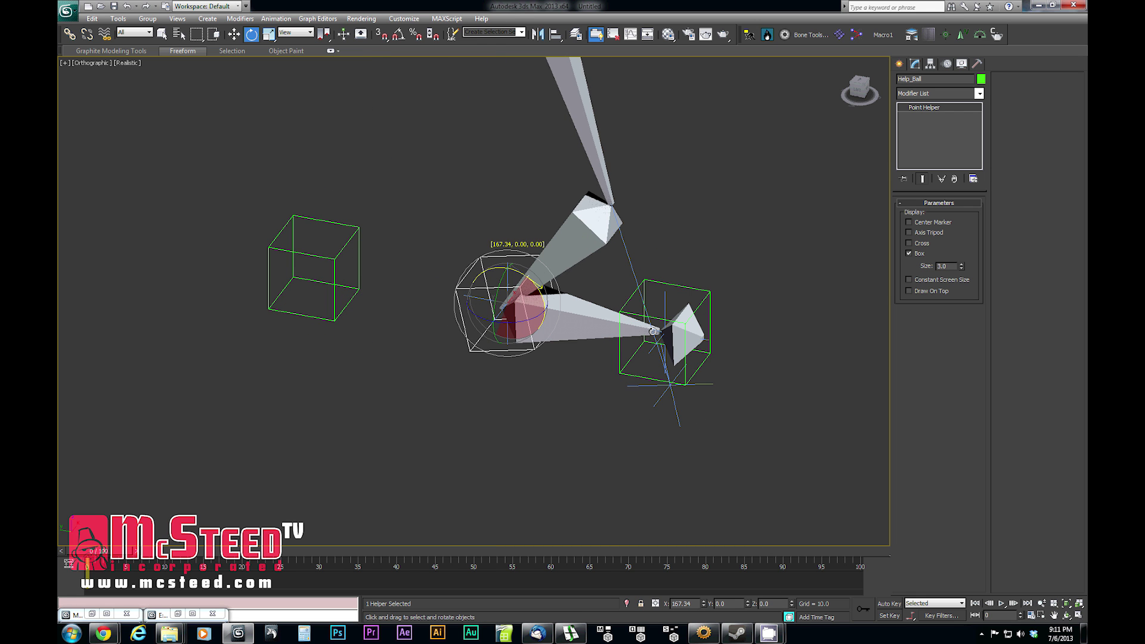
left_click_drag(653, 331, 590, 334)
right_click(590, 335)
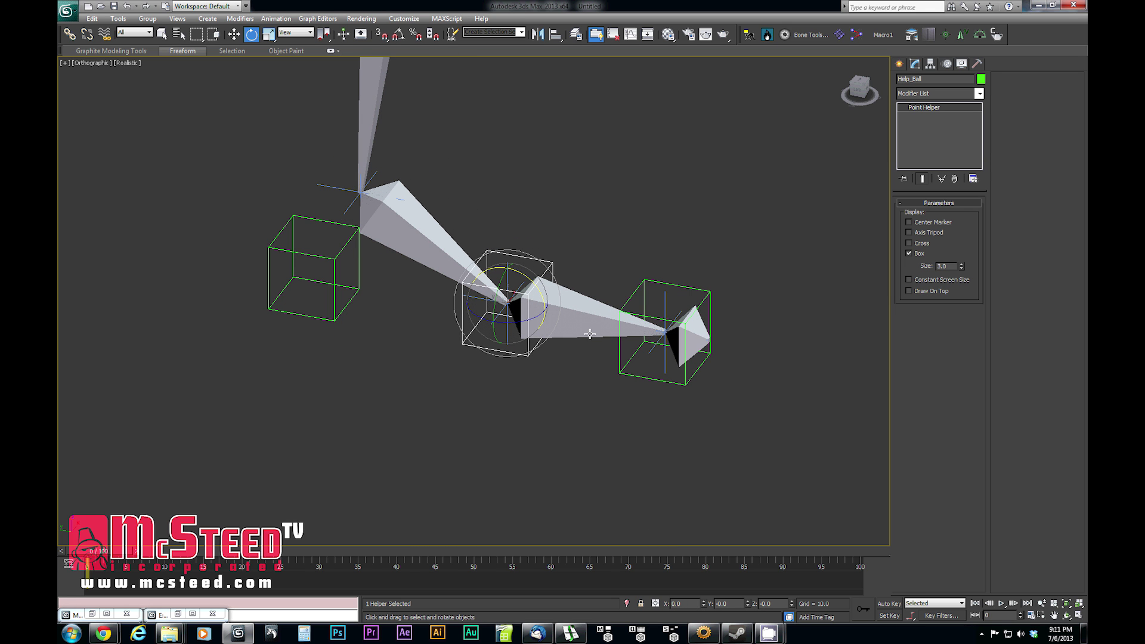
Clone the Help_Ball helper in place as a copy named Help_ToeRot
left_click(560, 404)
left_click(503, 353)
key("ctrl+v")
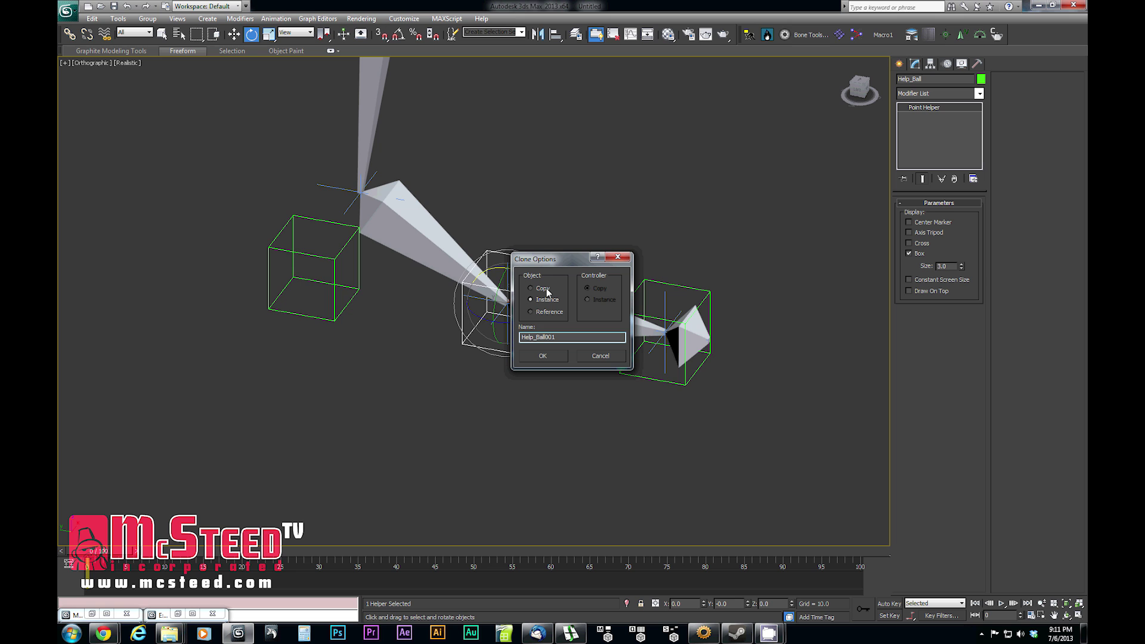
left_click(547, 290)
left_click_drag(536, 337, 591, 339)
type("ToeRot")
key("Return")
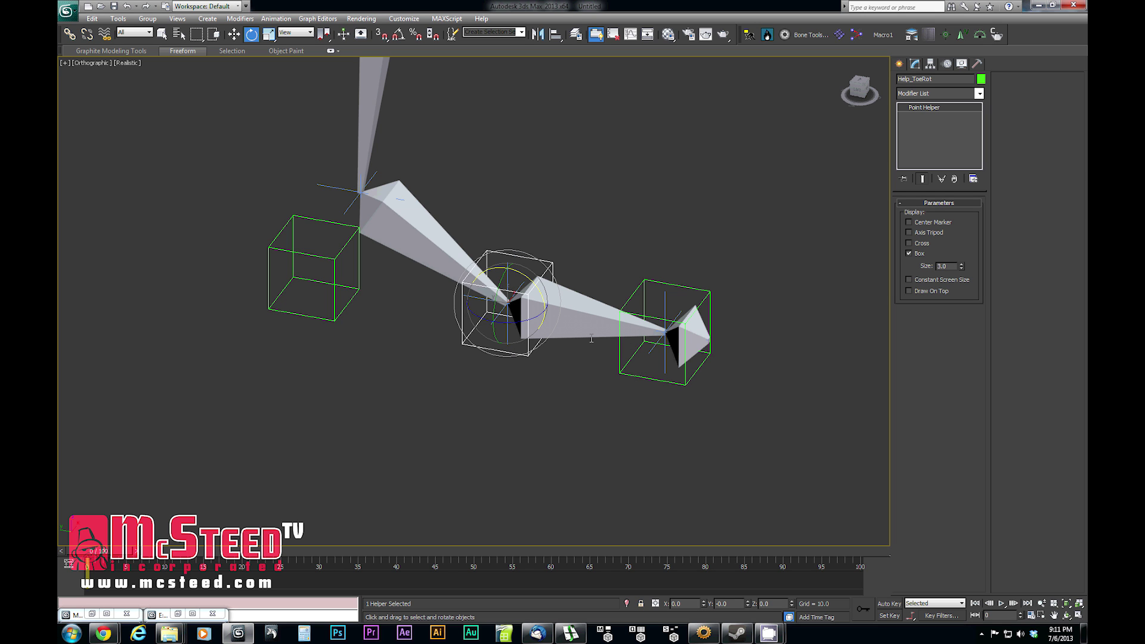
Set the Help_ToeRot helper's box size to 2
left_click_drag(953, 266, 905, 266)
type("2")
key("Return")
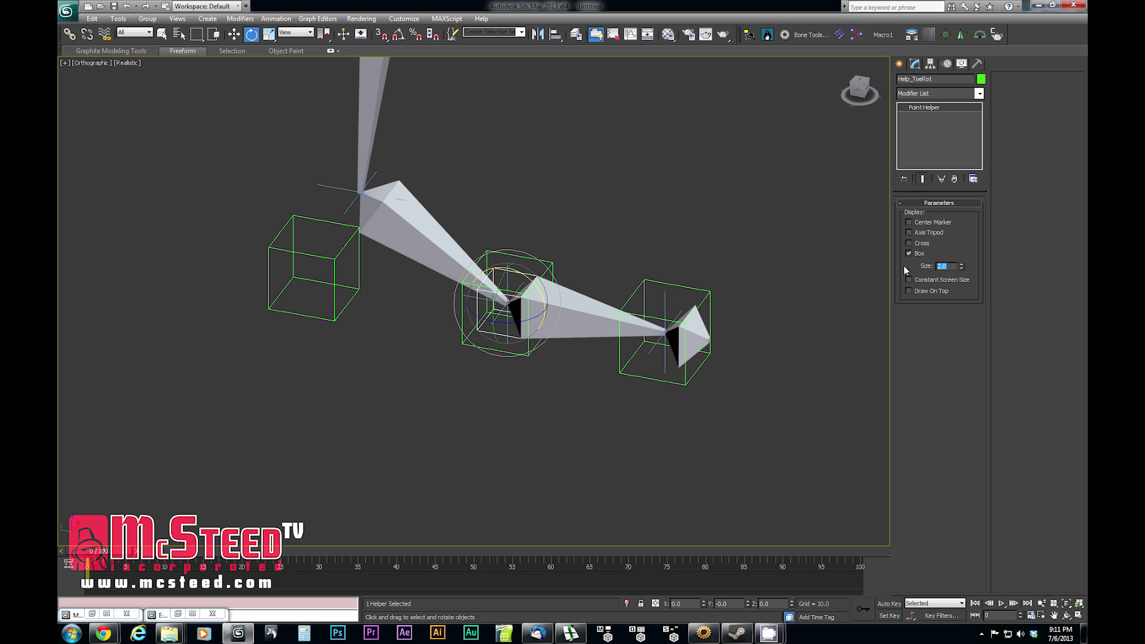
Change the Help_ToeRot helper's object color to teal
left_click(484, 387)
left_click(489, 333)
left_click(981, 79)
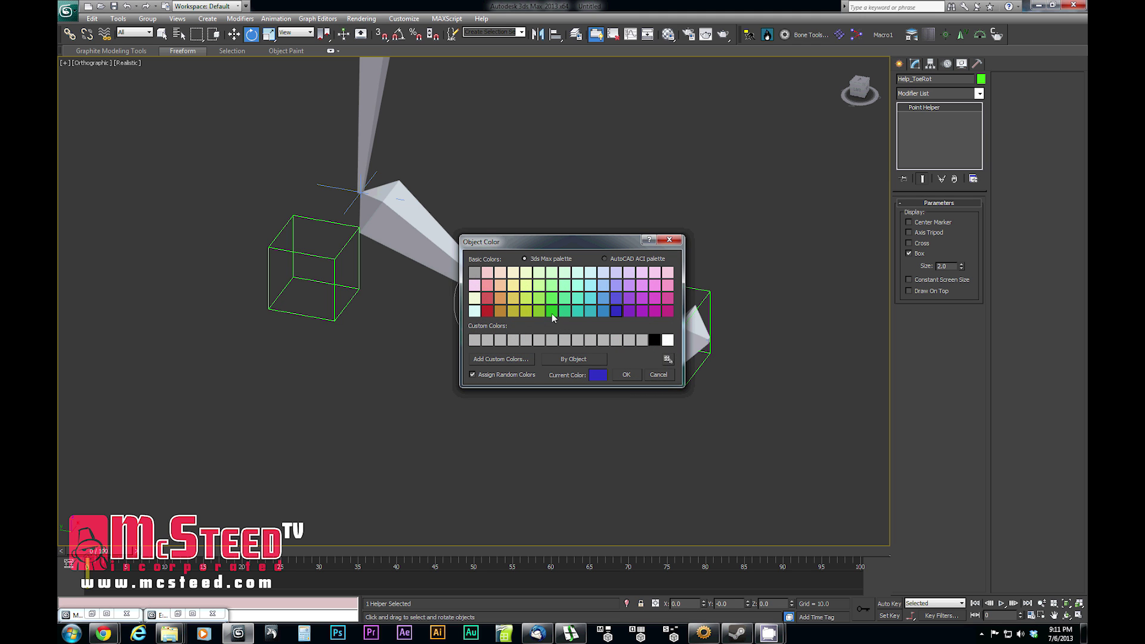
left_click(578, 311)
left_click(626, 375)
left_click(491, 369)
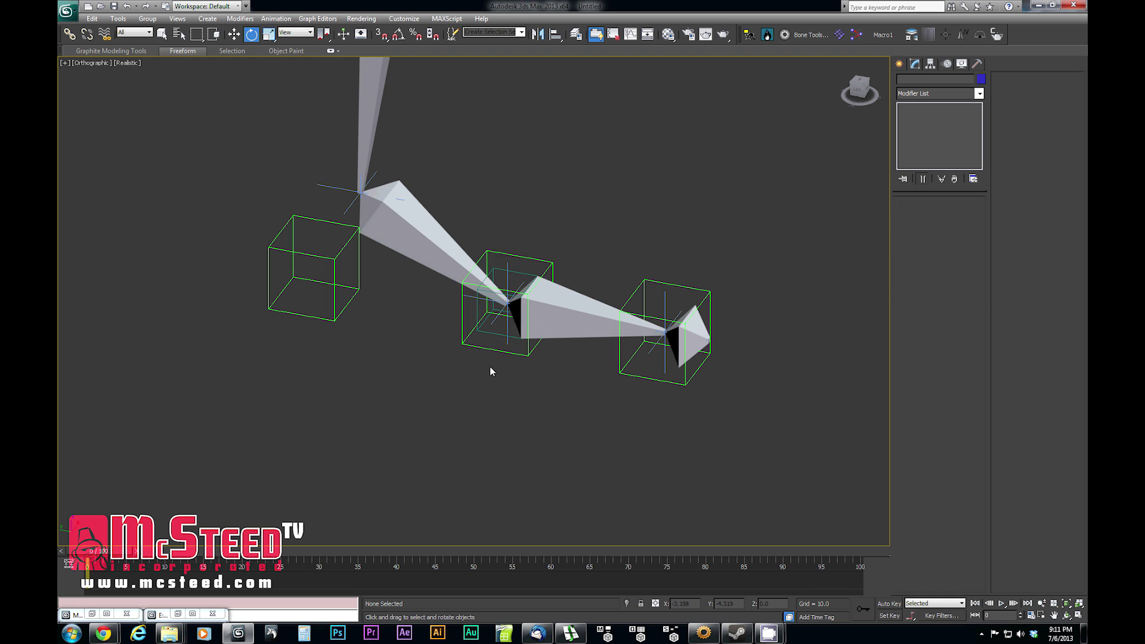
Link the Help_IK_Leg goal at the ankle to the larger Help_Ball box again
left_click(489, 331)
middle_click_drag(543, 382, 494, 375)
scroll(517, 353, "up", 2)
scroll(481, 378, "down", 2)
key("l")
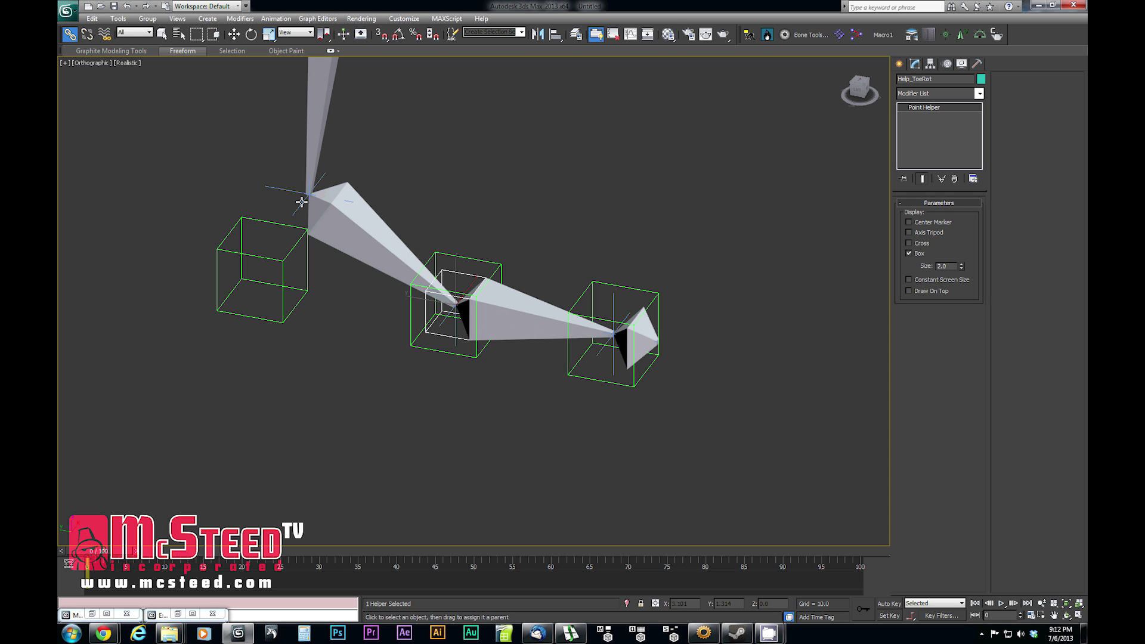
middle_click_drag(419, 375, 424, 370, "alt")
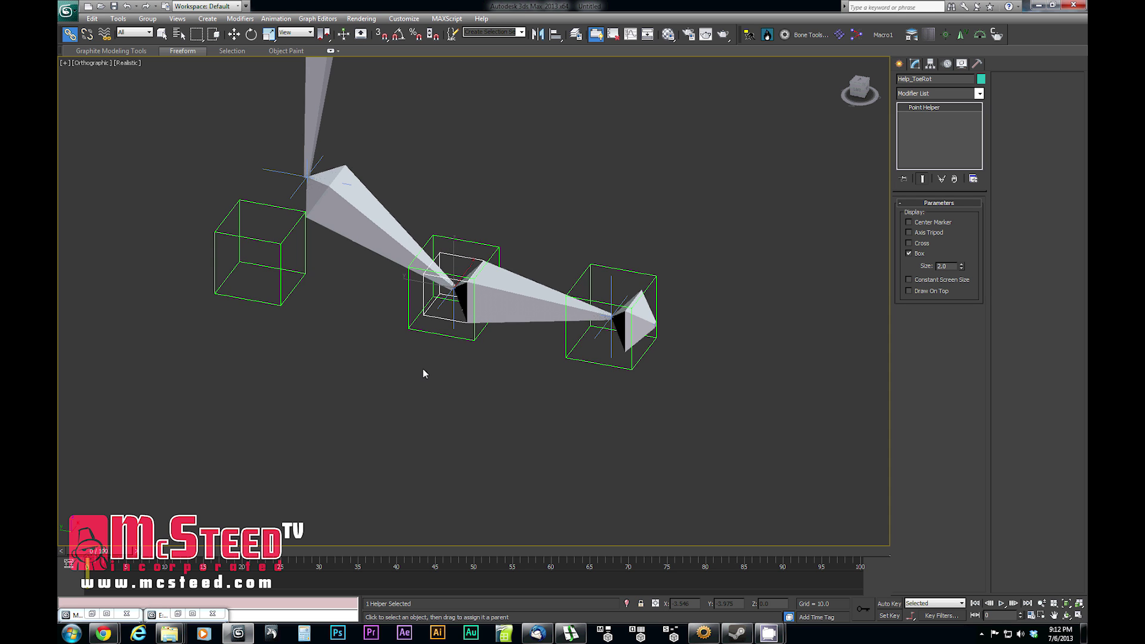
left_click(296, 195)
left_click_drag(297, 195, 410, 324)
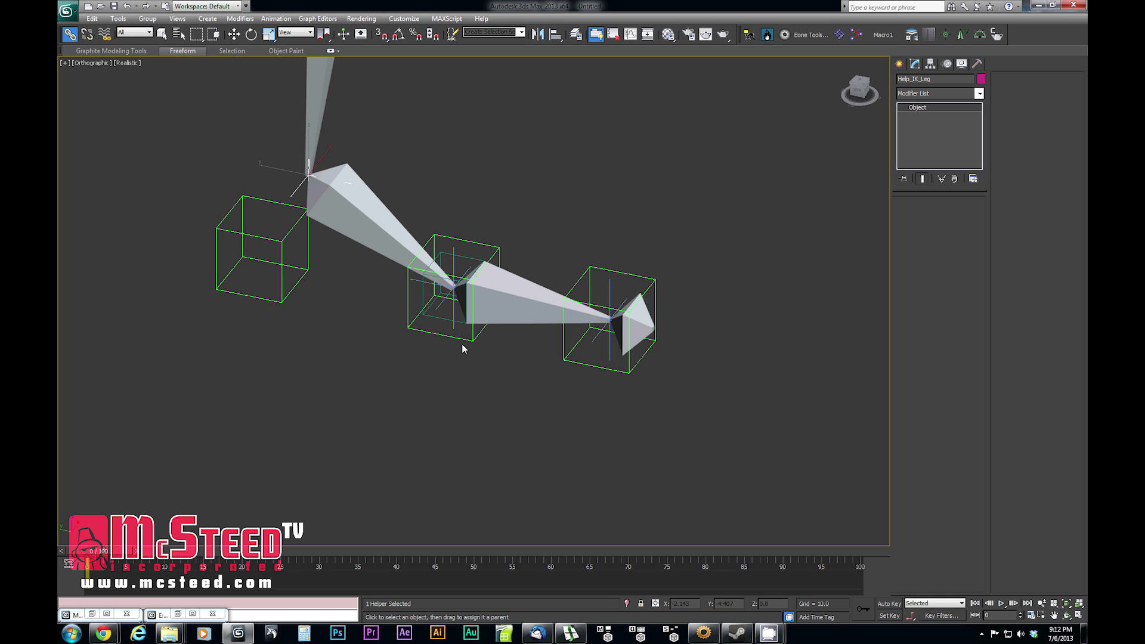
Link the IK goal at the toe to the smaller teal Help_ToeRot box at the ball of the foot
left_click_drag(443, 310, 576, 363)
left_click(609, 350)
left_click_drag(508, 344, 440, 318)
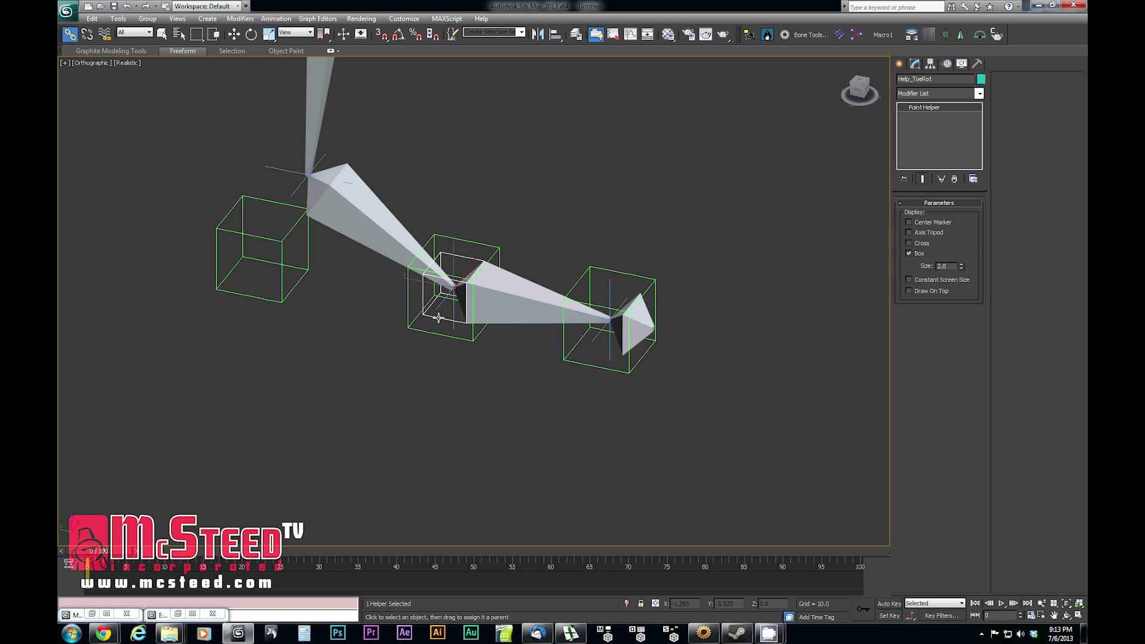
Rename the Help_IK_Foot goal at the toe as Help_IK_Toe
left_click(611, 356)
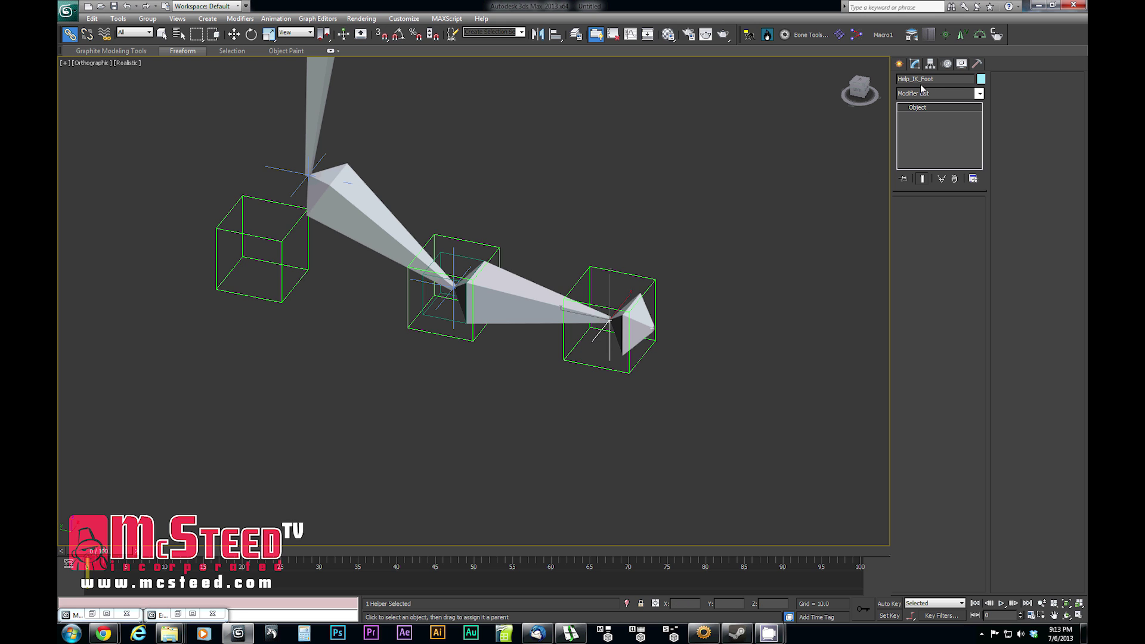
left_click_drag(922, 79, 968, 82)
type("Toe")
mouse_move(498, 341)
middle_mouse_down()
mouse_move(526, 348)
mouse_move(508, 347)
middle_mouse_up()
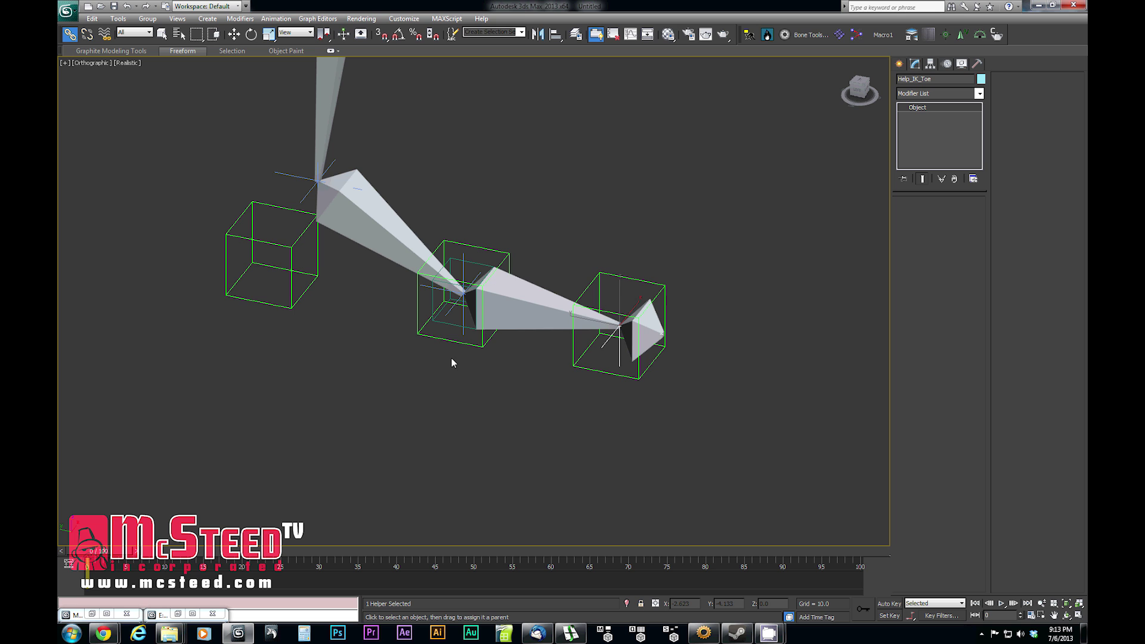
Link Help_Ball and Help_ToeRot together to the Help_Toe helper, and link Help_Toe to the Help_Heel helper
left_click_drag(406, 312, 576, 365)
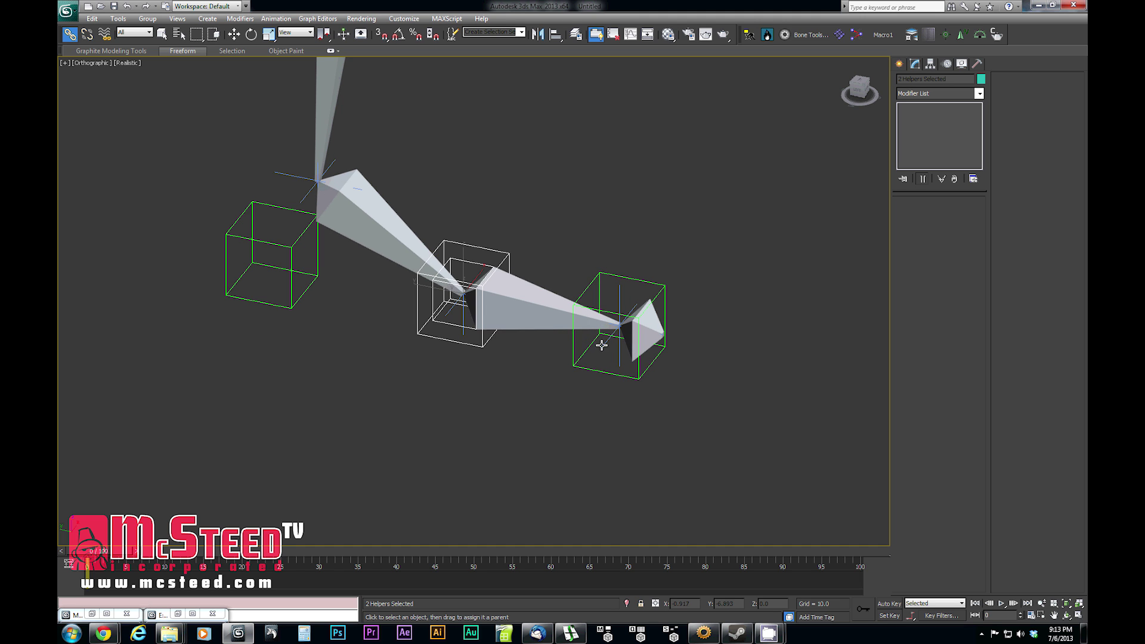
left_click(584, 369)
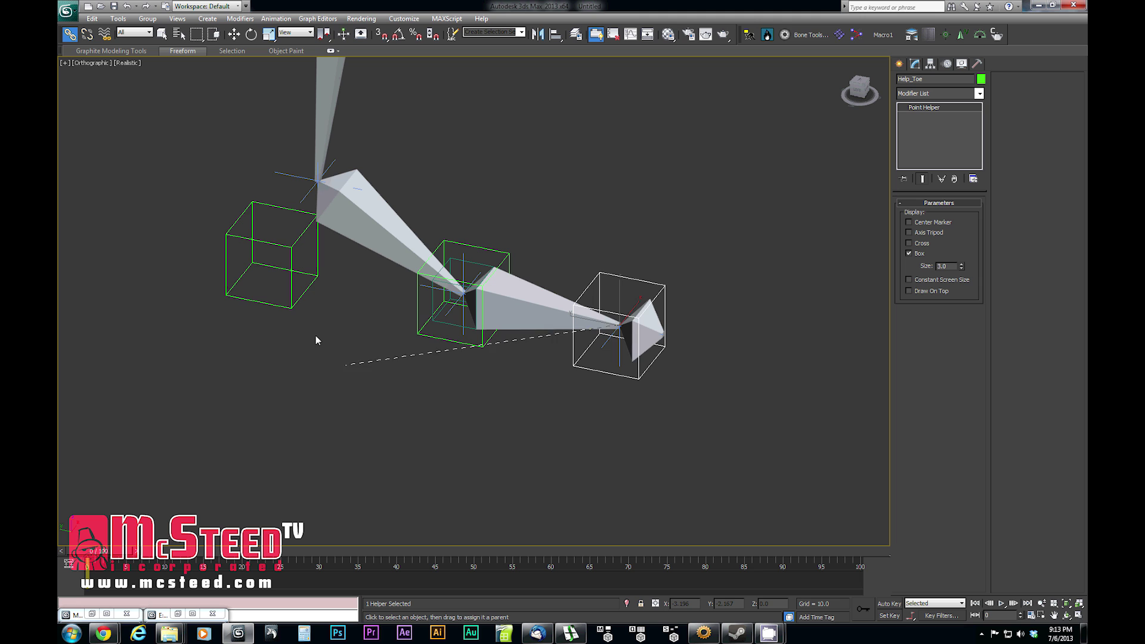
left_click_drag(316, 340, 287, 308)
Test the toe pivot by rotating the Help_Toe helper about its X axis, and cancel the rotation
key("e")
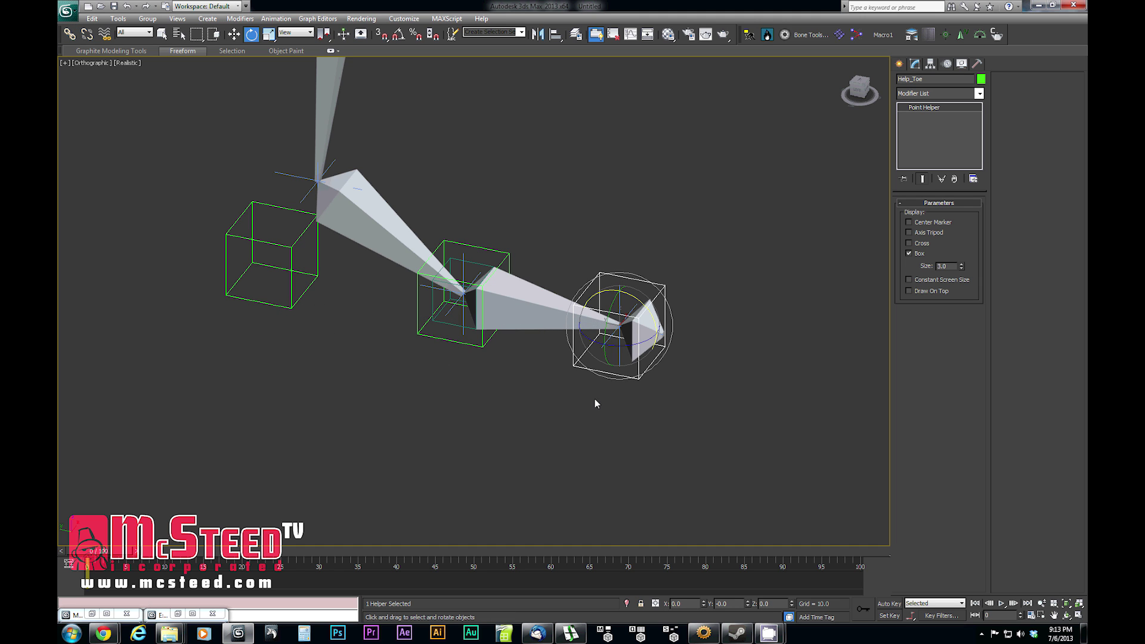
left_click(575, 388)
left_click(578, 368)
left_click_drag(638, 303, 794, 527)
left_click_drag(680, 333, 685, 360)
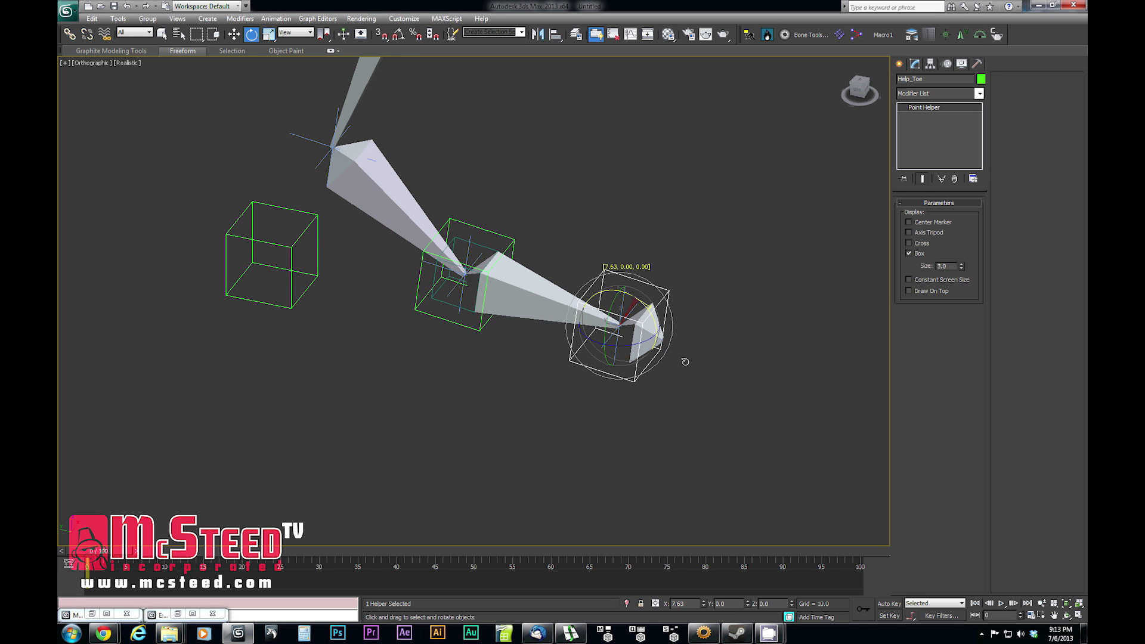
right_click(685, 361)
Test the heel lift by rotating the larger Help_Ball helper about its X axis, and cancel the rotation
left_click(472, 344)
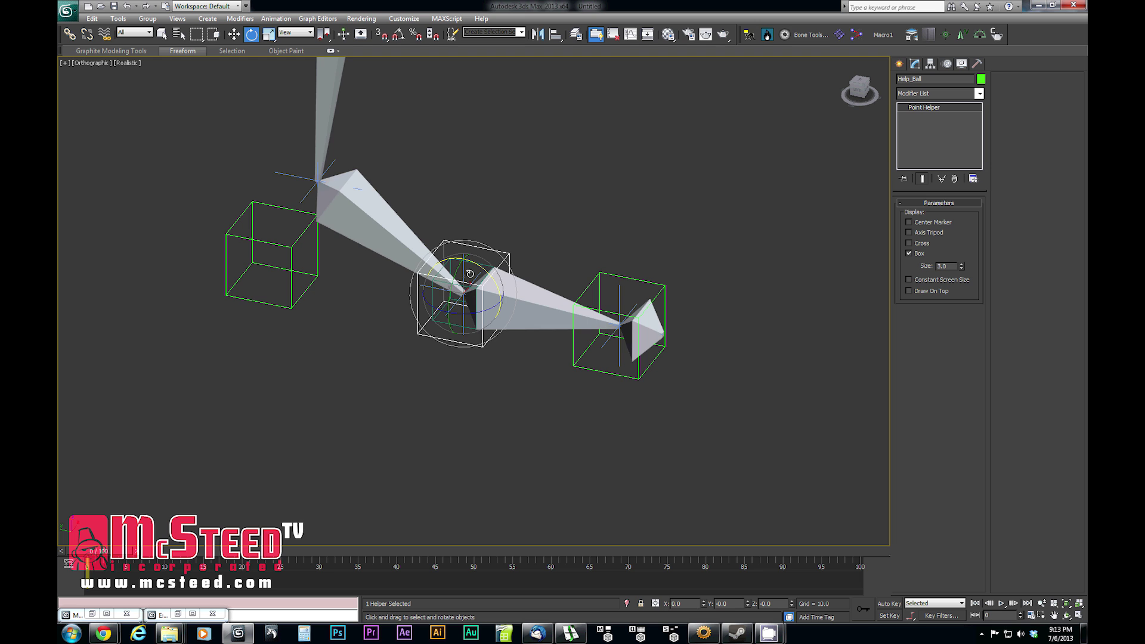
left_click_drag(472, 345, 662, 453)
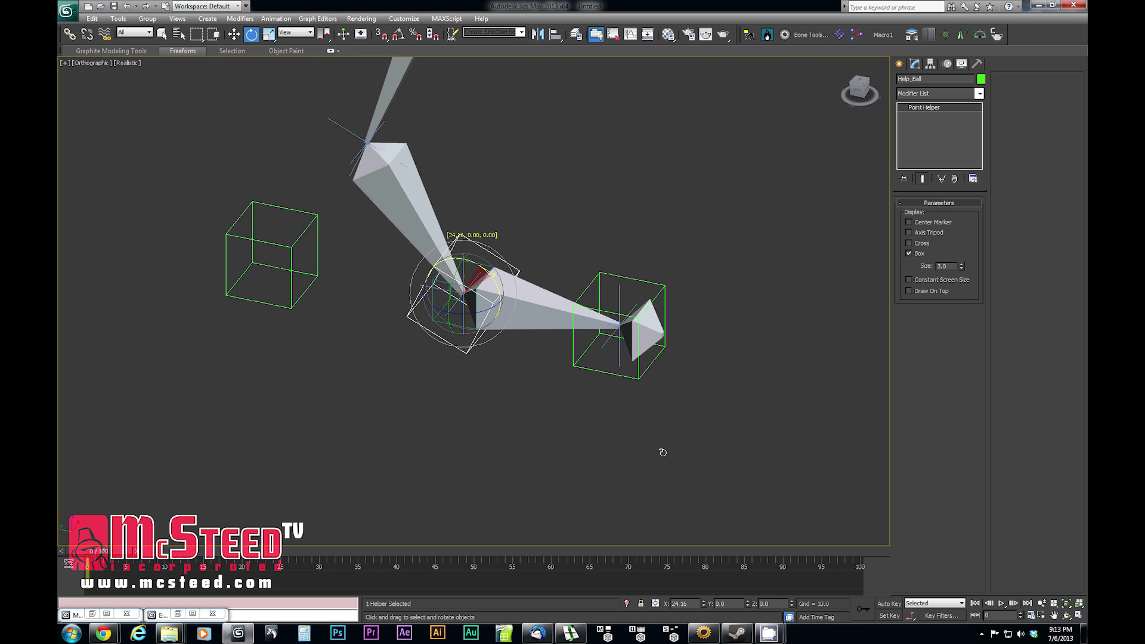
right_click(662, 452)
Test-rotate the Help_Heel helper and the Help_ToeRot helper, cancelling each rotation
left_click(292, 284)
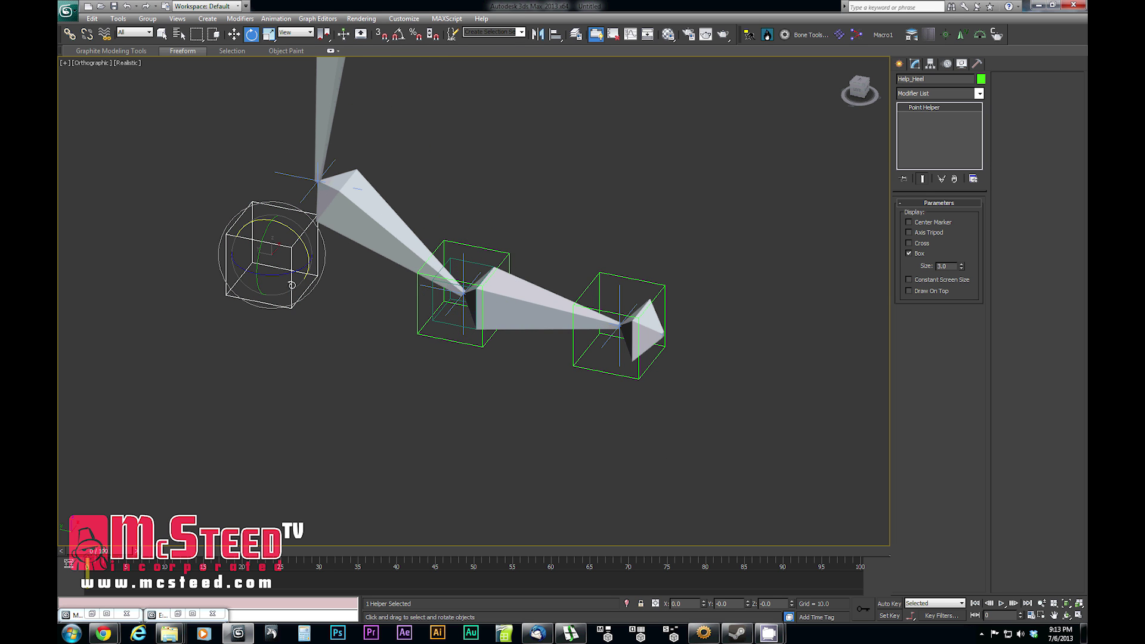
left_click_drag(297, 236, 263, 141)
left_click(446, 324)
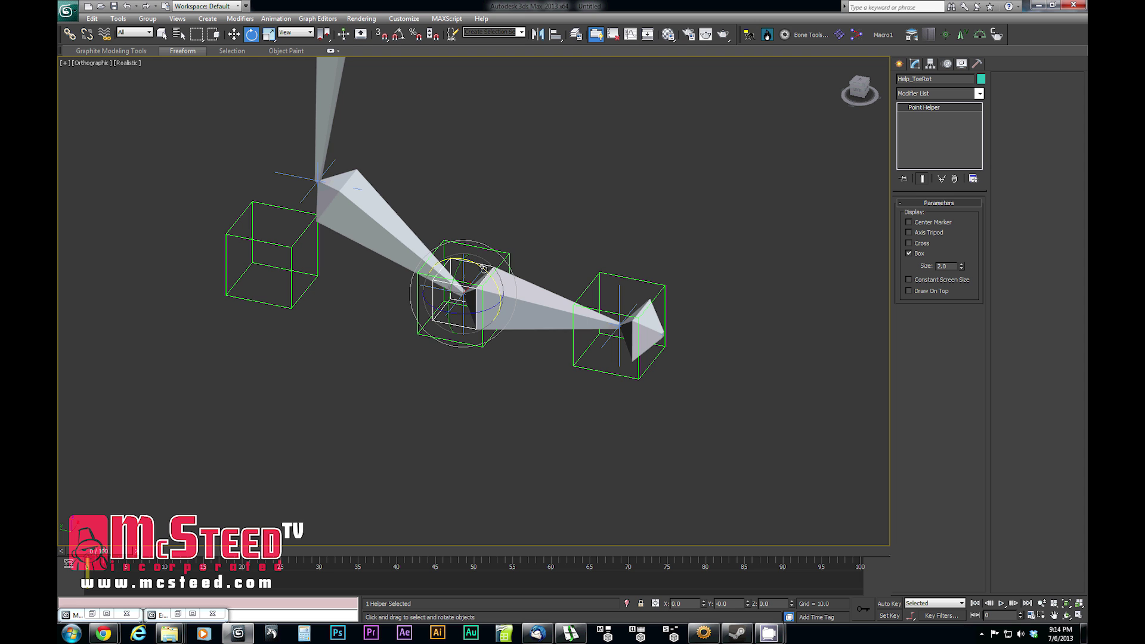
left_click_drag(484, 269, 506, 217)
Examine the Help_Toe helper and its relation to the foot bones and other helpers from several angles
left_click(580, 367)
key("w")
middle_click_drag(556, 379, 639, 408, "alt")
key("e")
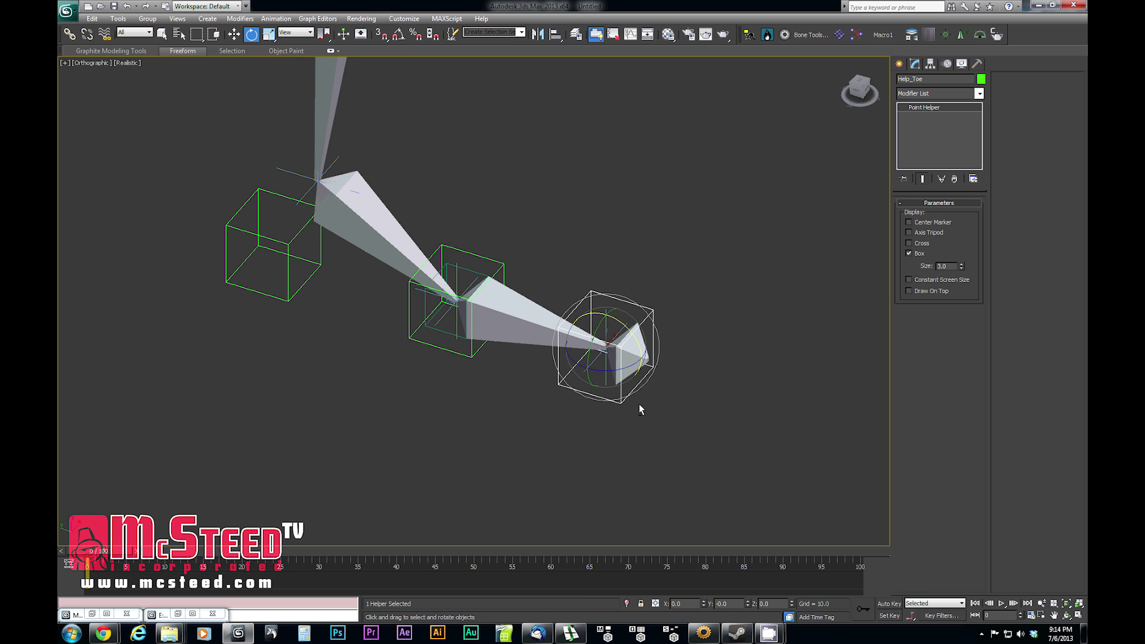
left_click(605, 418)
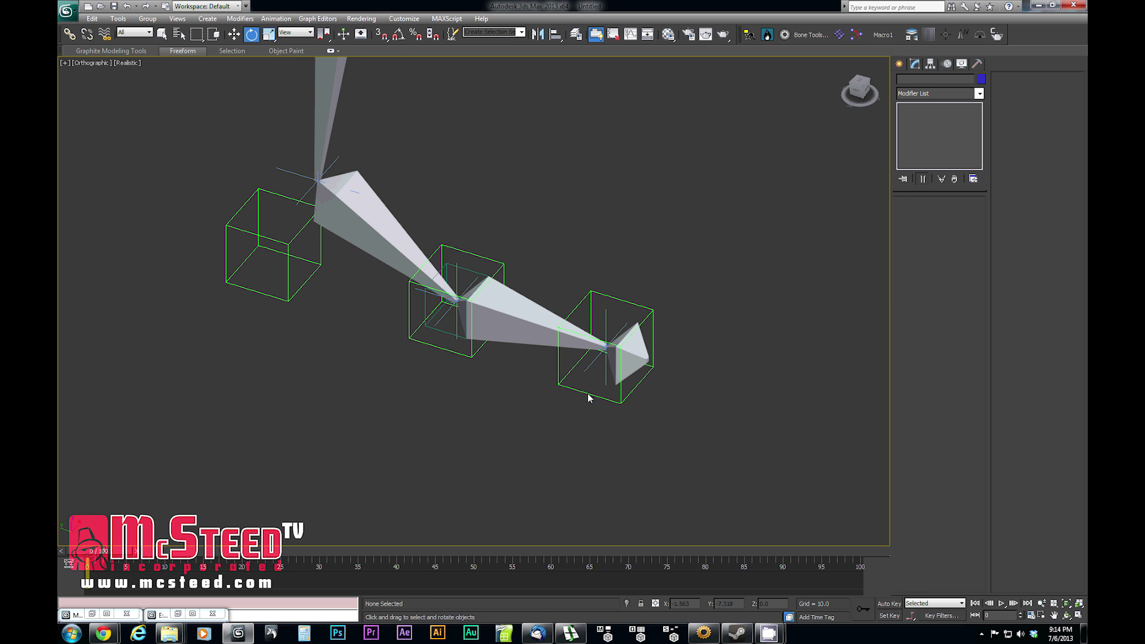
left_click(590, 397)
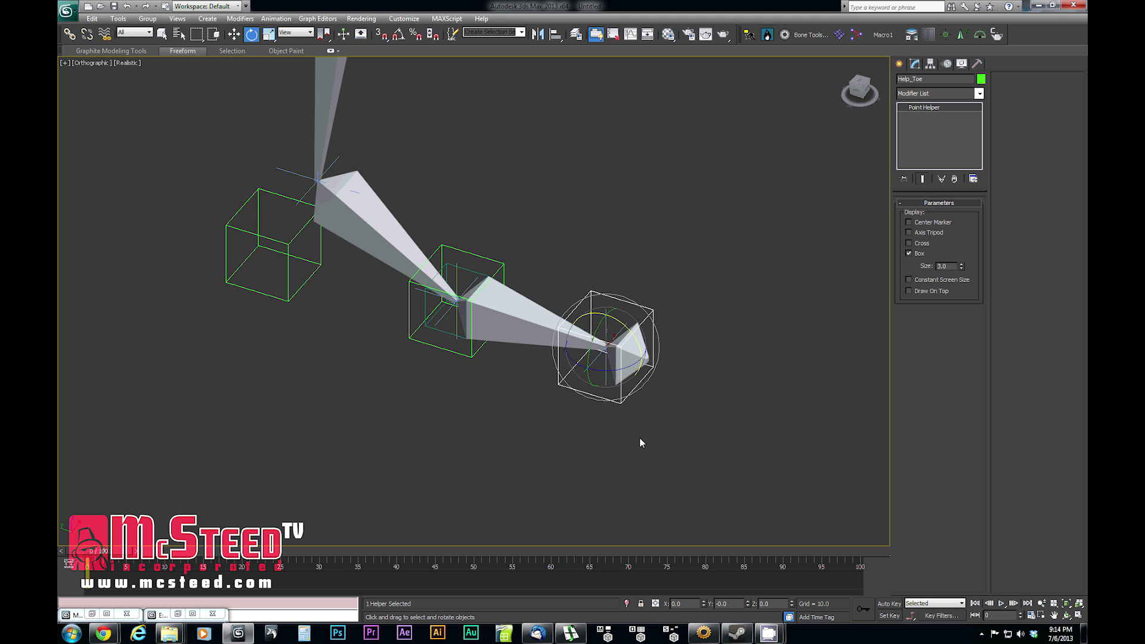
middle_click_drag(639, 438, 628, 435, "alt")
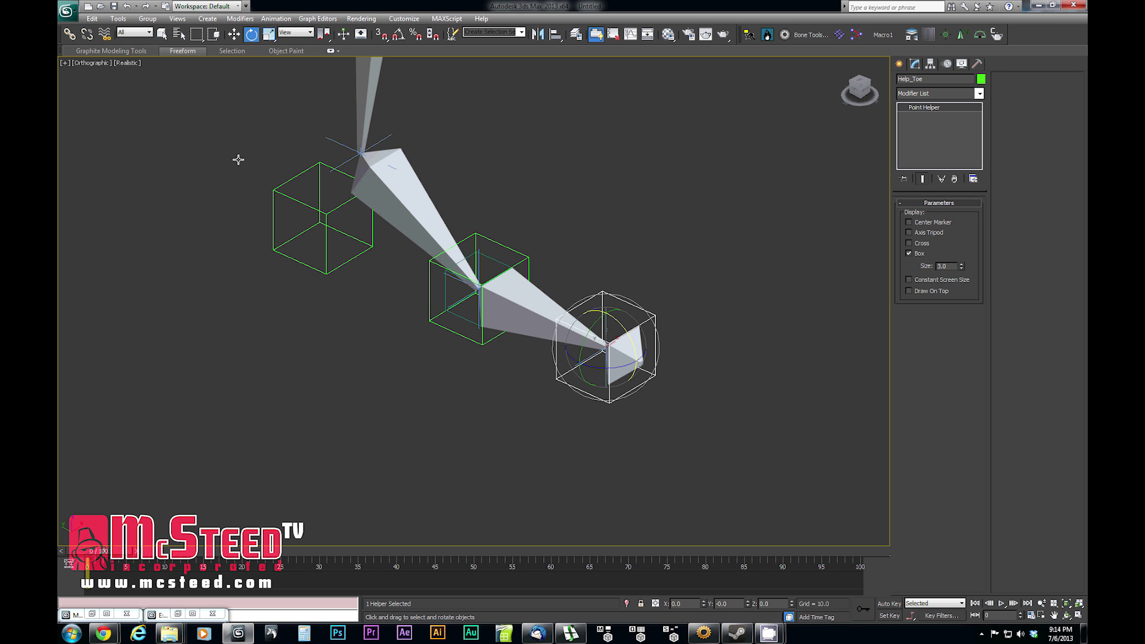
mouse_move(537, 347)
middle_mouse_down("alt")
mouse_move(576, 344)
mouse_move(518, 359)
middle_mouse_up("alt")
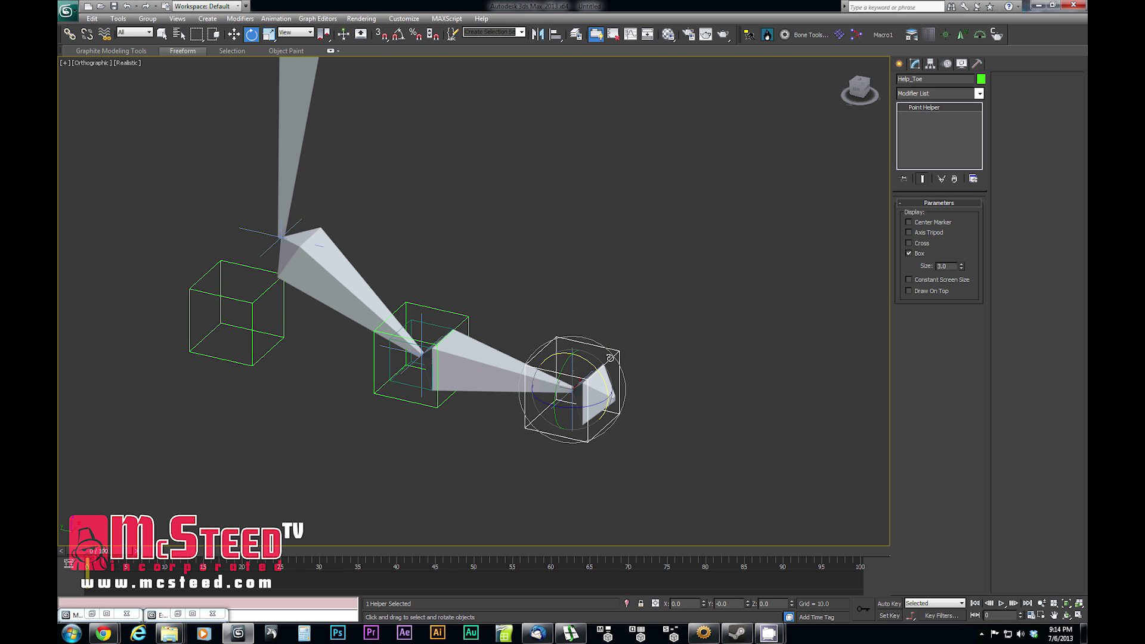
middle_click_drag(603, 367, 605, 371, "alt")
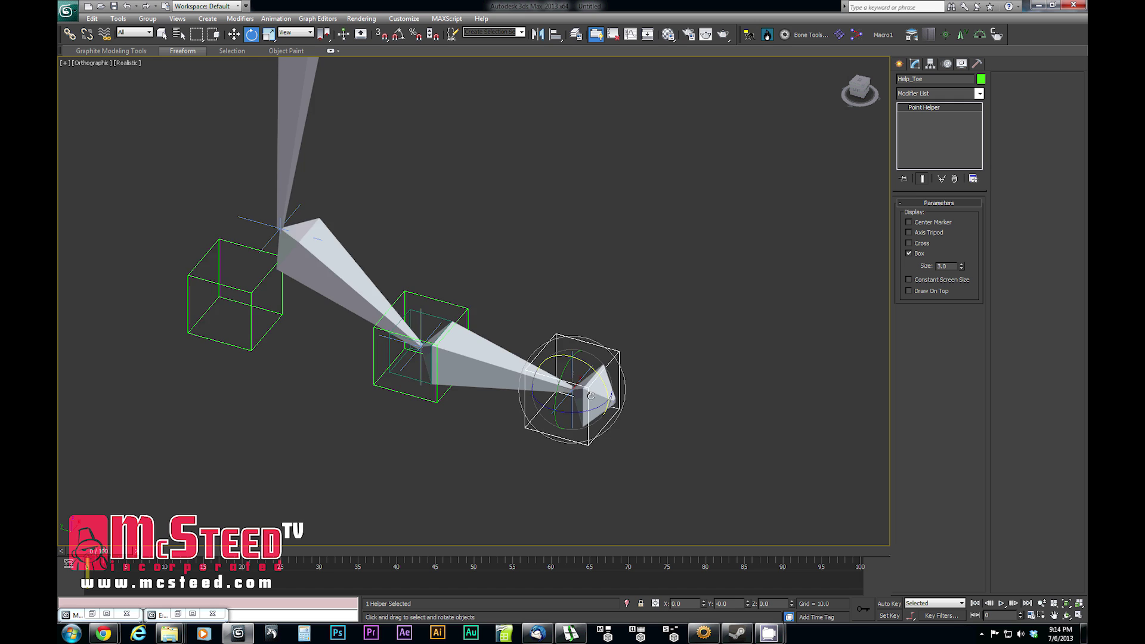
middle_click_drag(591, 396, 552, 382, "alt")
middle_click_drag(496, 349, 498, 408)
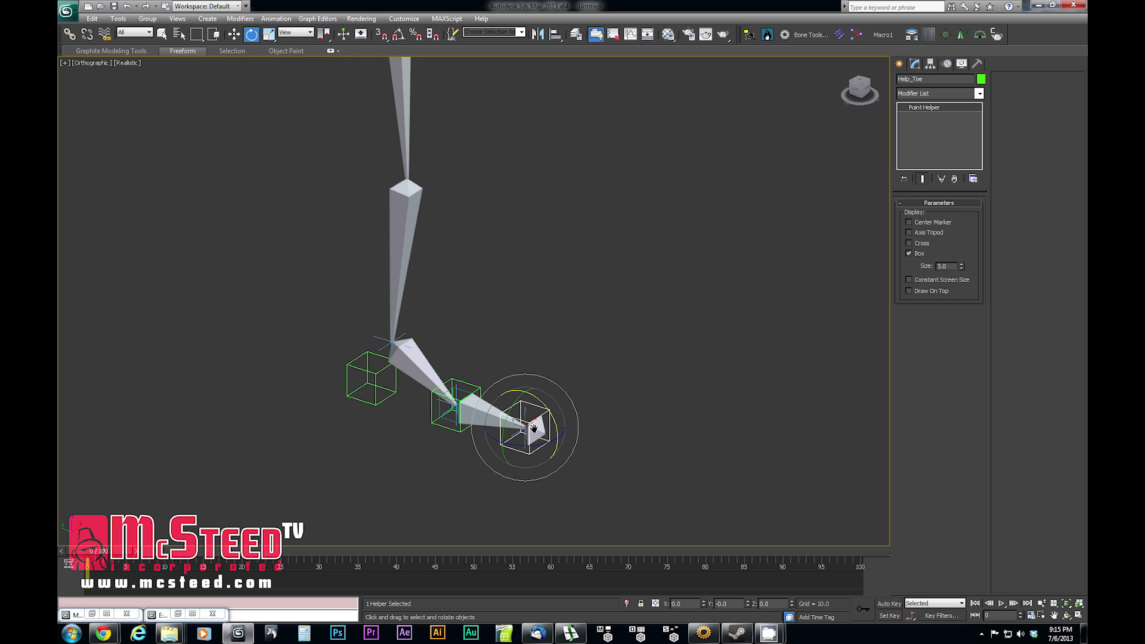
scroll(537, 406, "up", 2)
middle_click_drag(537, 409, 525, 375)
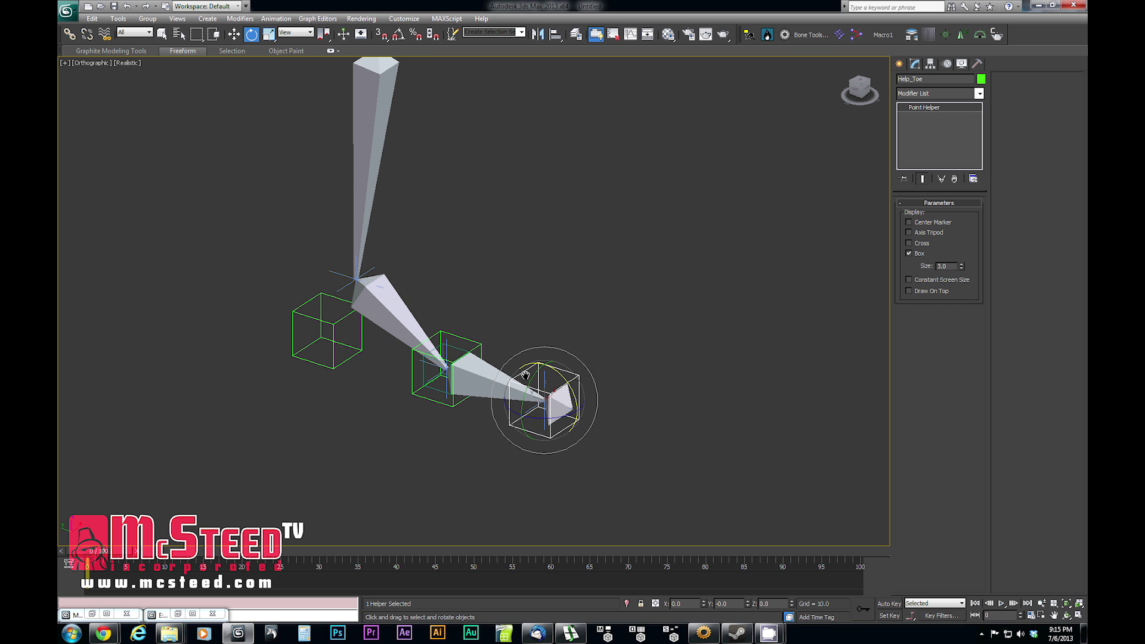
Test the whole foot hierarchy by moving the Help_Heel helper around, and cancel the move
left_click(605, 298)
scroll(605, 299, "down", 3)
scroll(494, 424, "up", 1)
middle_click_drag(493, 425, 504, 370)
key("w")
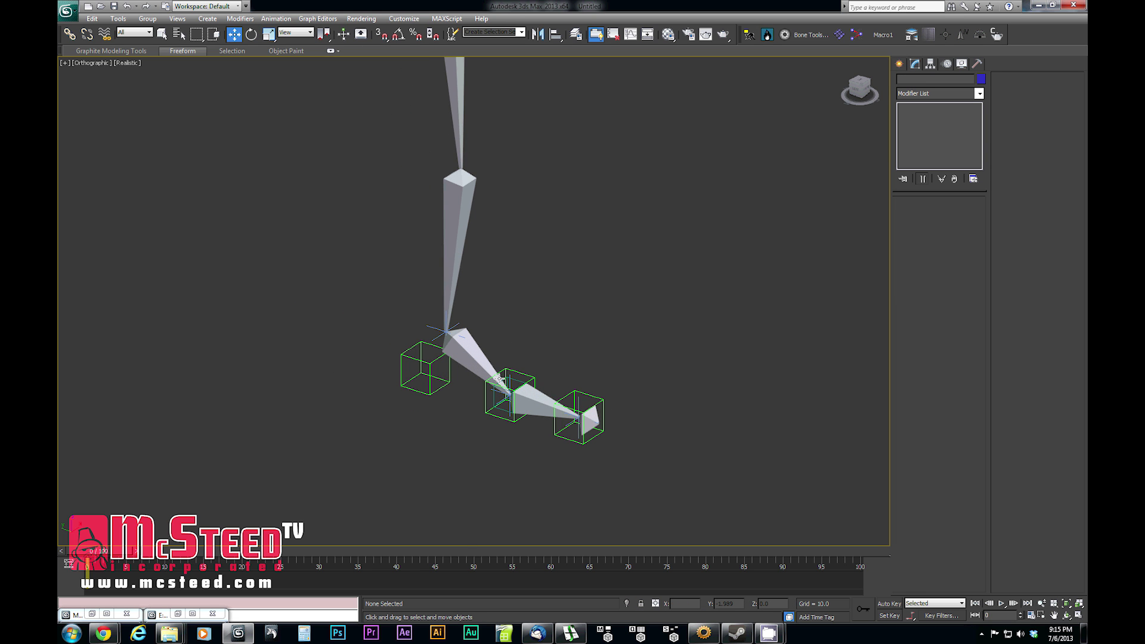
left_click(427, 393)
left_click_drag(418, 349, 383, 239)
left_click_drag(386, 326, 499, 379)
right_click(499, 379)
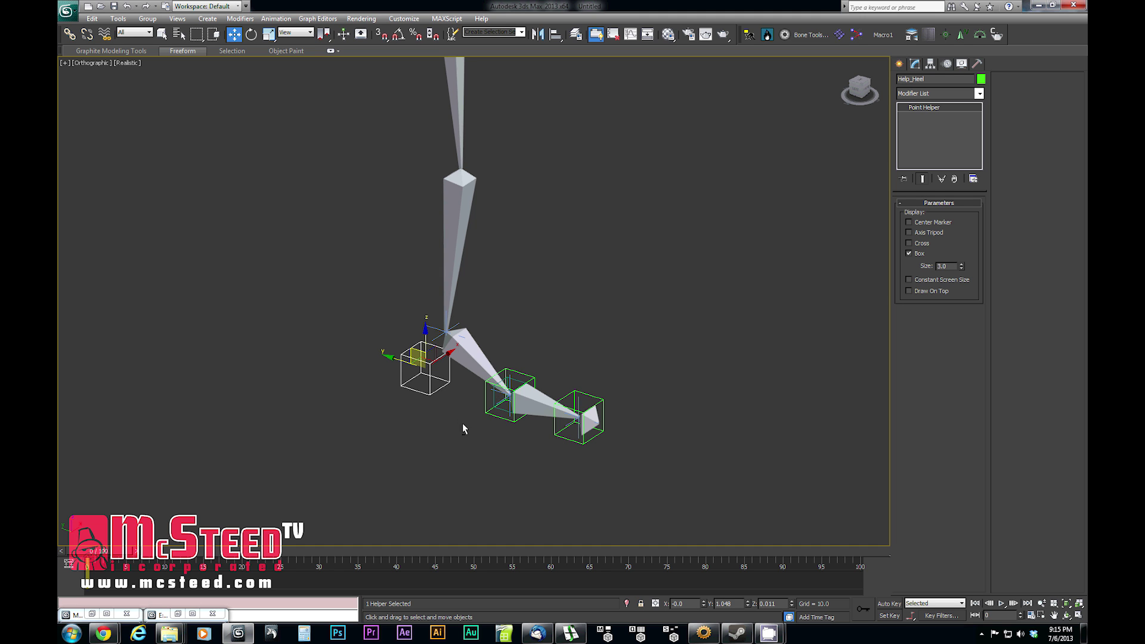
Draw a rectangle spline beside the foot, about 2.8 long and 2.6 wide
middle_click_drag(463, 423, 464, 428, "alt")
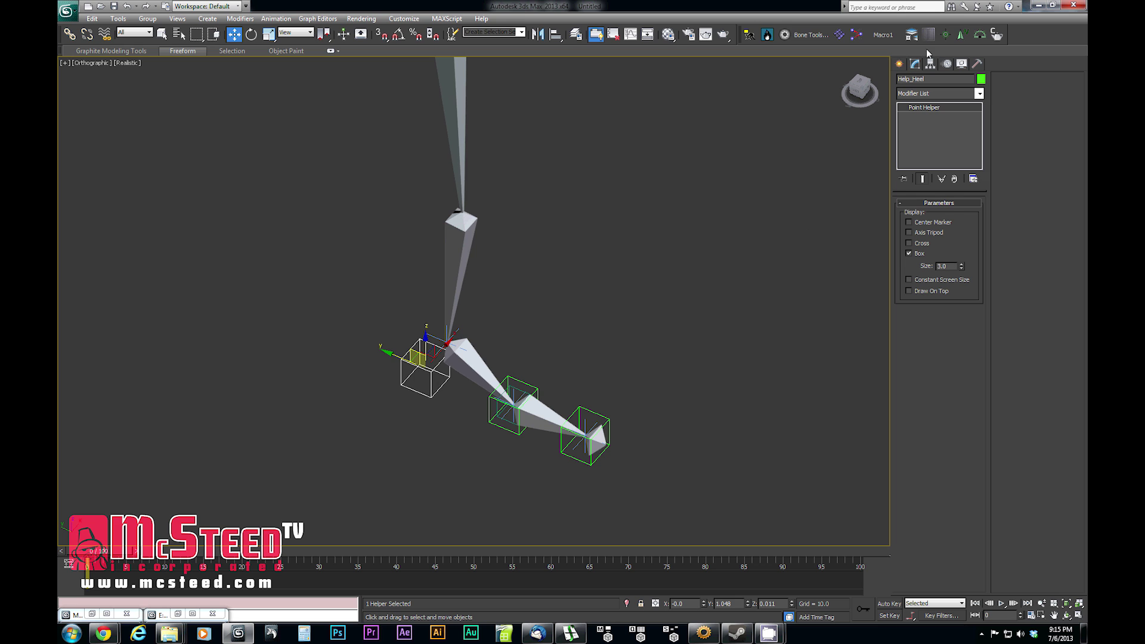
left_click(899, 63)
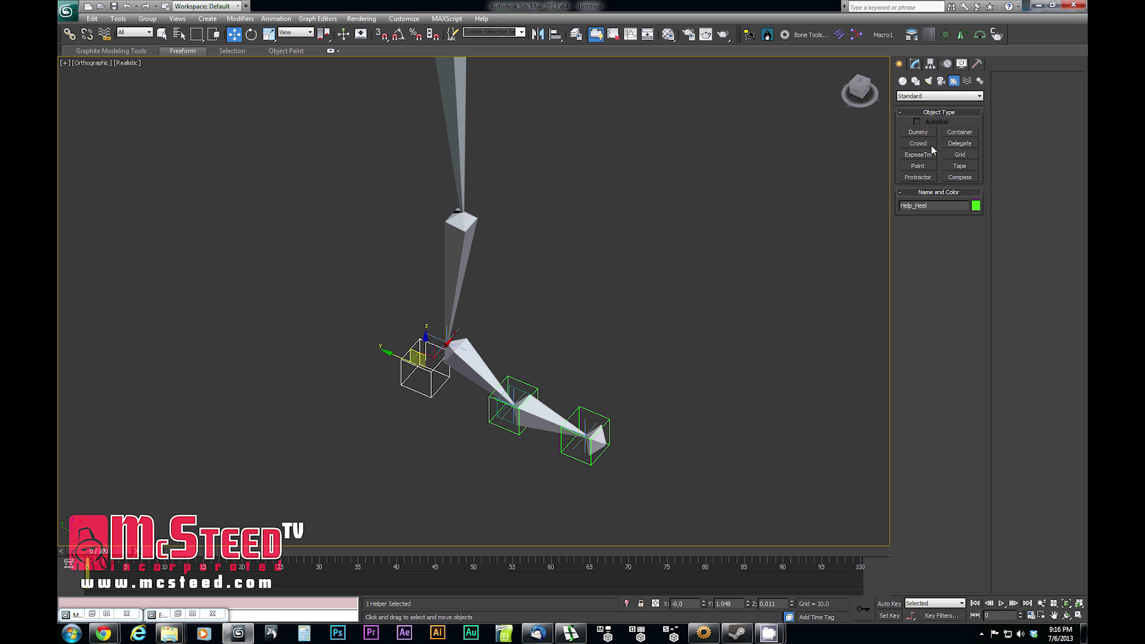
left_click(916, 81)
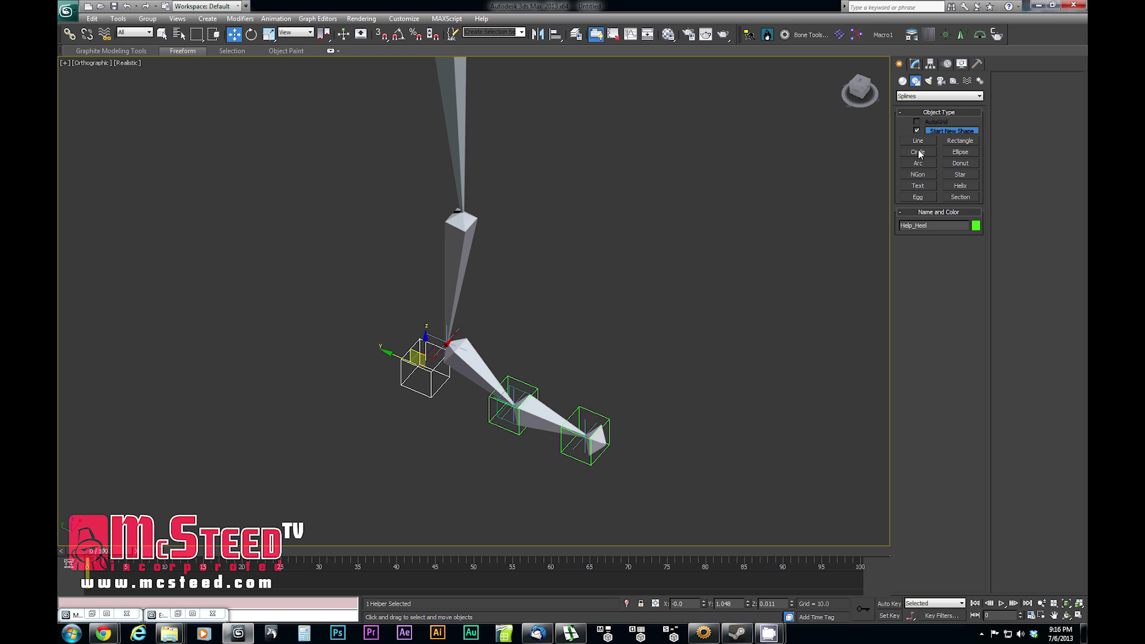
left_click(960, 143)
mouse_move(625, 357)
middle_mouse_down()
mouse_move(548, 388)
mouse_move(525, 424)
middle_mouse_up()
left_click_drag(485, 394, 482, 448)
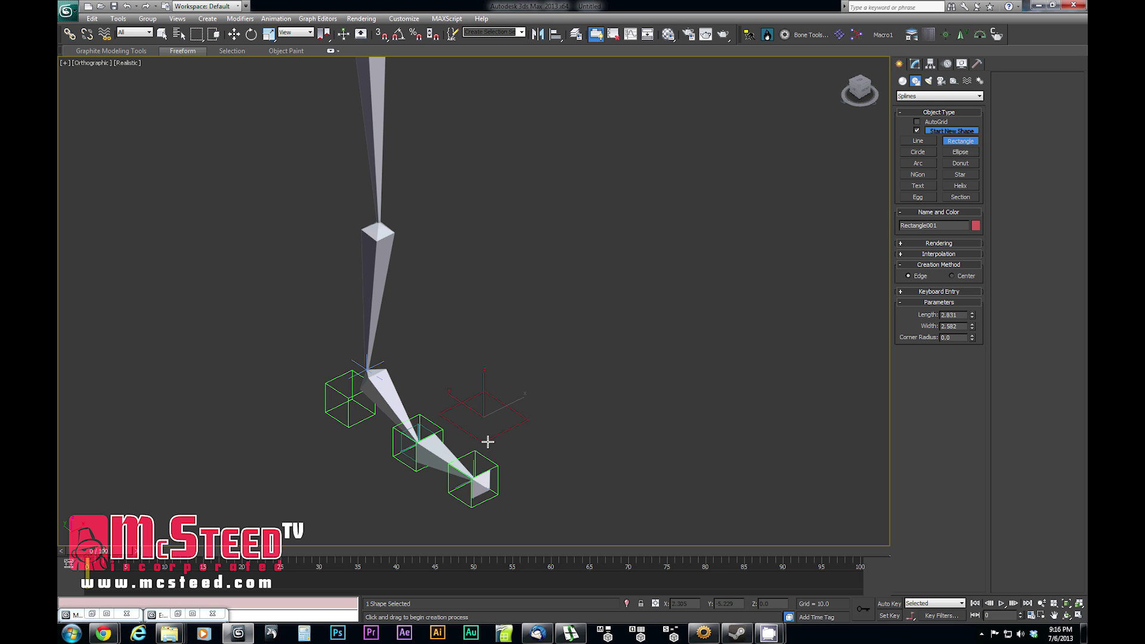
Set the rectangle's absolute X position to 5
key("w")
left_click(916, 64)
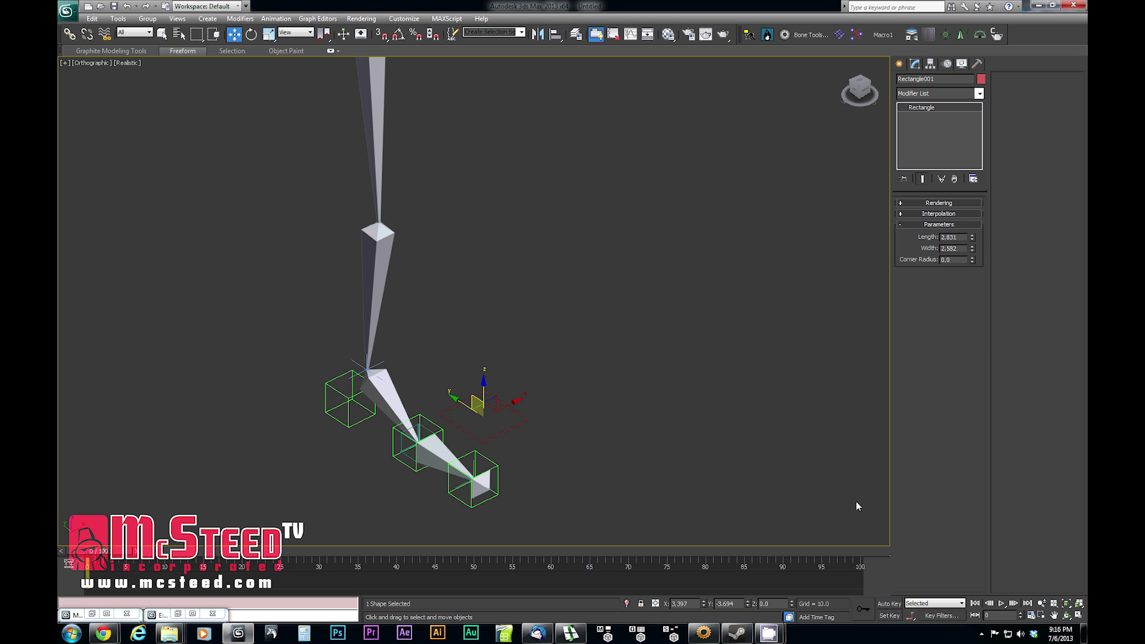
double_click(680, 604)
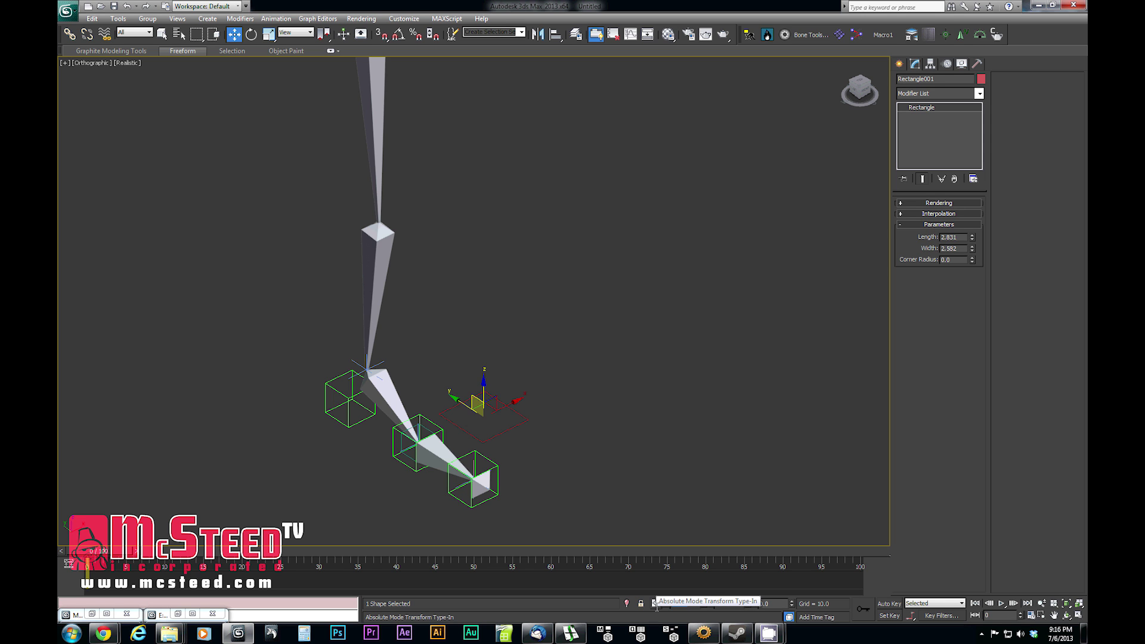
type("5")
key("Tab")
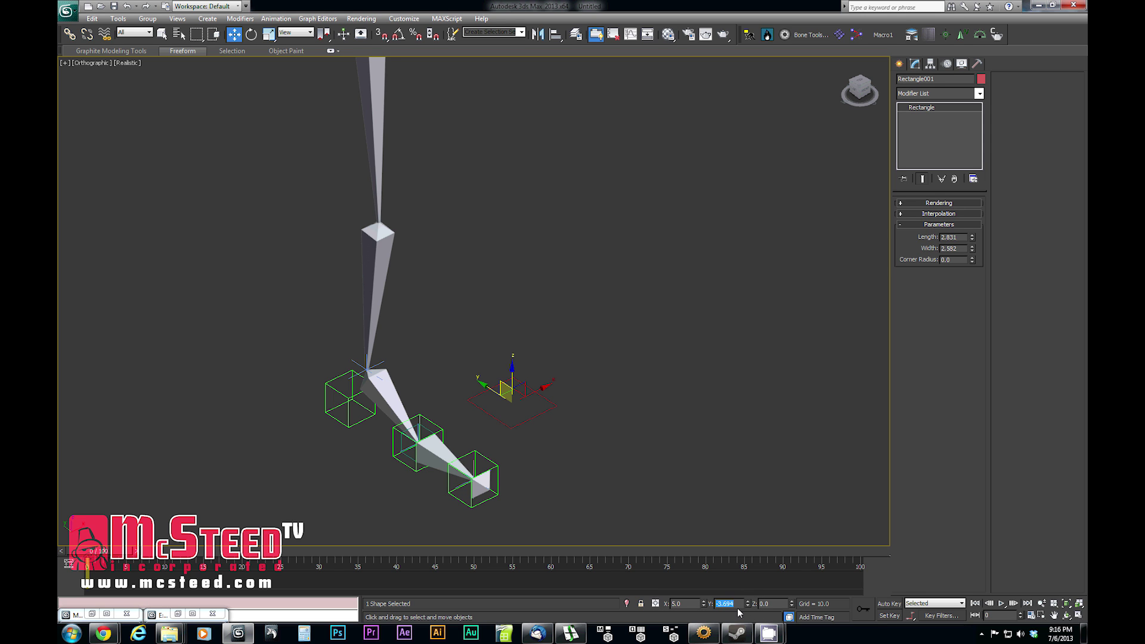
Set the rectangle's length and width to 5 each
double_click(953, 237)
type("5")
key("Tab")
type("5")
key("Tab")
middle_click_drag(450, 434, 443, 431, "alt")
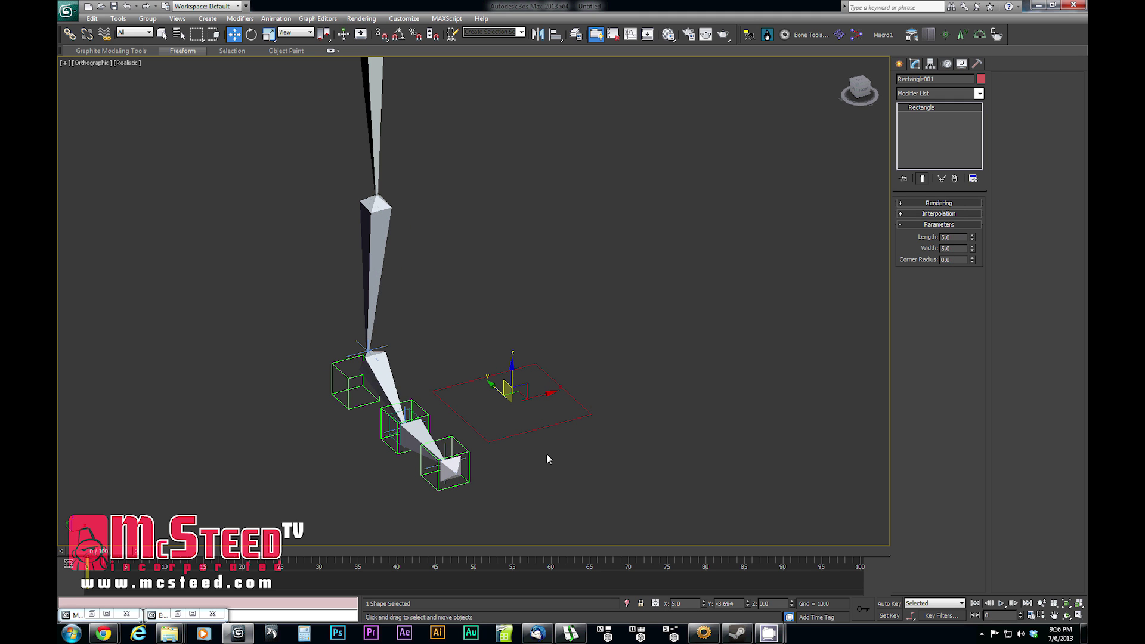
middle_click_drag(544, 431, 547, 421)
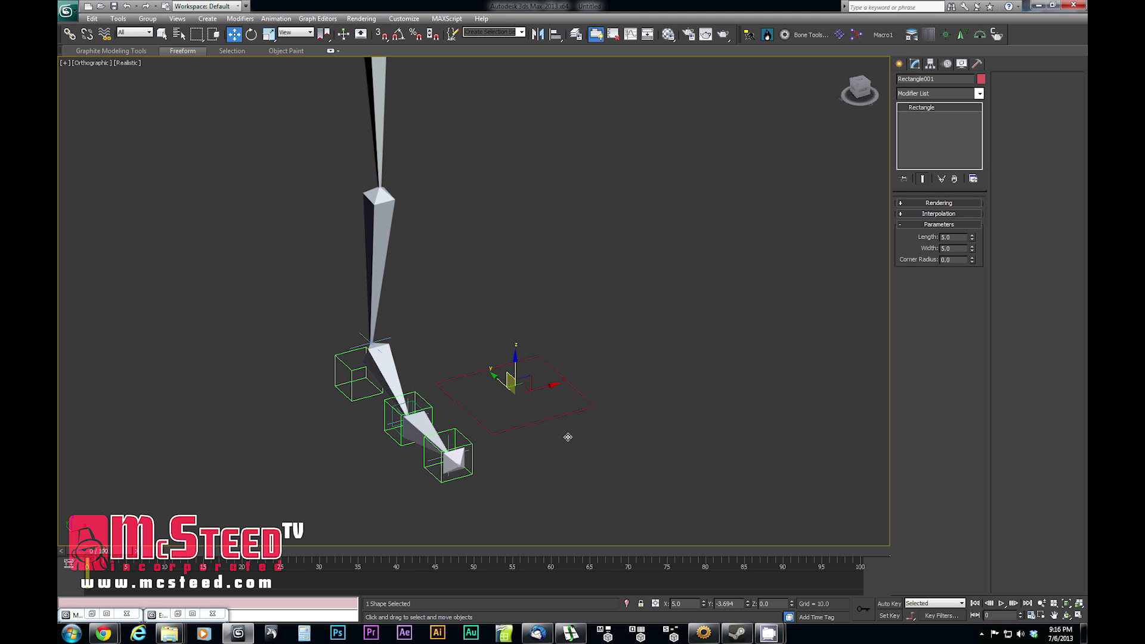
Clone the rectangle in place and set the copy's Z position to 5
key("ctrl+v")
left_click(542, 356)
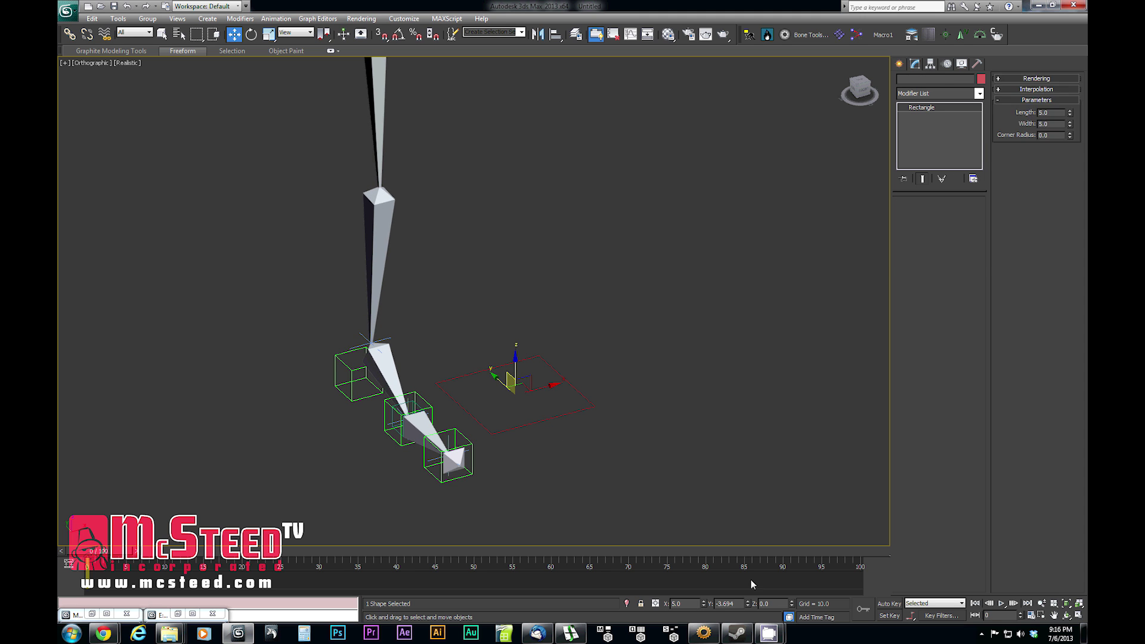
left_click(768, 604)
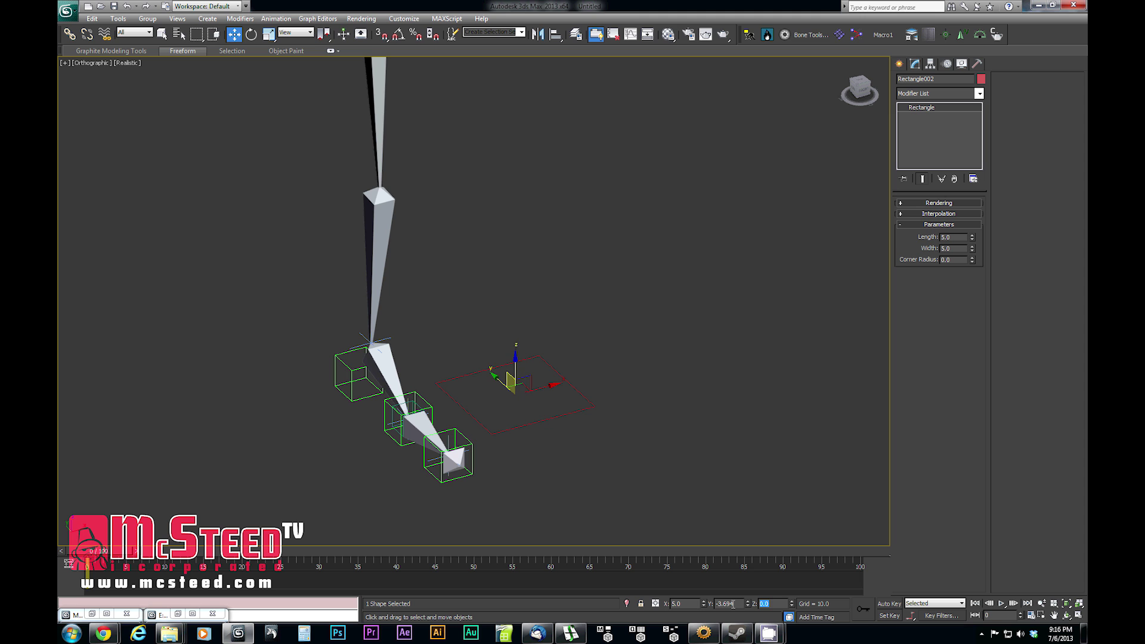
type("5")
key("Return")
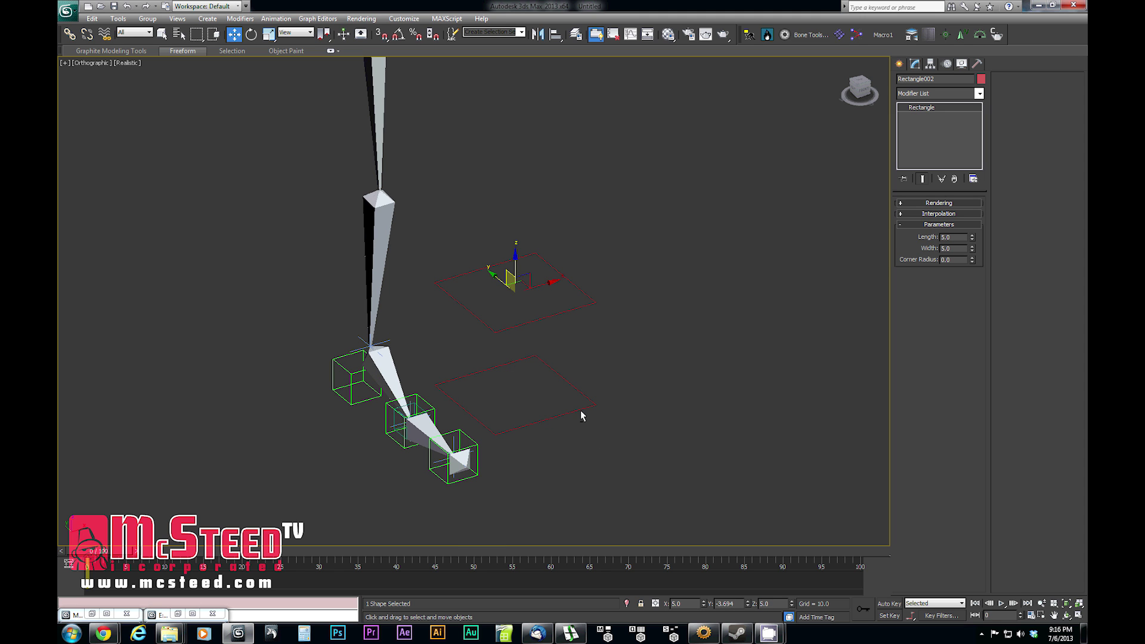
Select both rectangles and create copies rotated 90 degrees about the X axis to form a wireframe cube
left_click_drag(630, 249, 542, 449)
key("e")
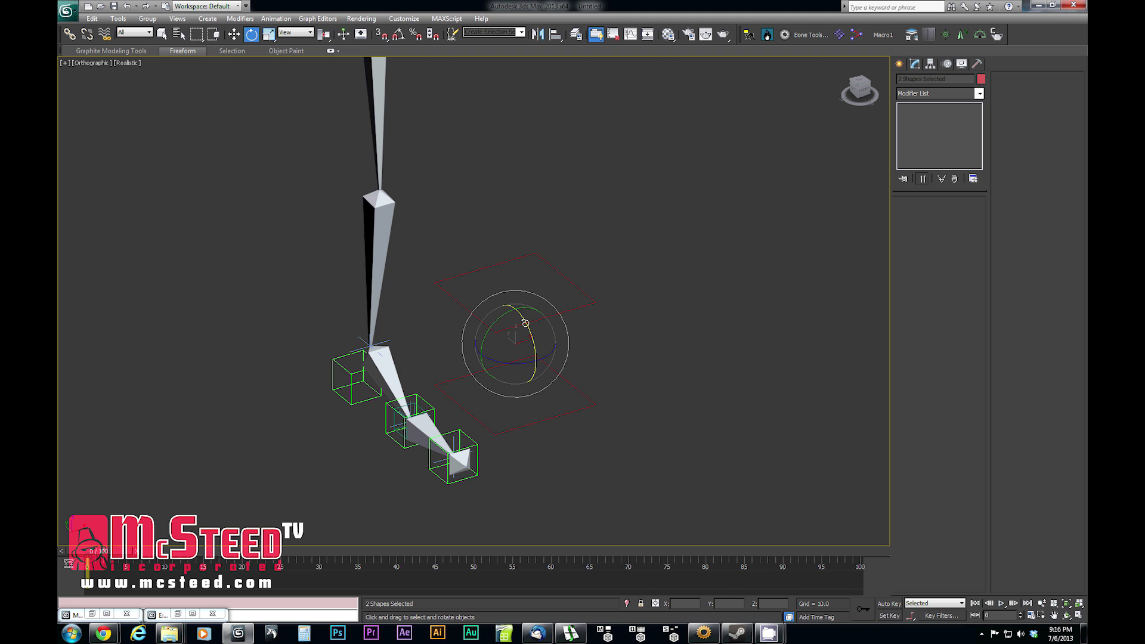
key("a")
left_click_drag(528, 329, 543, 143)
left_click_drag(528, 327, 550, 190)
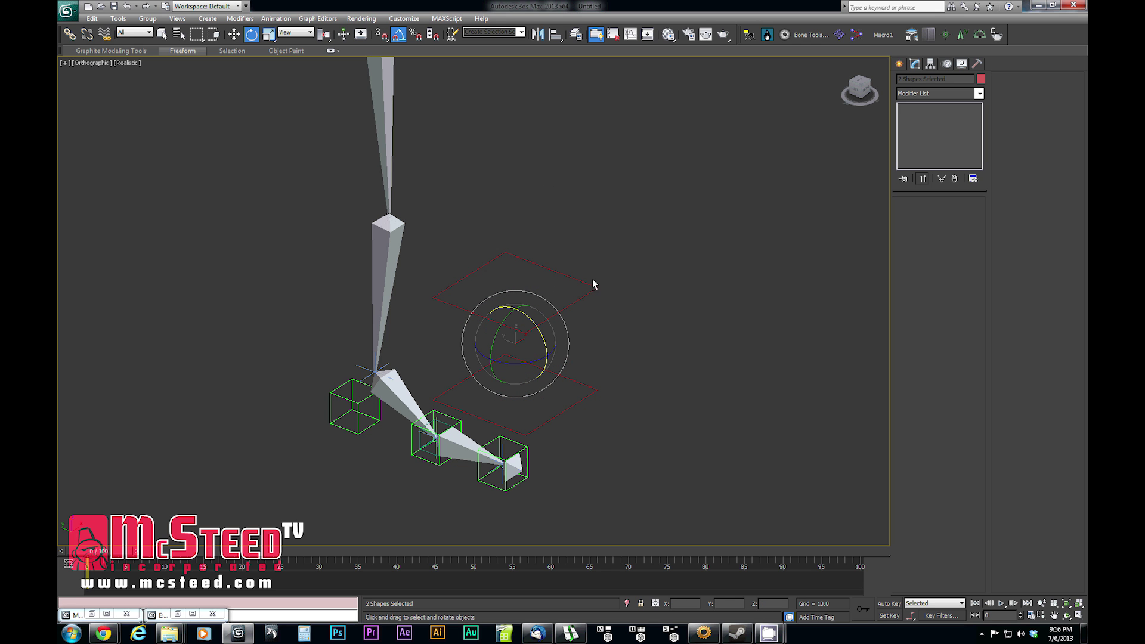
mouse_move(527, 319)
left_mouse_down()
mouse_move(593, 450)
mouse_move(851, 511)
mouse_move(863, 547)
mouse_move(812, 577)
mouse_move(895, 595)
mouse_move(894, 633)
left_mouse_up()
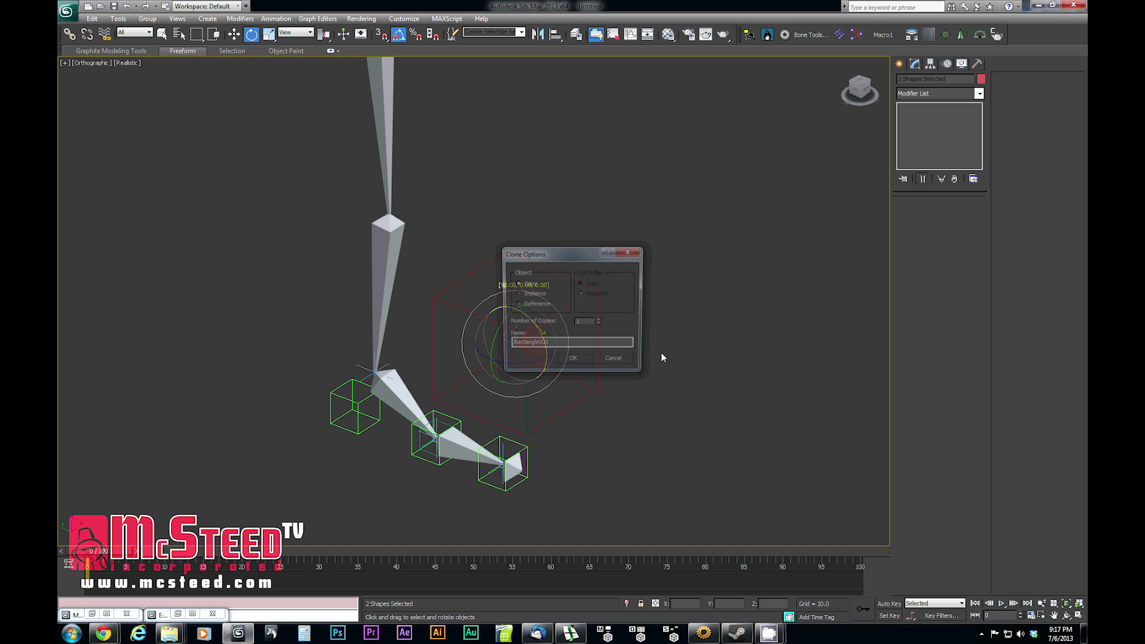
left_click(572, 365)
Convert the bottom rectangle to an editable spline and attach the cube's other rectangles to it
mouse_move(583, 407)
middle_mouse_down("alt")
mouse_move(542, 404)
mouse_move(556, 405)
middle_mouse_up("alt")
left_click(463, 407)
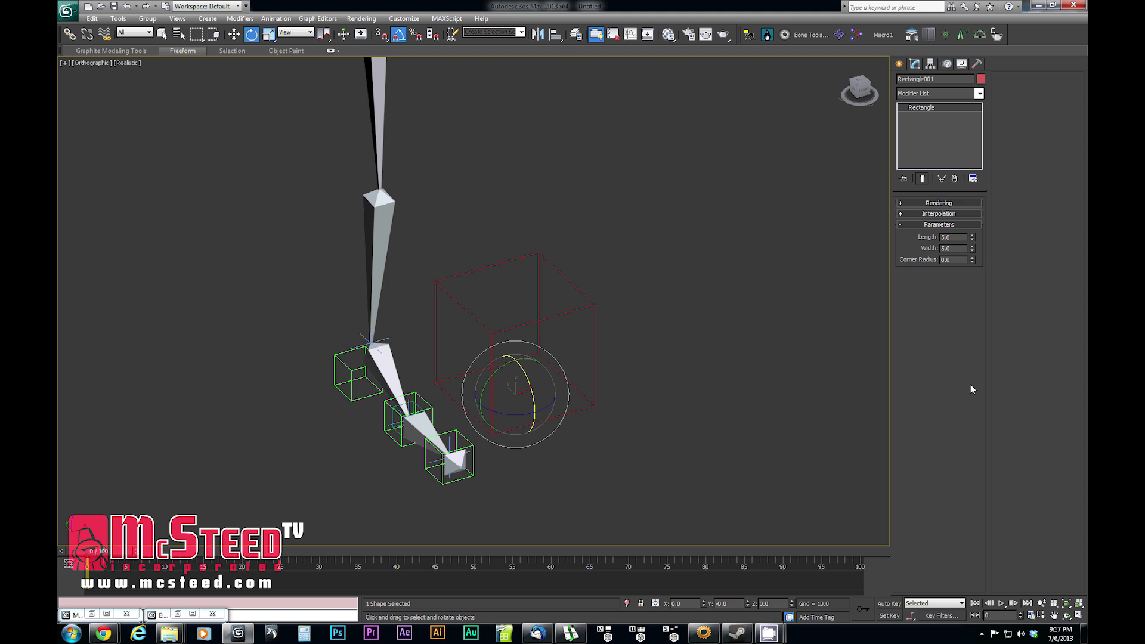
right_click(924, 115)
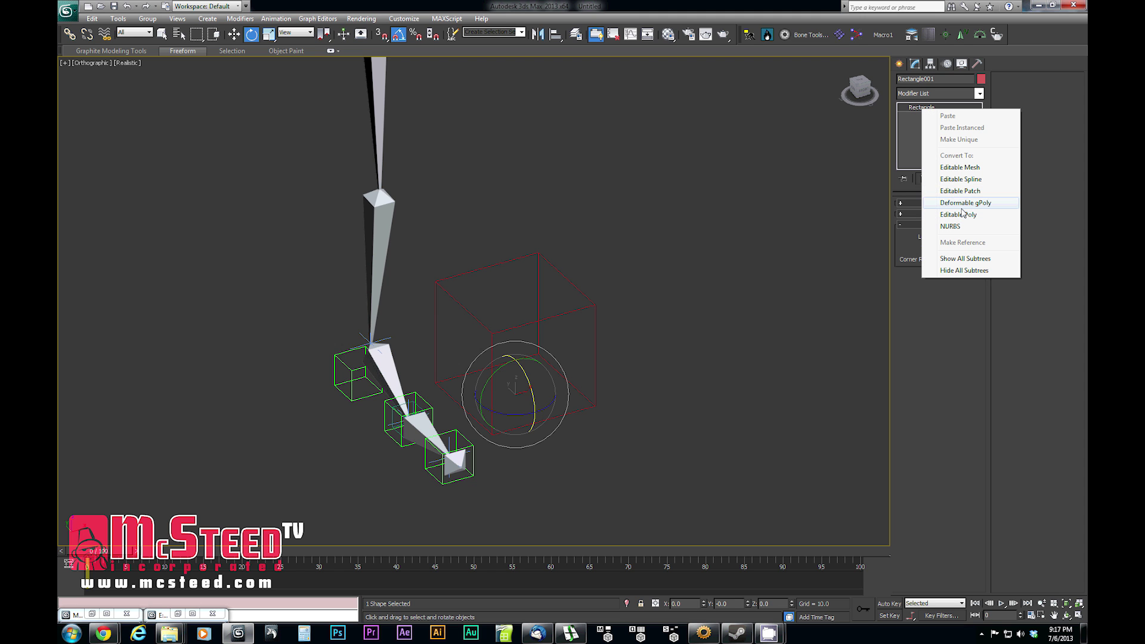
left_click(952, 180)
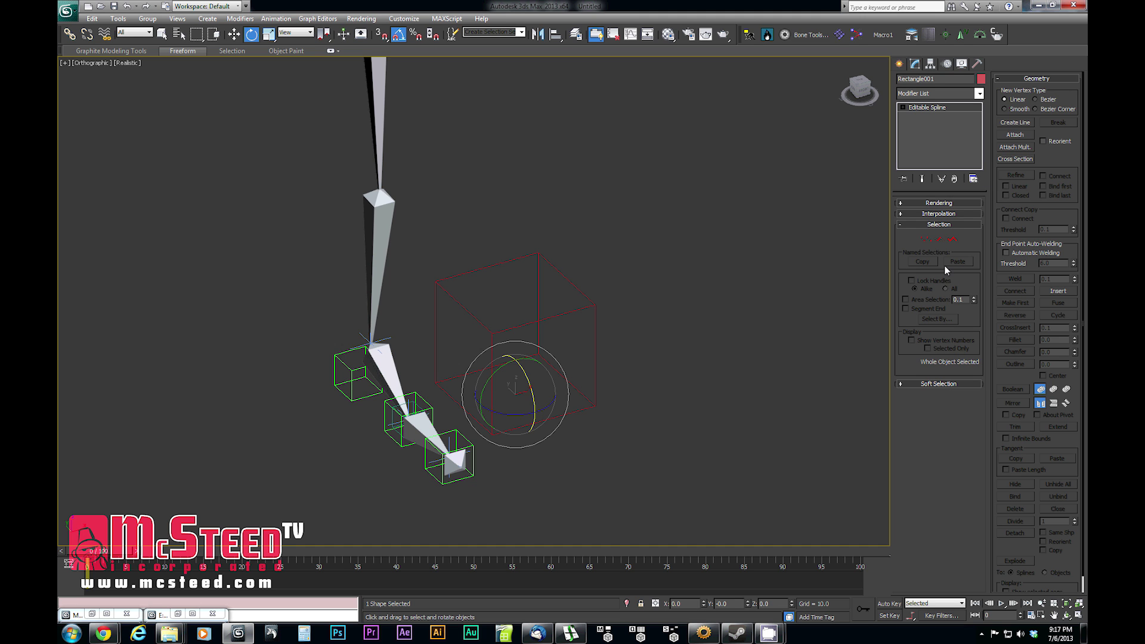
left_click(1016, 134)
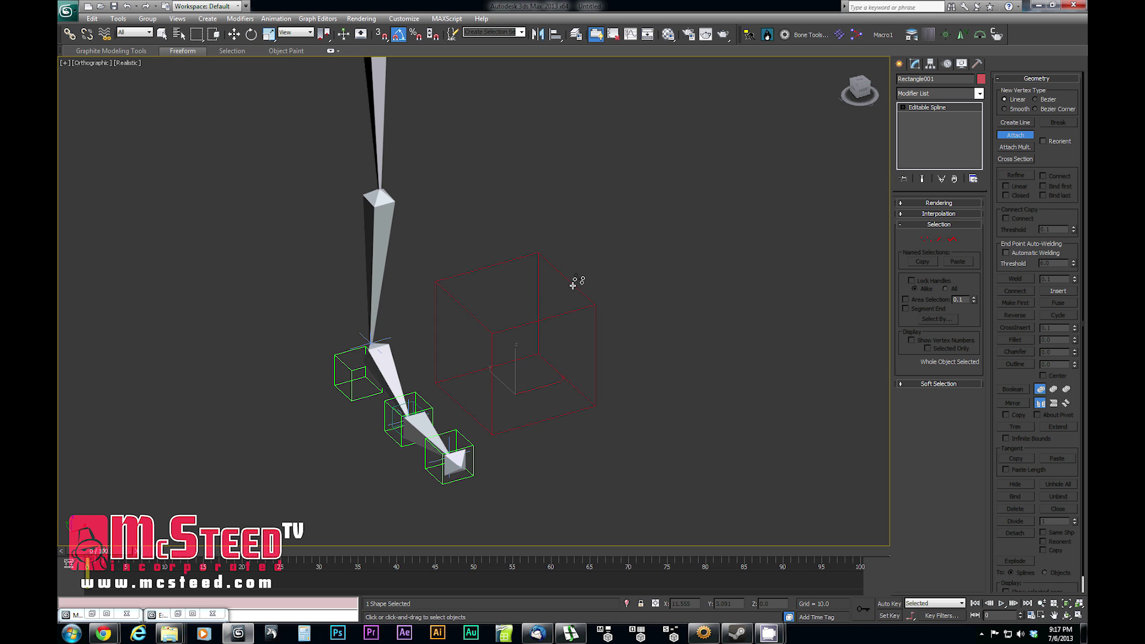
key("F4")
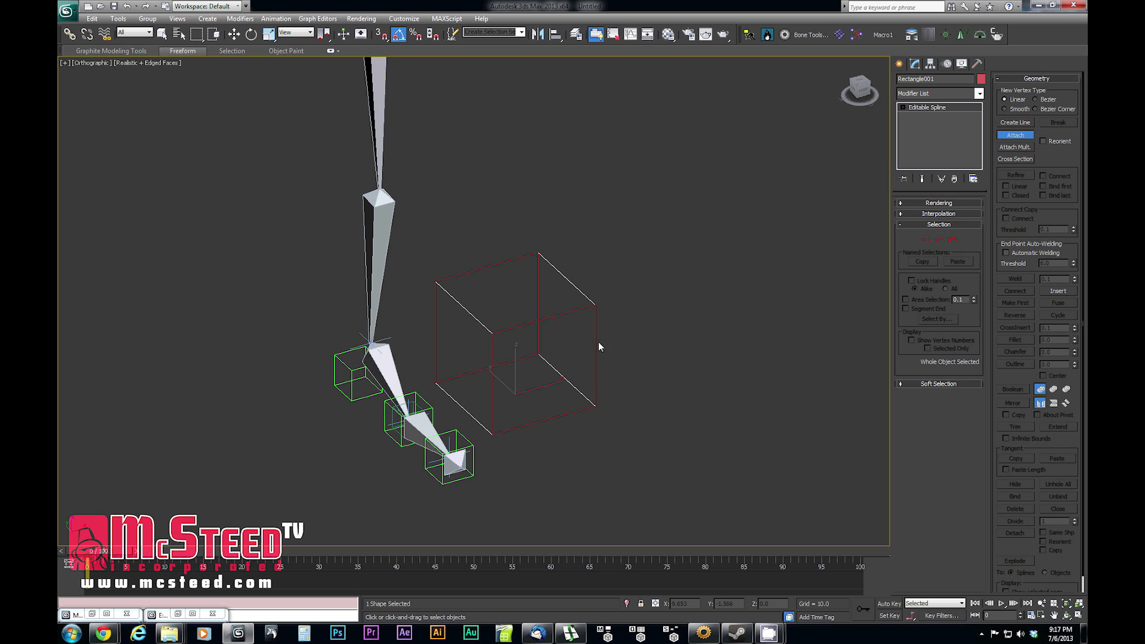
left_click(503, 262)
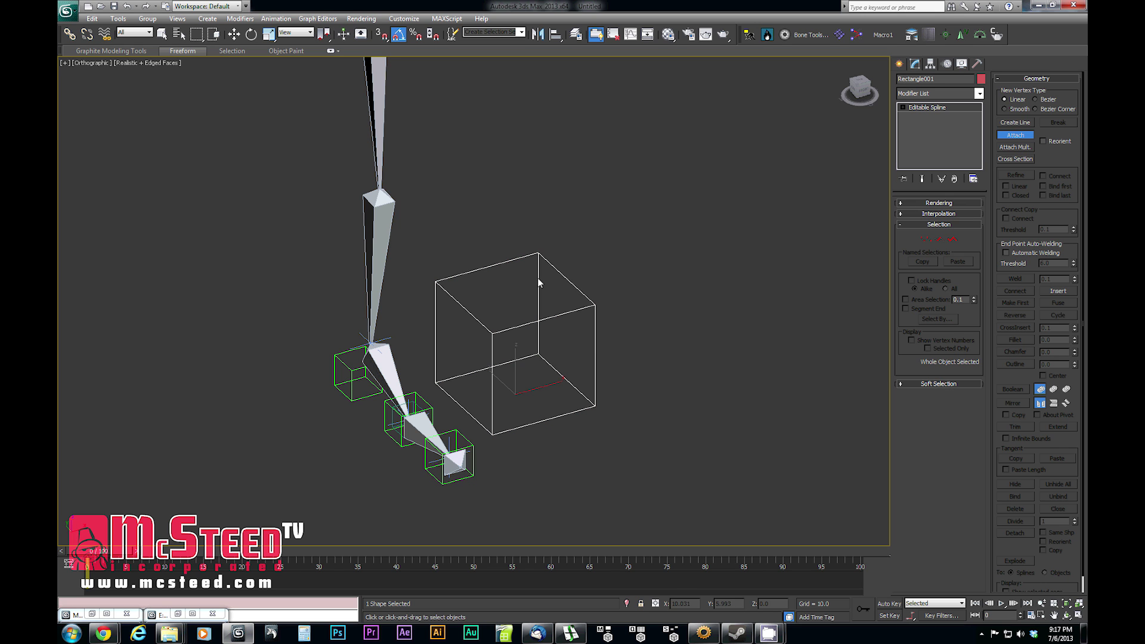
Select all vertices of the cube spline and change their type to Corner
left_click(925, 239)
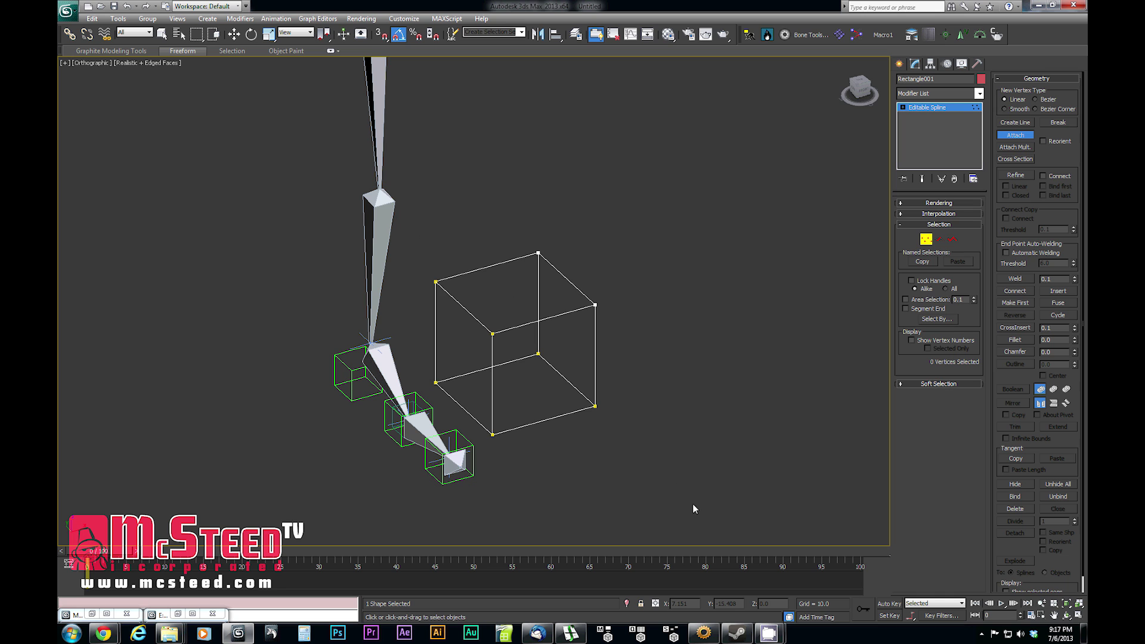
key("w")
left_click_drag(406, 228, 680, 491)
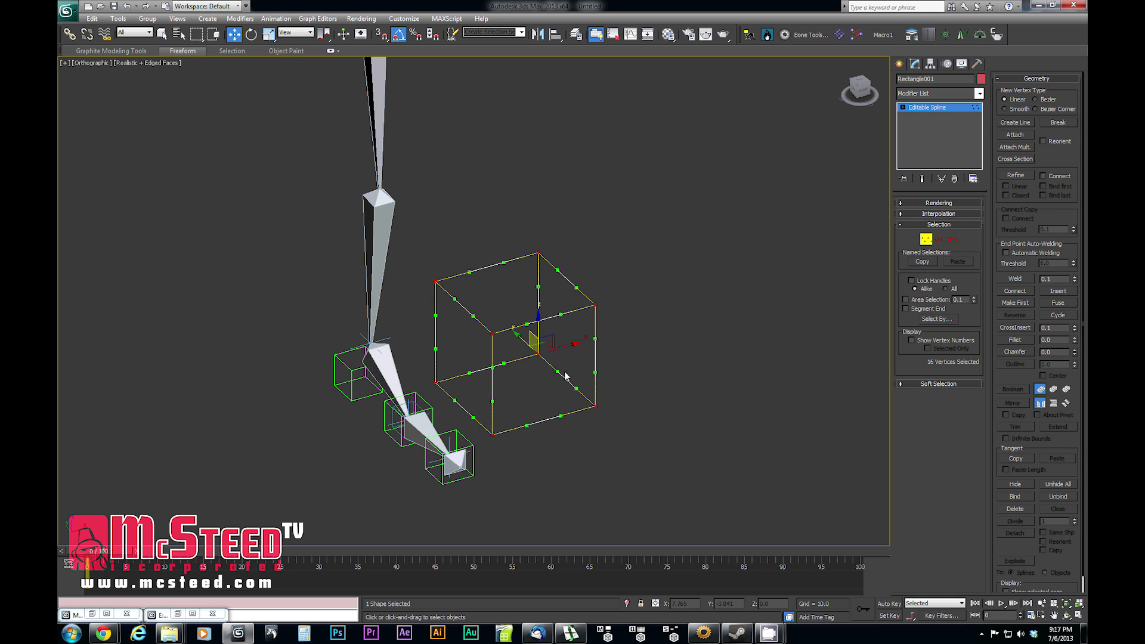
left_click(595, 306)
right_click(595, 306)
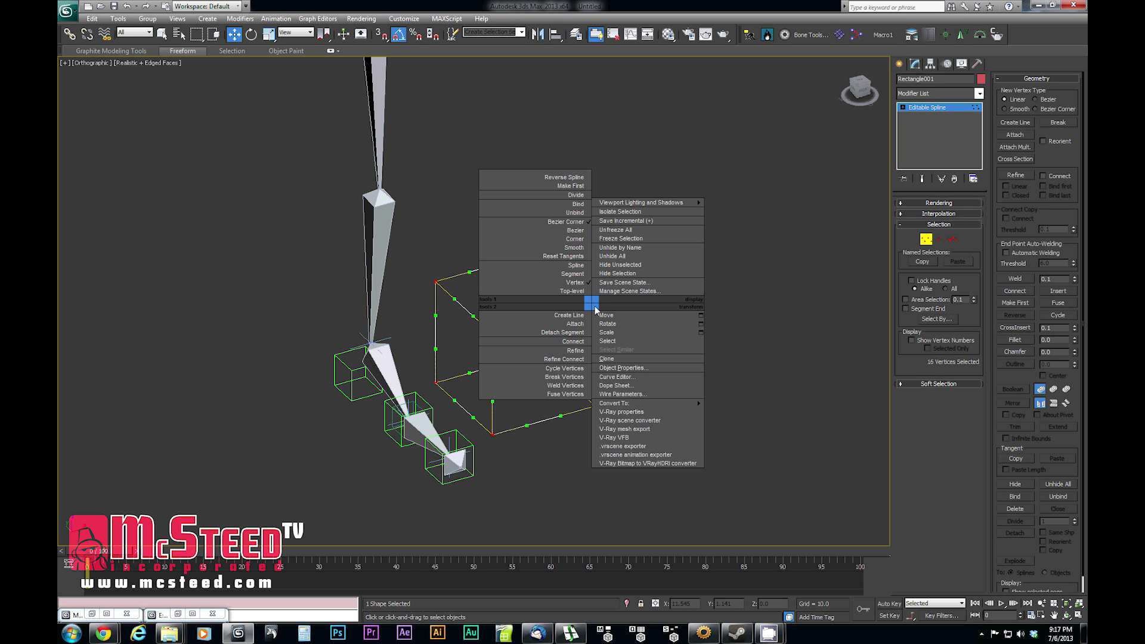
left_click(576, 239)
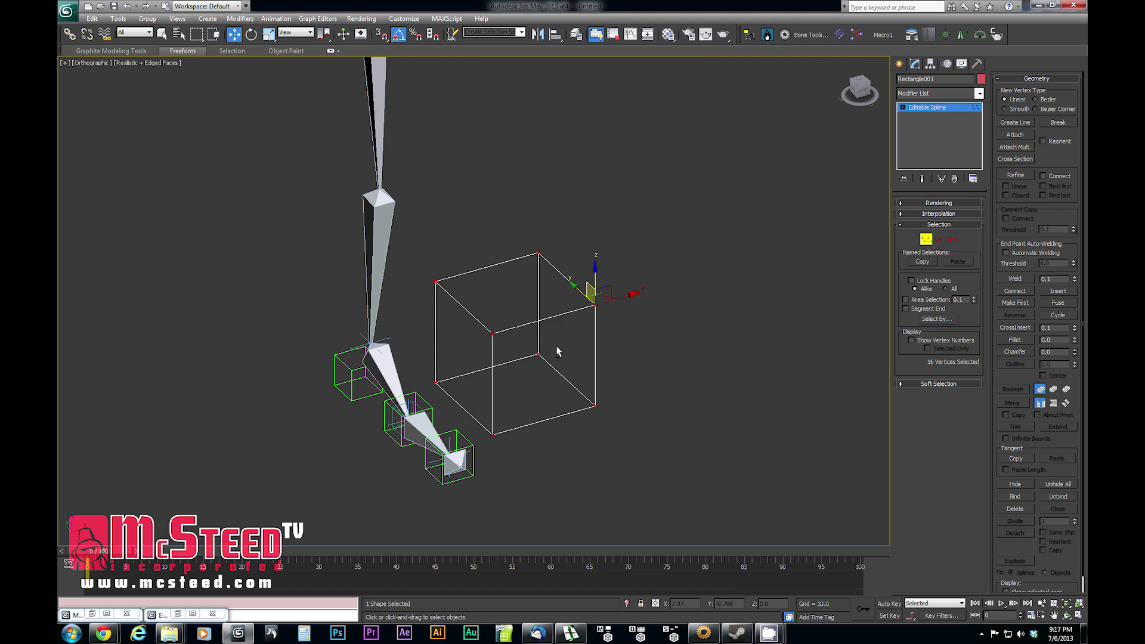
Select the cube's upper vertices and lower them along Z to flatten the shape into a shallow box
middle_click_drag(556, 346, 578, 340, "alt")
middle_click_drag(525, 377, 552, 375, "alt")
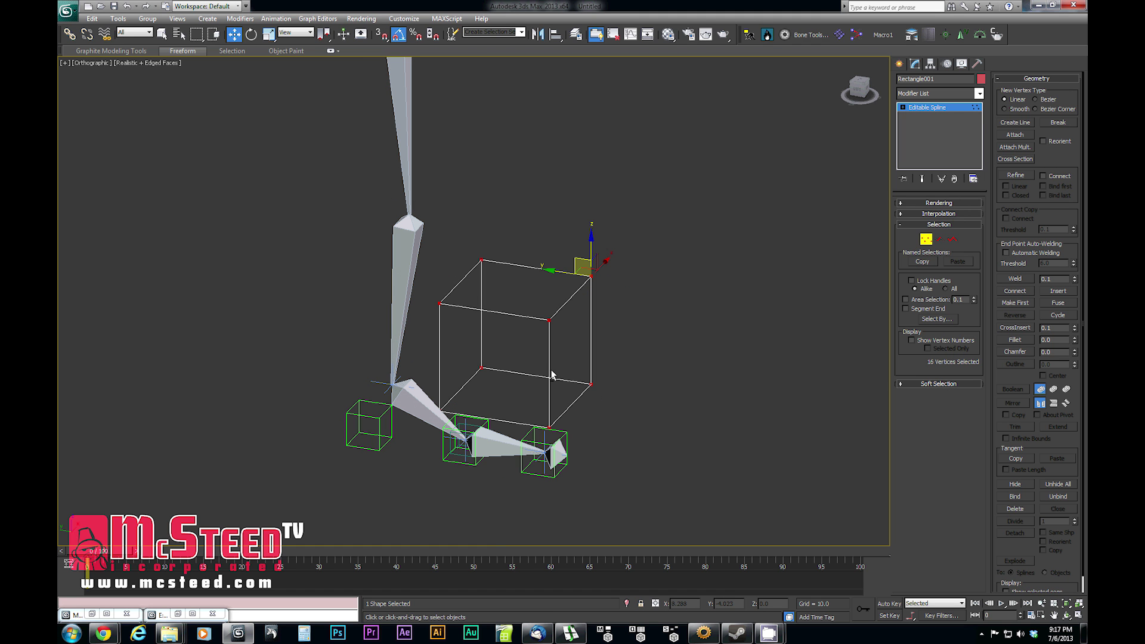
middle_click_drag(639, 340, 668, 317, "alt")
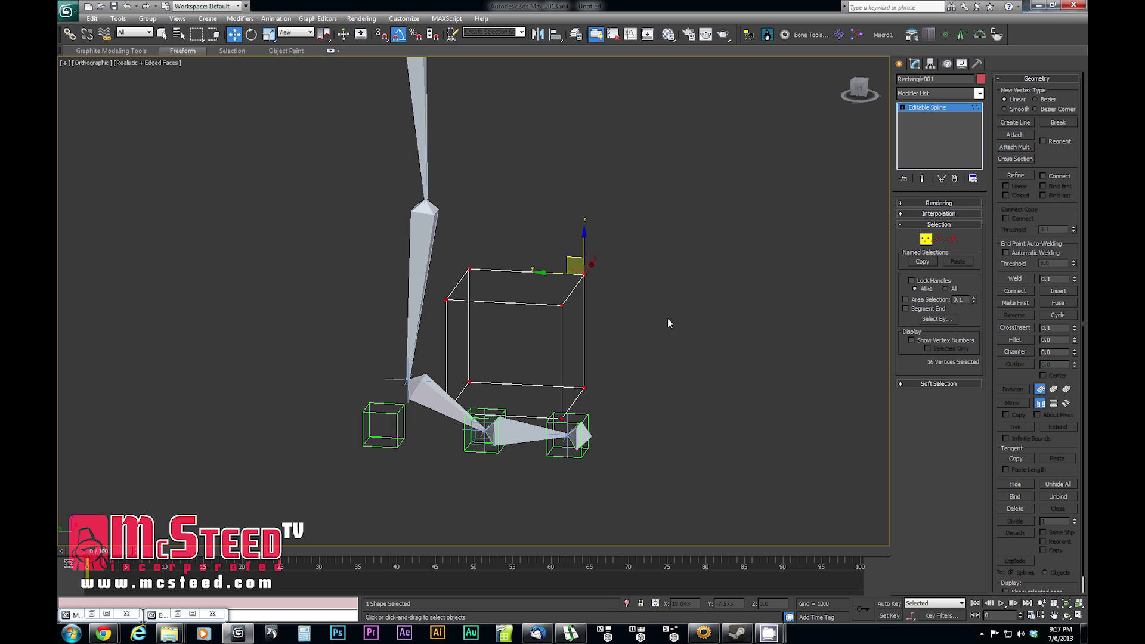
left_click_drag(352, 332, 356, 333)
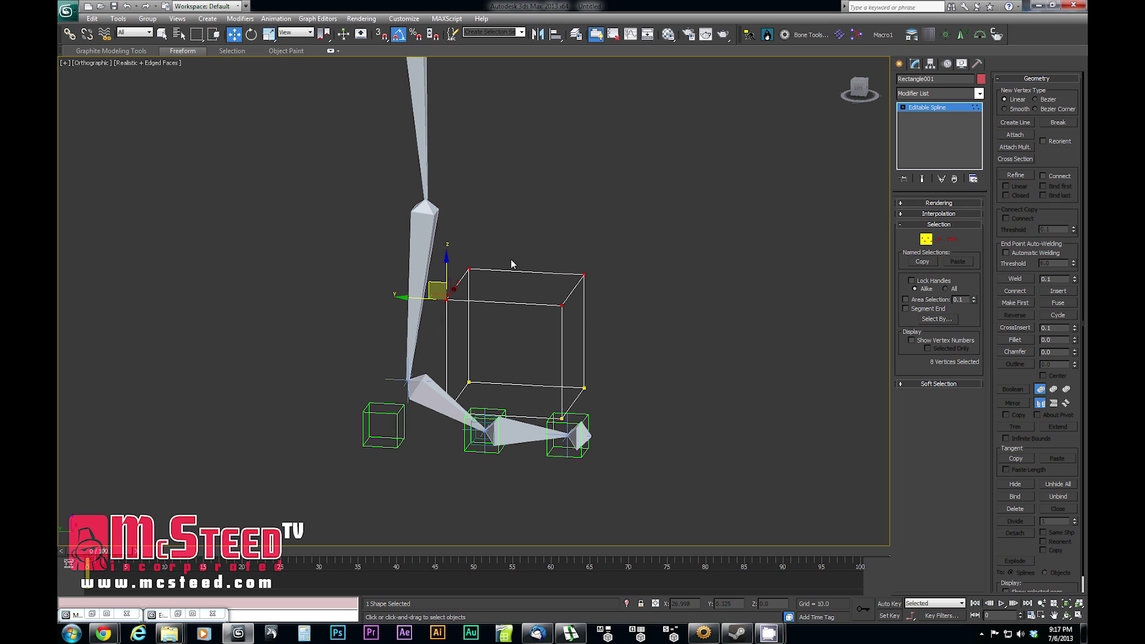
left_click_drag(447, 267, 458, 337)
middle_click_drag(610, 390, 515, 450, "alt")
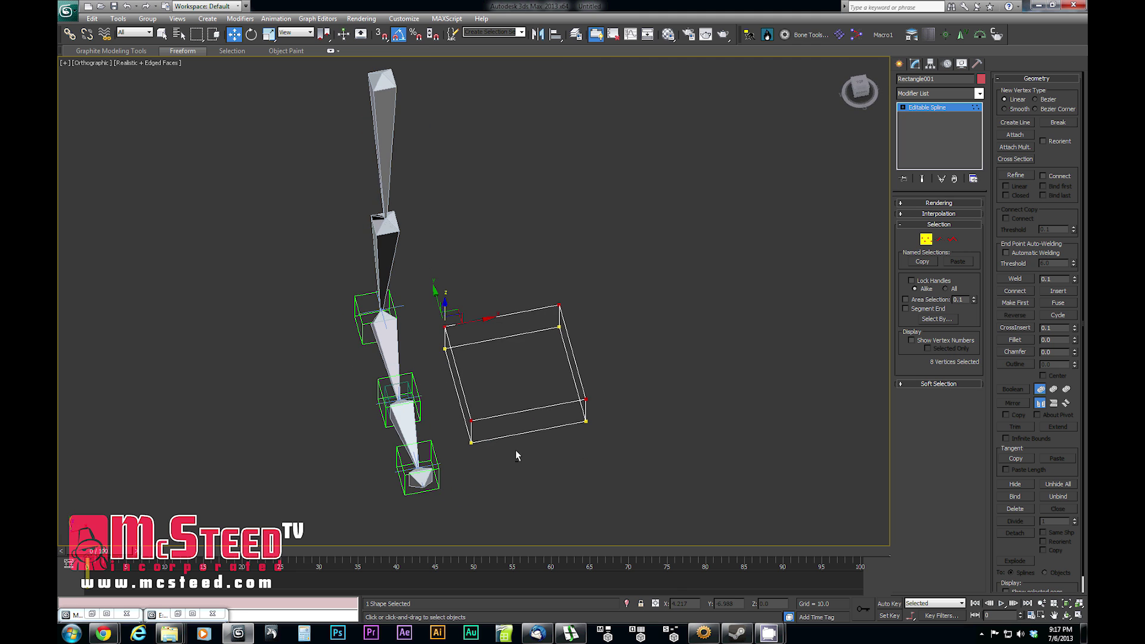
Align the whole box to the Help_Ball helper on X, Y and Z, pivot point to pivot point
key("1")
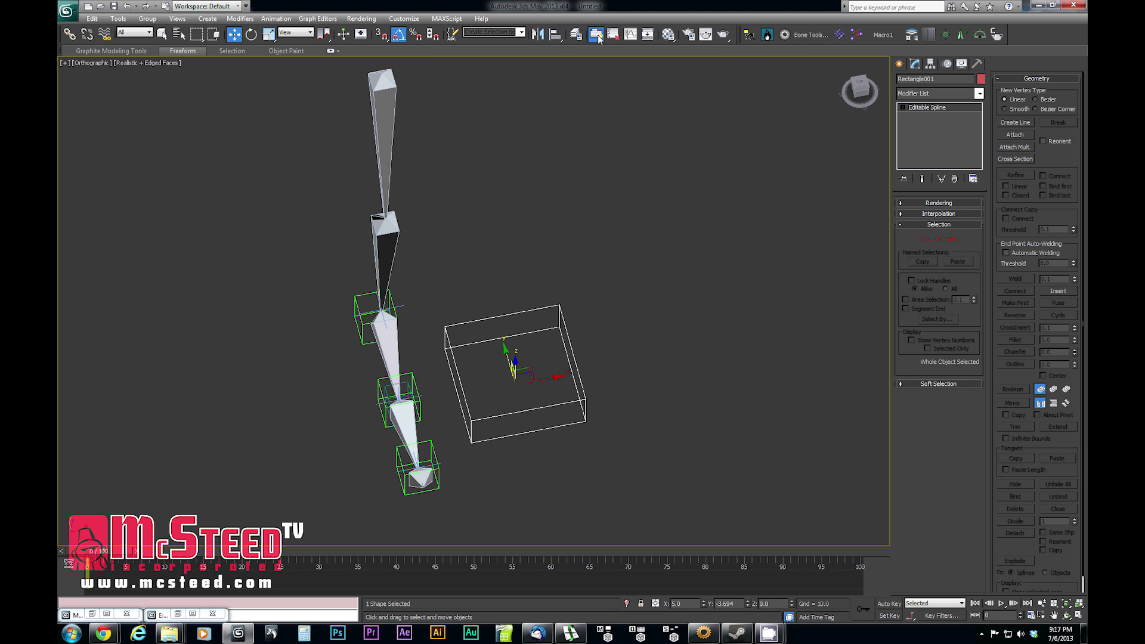
left_click(555, 35)
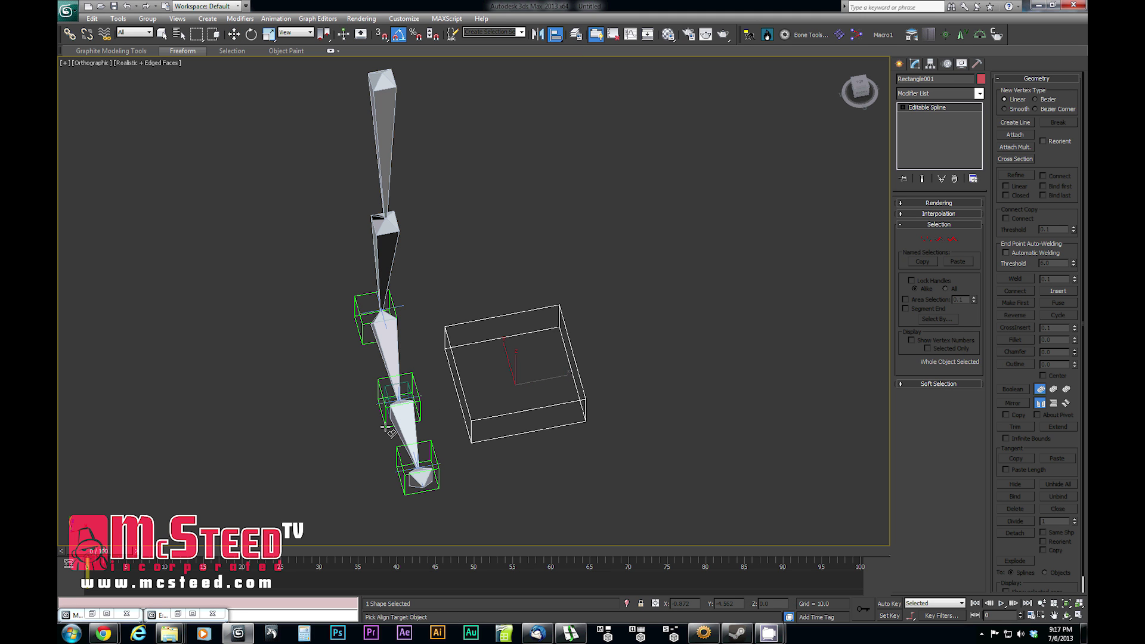
left_click(395, 421)
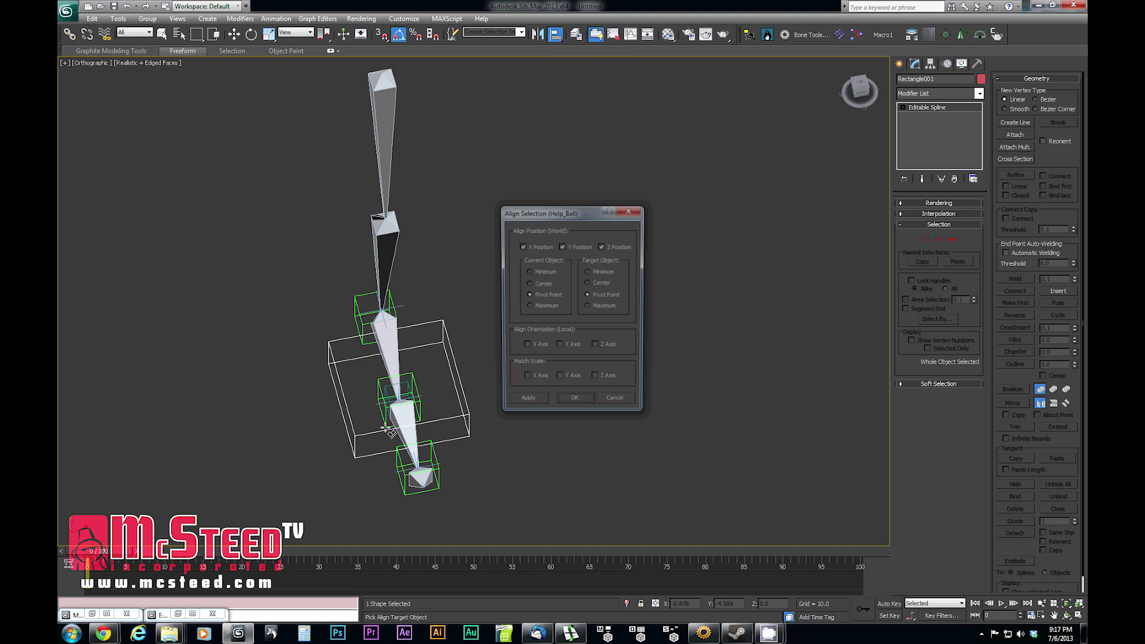
left_click(575, 403)
Select all of the box's vertices and scale them along X about their common center to narrow the box around the foot
middle_click_drag(484, 434, 377, 403, "alt")
left_click(931, 237)
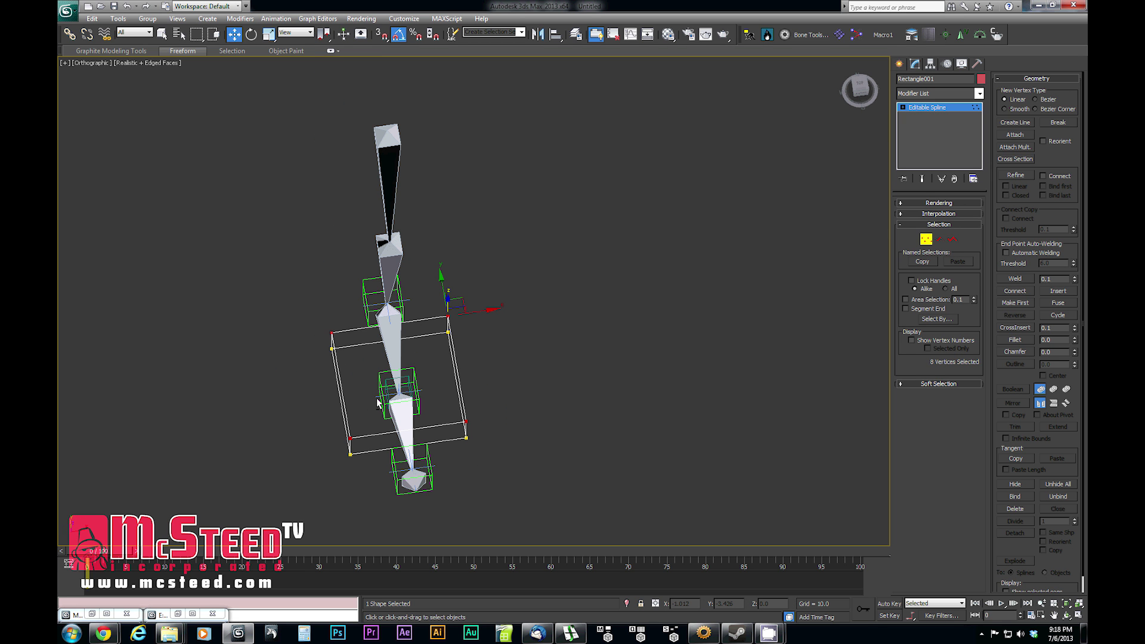
left_click_drag(297, 306, 364, 478)
left_click_drag(466, 441, 433, 467)
mouse_move(446, 197)
middle_mouse_down("alt")
mouse_move(429, 197)
mouse_move(452, 201)
middle_mouse_up("alt")
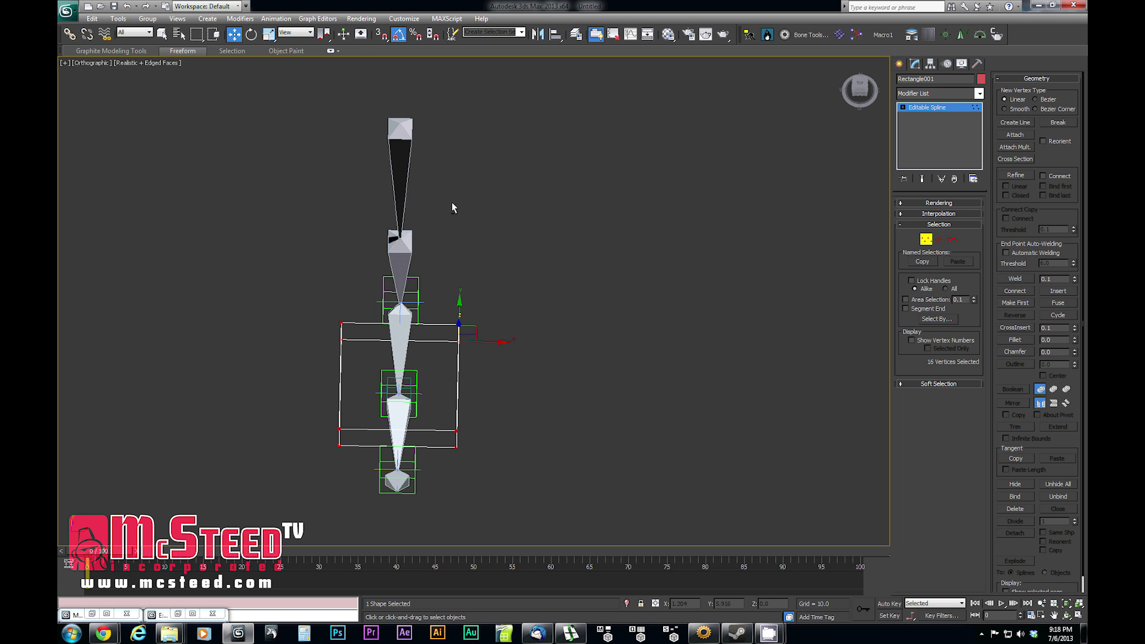
left_click_drag(323, 34, 325, 72)
key("r")
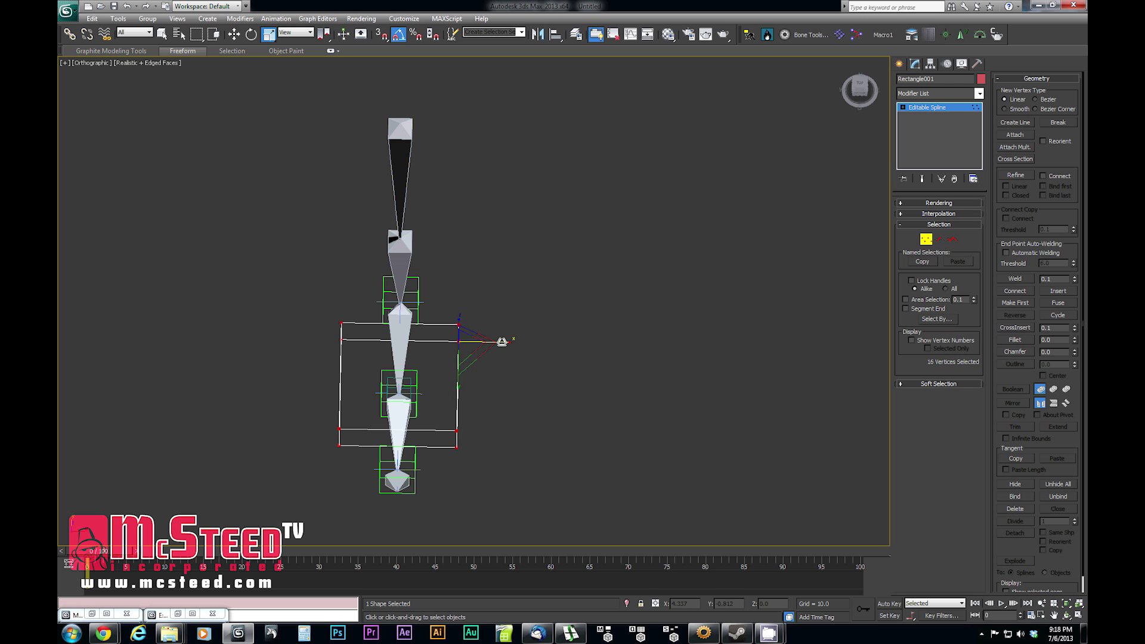
left_click_drag(323, 34, 323, 69)
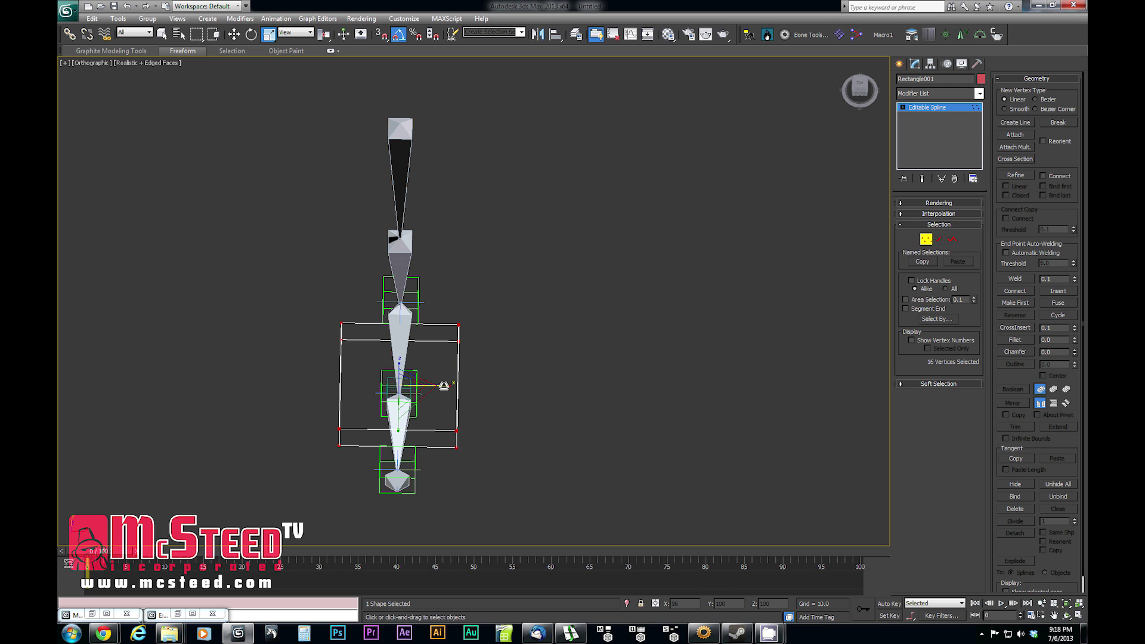
left_click_drag(444, 386, 439, 385)
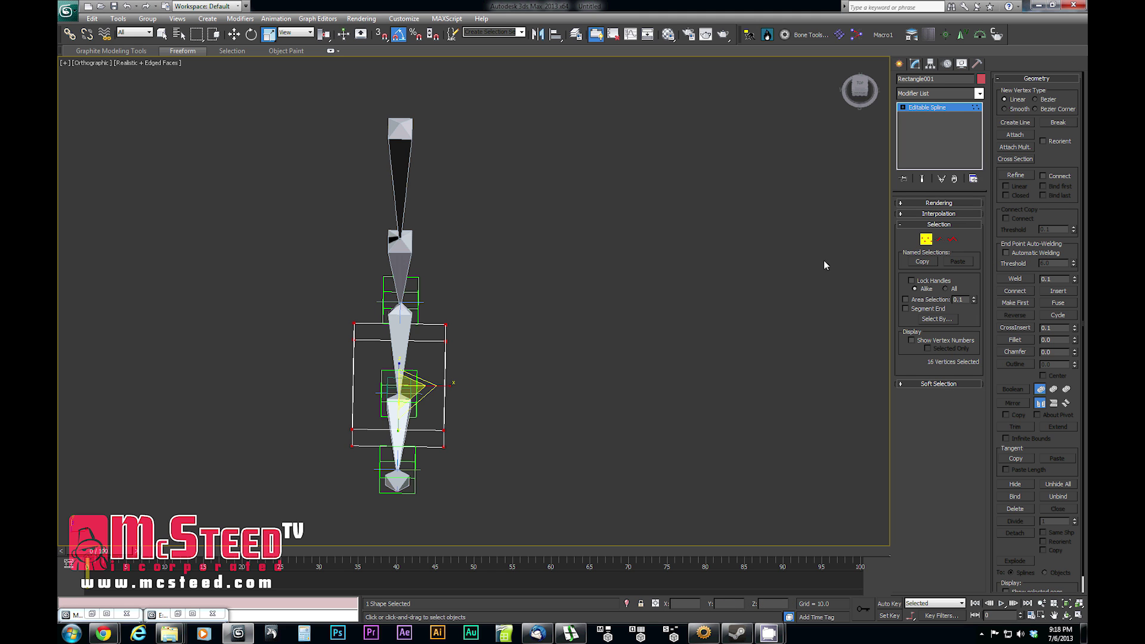
Lengthen the box along Y by moving its front vertices out to the toe and its rear vertices back to the heel helper
middle_click_drag(475, 376, 570, 335, "alt")
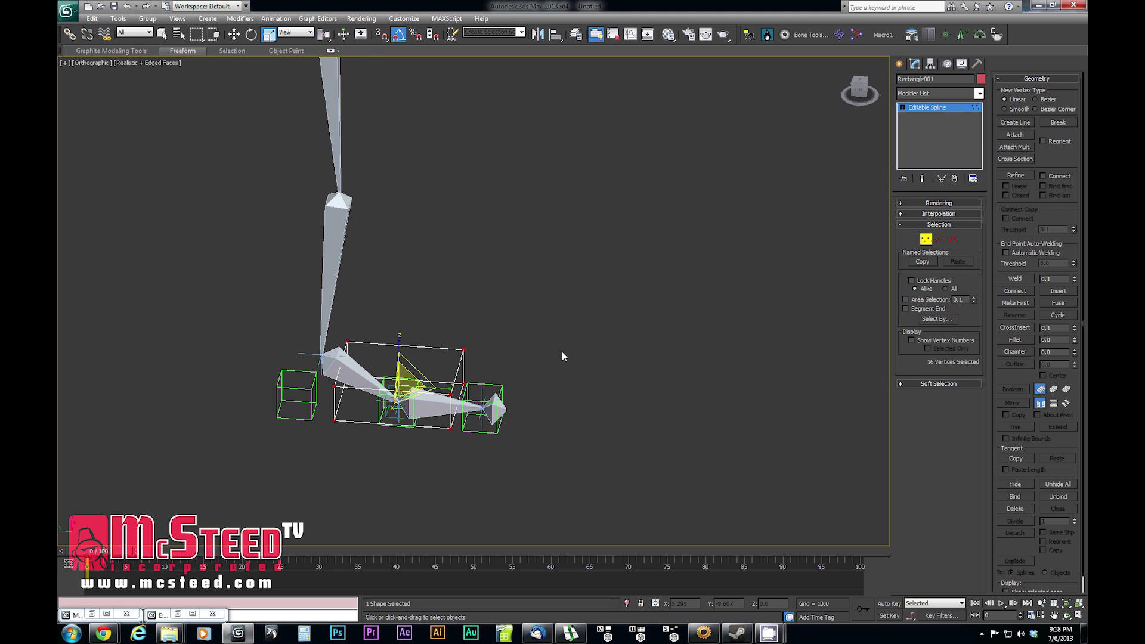
key("w")
left_click_drag(495, 315, 427, 477)
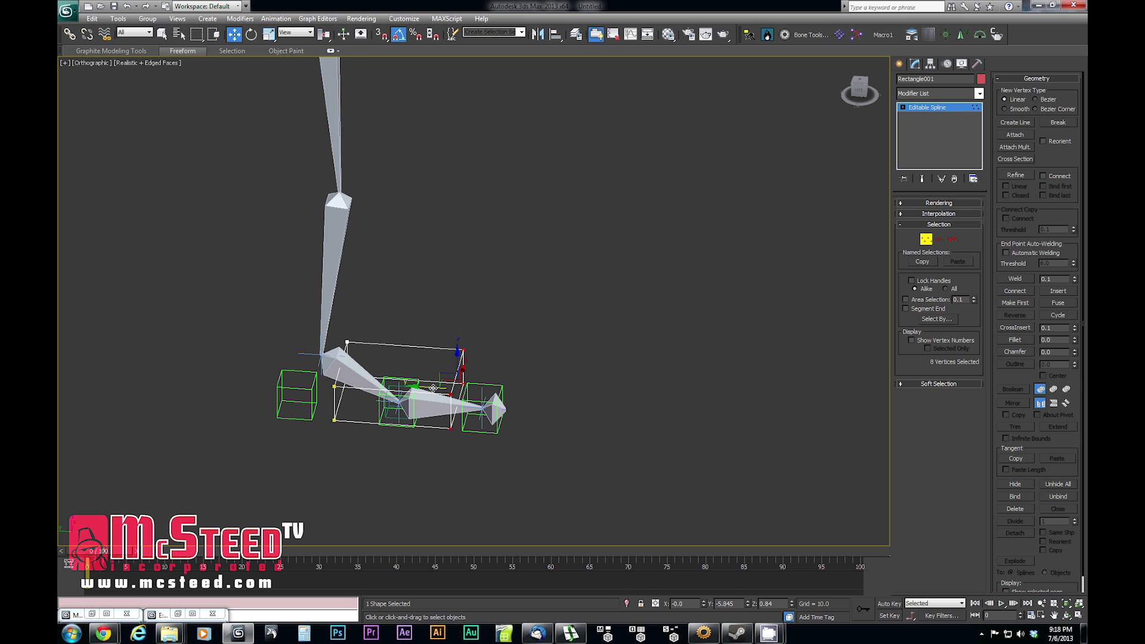
left_click_drag(433, 388, 482, 388)
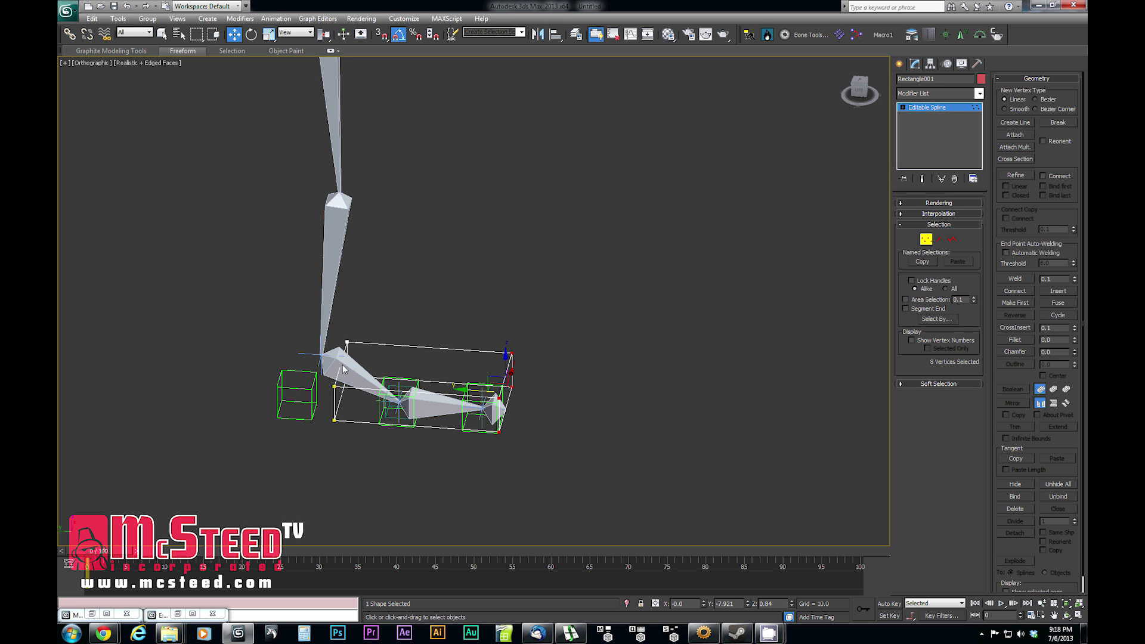
left_click_drag(374, 313, 256, 433)
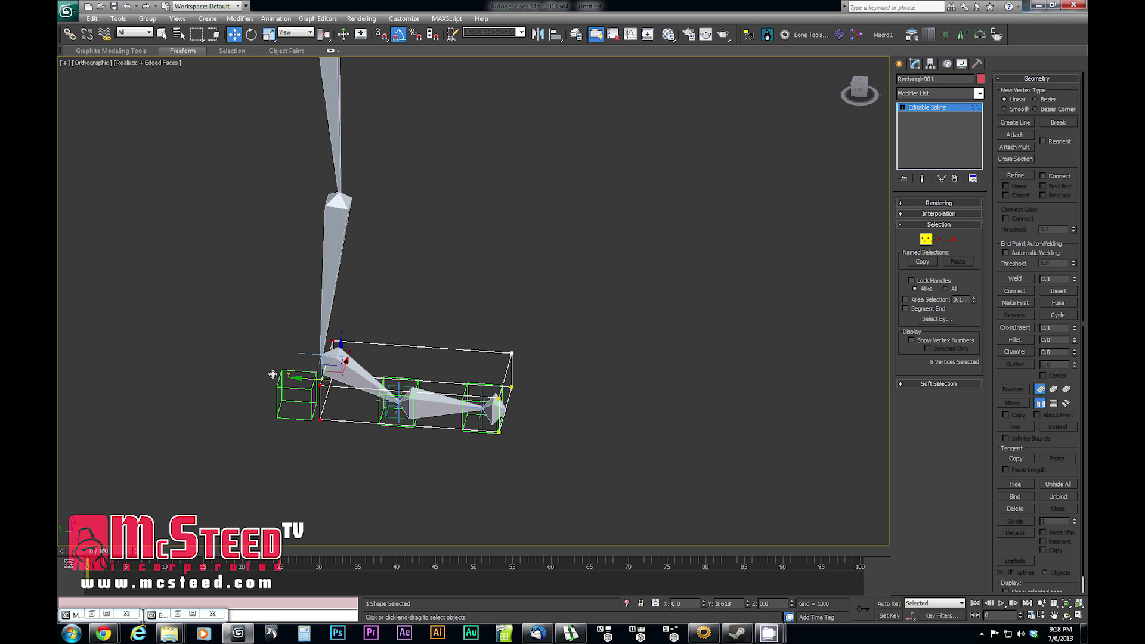
left_click_drag(266, 374, 233, 375)
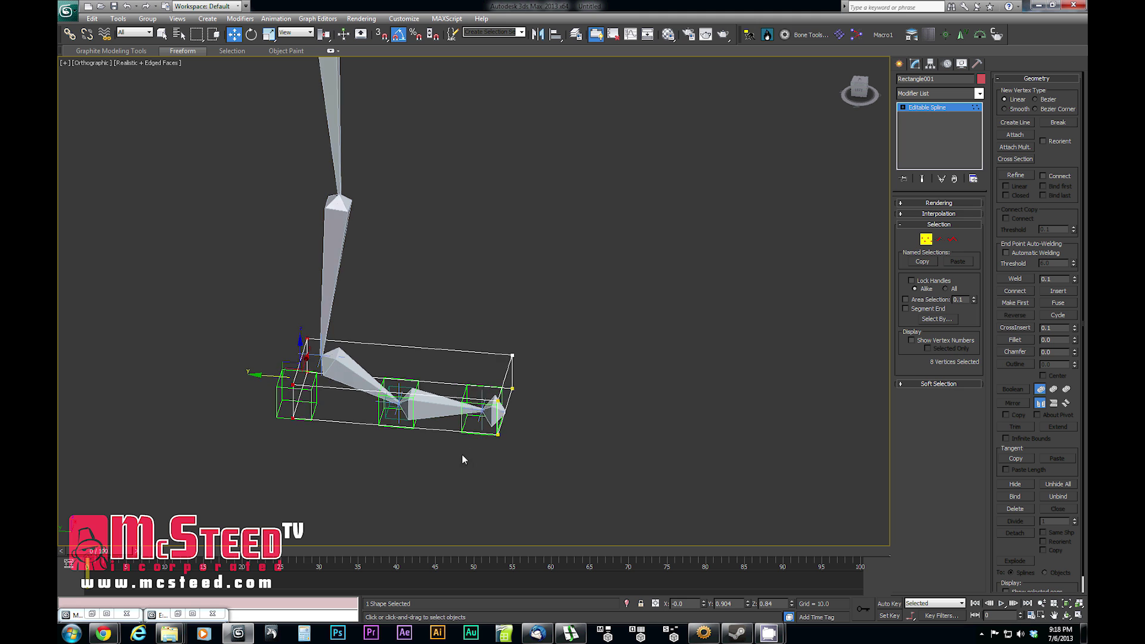
middle_click_drag(463, 458, 438, 463, "alt")
left_click(926, 238)
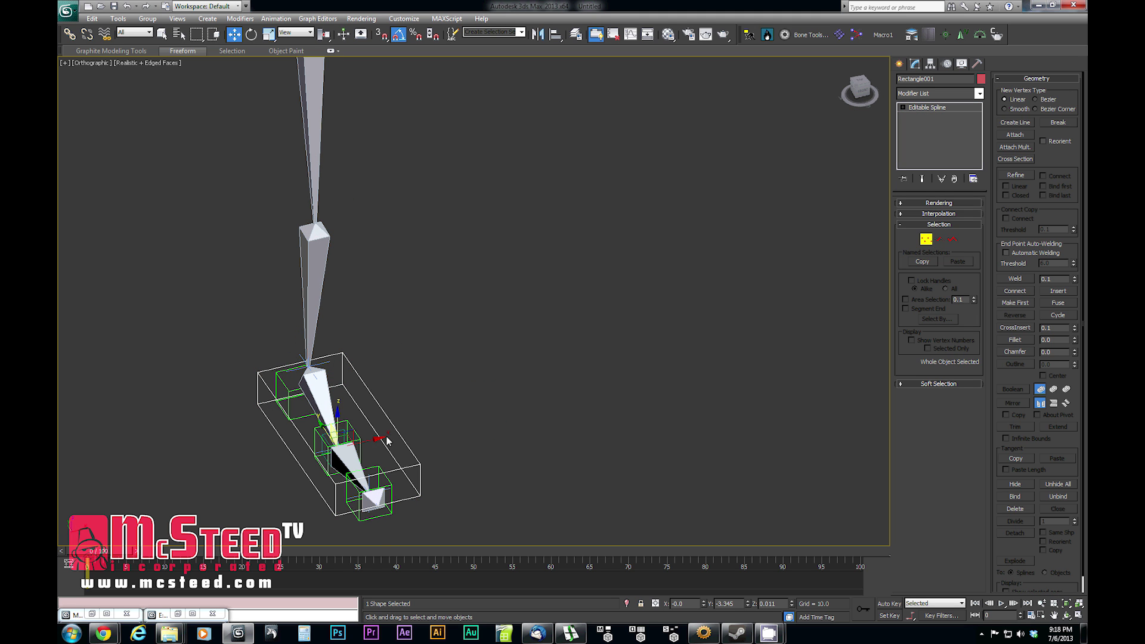
Rename the box-shaped foot spline as CTRL_Foot
middle_click_drag(454, 369, 479, 400, "alt")
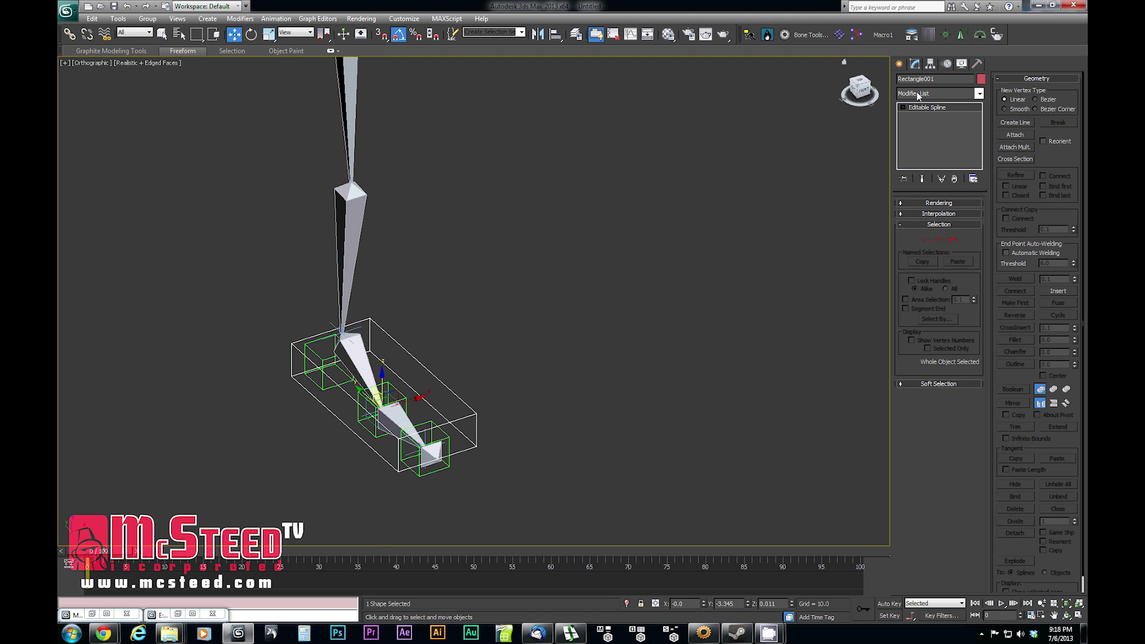
left_click_drag(908, 80, 807, 77)
type("CTRL_Foot")
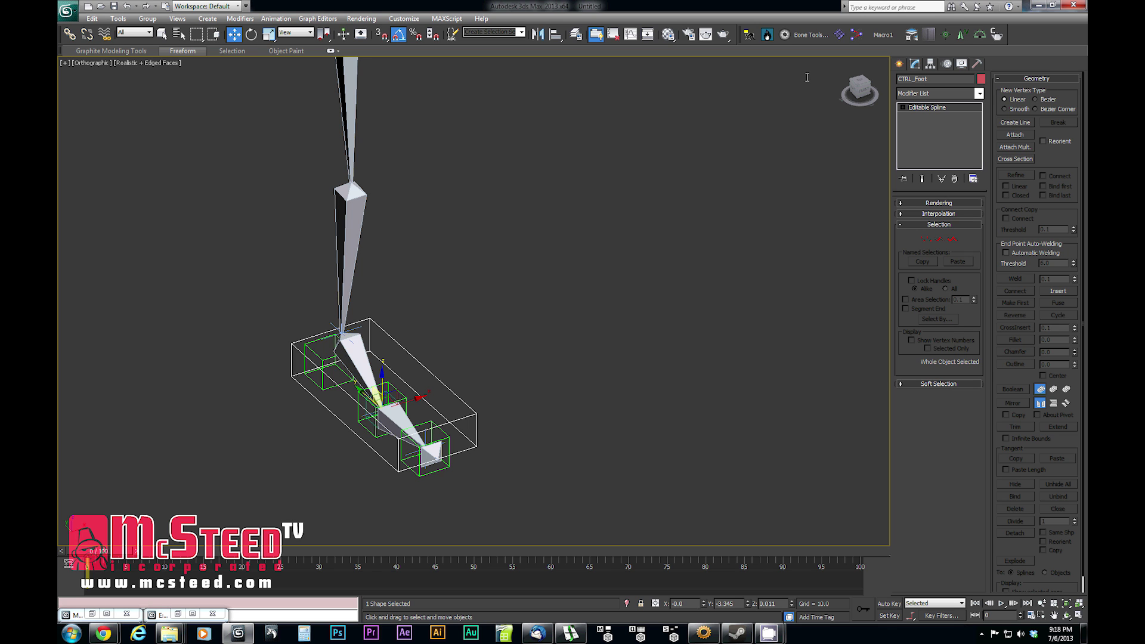
Draw a circle spline with a radius of about 1.04 on the ground just in front of the toe
middle_click_drag(466, 398, 544, 392, "alt")
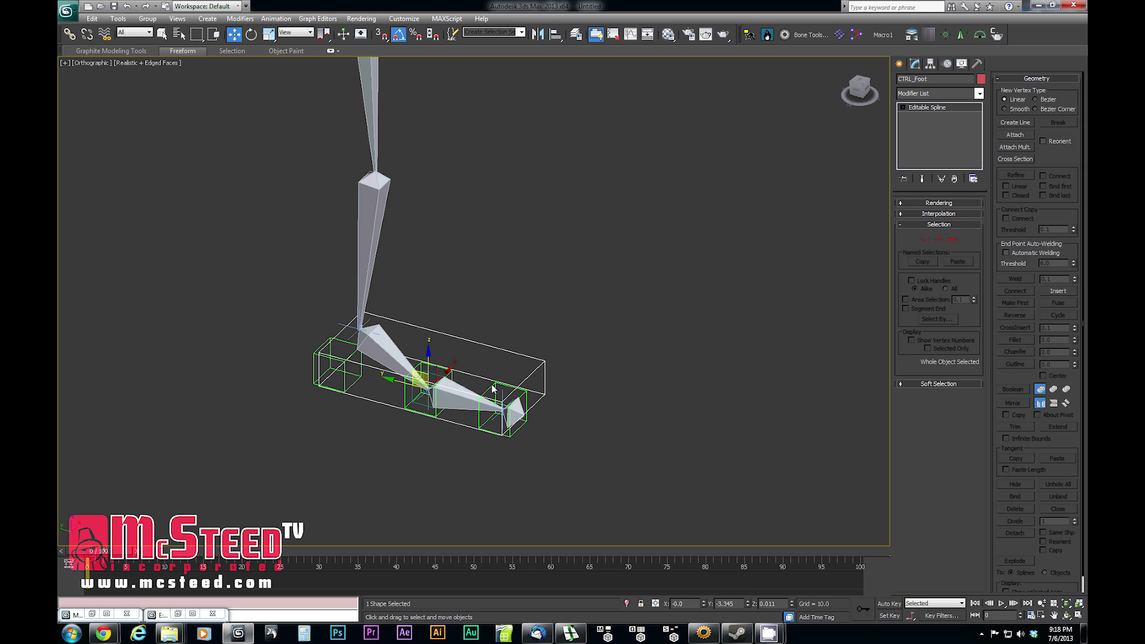
left_click(901, 64)
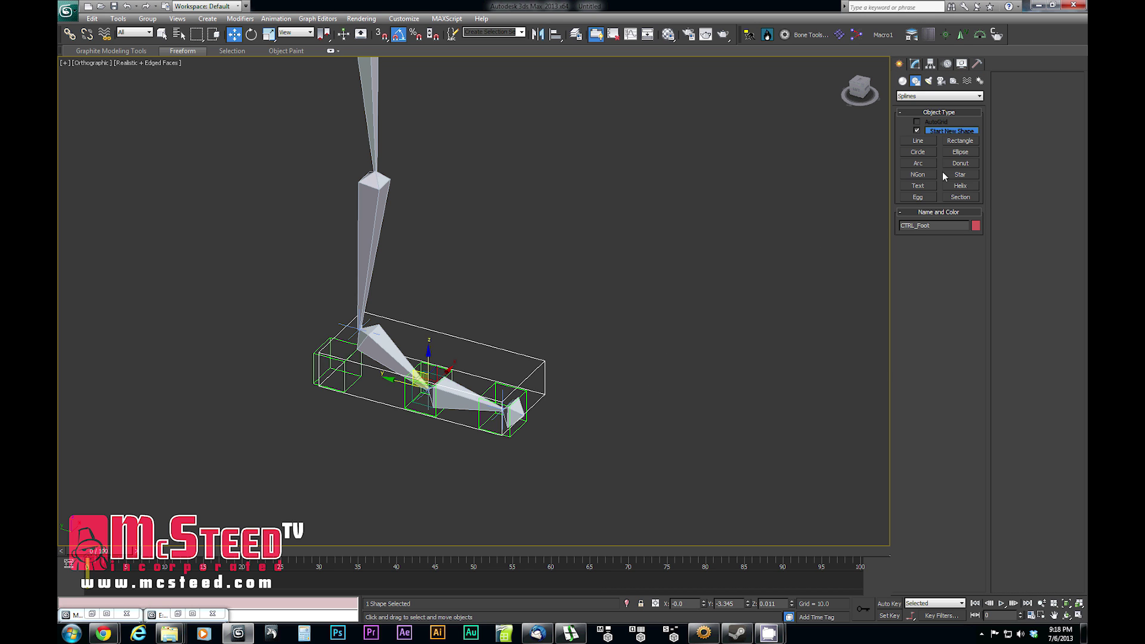
left_click(918, 152)
left_click_drag(567, 430, 571, 442)
key("w")
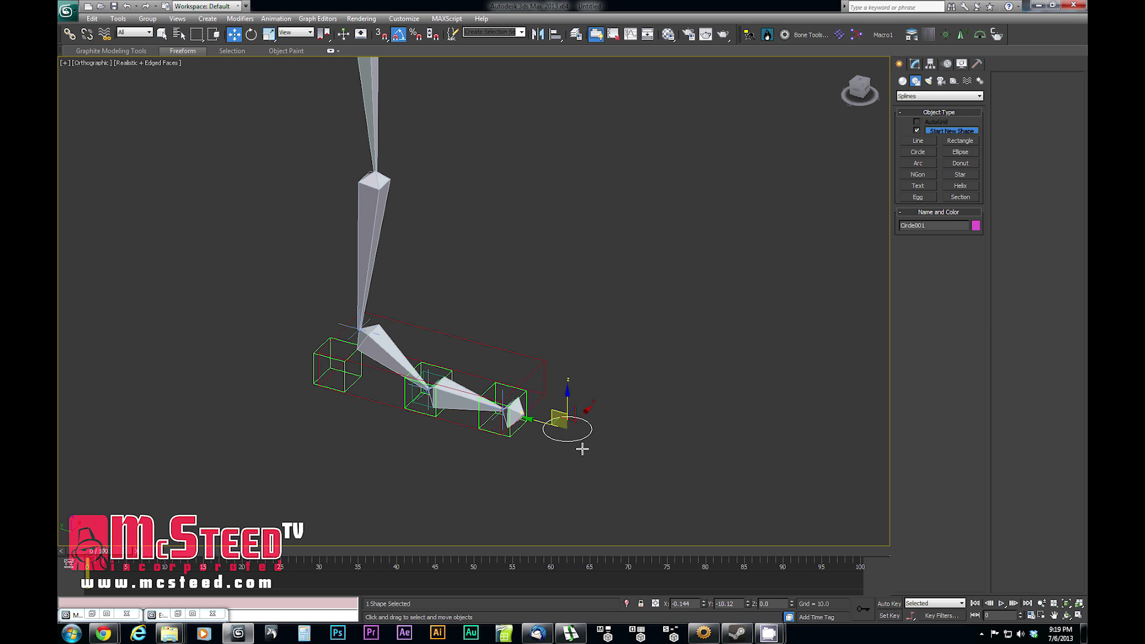
Raise the circle along Z to a height of about 3 units
scroll(549, 442, "up", 4)
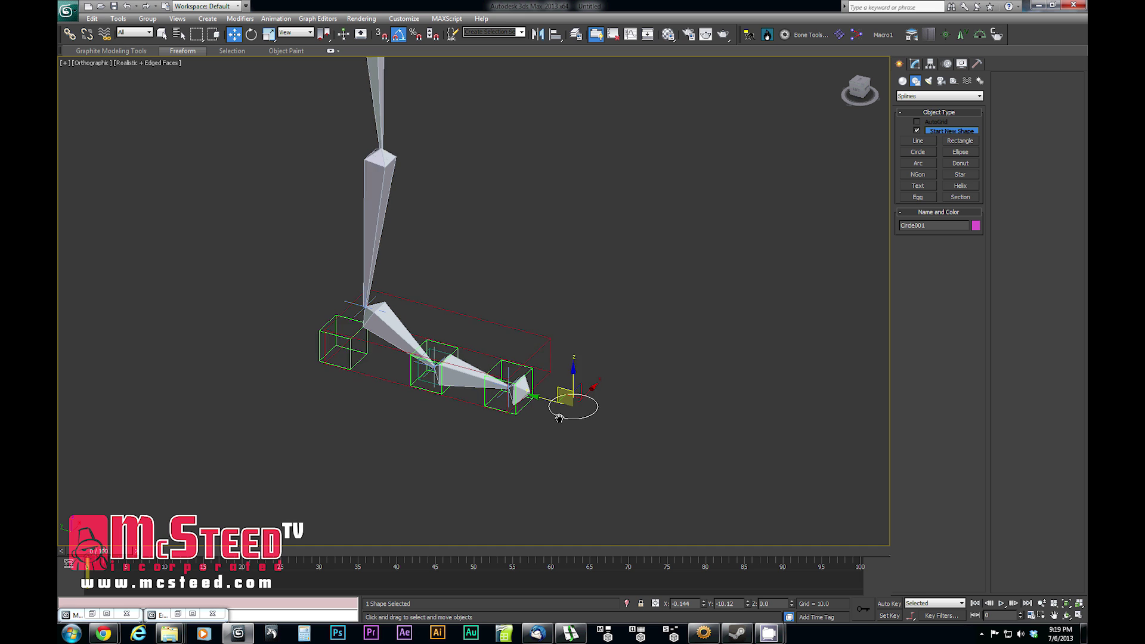
middle_click_drag(567, 442, 577, 444, "alt")
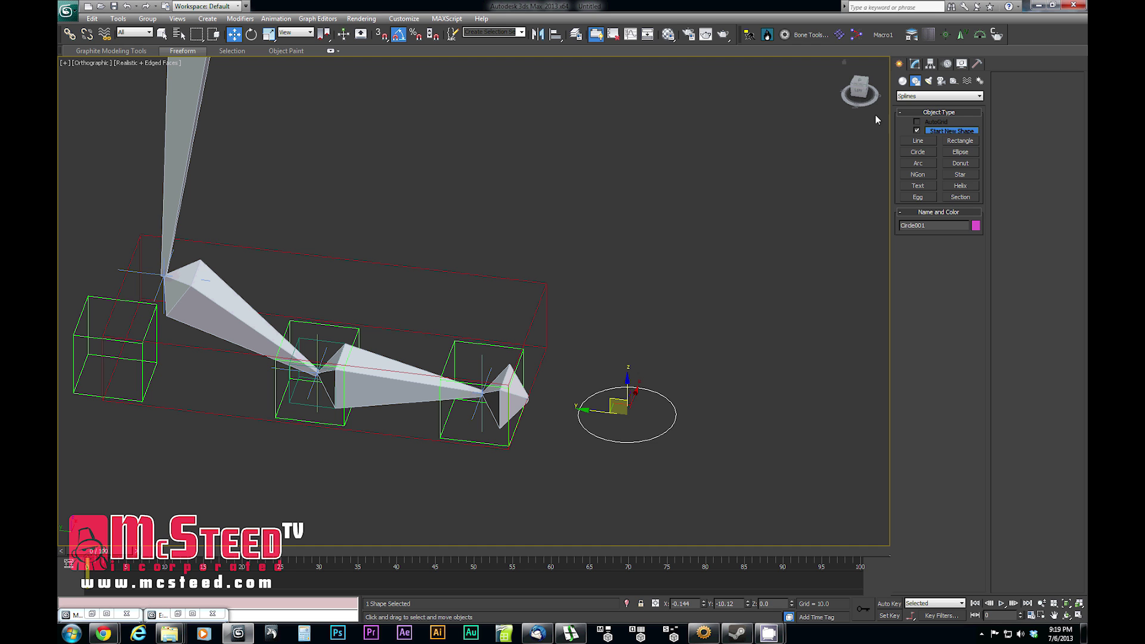
left_click(915, 64)
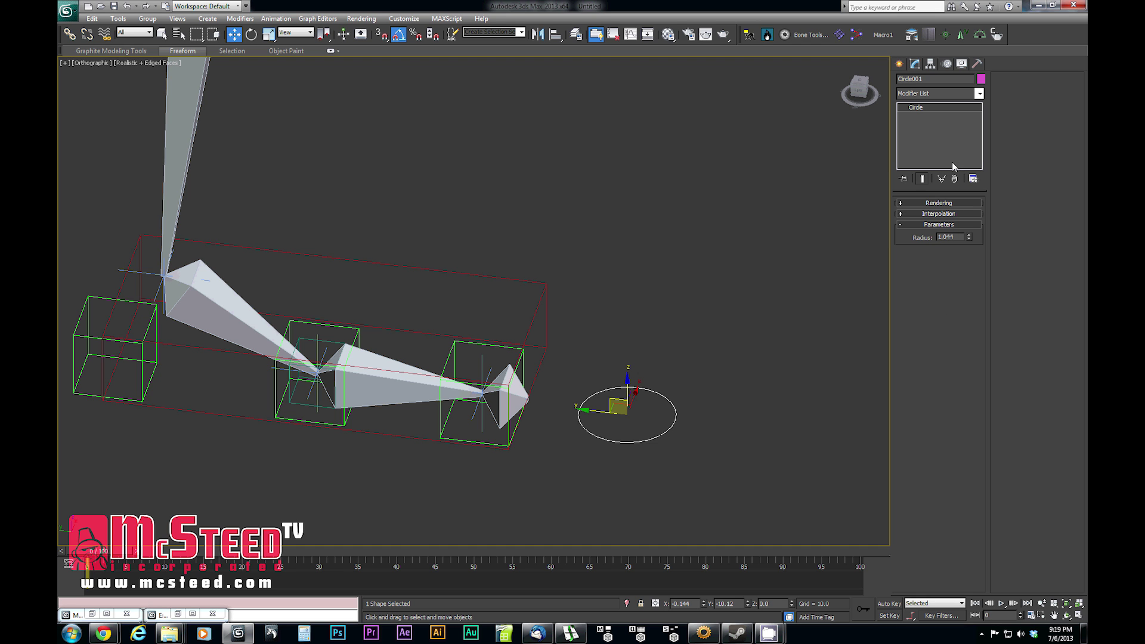
middle_click_drag(431, 369, 519, 352)
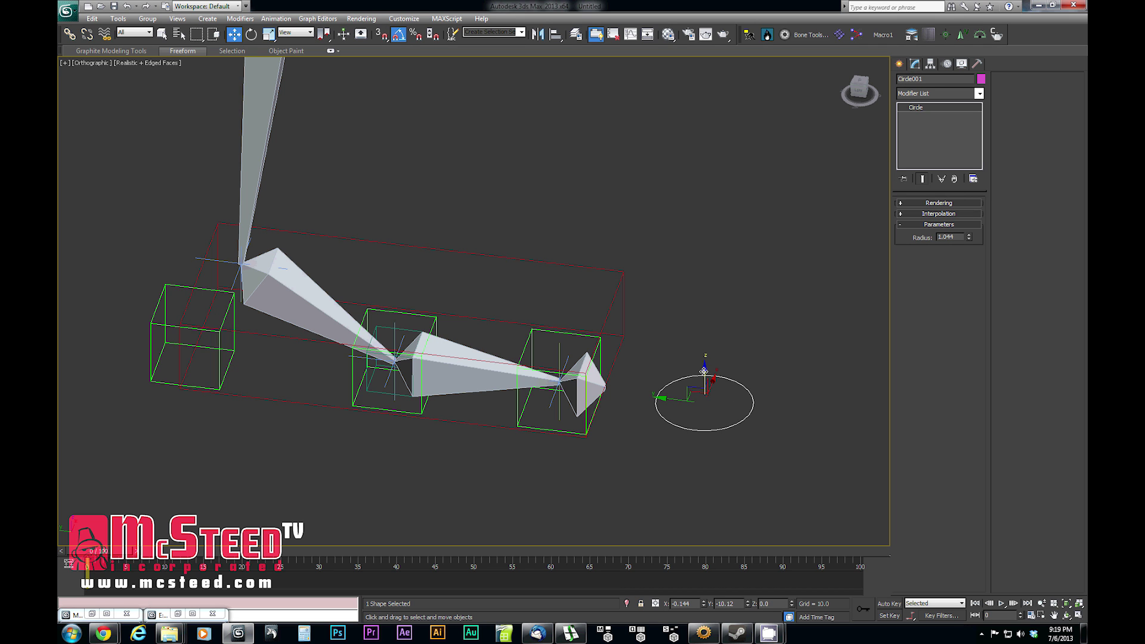
left_click_drag(704, 375, 700, 255)
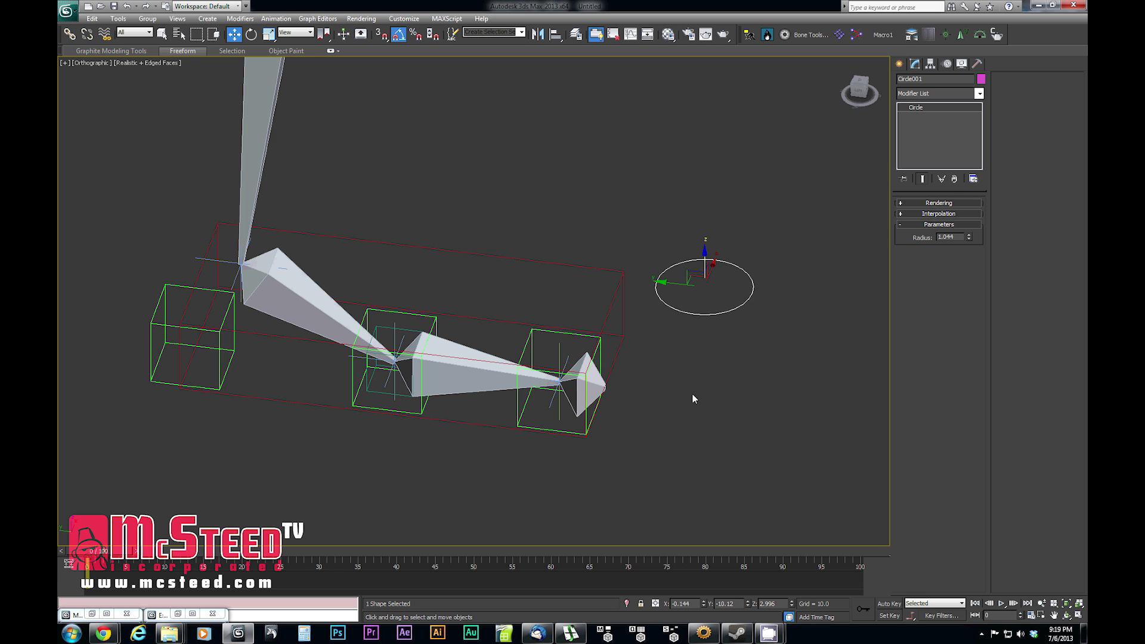
mouse_move(693, 399)
middle_mouse_down("alt")
mouse_move(685, 391)
mouse_move(700, 396)
middle_mouse_up("alt")
key("e")
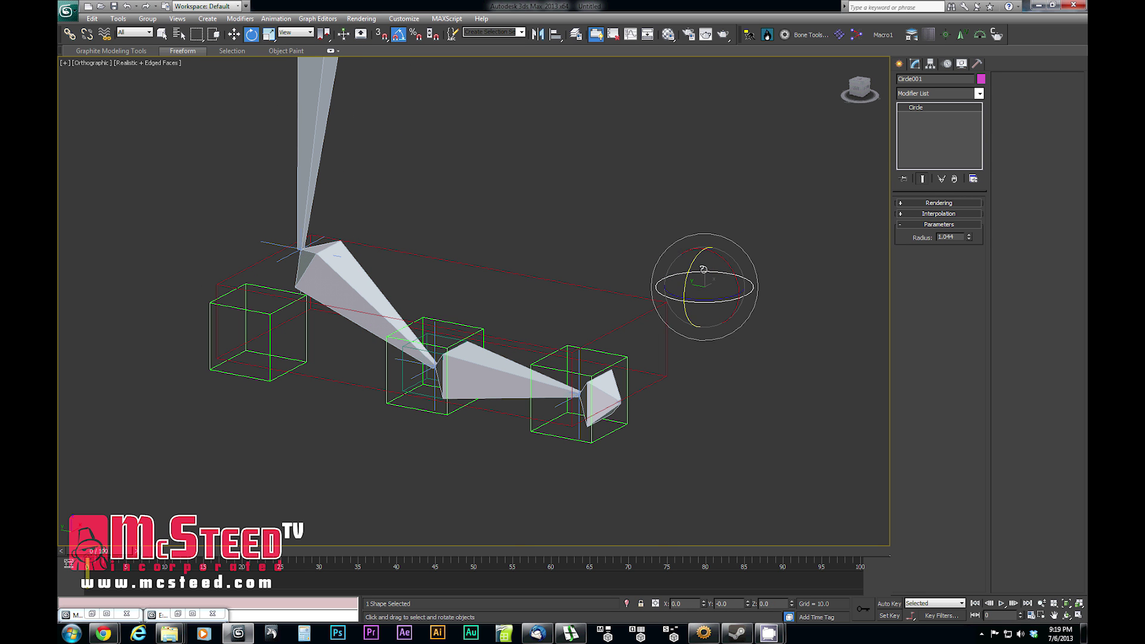
left_click_drag(692, 266, 644, 641)
right_click(644, 640)
middle_click_drag(664, 404, 698, 411, "alt")
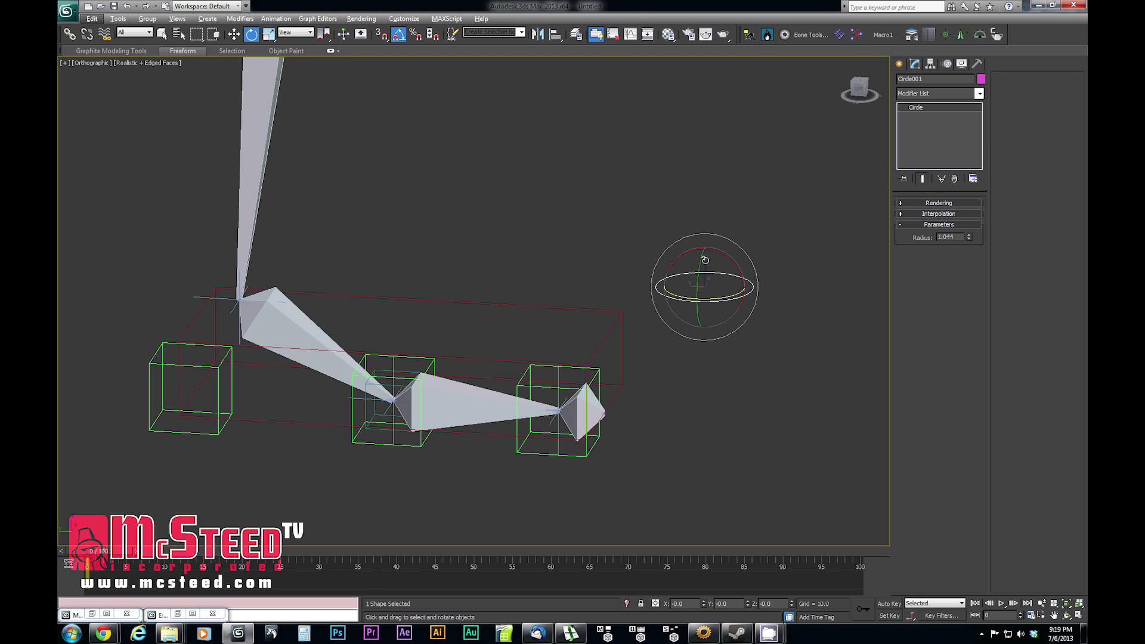
left_click_drag(705, 261, 705, 563)
right_click(705, 563)
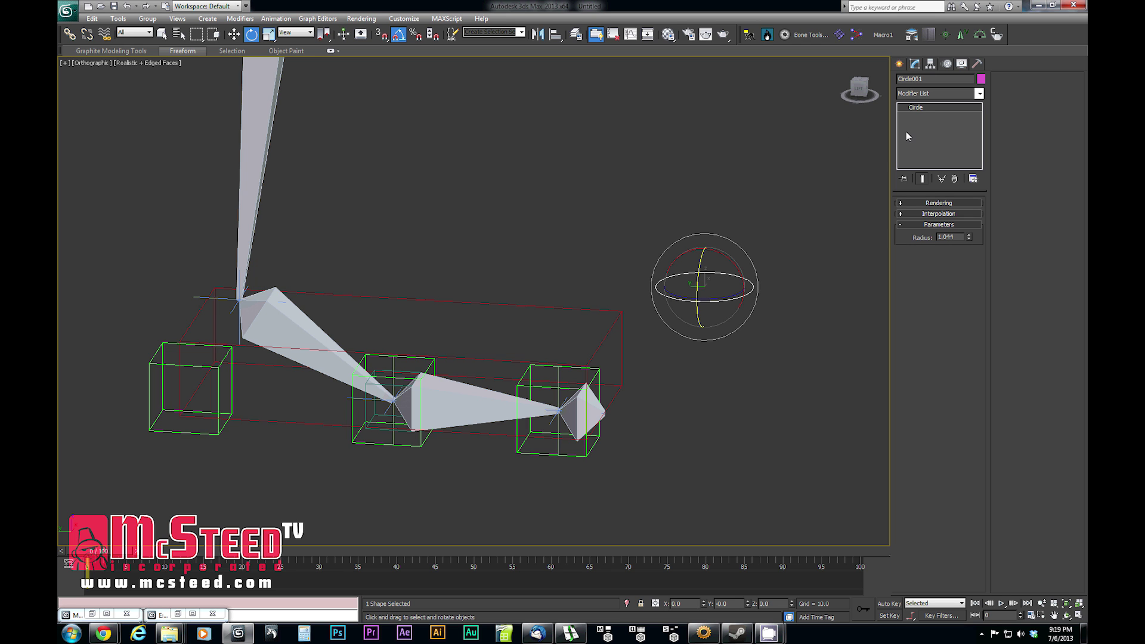
Convert the circle to an Editable Spline and rotate its spline sub-object about Y so it stands upright, parallel to the foot's side
right_click(921, 112)
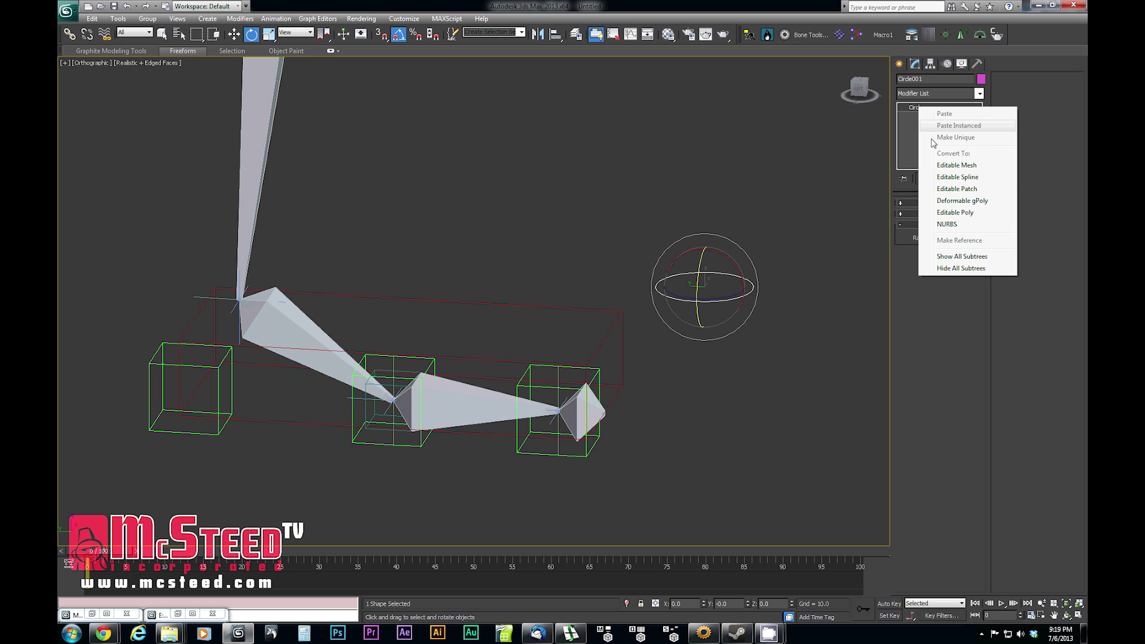
left_click(957, 177)
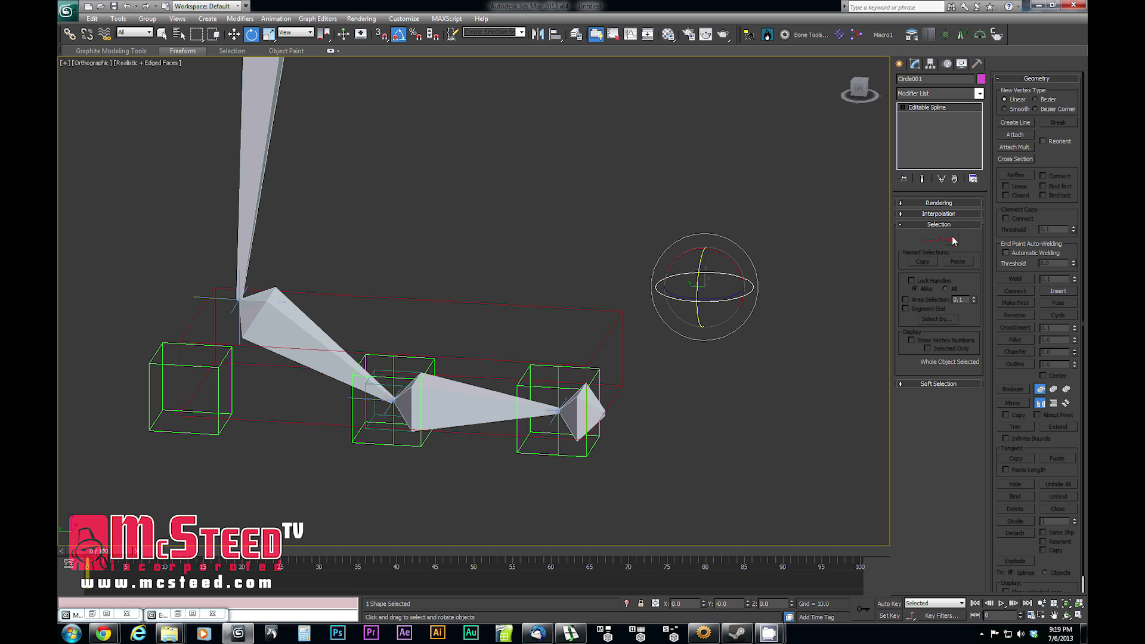
left_click(953, 239)
left_click(695, 301)
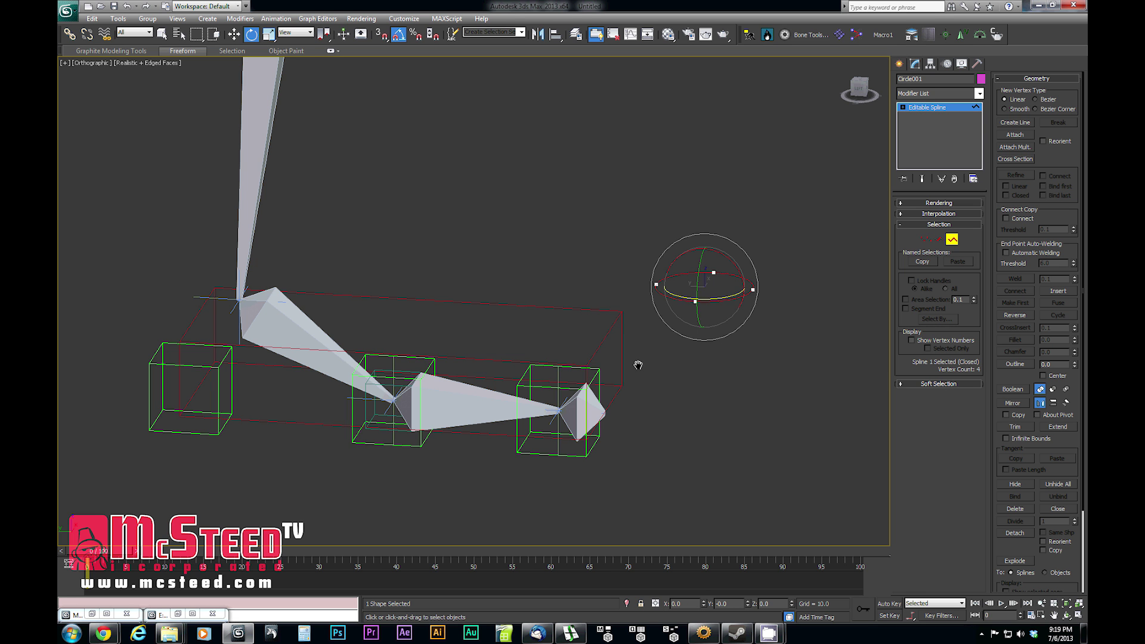
middle_click_drag(639, 365, 606, 400)
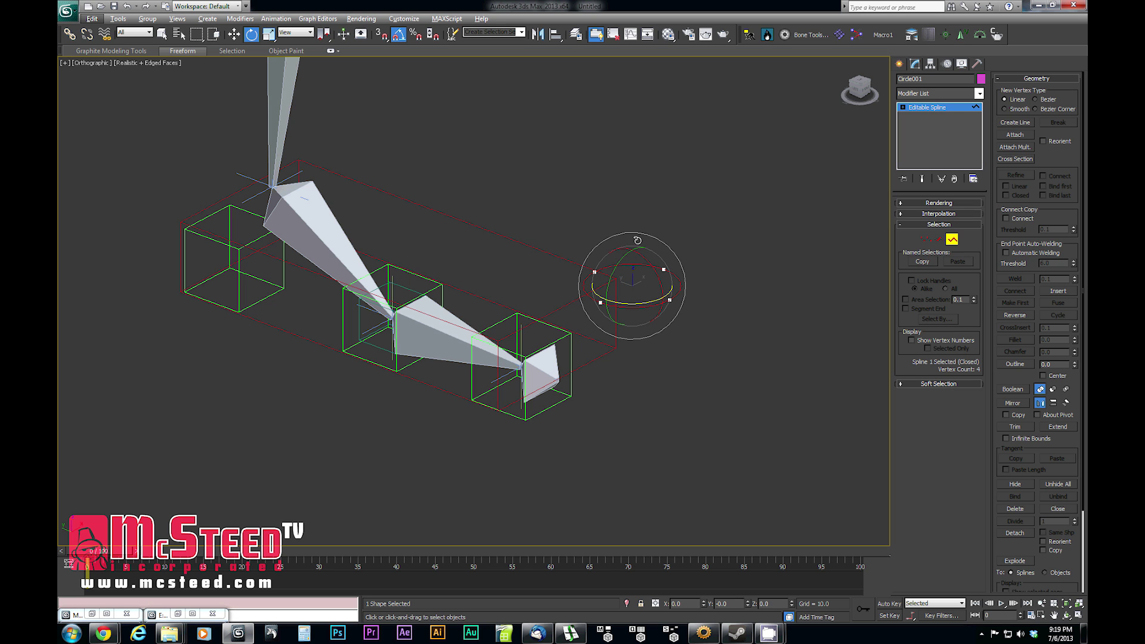
left_click_drag(637, 241, 601, 241)
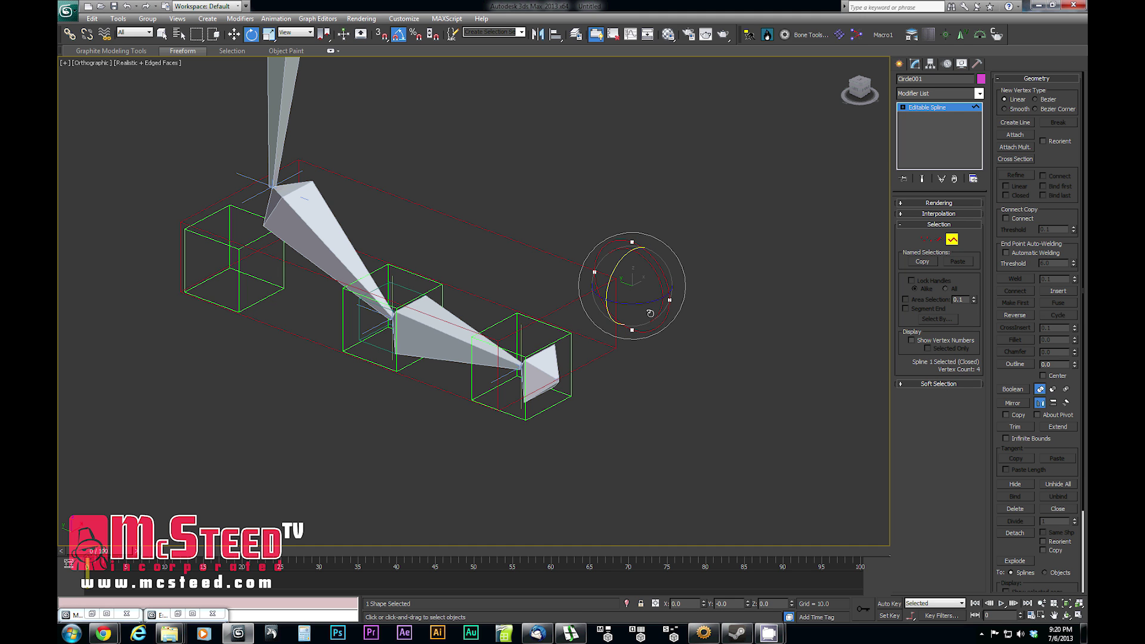
middle_click_drag(650, 313, 710, 300, "alt")
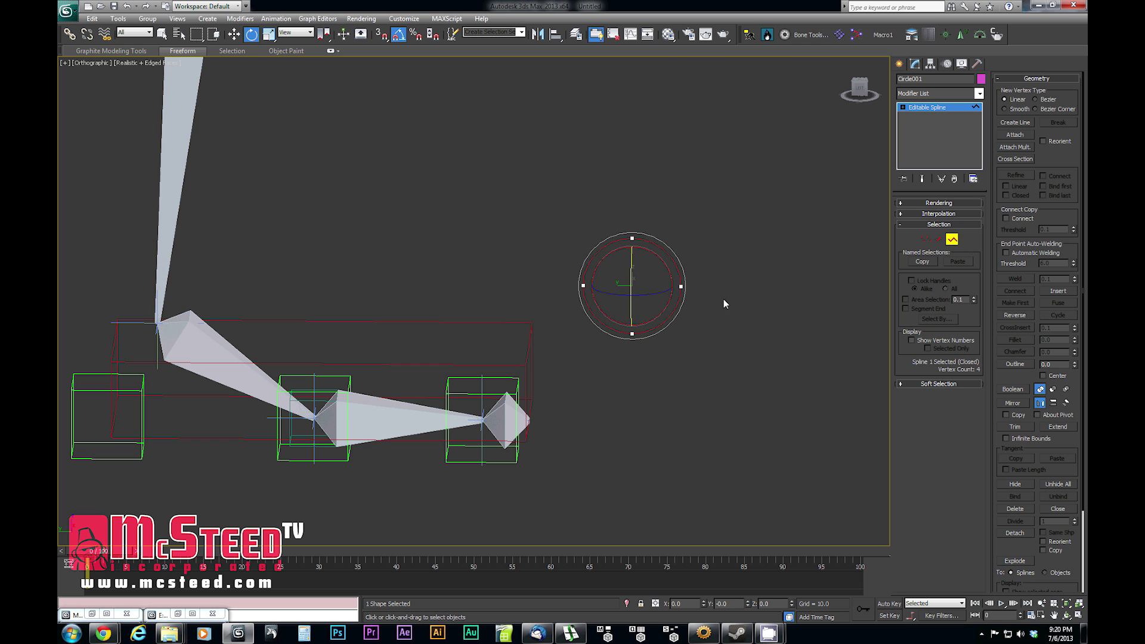
key("ctrl+b")
Align the circle to CTRL_Foot on X, Y and Z position, pivot point to pivot point
key("w")
left_click(555, 34)
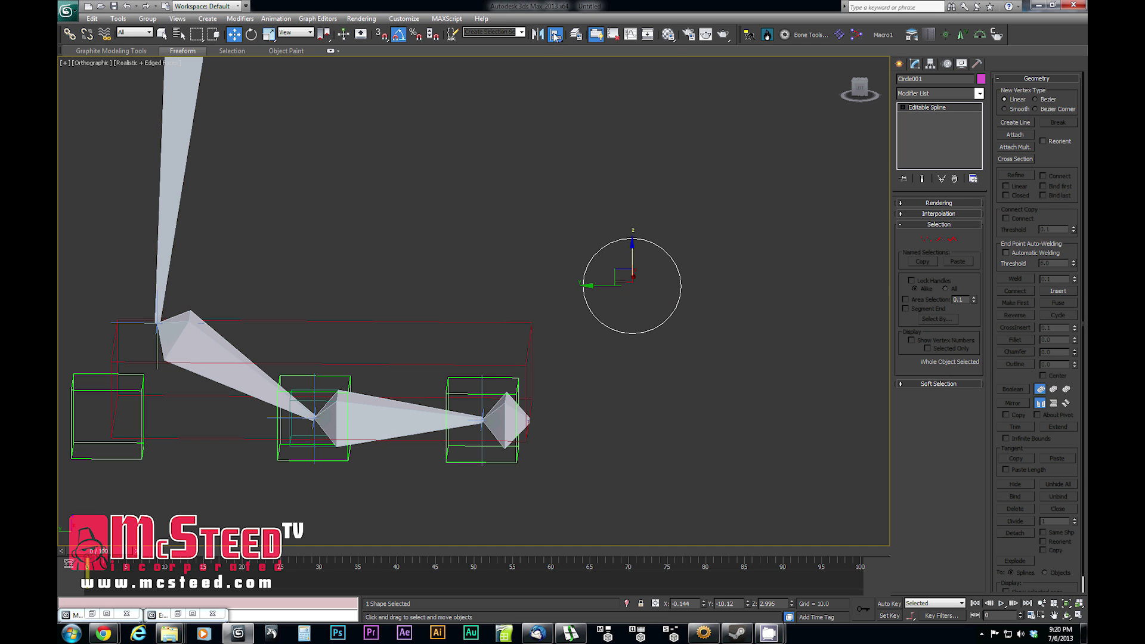
left_click(486, 325)
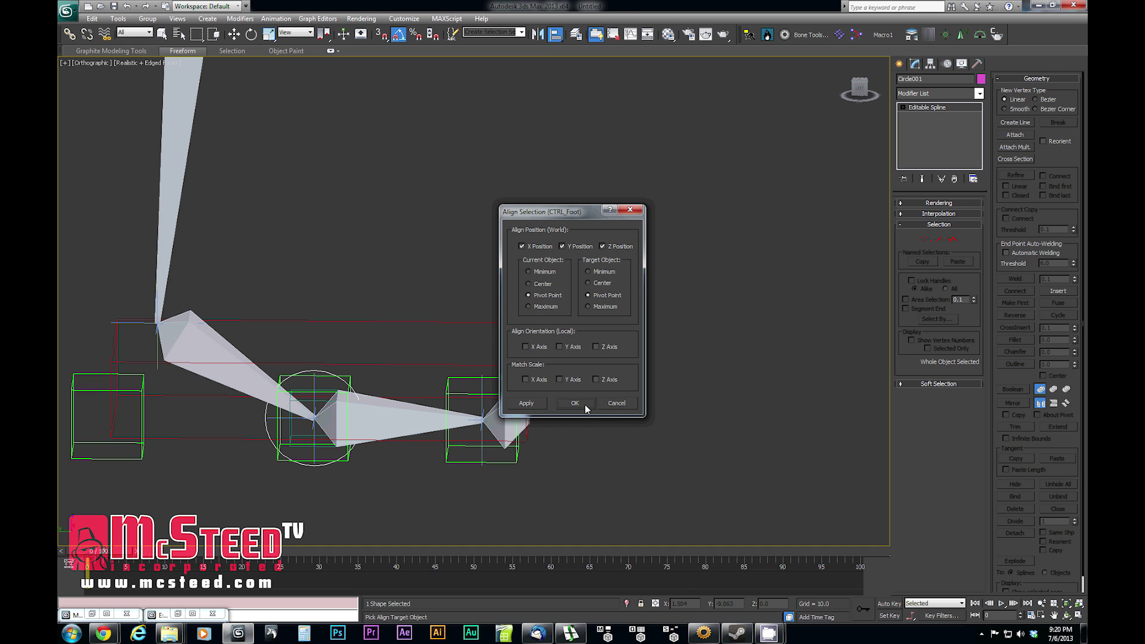
left_click(586, 408)
Move the circle in the YZ plane to just in front of and above the toe, at about Y -9.3 and Z 2.1
left_click_drag(321, 400, 584, 309)
middle_click_drag(542, 386, 584, 334, "alt")
middle_click_drag(647, 306, 647, 311, "alt")
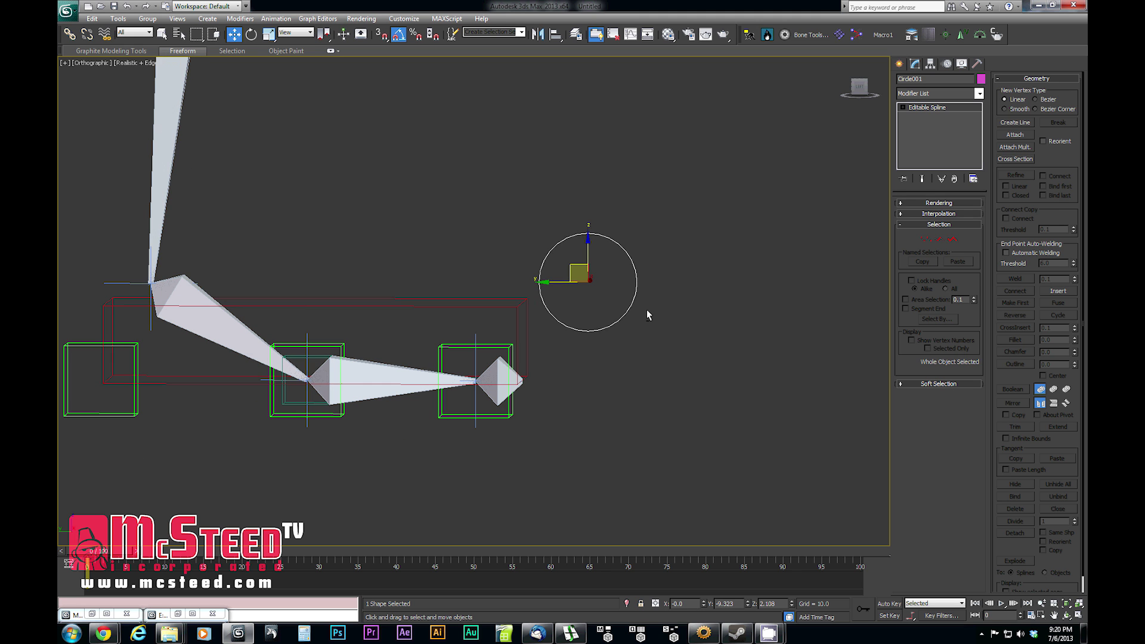
Copy the circle's spline about 1.7 units along Y away from the foot and scale the copy down to roughly a third
left_click(953, 240)
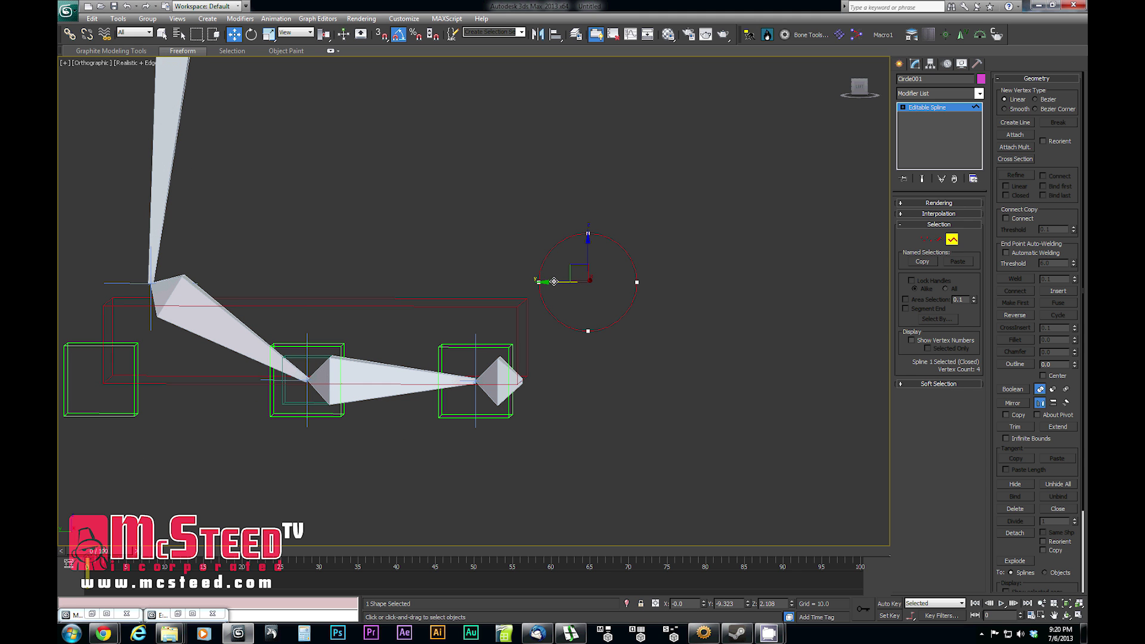
left_click_drag(554, 282, 635, 284, "shift")
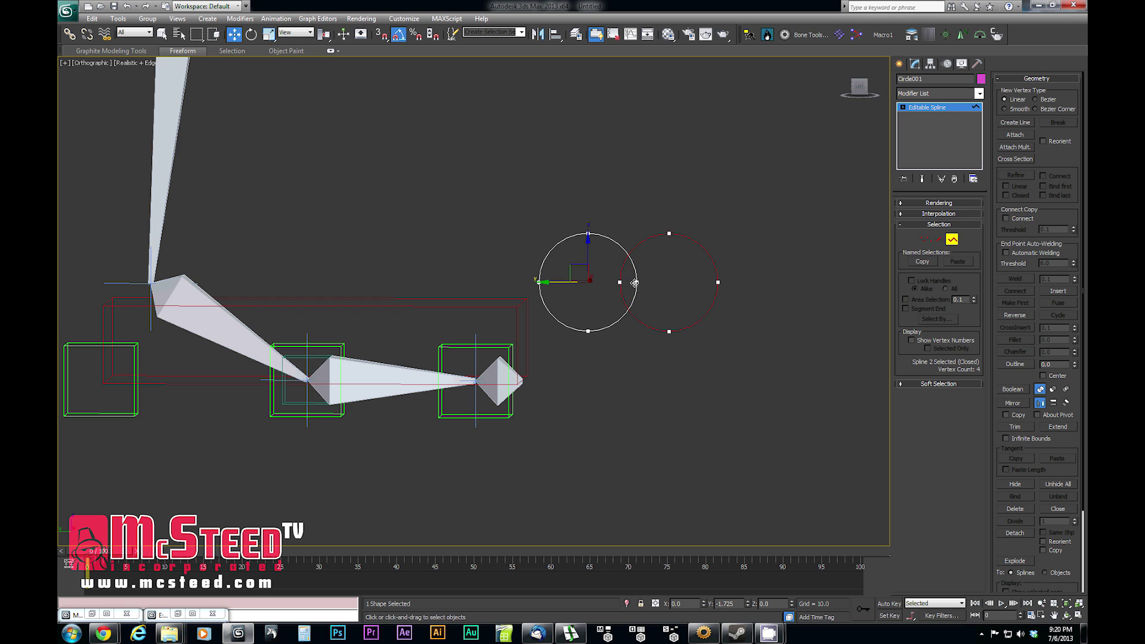
key("r")
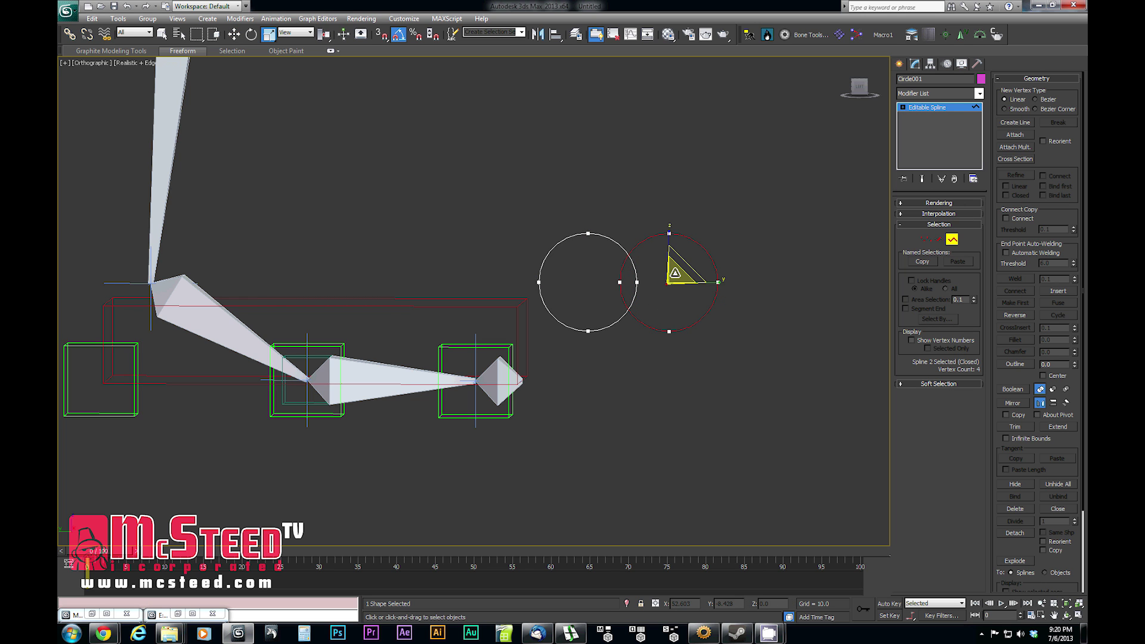
left_click_drag(676, 272, 670, 401)
key("w")
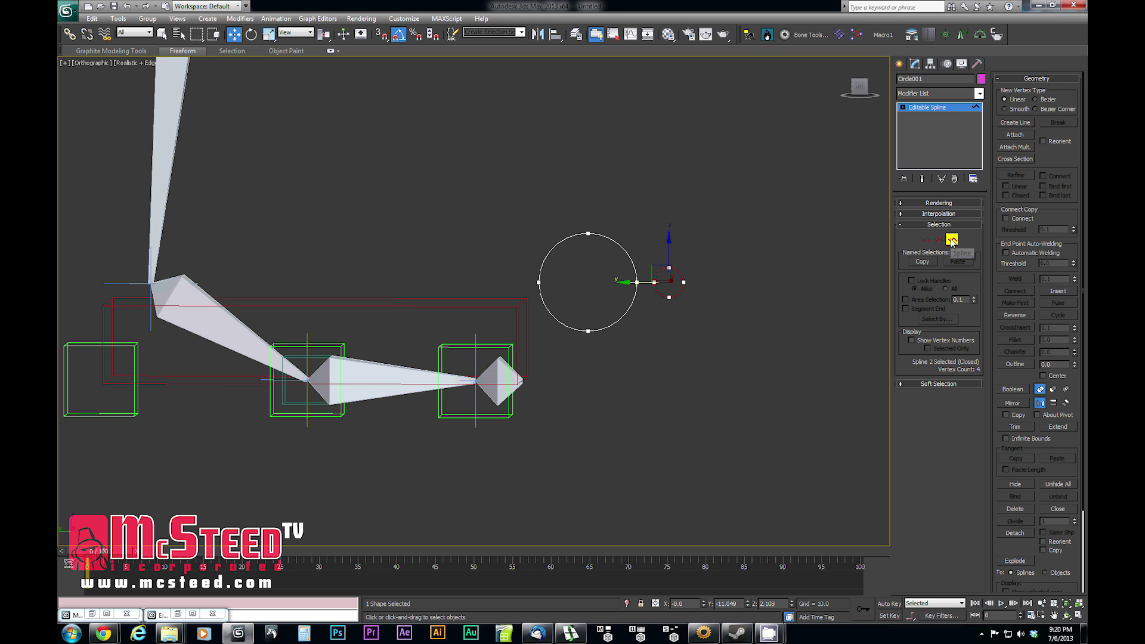
Convert the small circle's four vertices to Corner and delete the one nearest the large circle, leaving a triangle that points forward
left_click(926, 239)
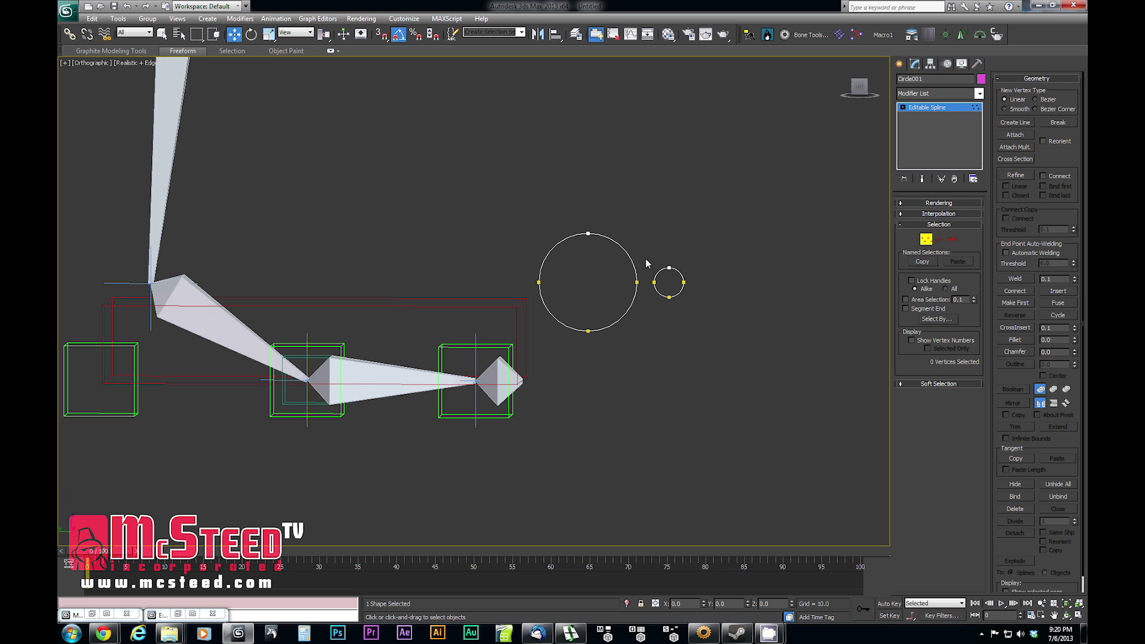
left_click_drag(646, 257, 707, 323)
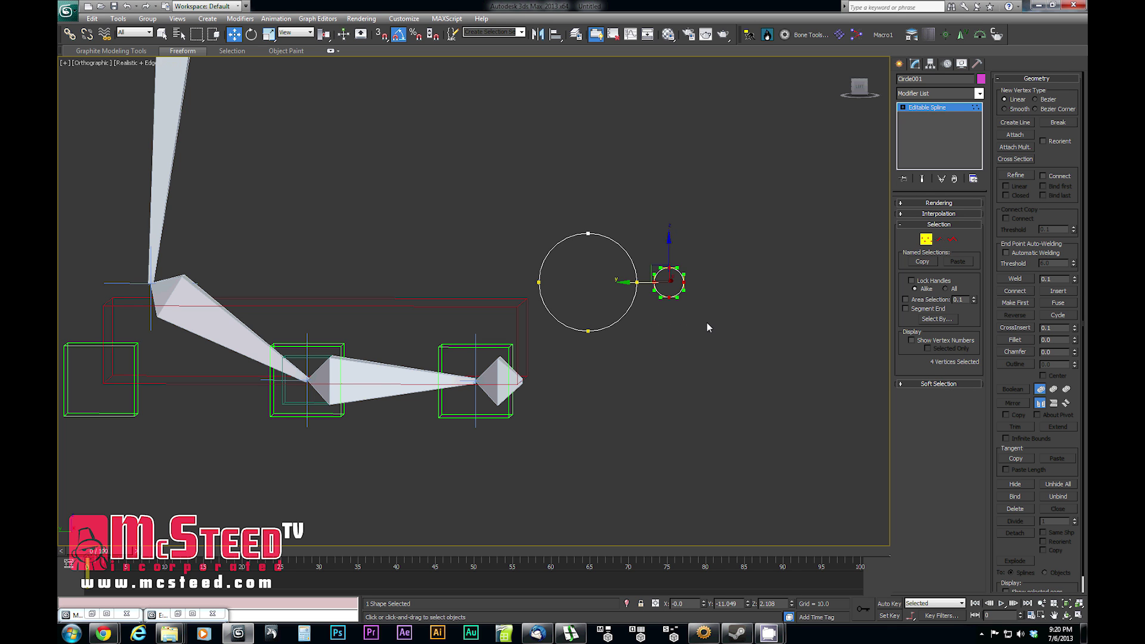
right_click(680, 279)
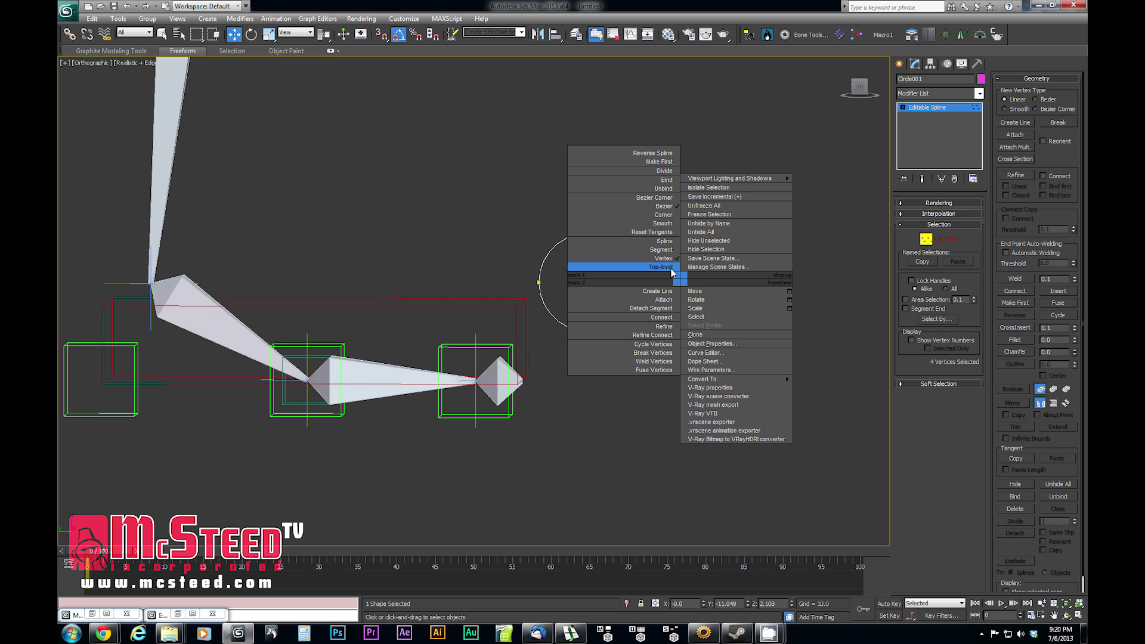
left_click(666, 214)
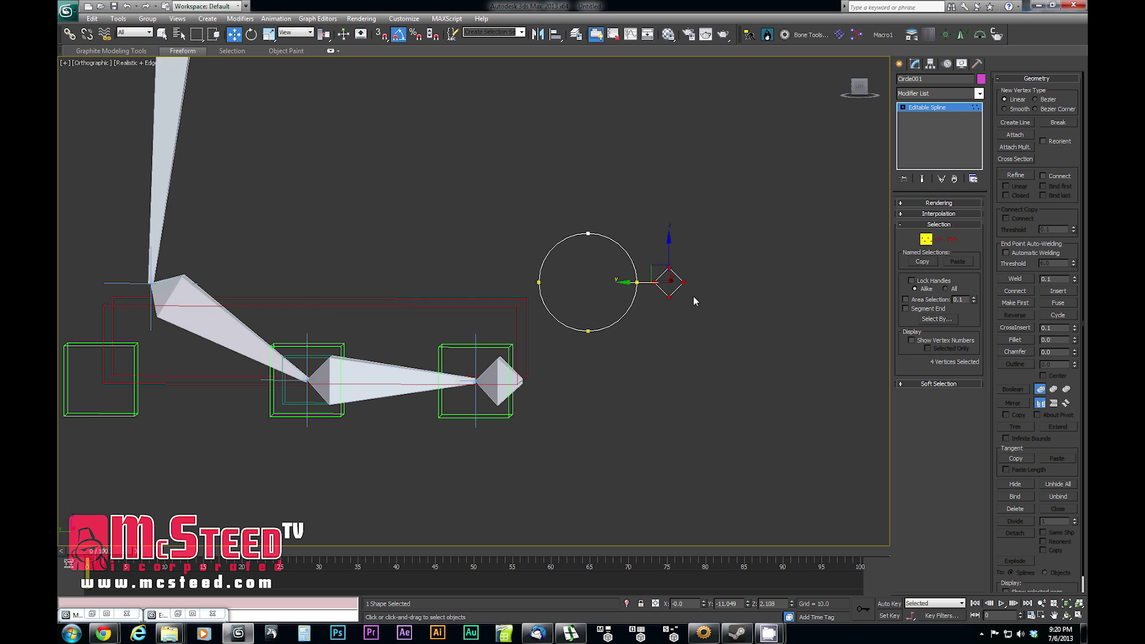
left_click_drag(648, 272, 661, 300)
key("Delete")
left_click(923, 241)
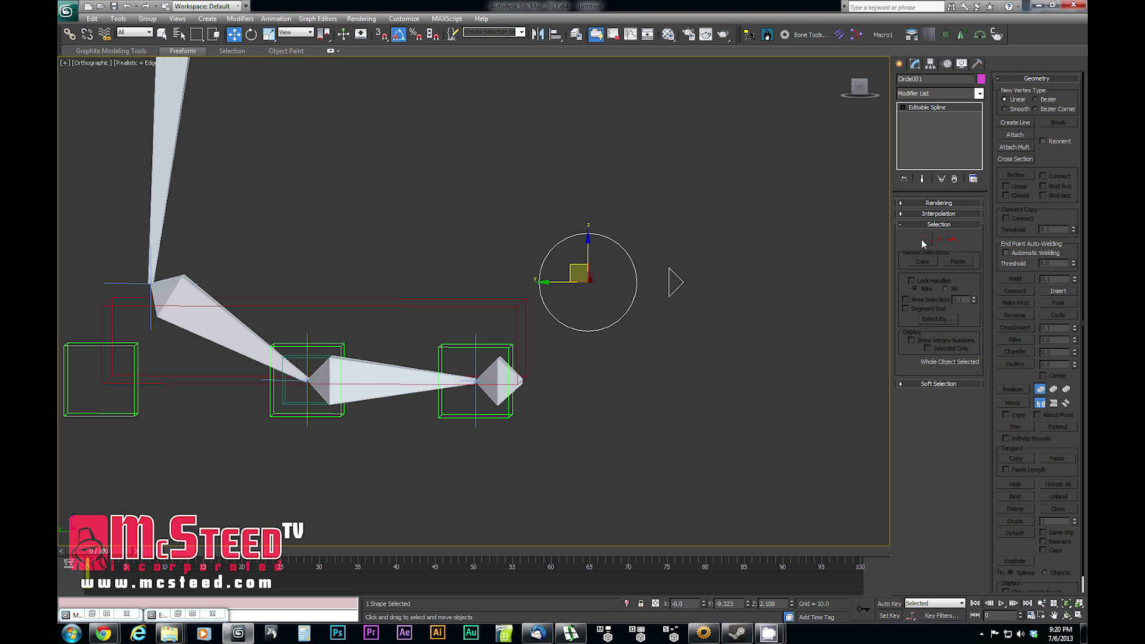
middle_click_drag(537, 325, 534, 336, "alt")
key("e")
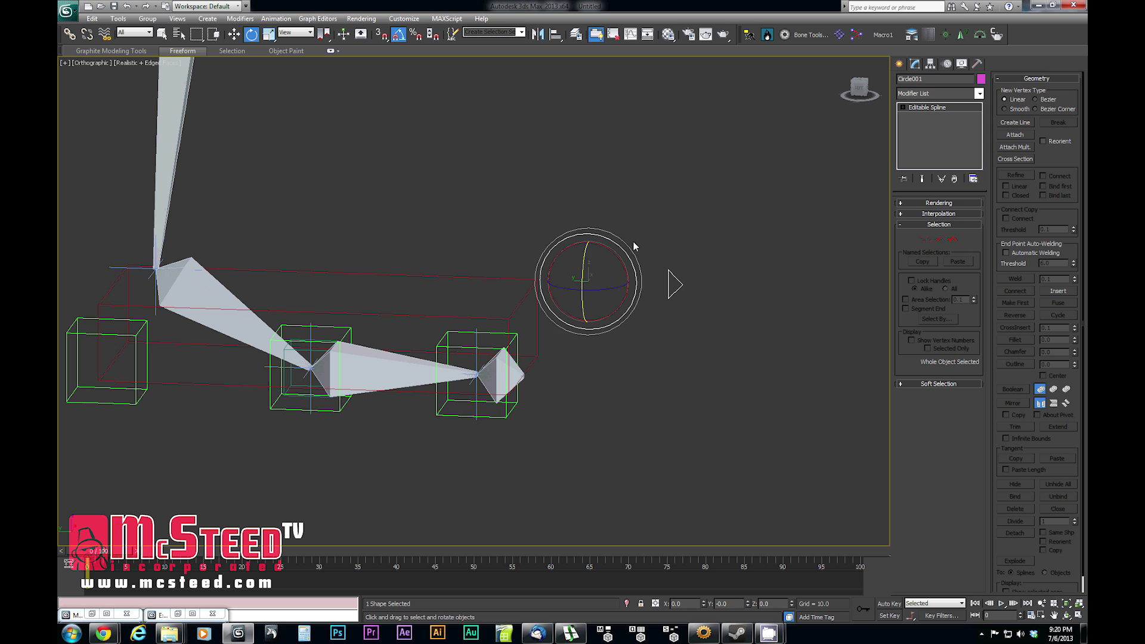
left_click_drag(622, 263, 639, 203)
right_click(639, 202)
scroll(478, 358, "down", 2)
middle_click_drag(507, 355, 598, 357)
scroll(596, 356, "down", 2)
middle_click_drag(596, 357, 509, 376, "alt")
scroll(528, 389, "up", 2)
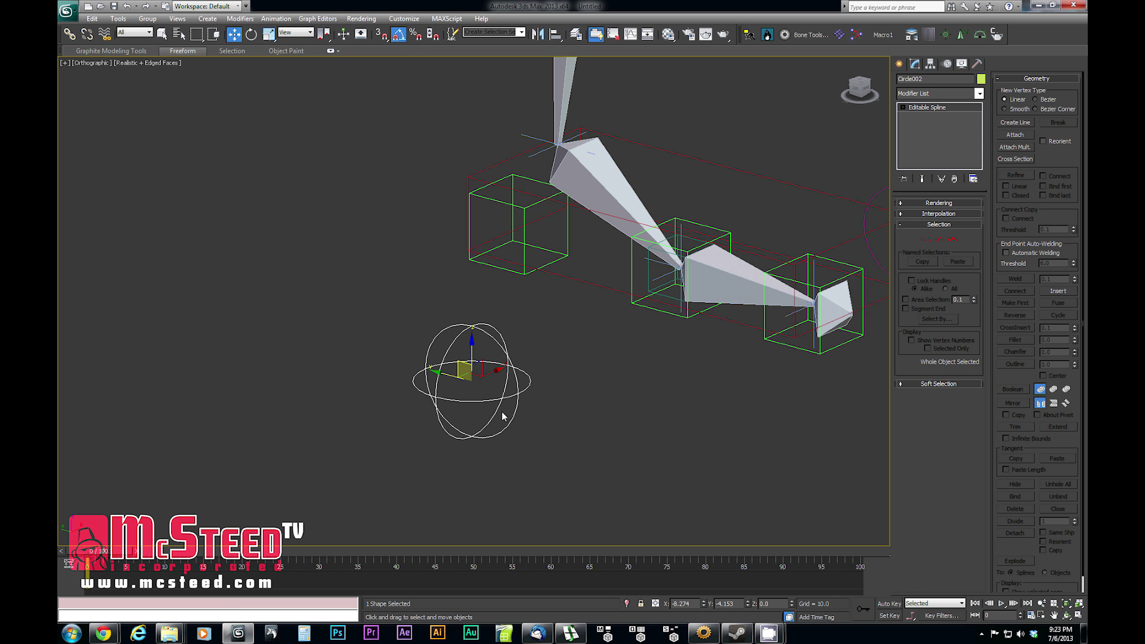
scroll(502, 413, "down", 3)
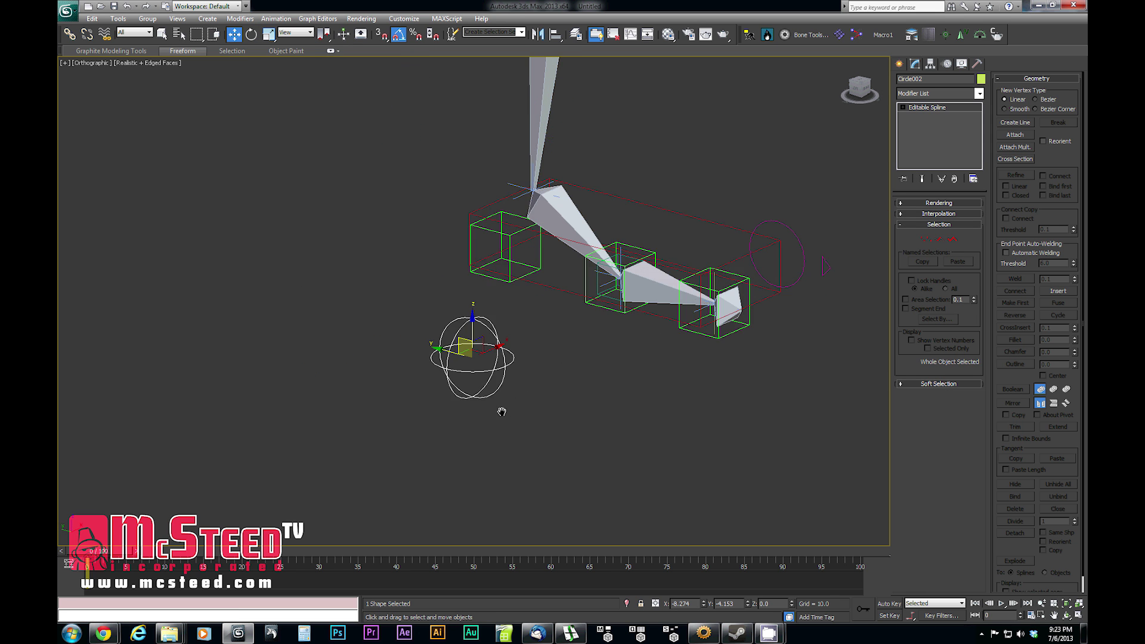
scroll(499, 384, "up", 3)
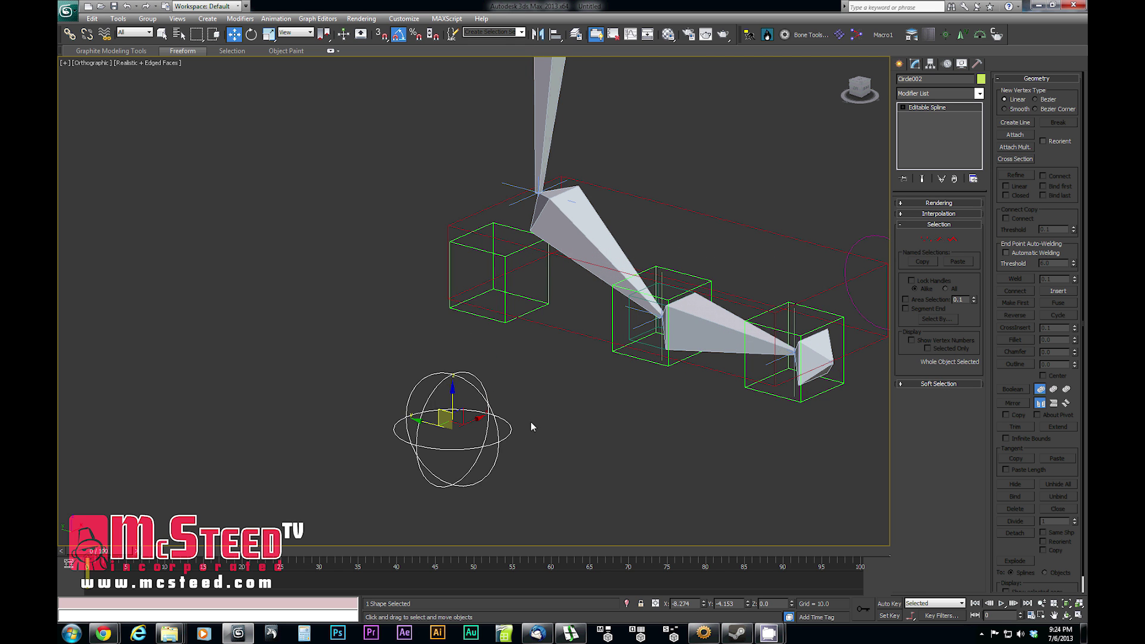
middle_click_drag(532, 427, 529, 352)
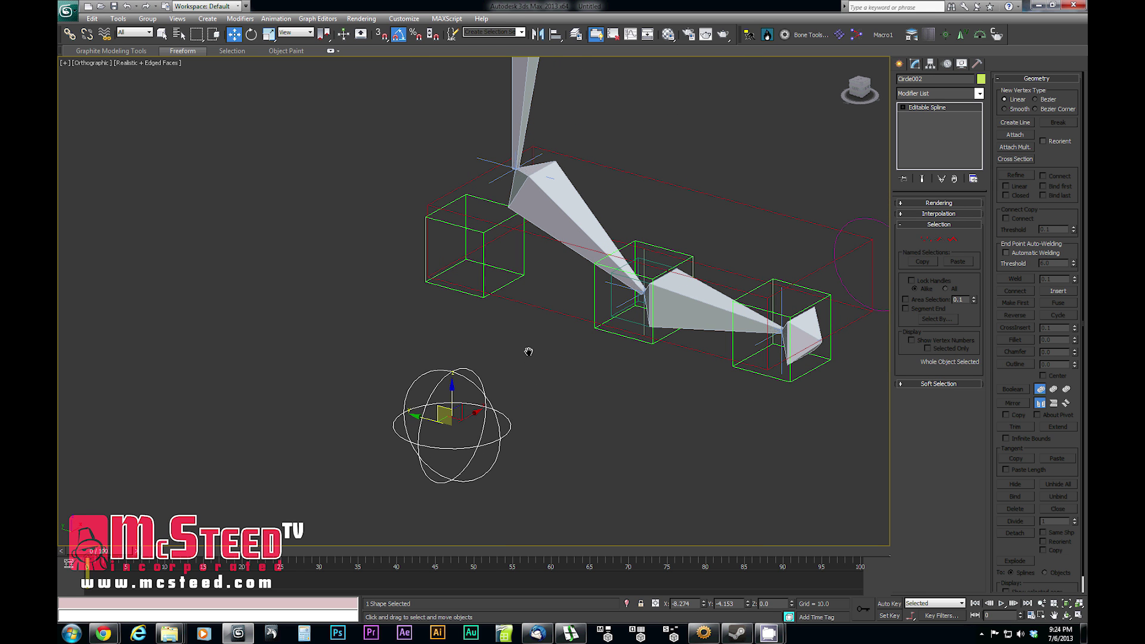
scroll(529, 354, "down", 2)
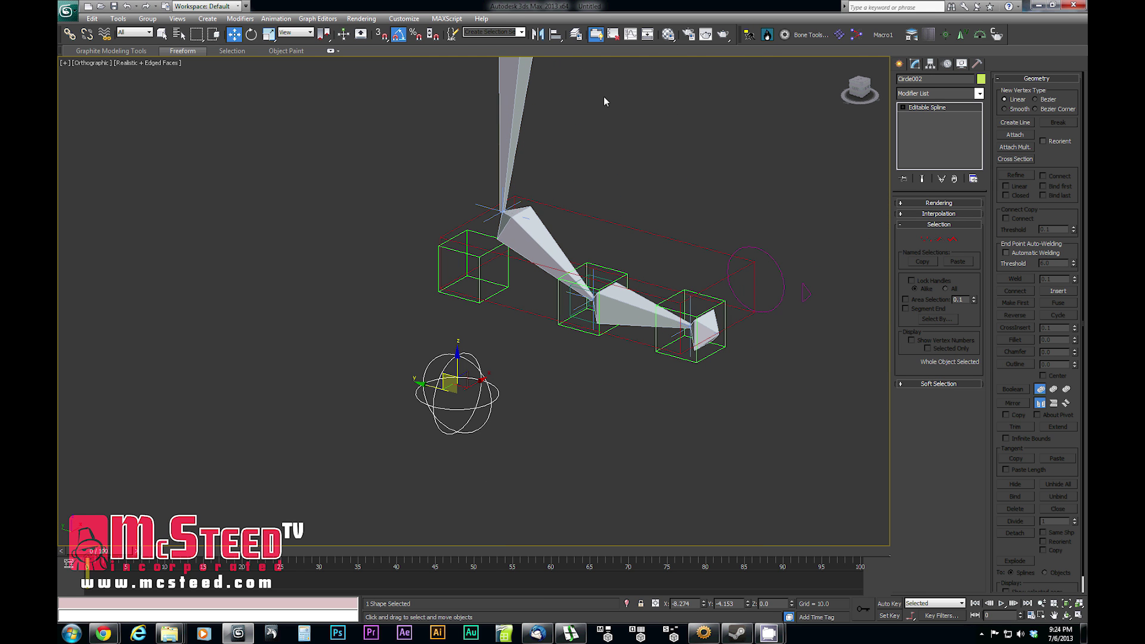
Align the sphere-shaped spline control to the leg IK goal at the ankle
left_click(556, 36)
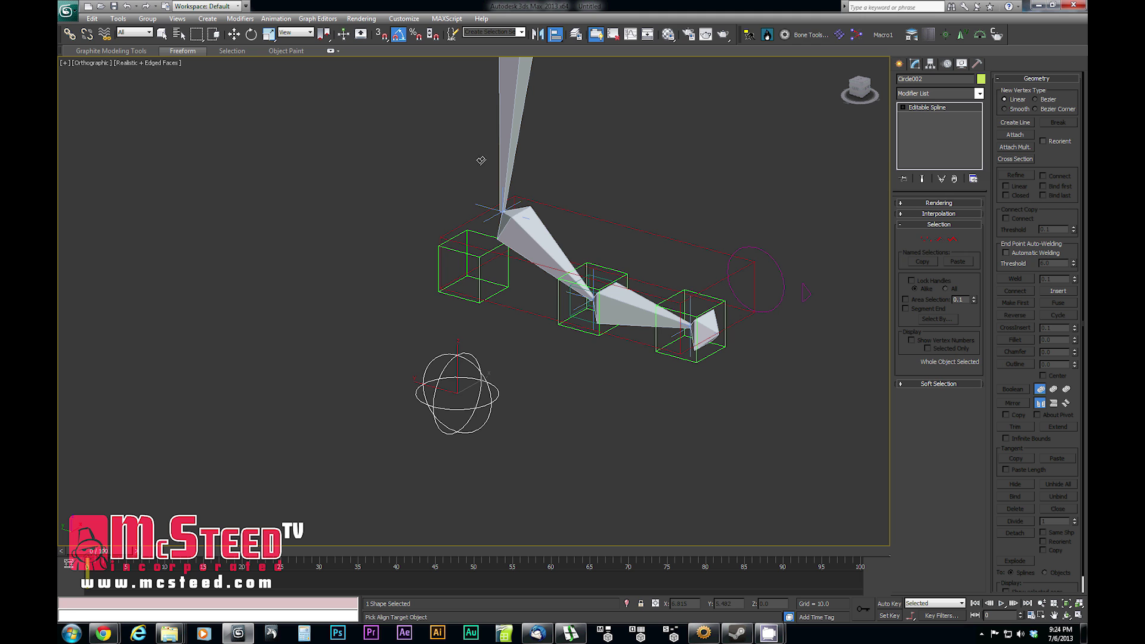
left_click(478, 206)
left_click(575, 404)
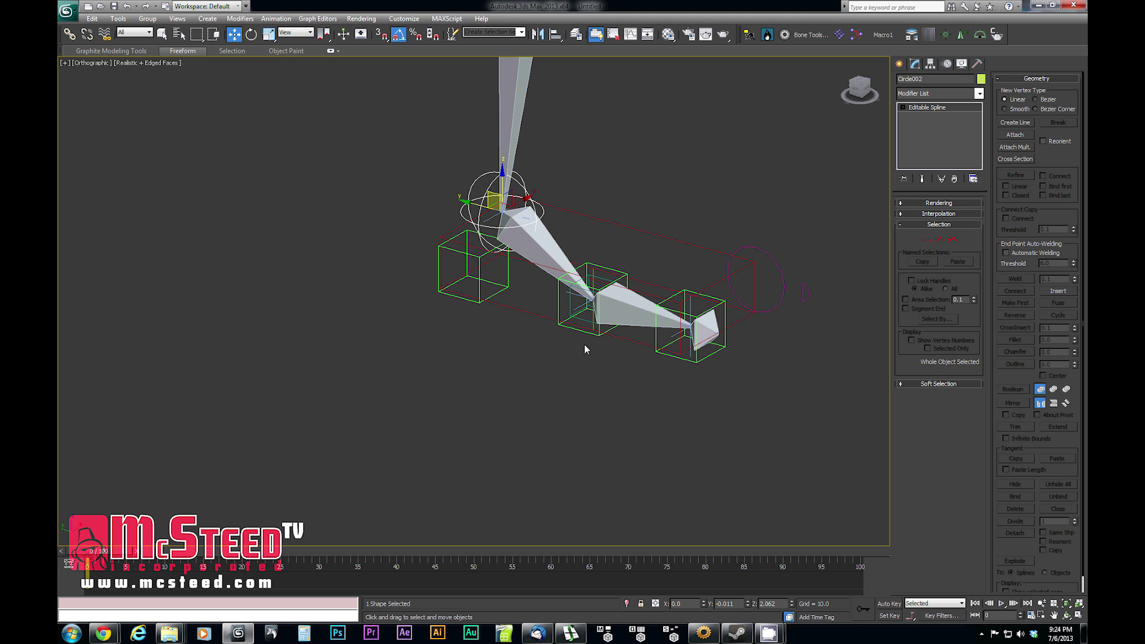
mouse_move(597, 343)
middle_mouse_down("alt")
mouse_move(609, 332)
mouse_move(590, 334)
middle_mouse_up("alt")
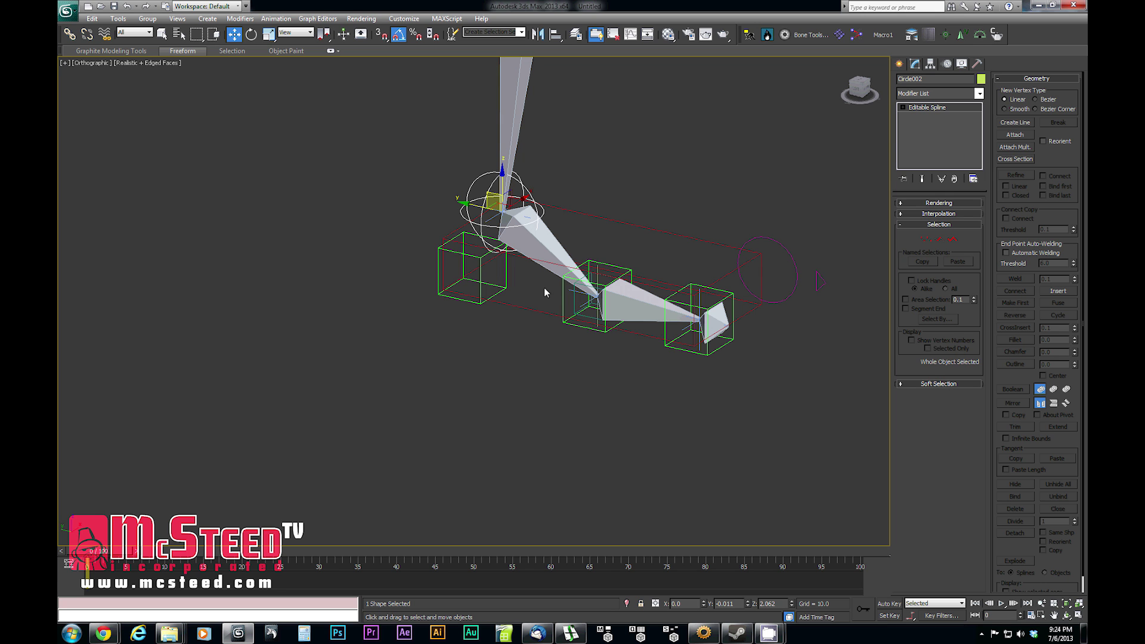
Examine how the sphere control sits around the ankle IK goal and how CTRL_Foot encloses the foot bones and helpers
scroll(544, 288, "up", 4)
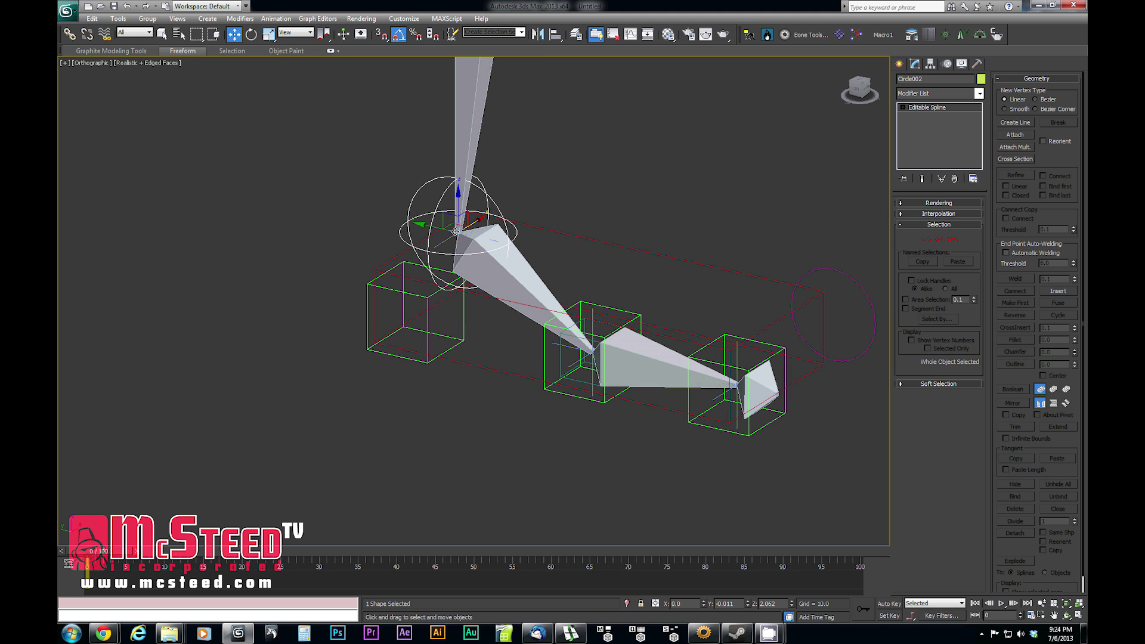
left_click(441, 241)
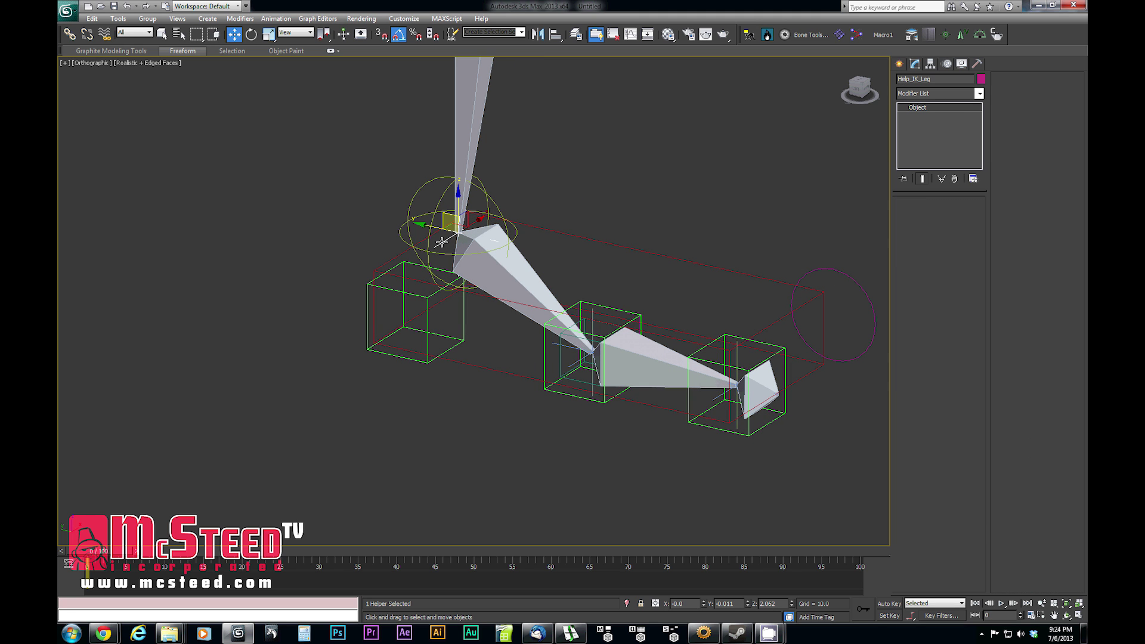
scroll(514, 298, "down", 4)
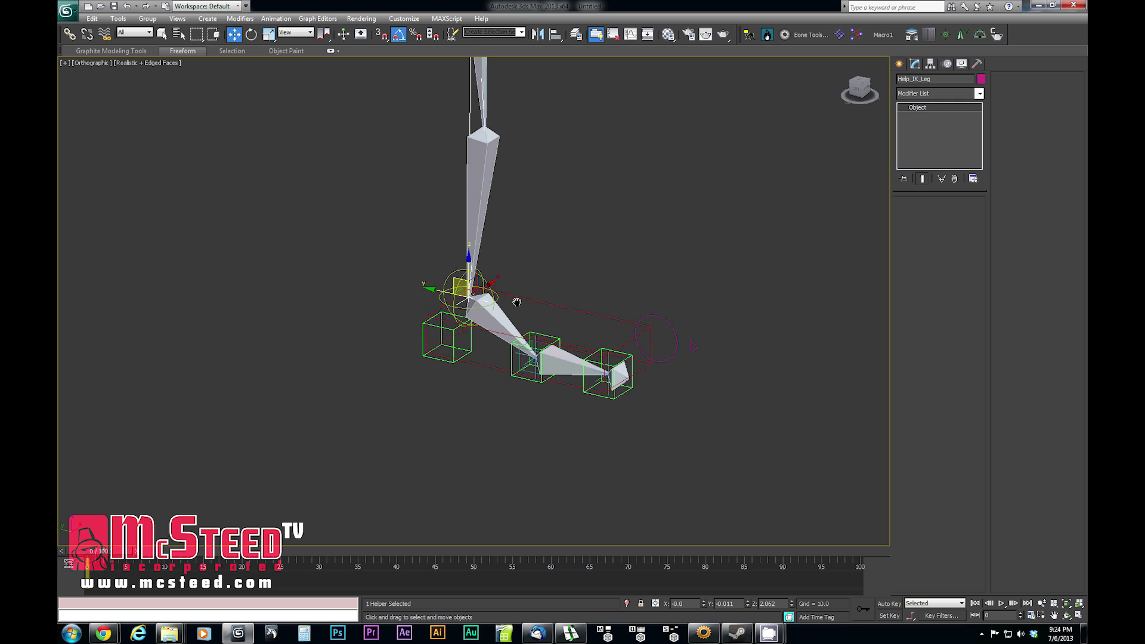
scroll(516, 301, "up", 4)
scroll(519, 302, "down", 2)
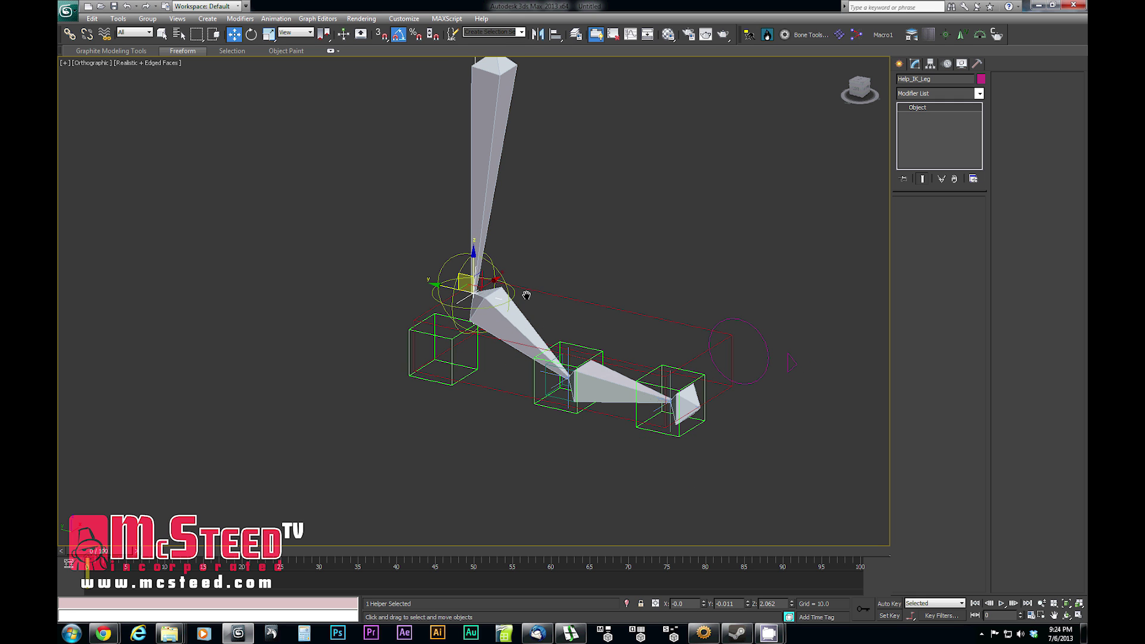
middle_click_drag(532, 302, 516, 285)
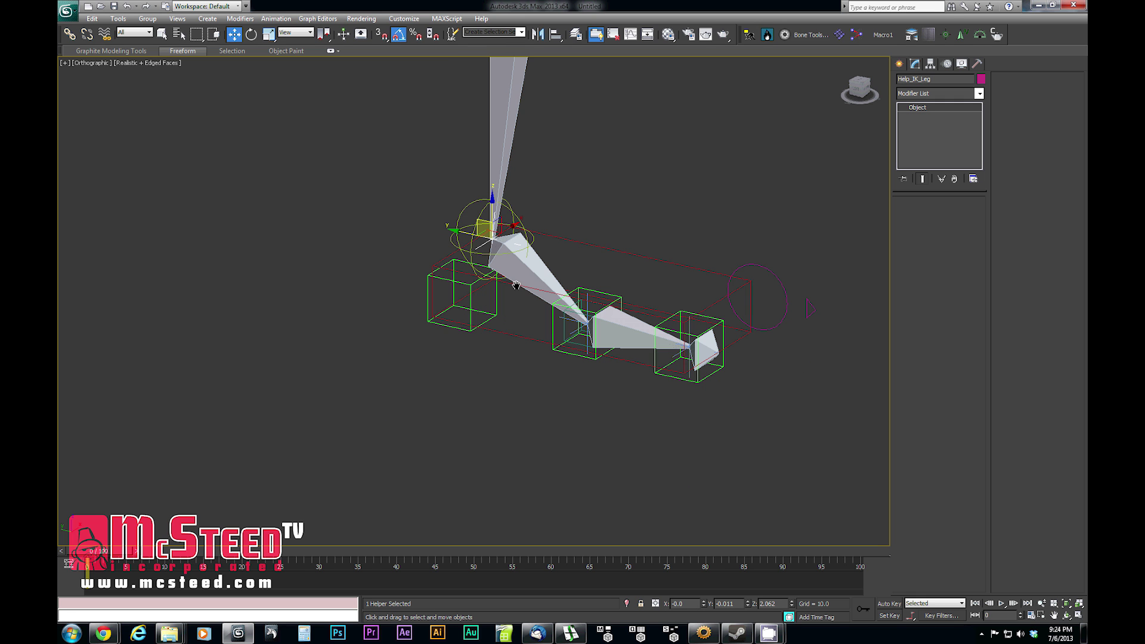
left_click(514, 211)
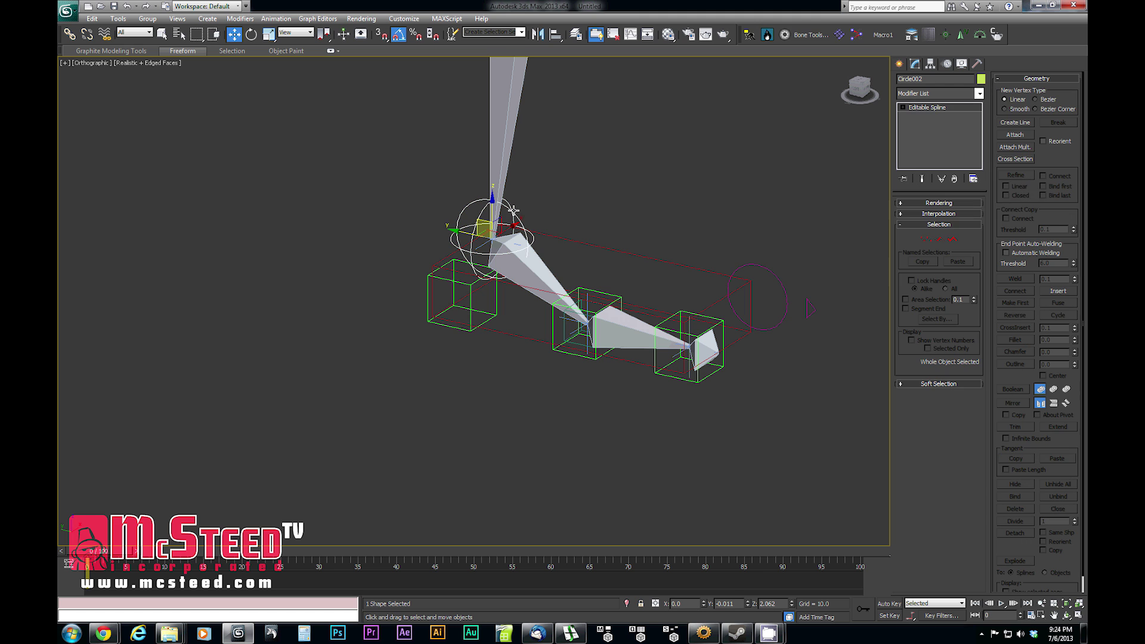
key("e")
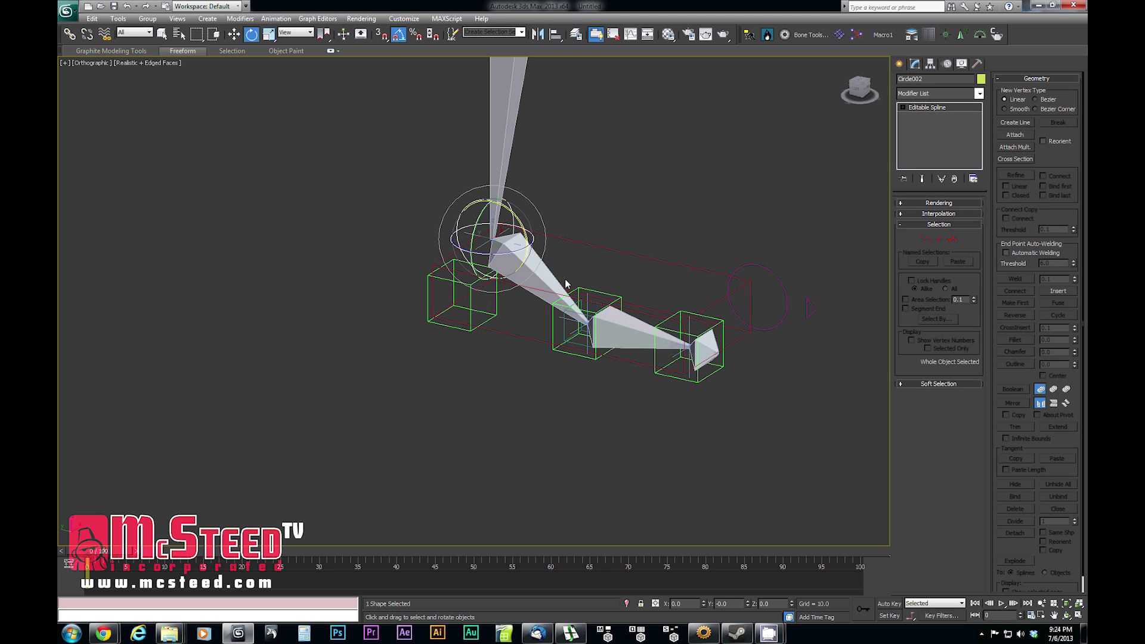
key("w")
scroll(529, 306, "up", 2)
middle_click_drag(529, 303, 621, 273, "alt")
scroll(620, 273, "down", 2)
middle_click_drag(620, 273, 485, 327)
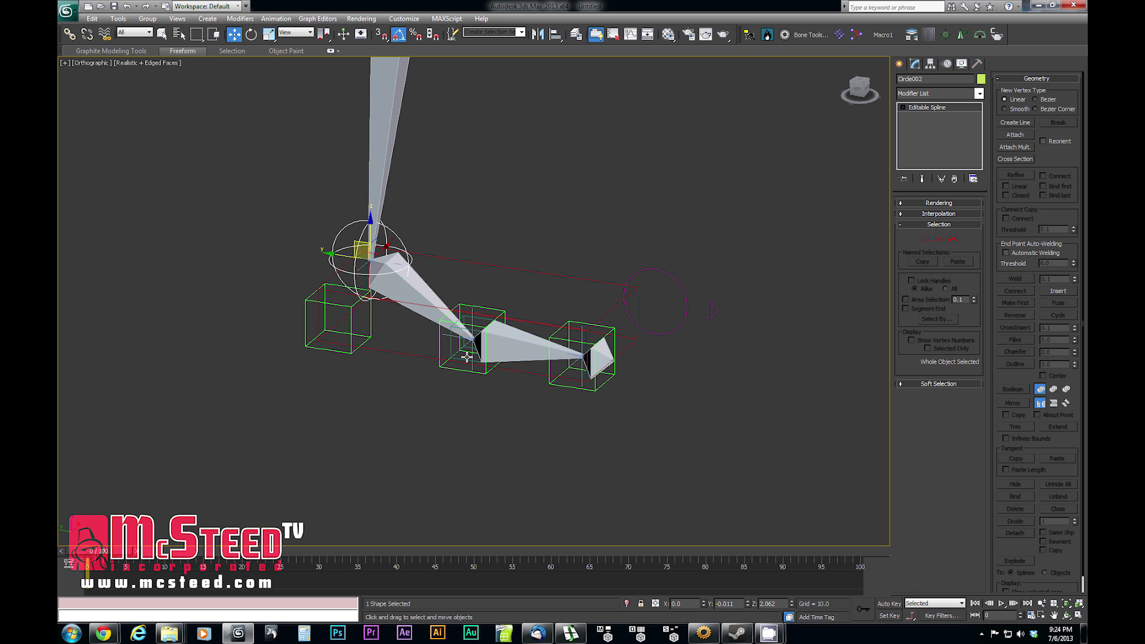
scroll(445, 382, "up", 4)
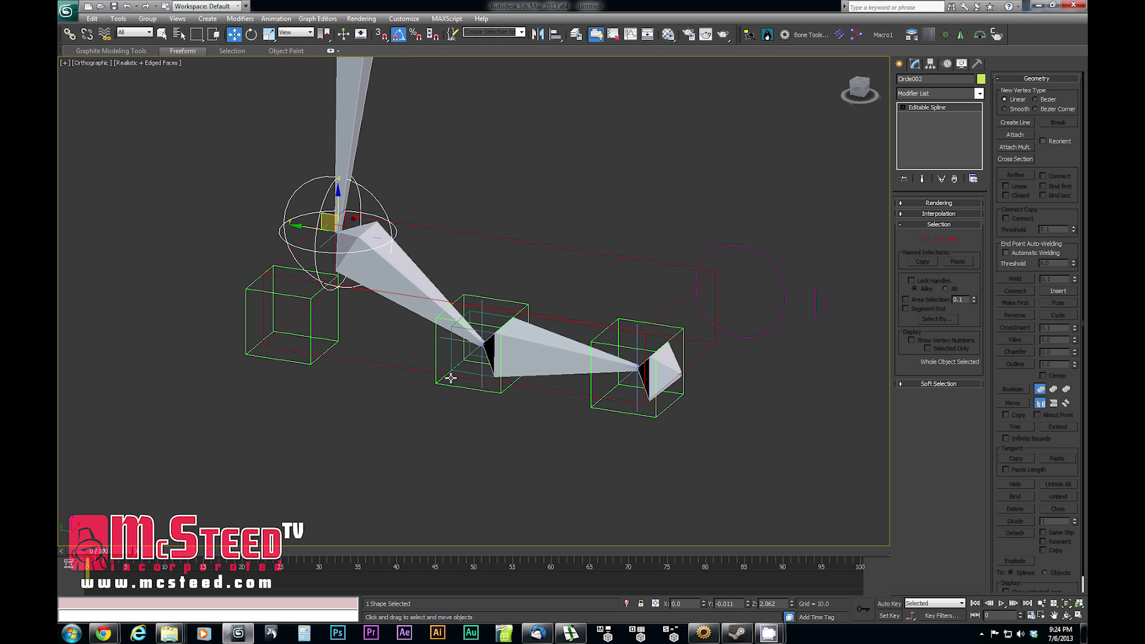
left_click(578, 303)
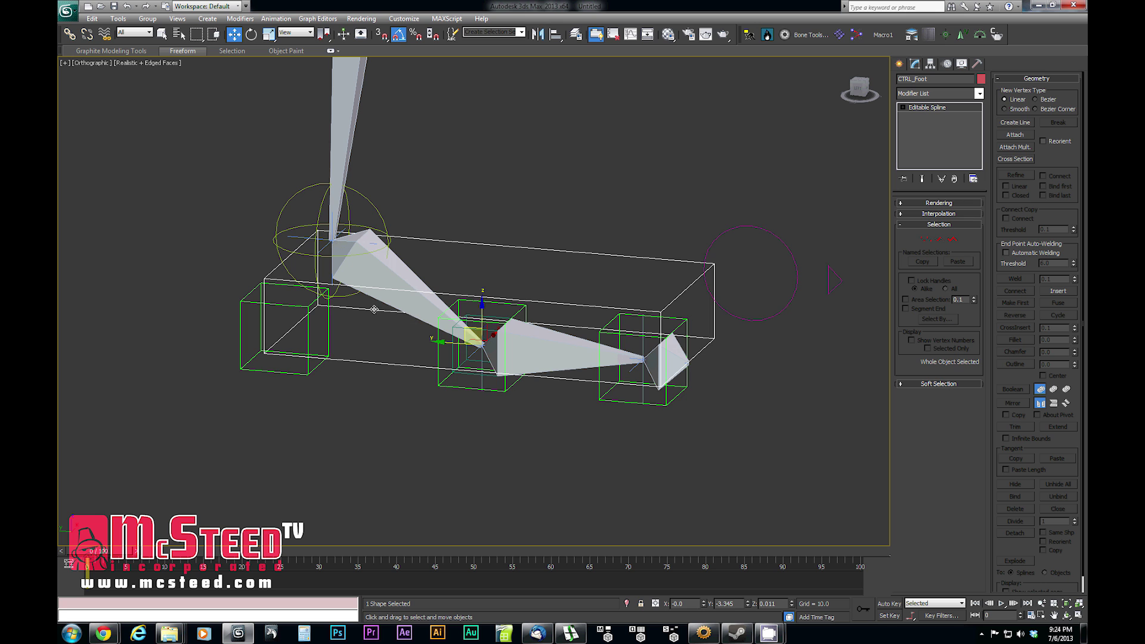
Link the ankle sphere control and the circle-and-arrow control to CTRL_Foot as their parent
left_click(378, 211)
left_click(724, 243, "ctrl")
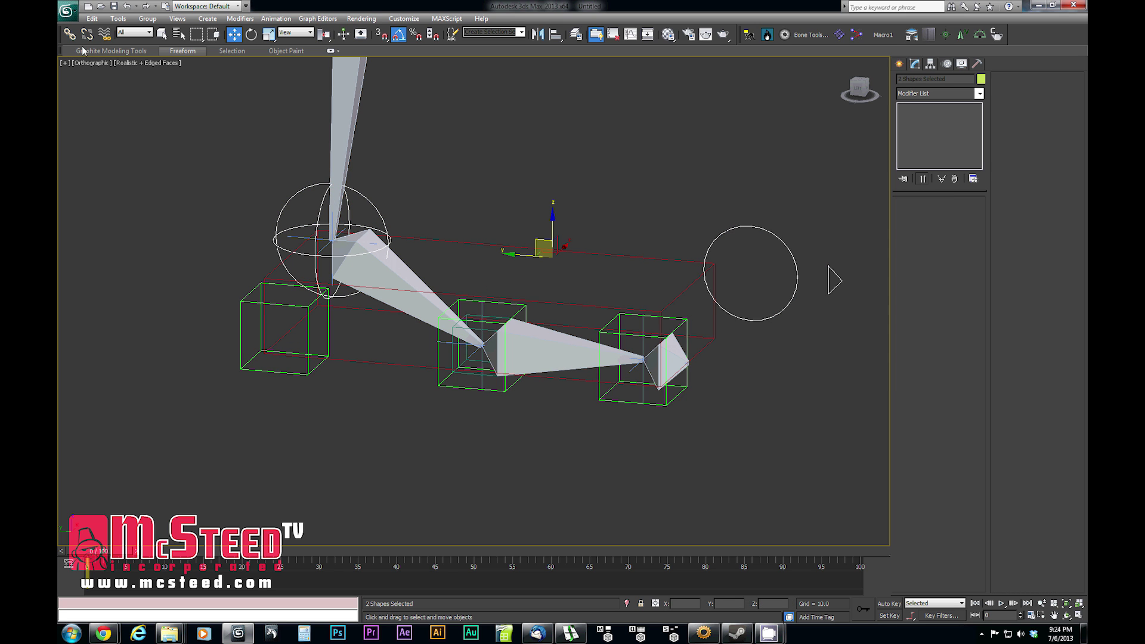
left_click(70, 34)
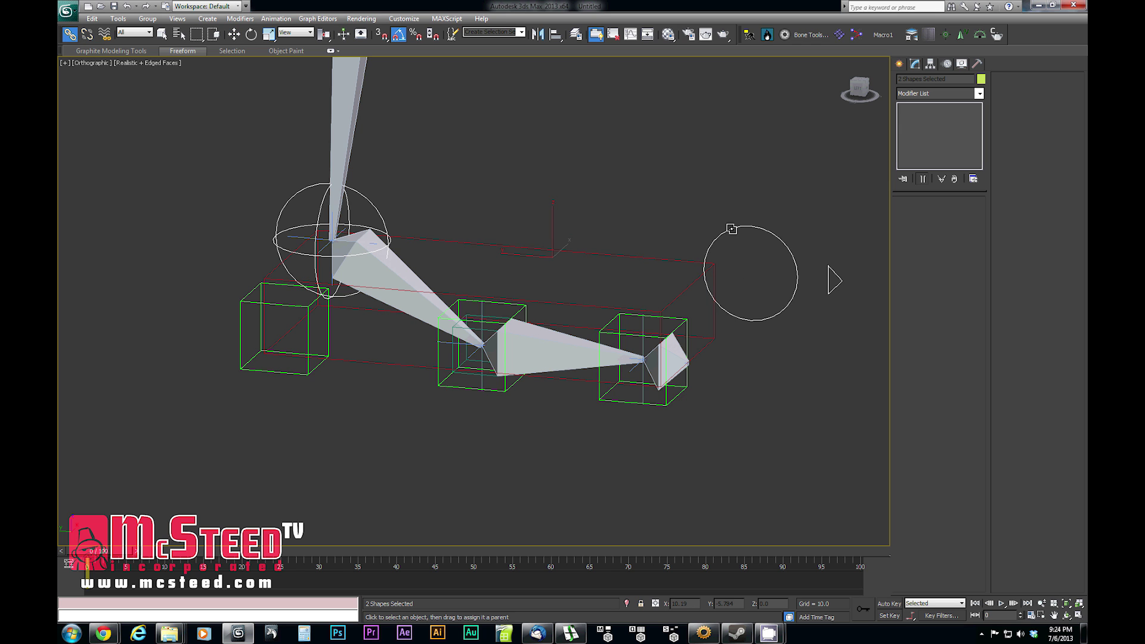
left_click_drag(732, 229, 639, 257)
key("w")
Rename the ankle sphere control as CTRL_Ankle and the circle-and-arrow control as CTRL_FootRoll
left_click(380, 200)
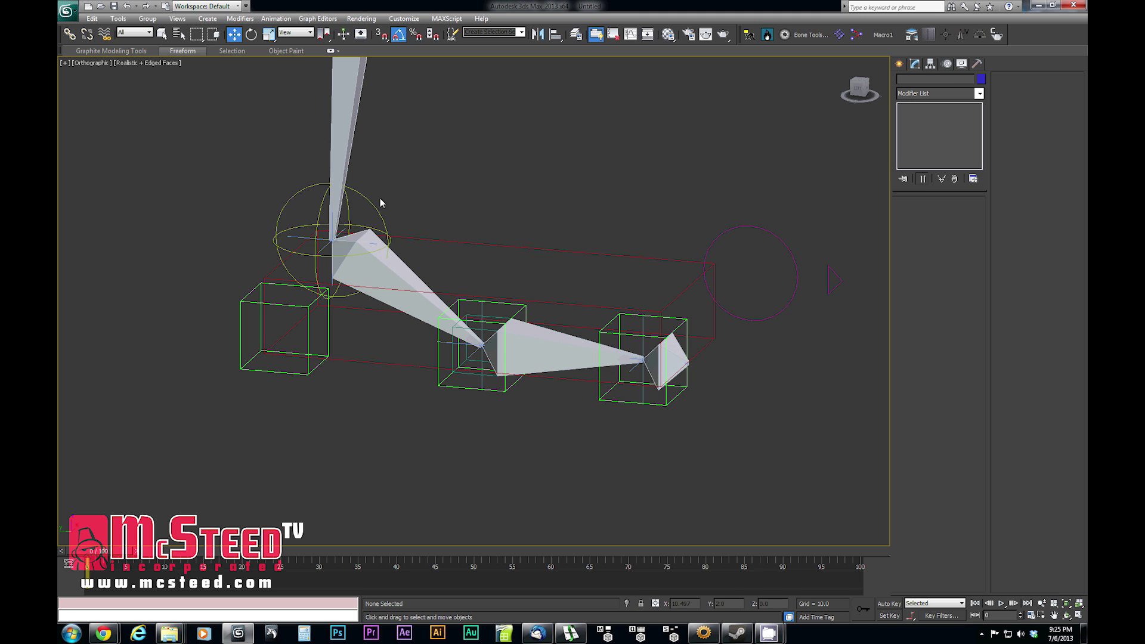
left_click(376, 206)
left_click_drag(933, 79, 850, 77)
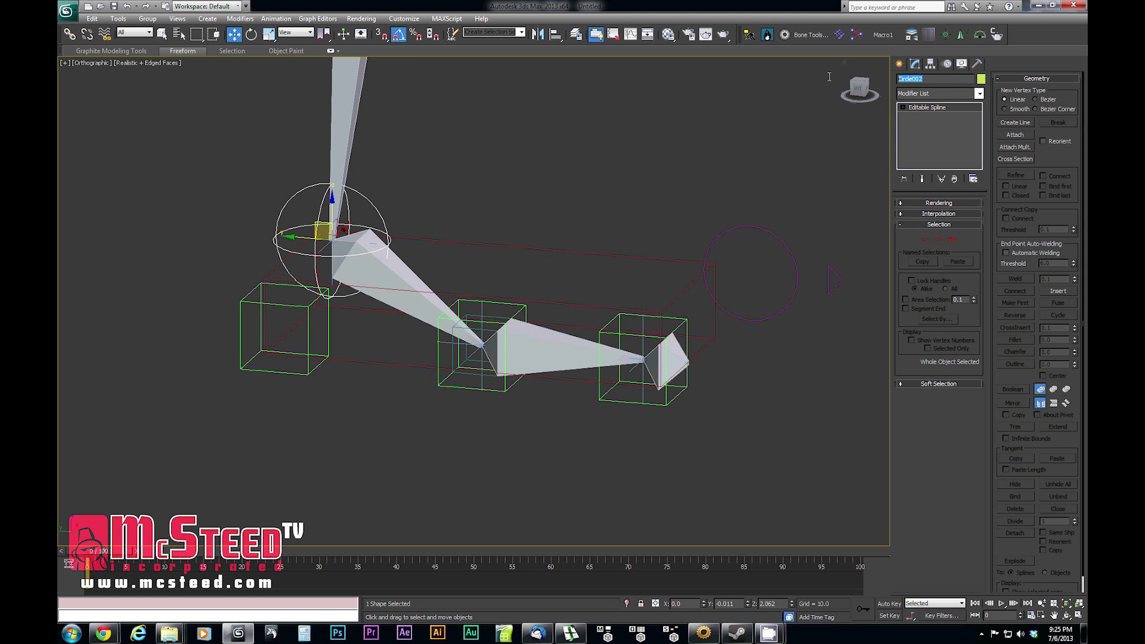
type("CTRL_Ankle")
left_click(784, 241)
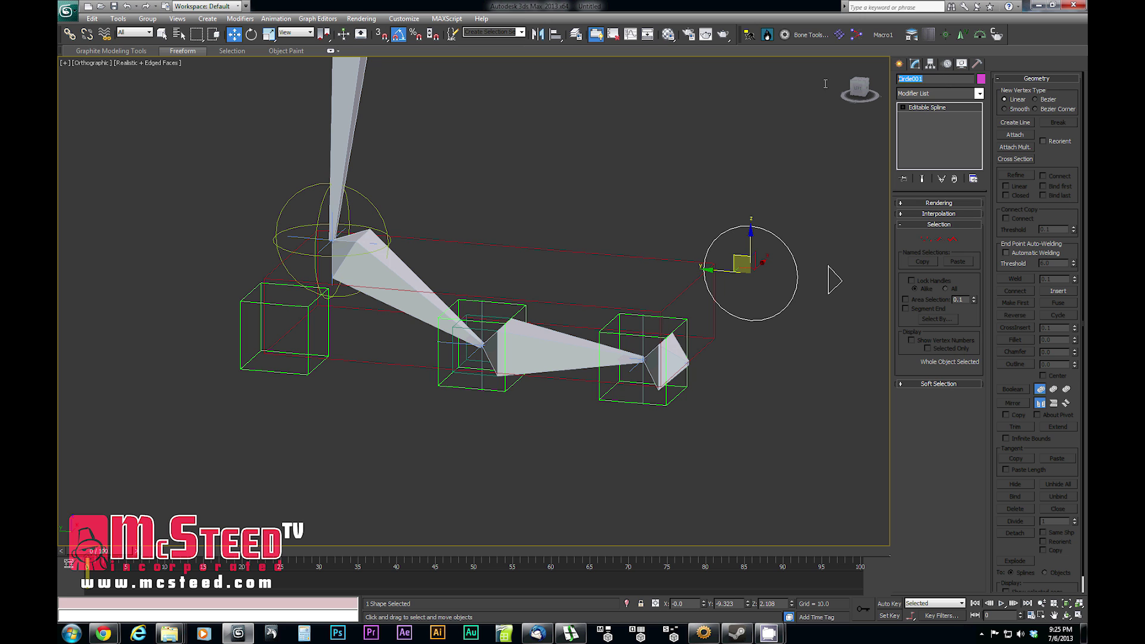
type("CTRL_FootRoll")
Link the heel helper Help_Heel to CTRL_Ankle as its parent
middle_click_drag(349, 335, 344, 351, "alt")
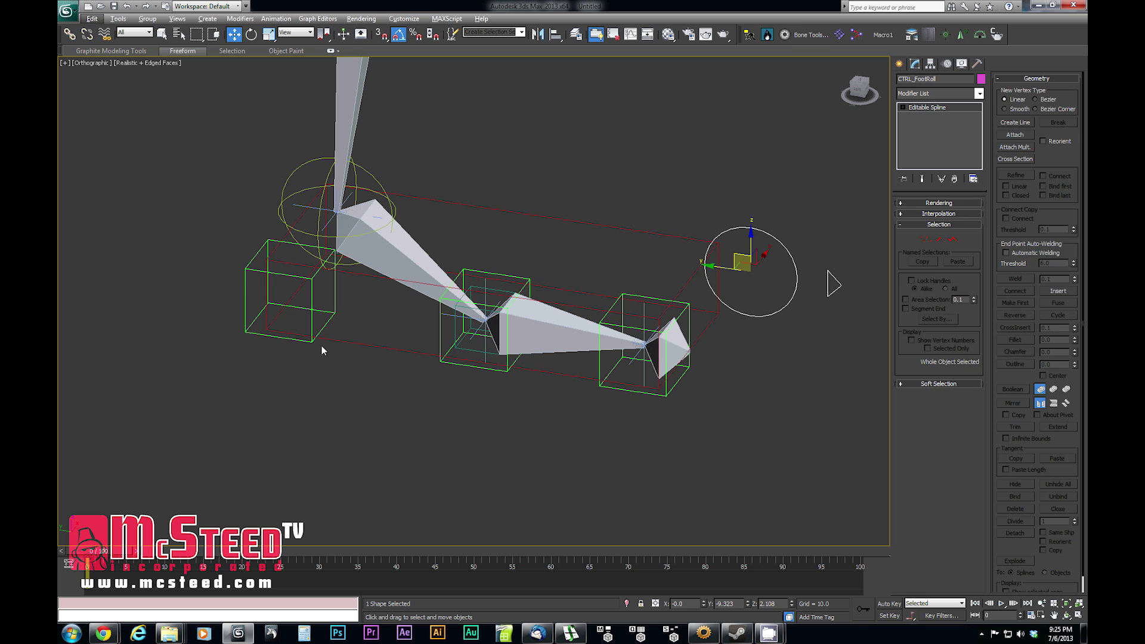
left_click(304, 339)
left_click_drag(275, 273, 338, 232)
right_click(338, 232)
middle_click_drag(353, 289, 361, 277, "alt")
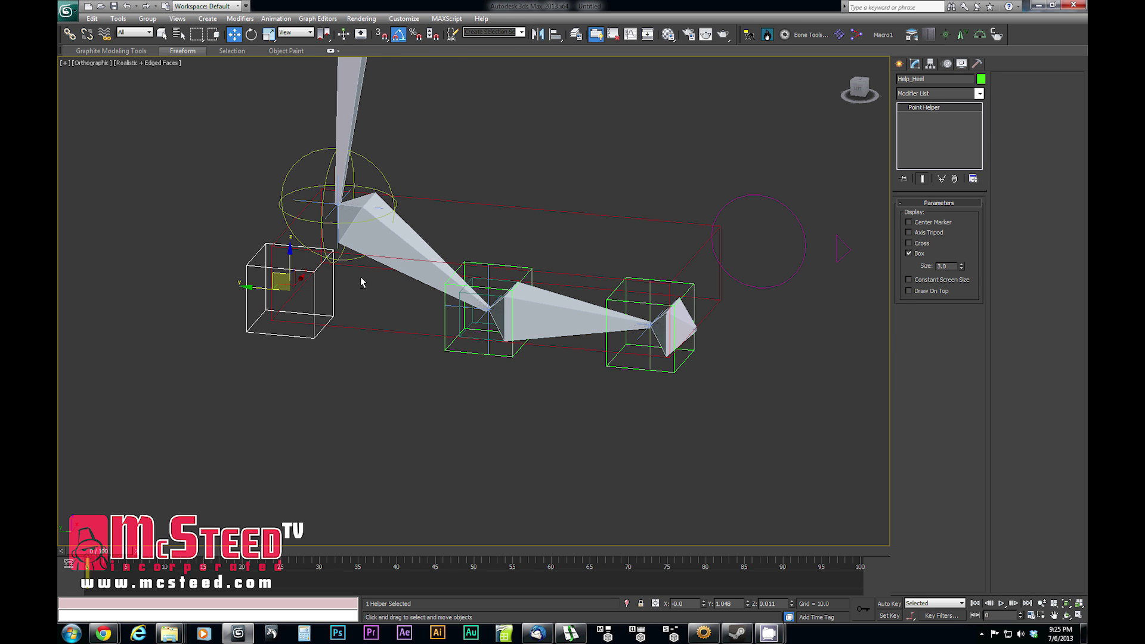
left_click(69, 34)
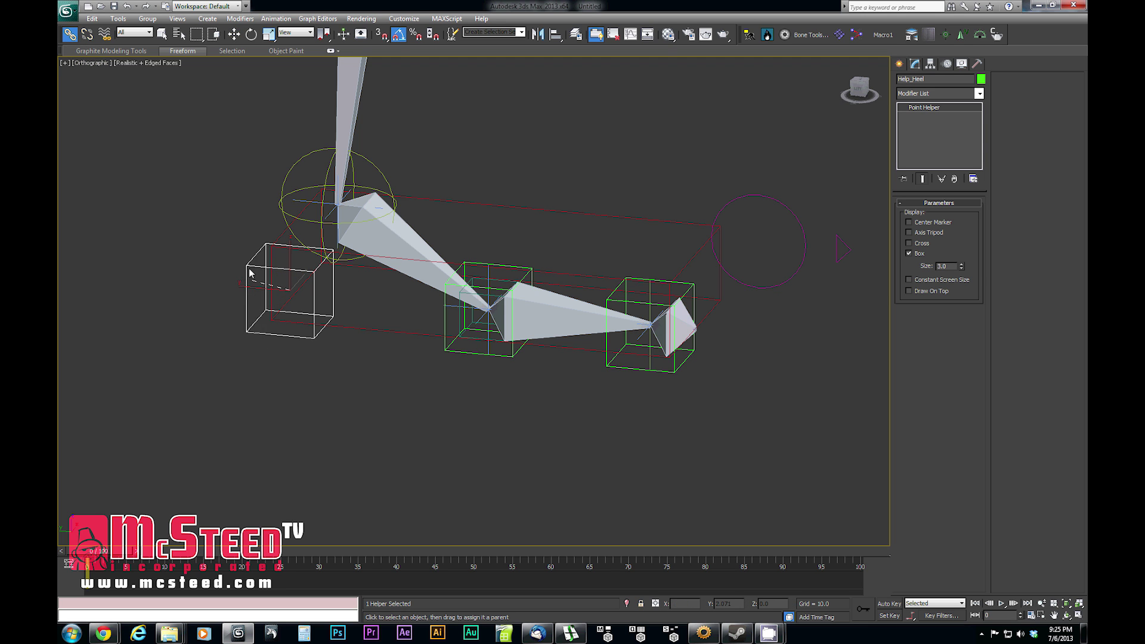
left_click_drag(251, 274, 247, 254)
left_click_drag(268, 204, 282, 202)
scroll(362, 335, "down", 2)
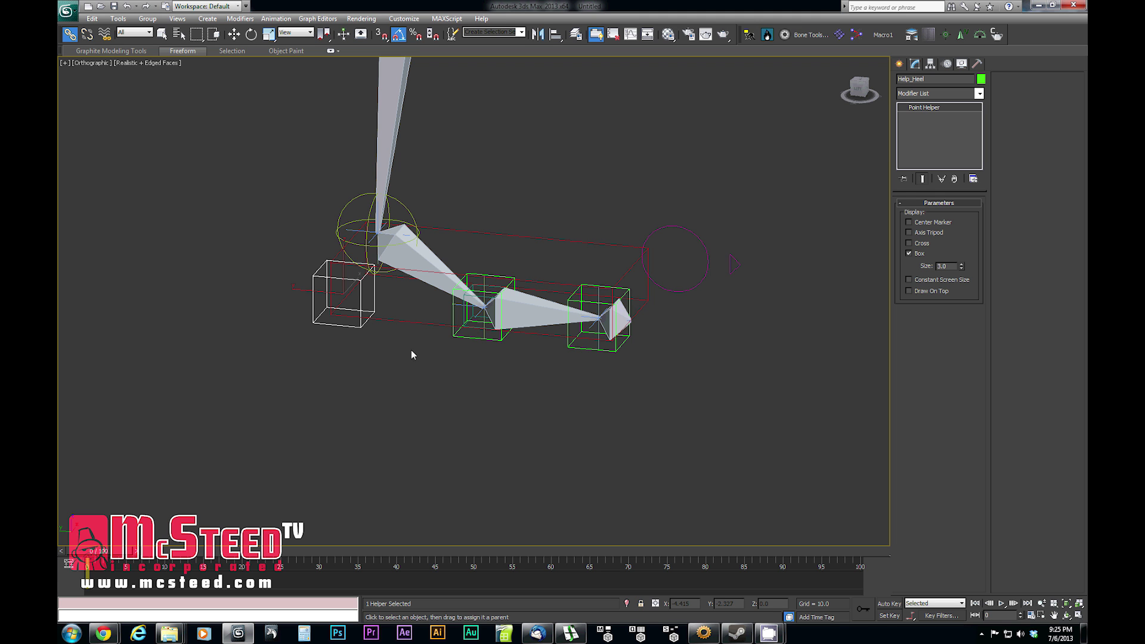
Test the hierarchy by moving CTRL_Foot in the YZ plane, and undo the move
key("e")
left_click(472, 231)
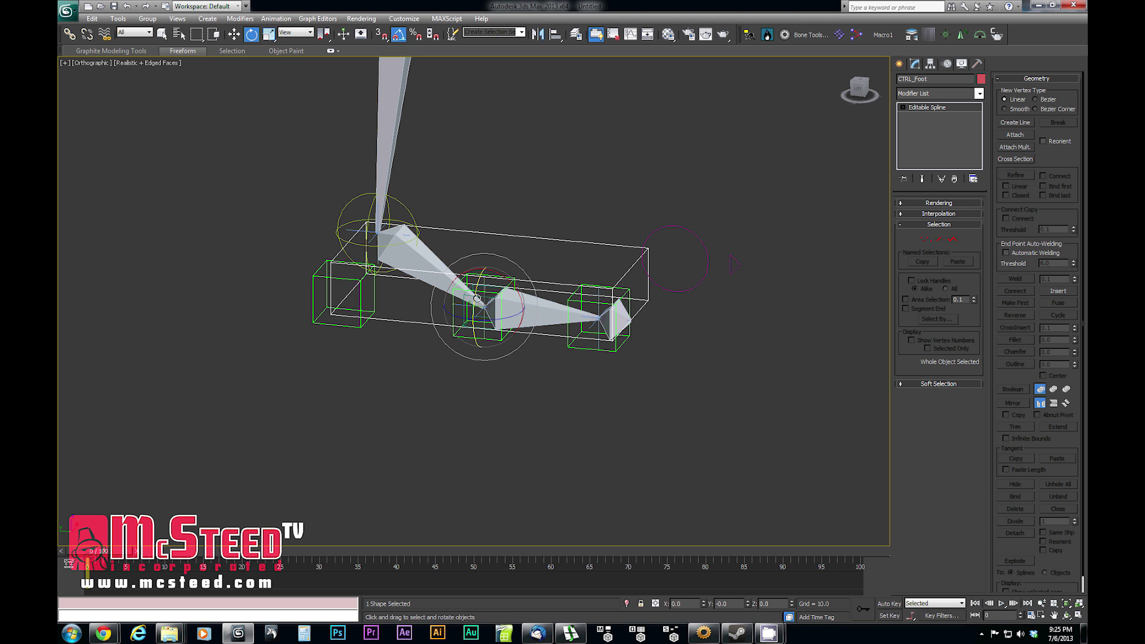
key("w")
left_click_drag(469, 291, 451, 305)
scroll(477, 369, "up", 4)
middle_click_drag(477, 369, 487, 385)
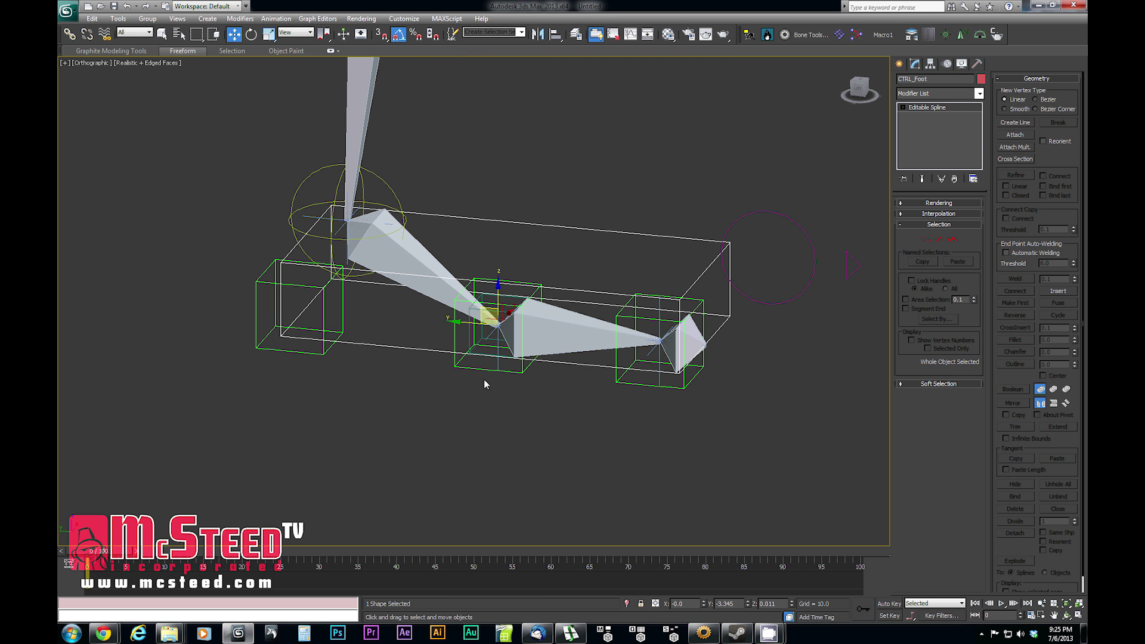
left_click_drag(491, 250, 451, 305)
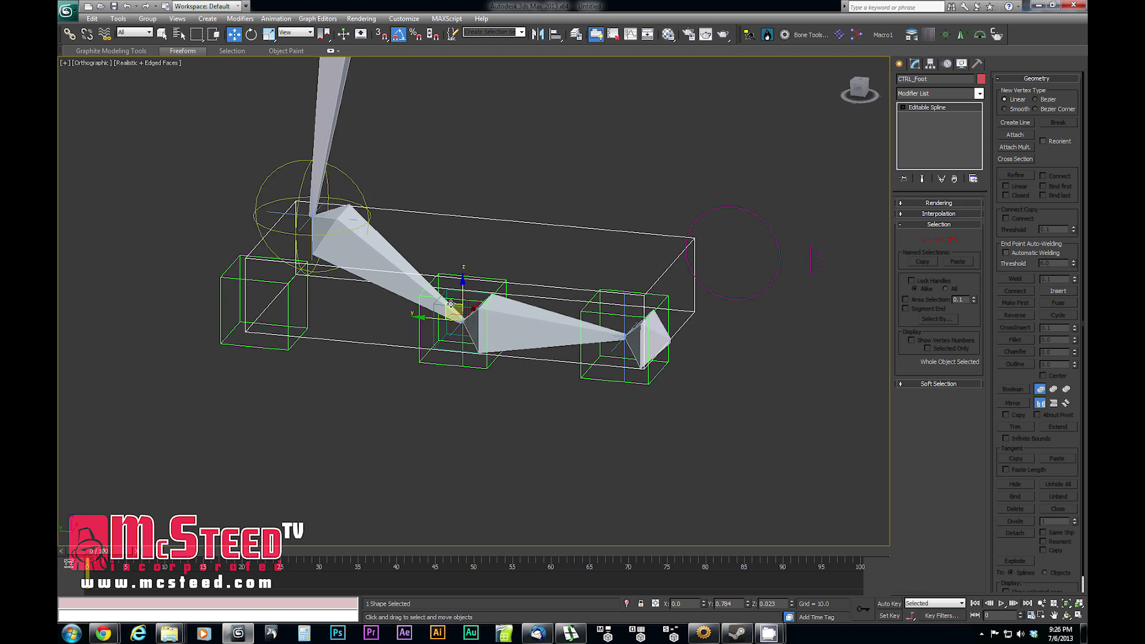
key("ctrl+z")
Test the foot setup by freely rotating CTRL_Ankle, and undo the rotation
left_click(383, 182)
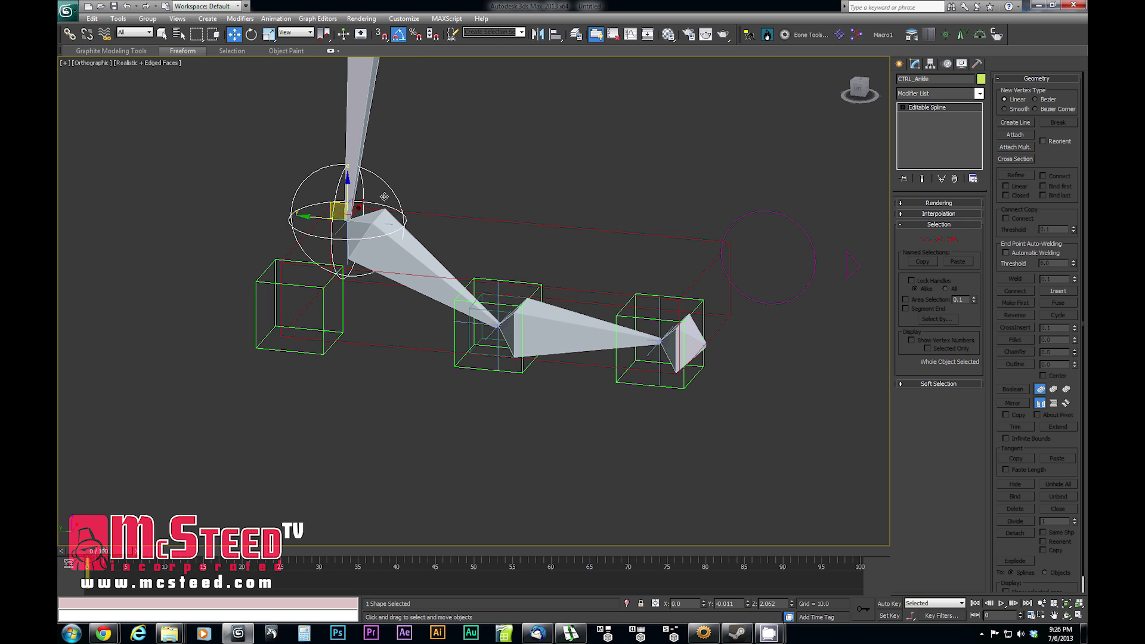
key("e")
left_click_drag(376, 199, 378, 174)
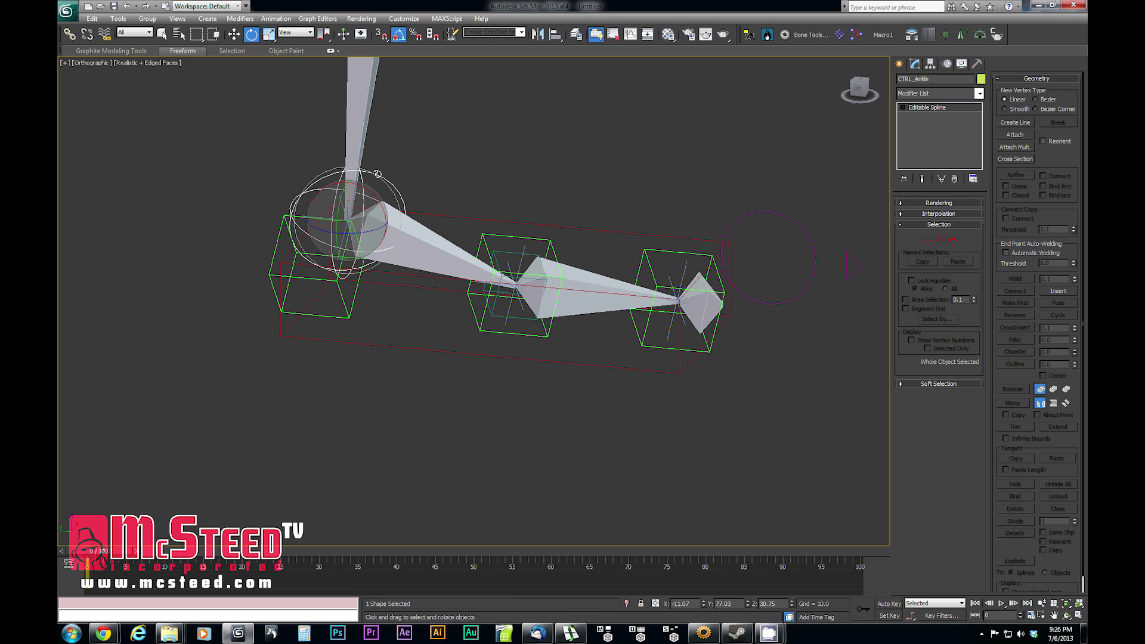
key("ctrl+z")
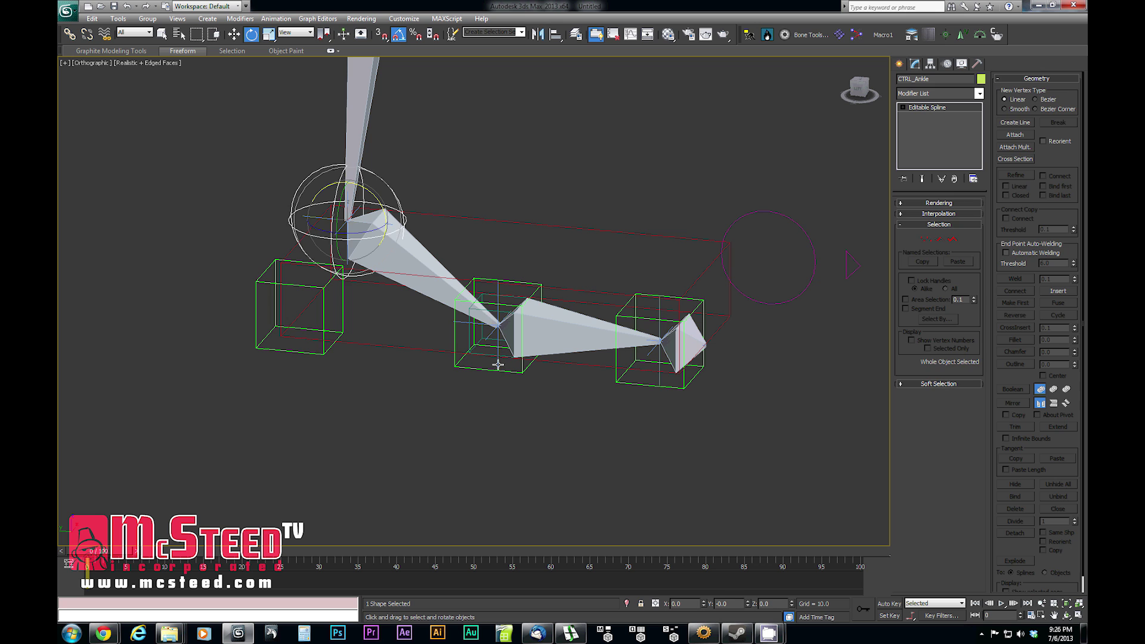
Set the IK solver parent space of Help_IK_Foot and Help_IK_Toe to IK Goal
left_click(498, 365)
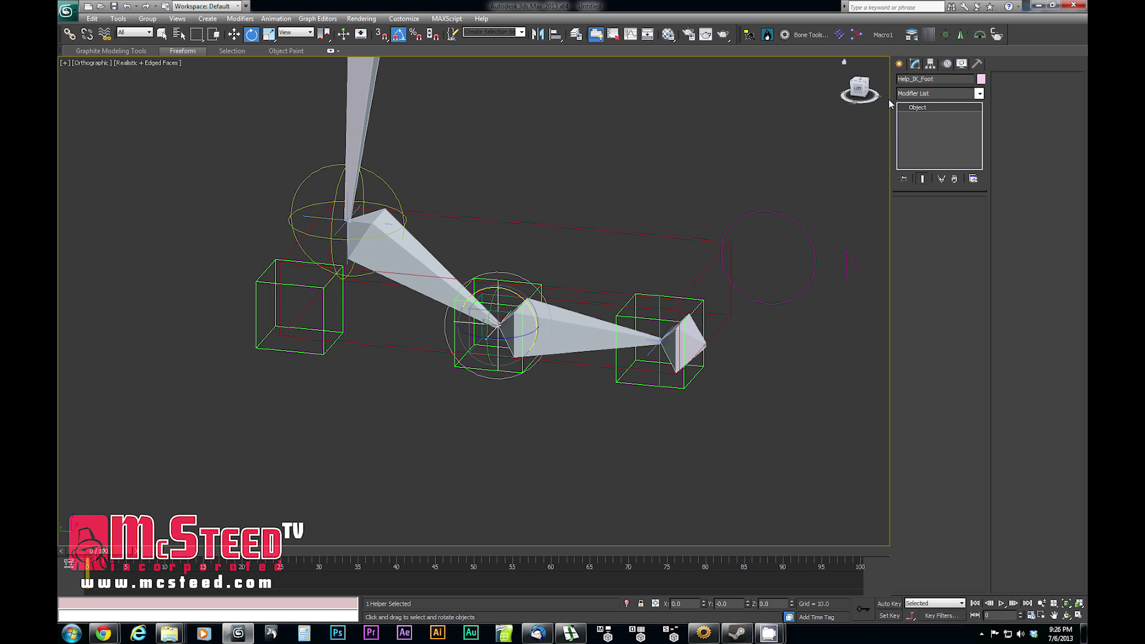
left_click(310, 218)
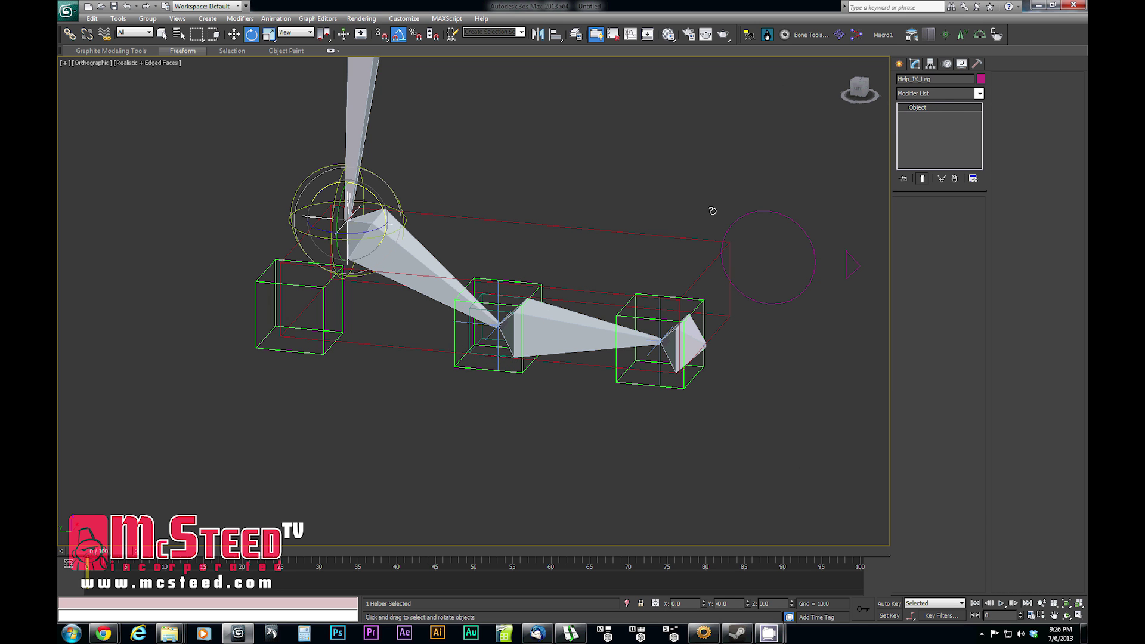
left_click(947, 64)
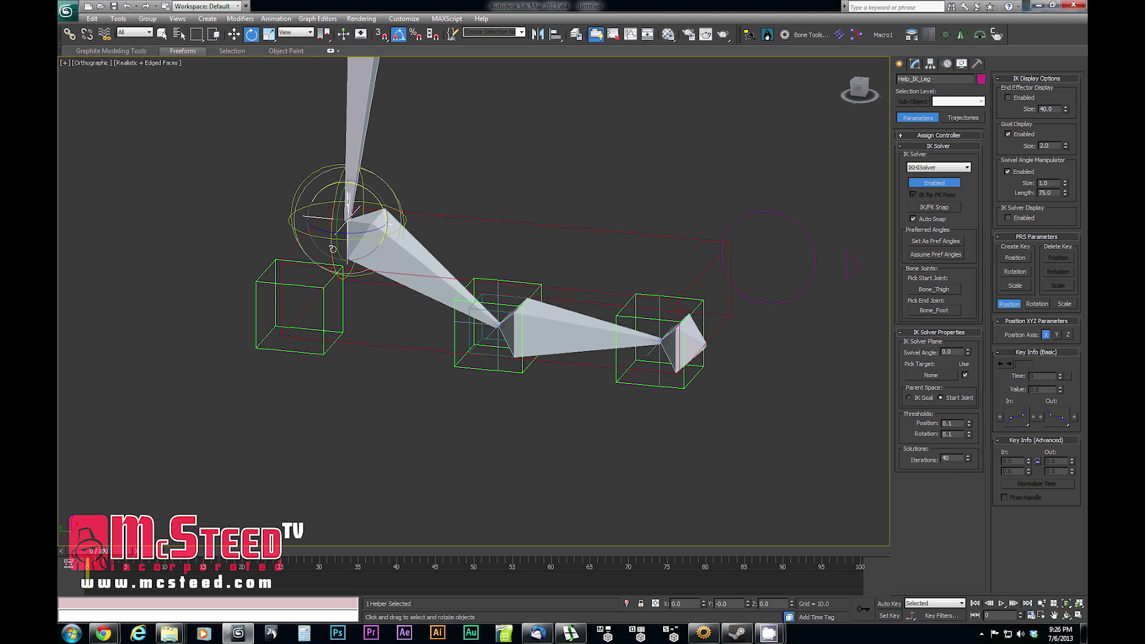
middle_click_drag(644, 349, 629, 352, "alt")
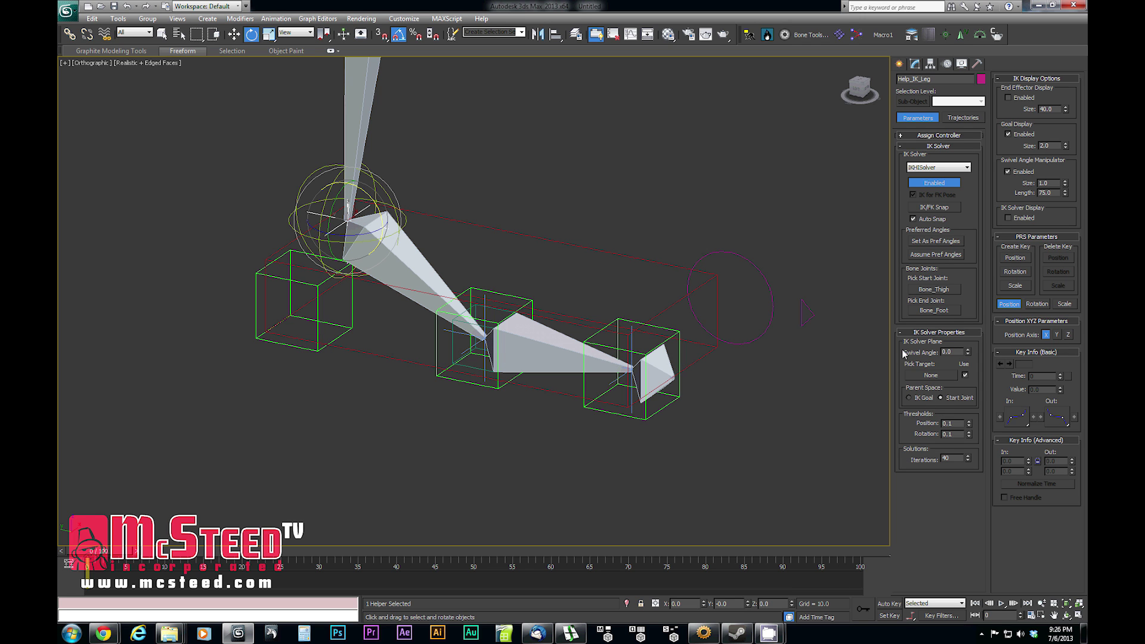
left_click(485, 298)
left_click(912, 398)
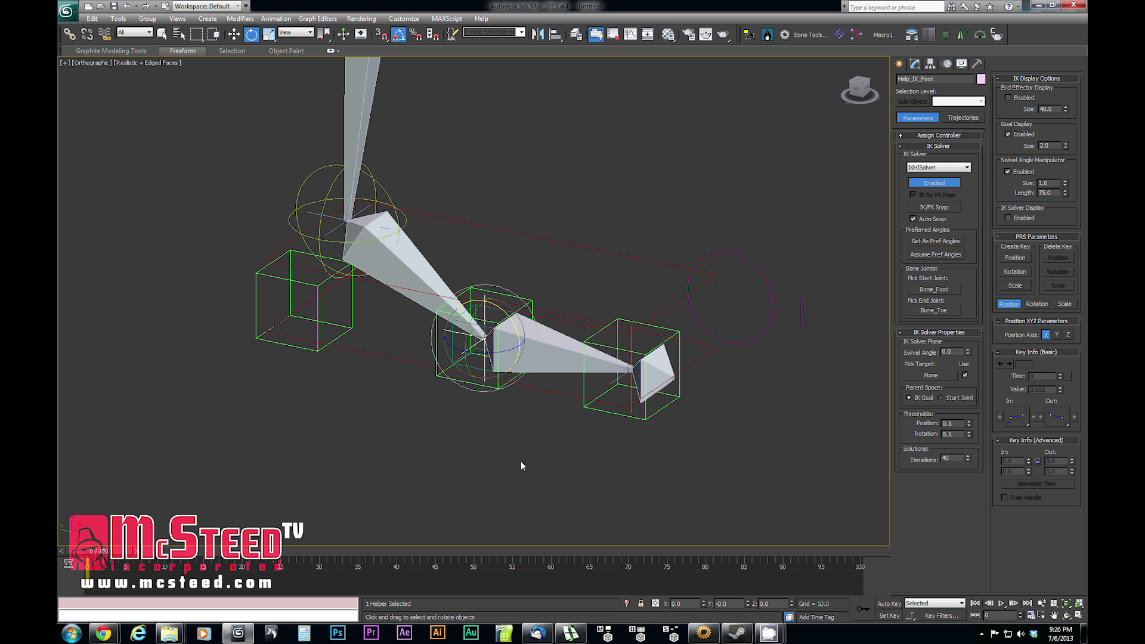
left_click(613, 381)
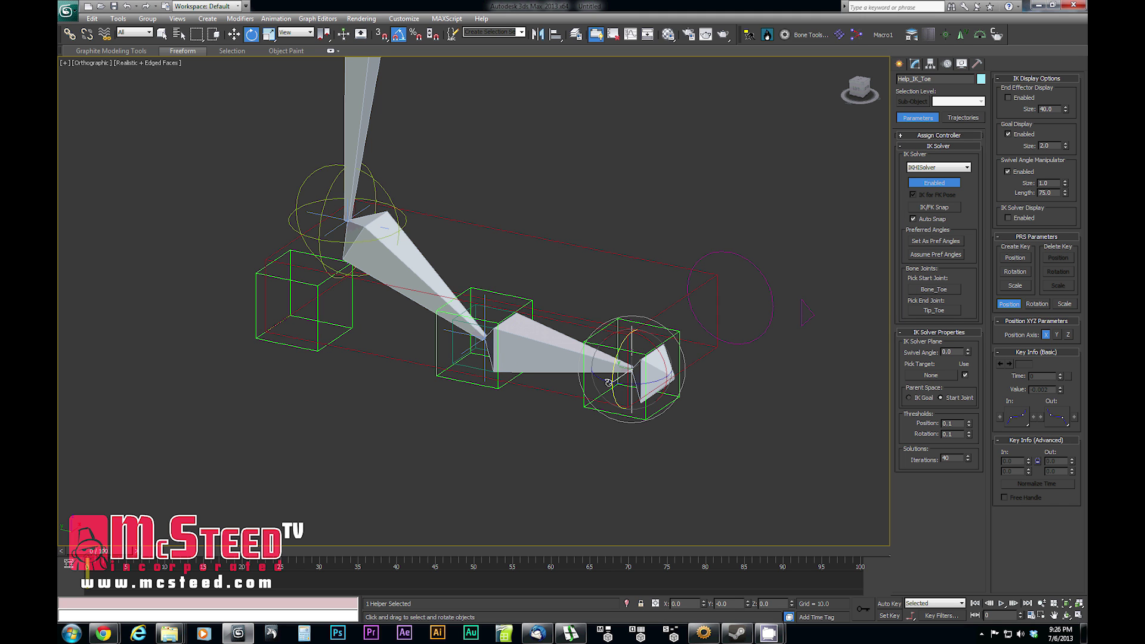
left_click(910, 397)
Try rotating CTRL_Ankle with the new parent space setting and restore its orientation
middle_click_drag(400, 301, 427, 363)
left_click(416, 273)
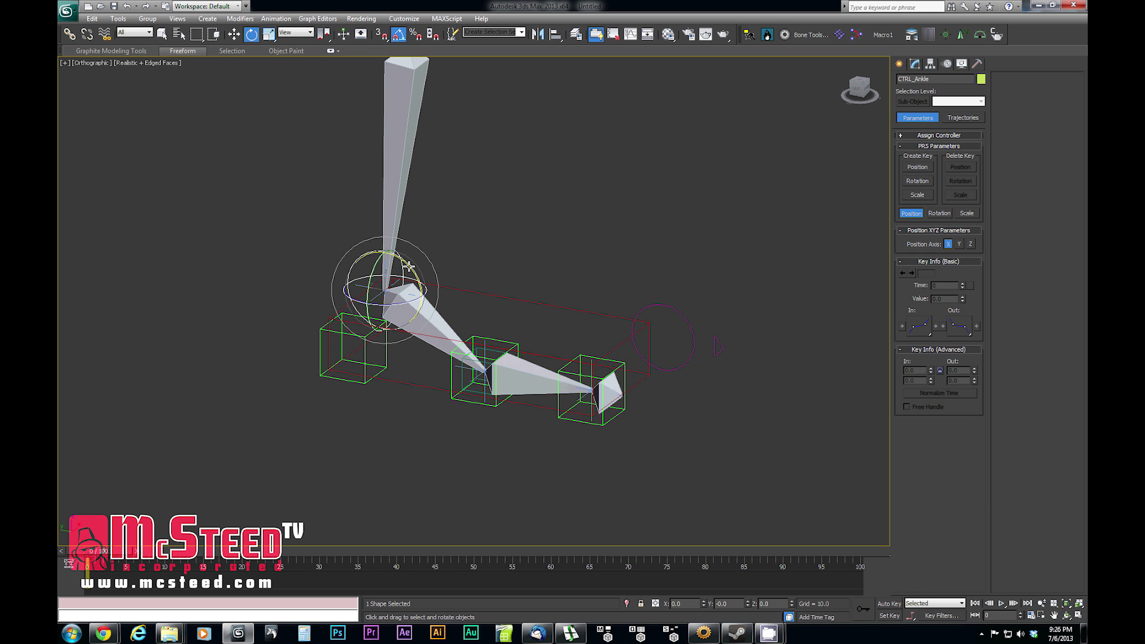
mouse_move(391, 279)
left_mouse_down()
mouse_move(377, 322)
mouse_move(408, 249)
mouse_move(387, 301)
mouse_move(394, 281)
left_mouse_up()
scroll(436, 434, "down", 3)
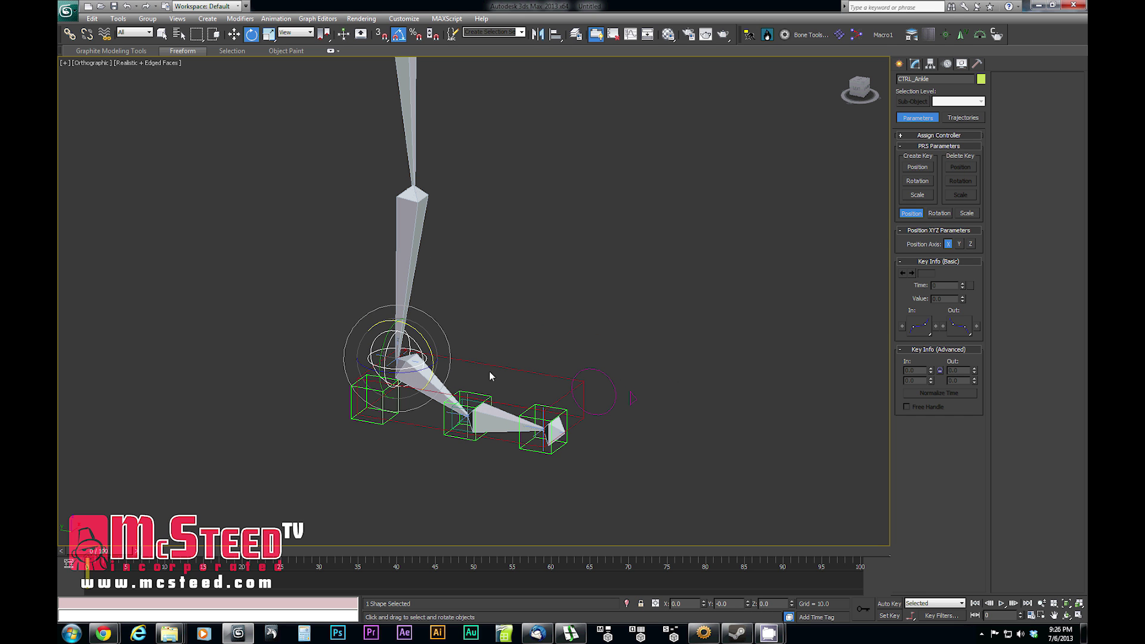
Try rotating CTRL_Foot about its vertical axis and cancel the rotation
left_click(455, 410)
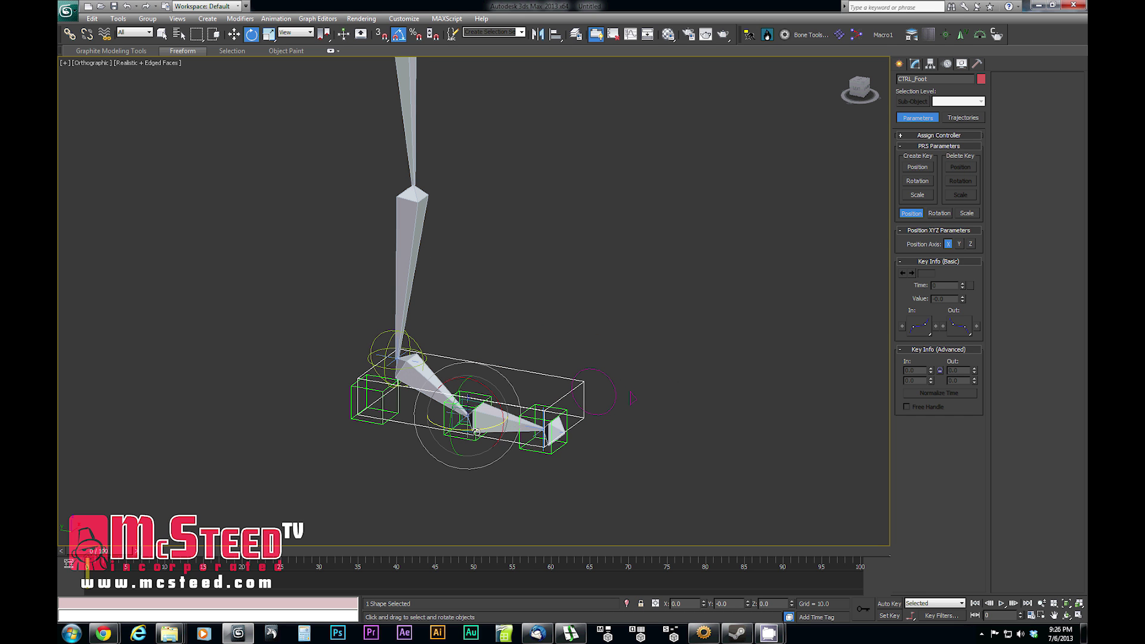
left_click_drag(476, 434, 527, 424)
right_click(527, 424)
Try rotating CTRL_Ankle about its vertical axis and restore its orientation
left_click(416, 341)
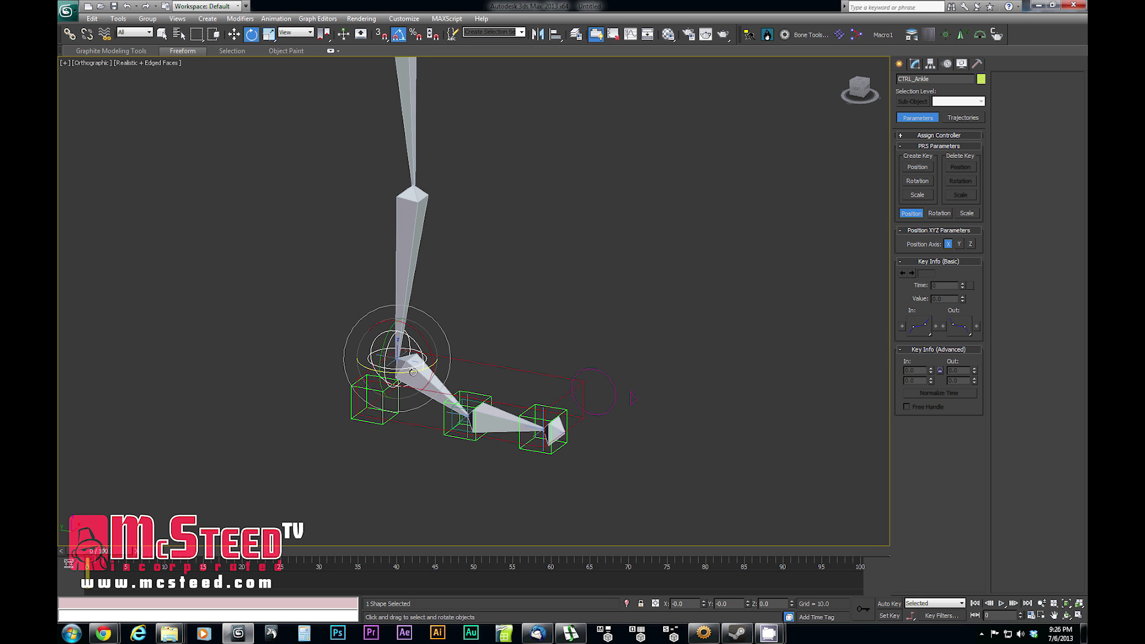
mouse_move(412, 373)
left_mouse_down()
mouse_move(246, 381)
mouse_move(729, 380)
left_mouse_up()
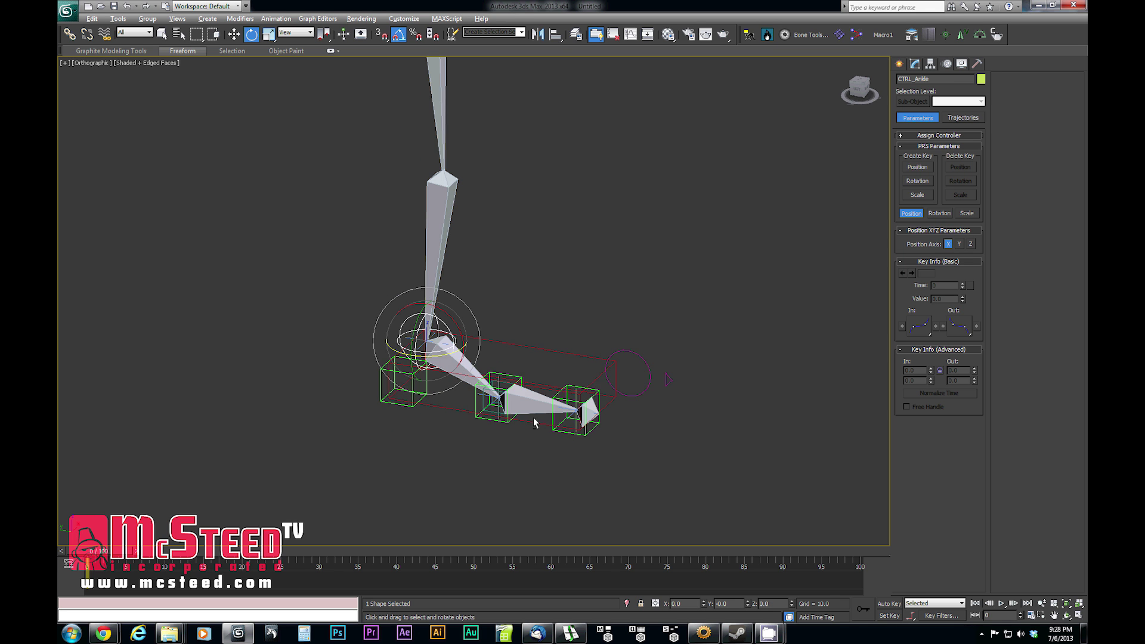
mouse_move(534, 419)
middle_mouse_down("alt")
mouse_move(543, 414)
mouse_move(529, 416)
middle_mouse_up("alt")
scroll(526, 421, "up", 3)
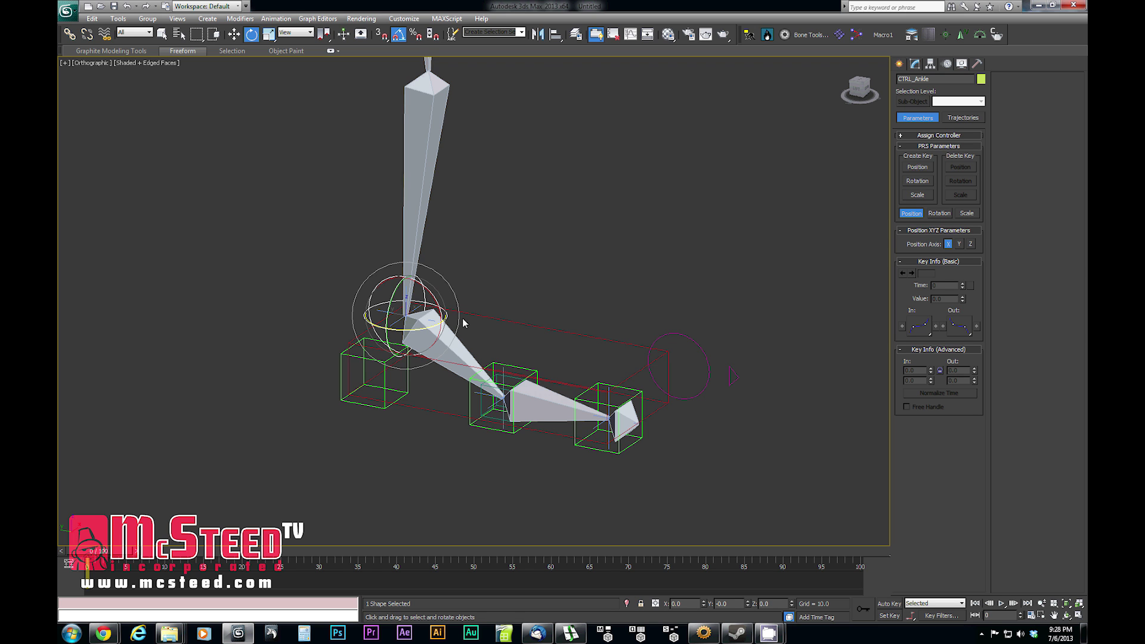
Examine the CTRL_FootRoll and CTRL_Foot controls and the foot bones and helpers around them
scroll(458, 352, "down", 2)
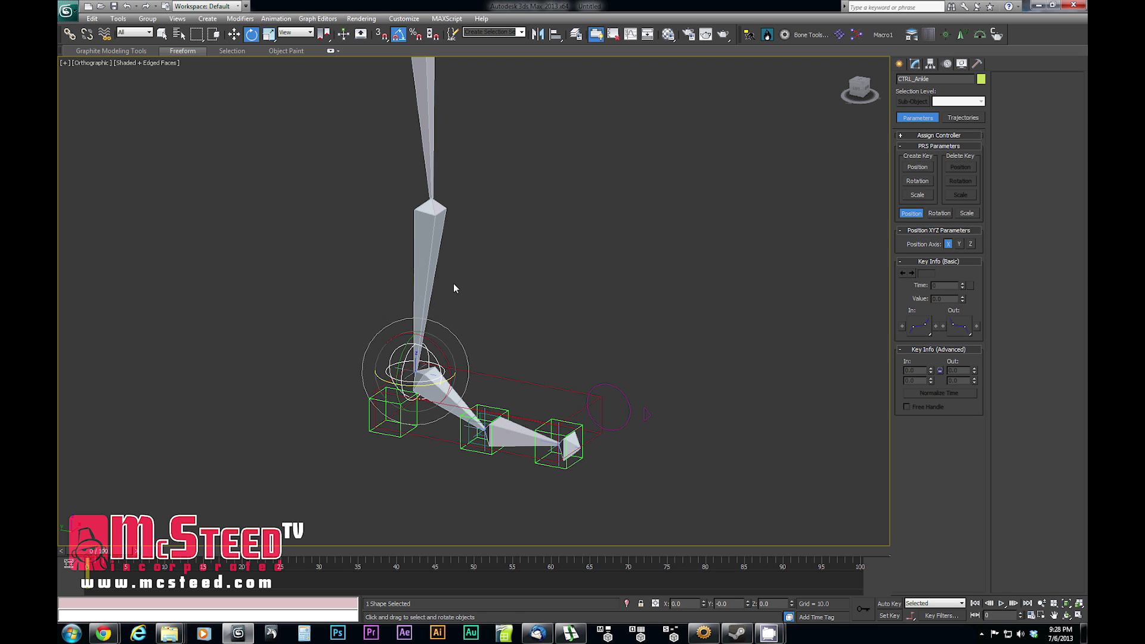
left_click(616, 385)
middle_click_drag(541, 442, 499, 373)
scroll(519, 348, "up", 2)
scroll(498, 372, "down", 1)
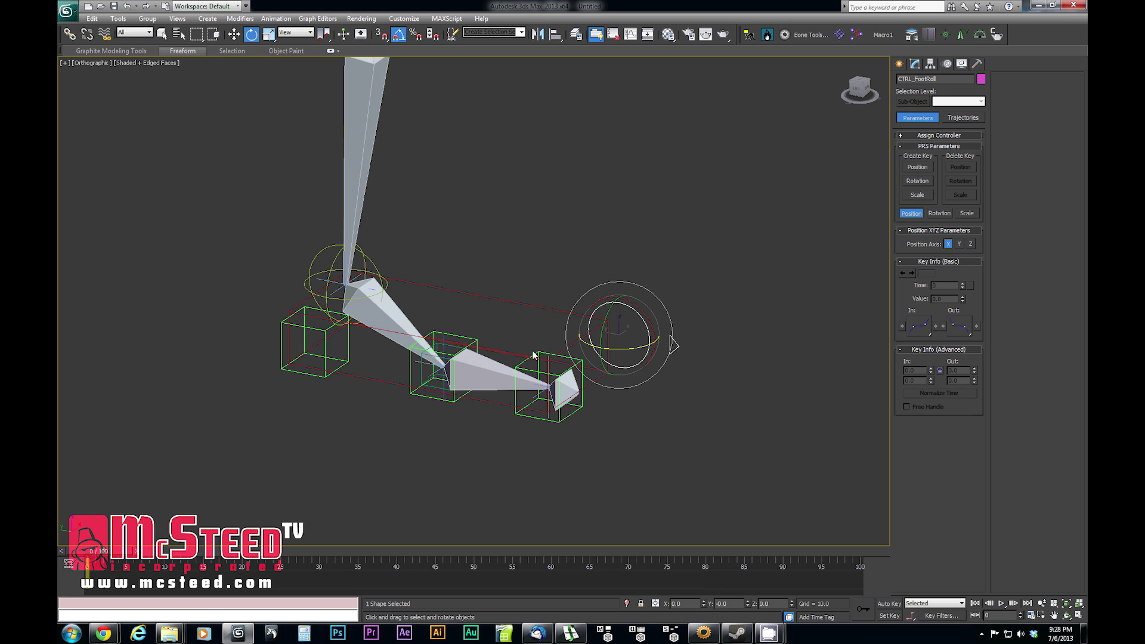
mouse_move(563, 351)
middle_mouse_down("alt")
mouse_move(549, 353)
mouse_move(565, 356)
middle_mouse_up("alt")
scroll(507, 395, "up", 2)
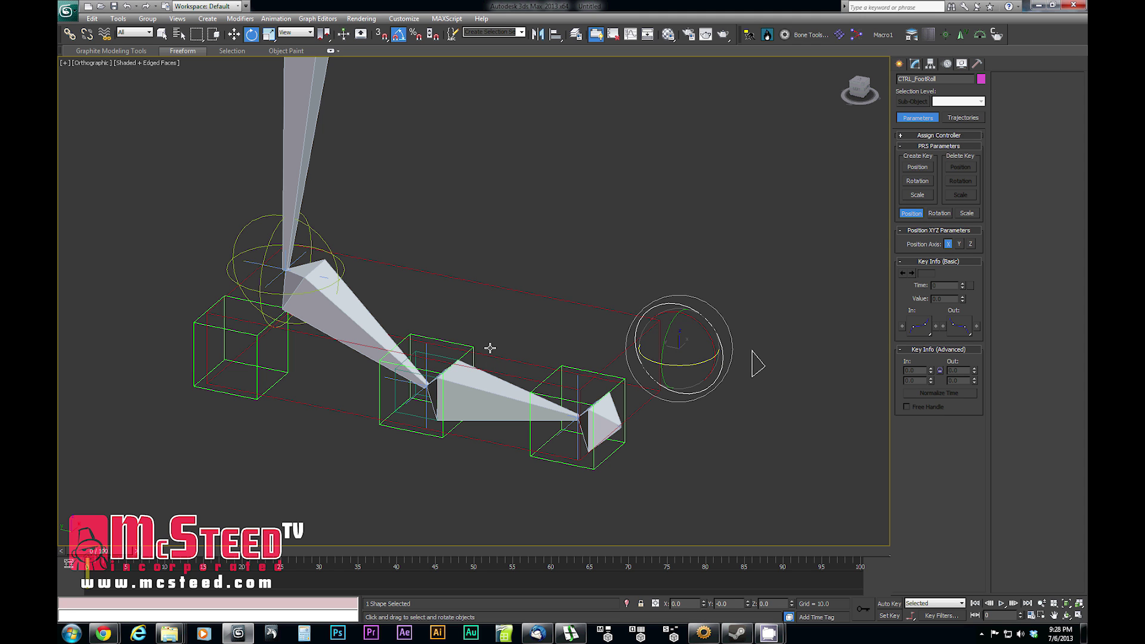
scroll(458, 364, "down", 2)
middle_click_drag(458, 364, 468, 378)
scroll(469, 384, "up", 1)
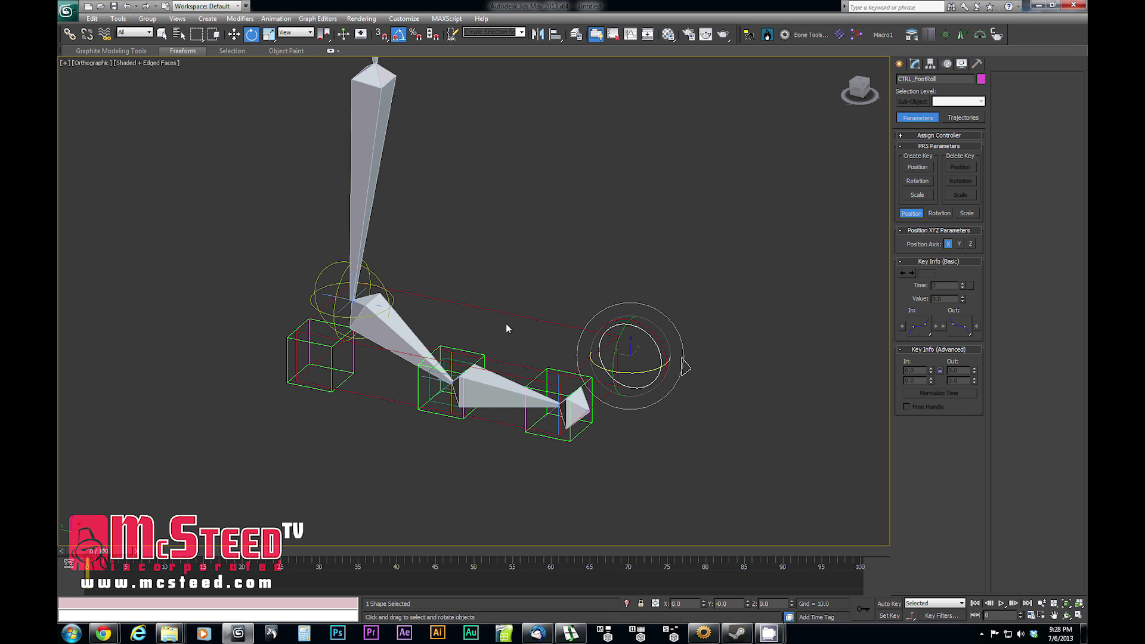
middle_click_drag(478, 316, 488, 364)
scroll(488, 364, "down", 4)
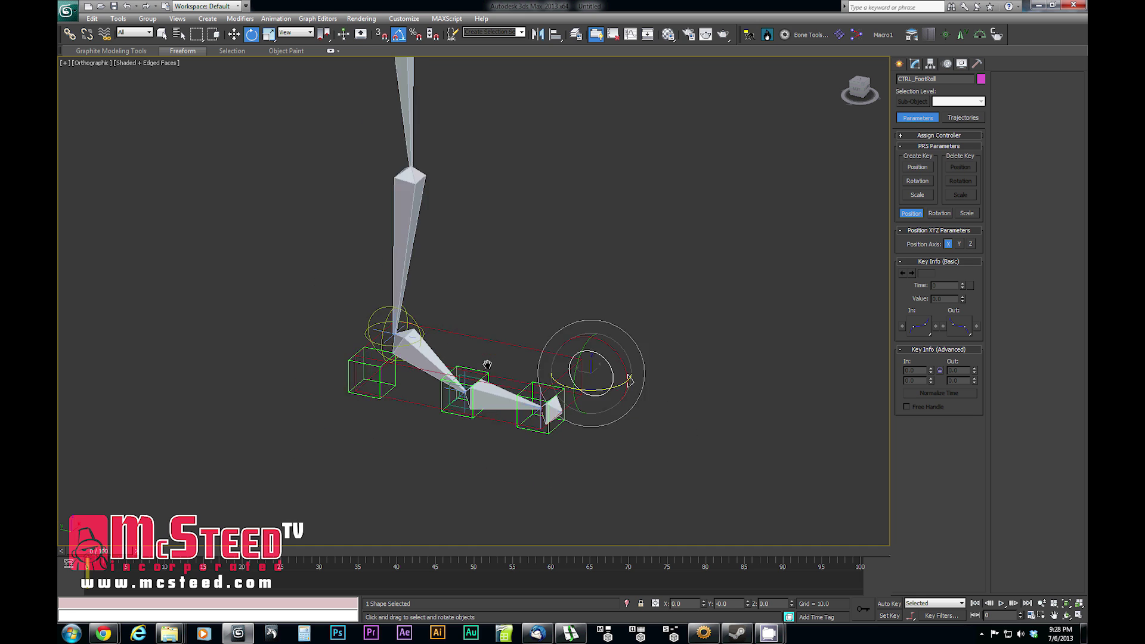
scroll(469, 391, "up", 4)
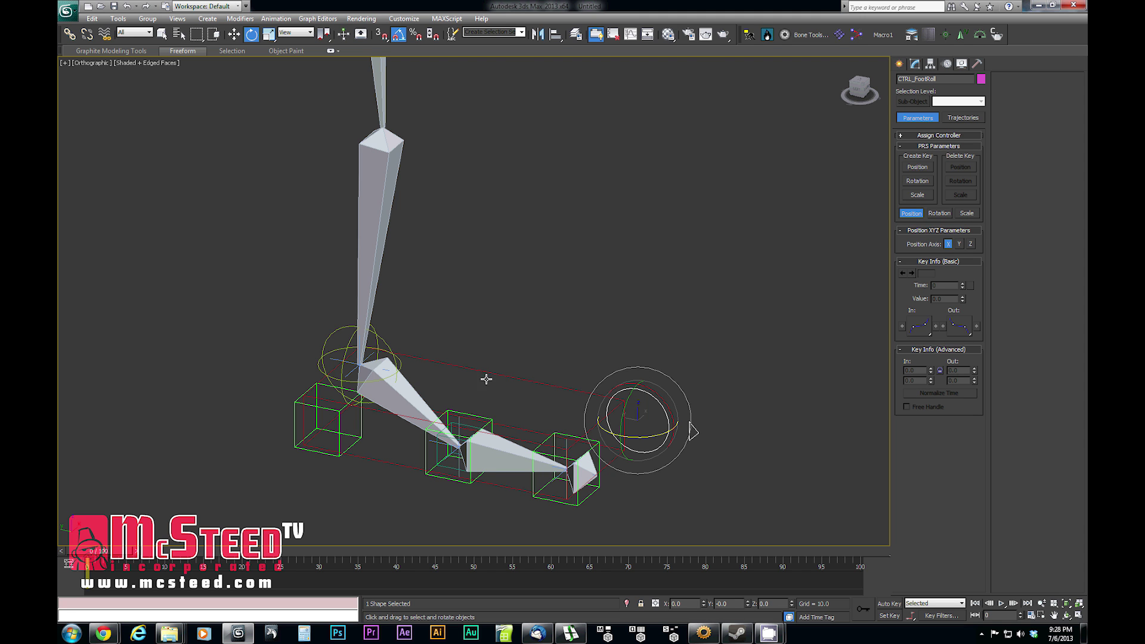
mouse_move(455, 356)
middle_mouse_down()
mouse_move(467, 363)
mouse_move(421, 376)
mouse_move(438, 350)
middle_mouse_up()
scroll(466, 363, "down", 4)
scroll(422, 376, "up", 4)
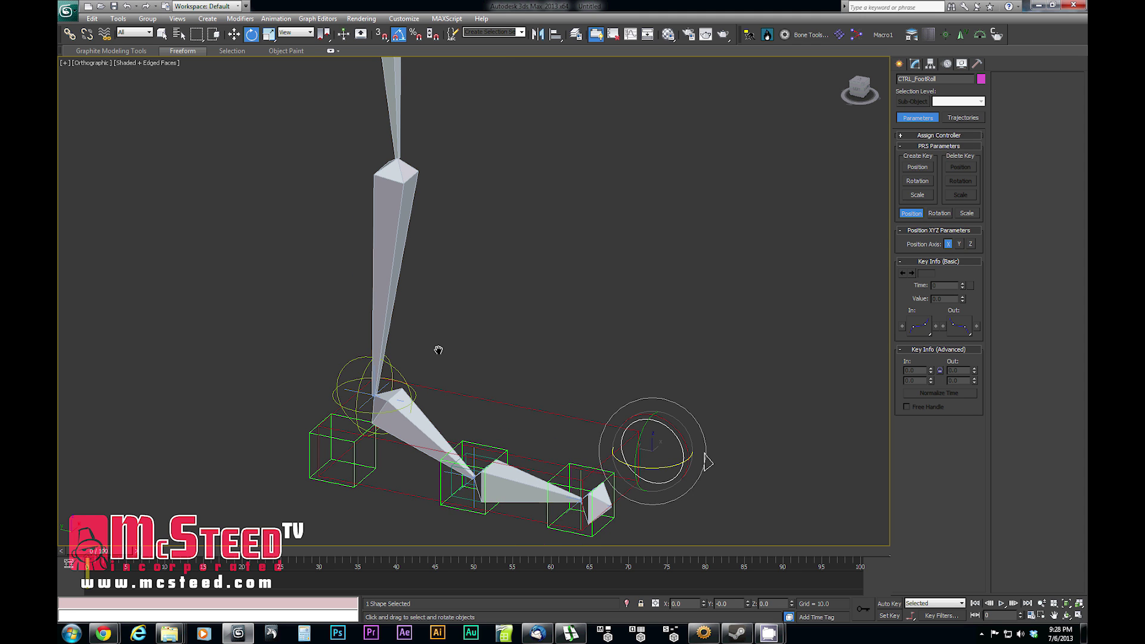
left_click(496, 403)
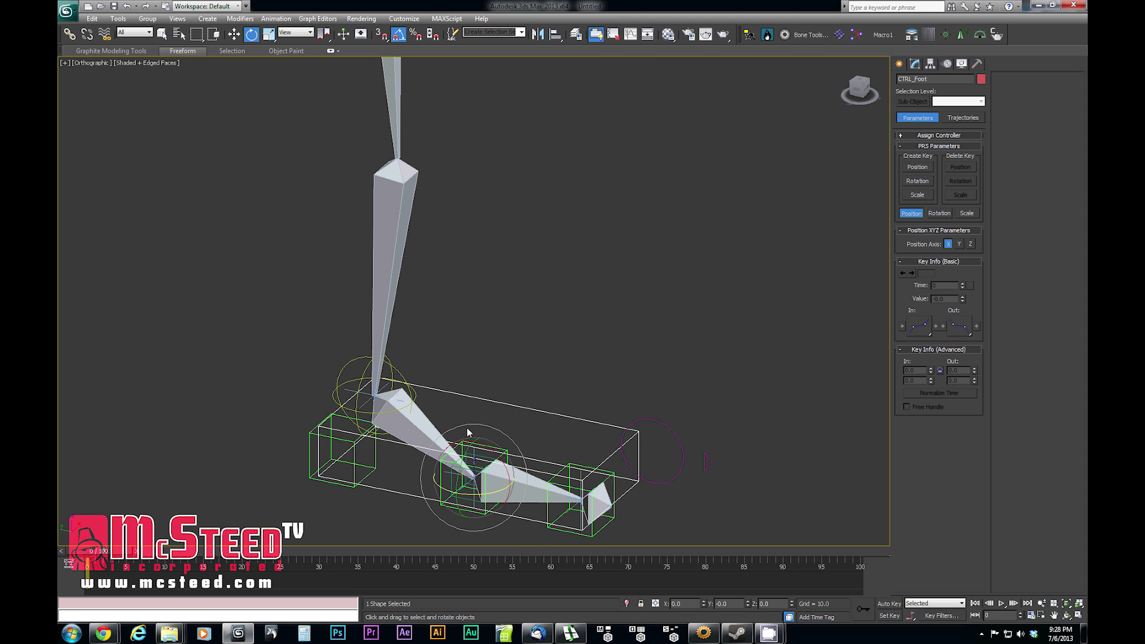
middle_click_drag(467, 433, 488, 367)
key("w")
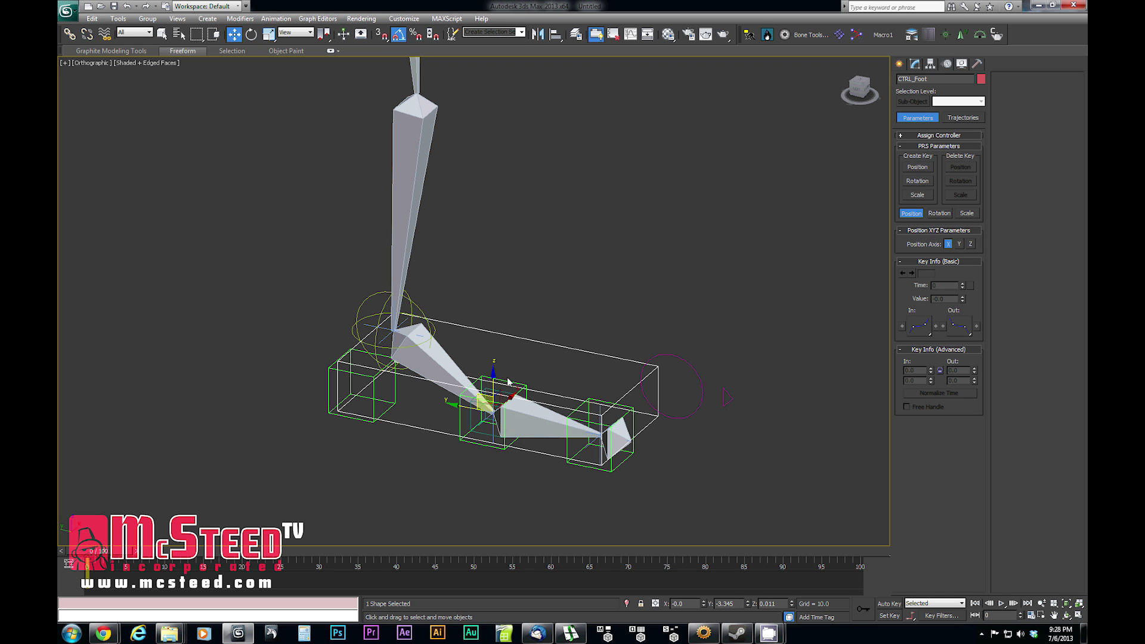
middle_click_drag(577, 430, 680, 391, "alt")
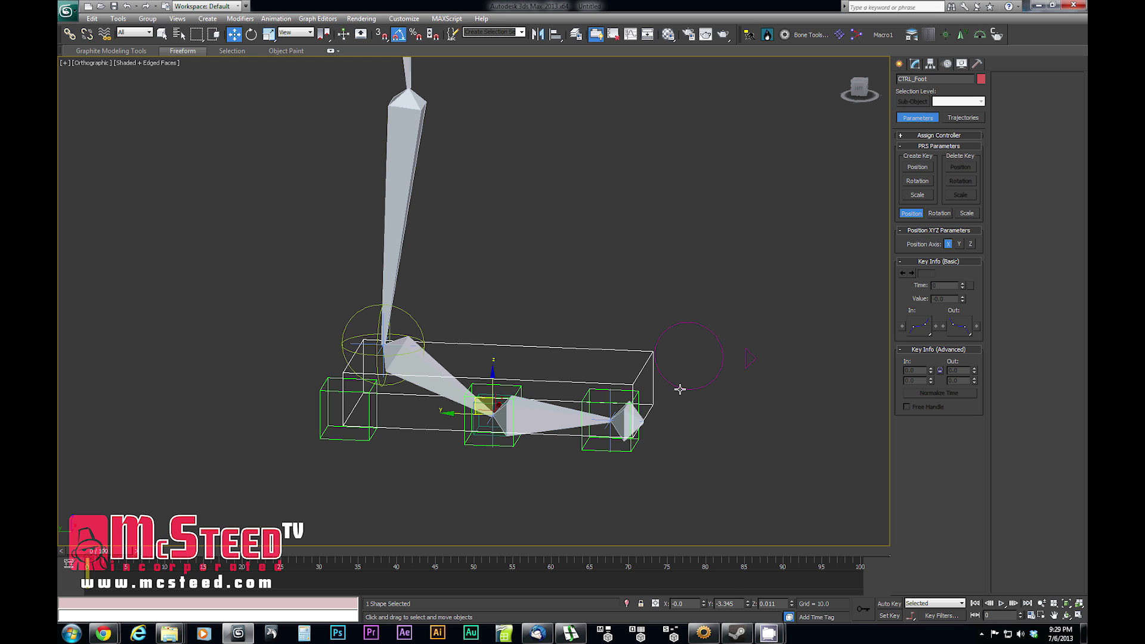
Try rotating the CTRL_FootRoll control and the Help_Toe helper at the tip of the foot
left_click(702, 324)
key("e")
left_click_drag(713, 323, 749, 363)
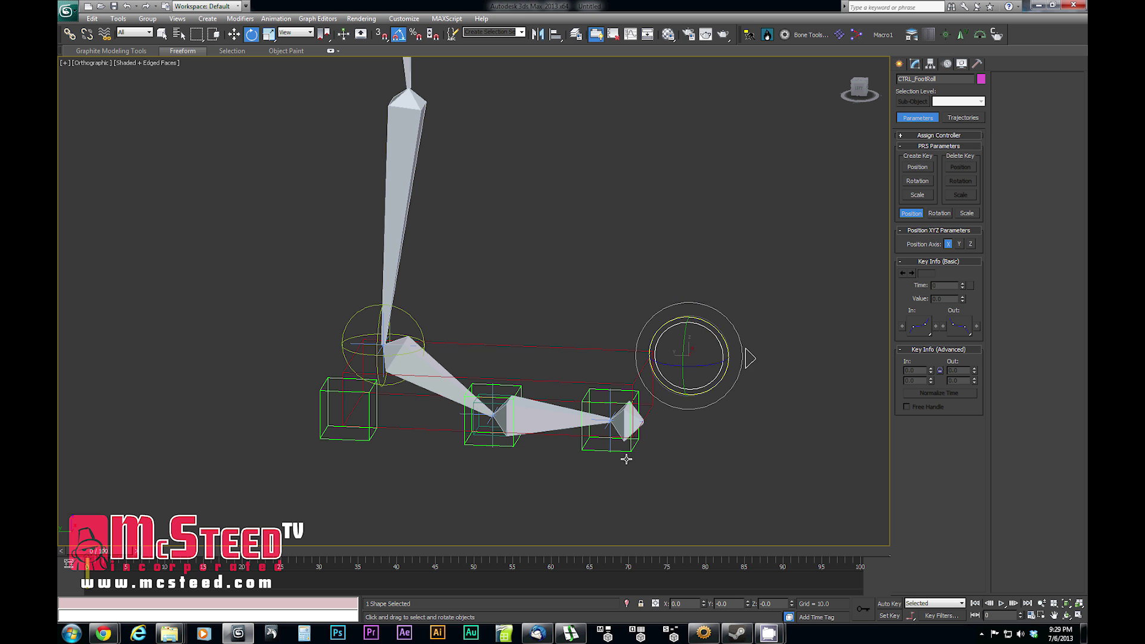
left_click(632, 455)
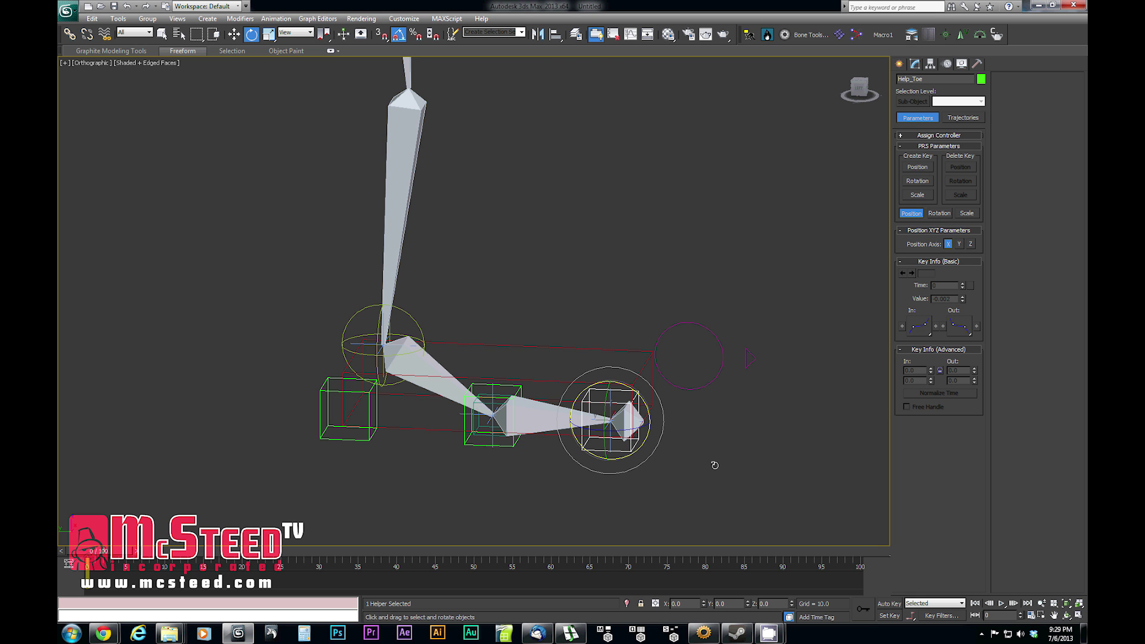
left_click_drag(634, 391, 746, 452)
right_click(746, 452)
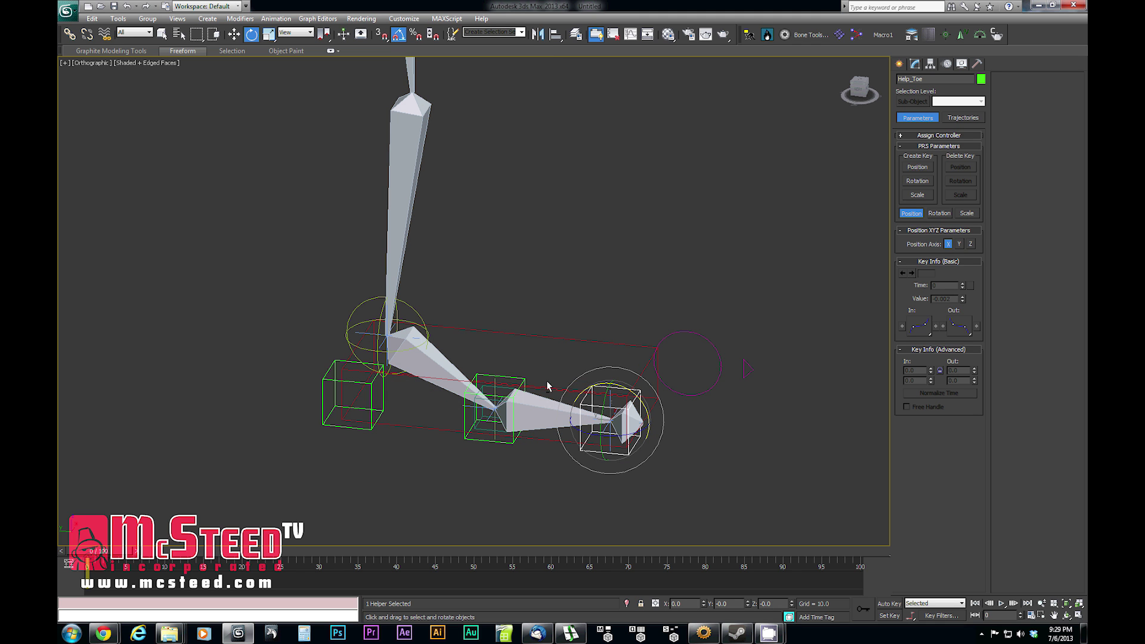
Open the Reaction Manager with the foot rig in view
middle_click_drag(613, 428, 558, 411)
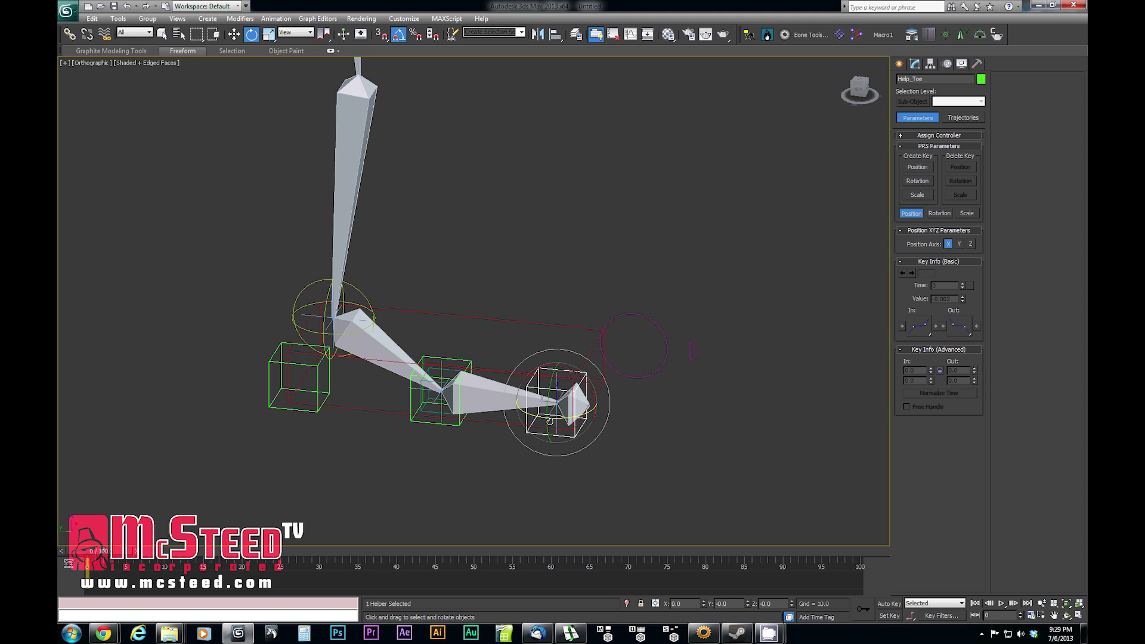
middle_click_drag(550, 420, 549, 422, "alt")
scroll(486, 406, "up", 3)
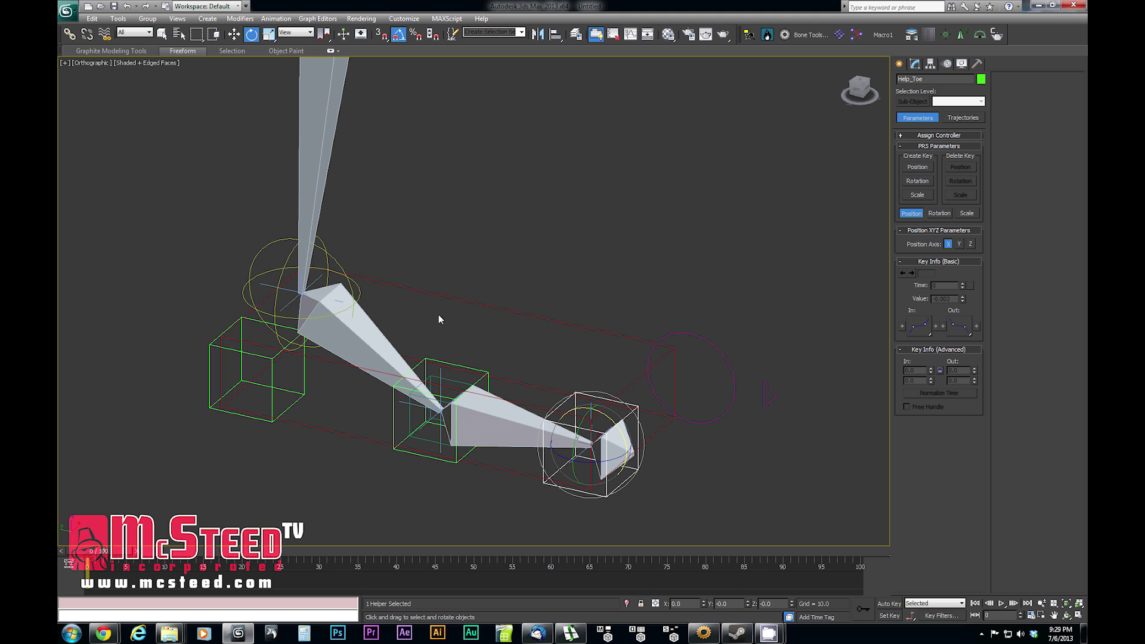
middle_click_drag(439, 320, 455, 281)
left_click(272, 20)
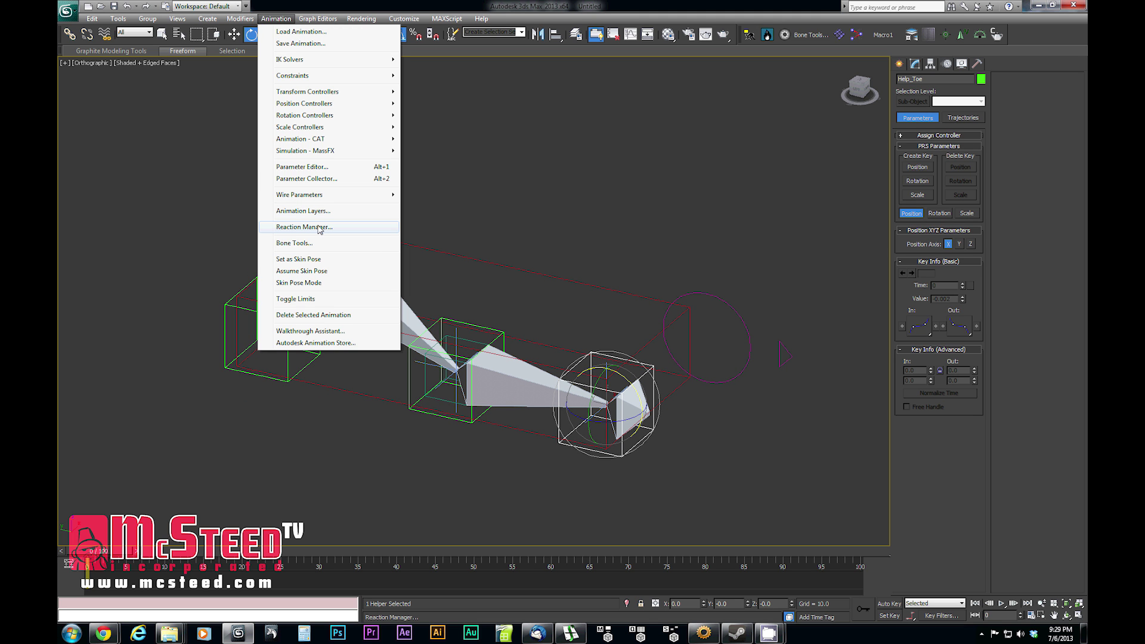
left_click(305, 228)
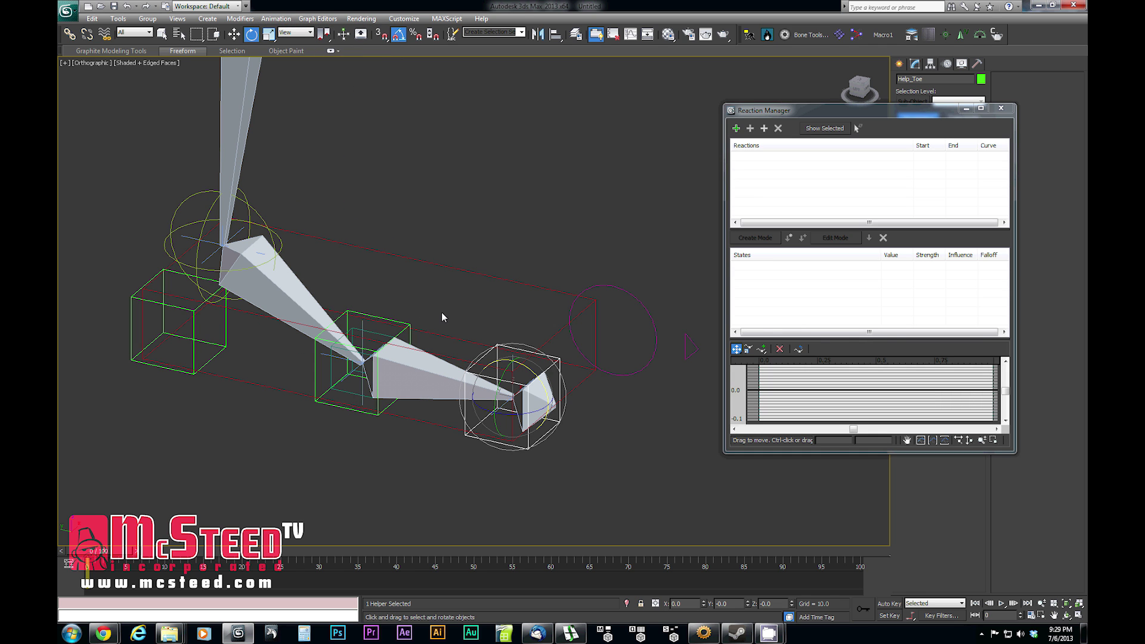
Freeze the transforms of the CTRL_FootRoll, foot and ankle controls together, accepting the extra controller level
left_click(635, 293)
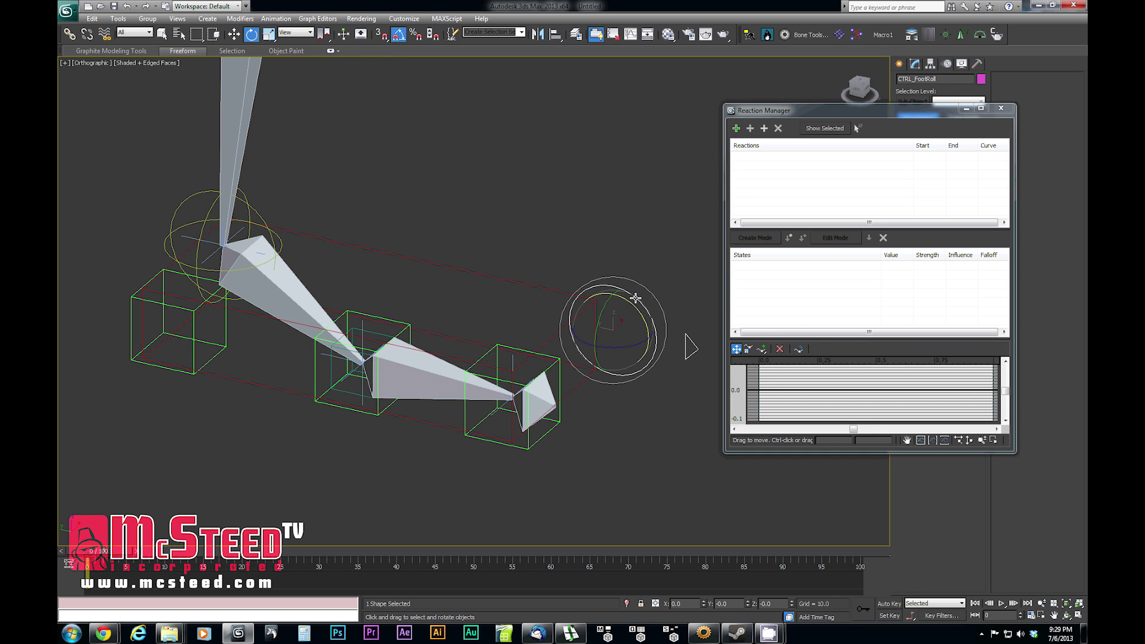
left_click(469, 270, "ctrl")
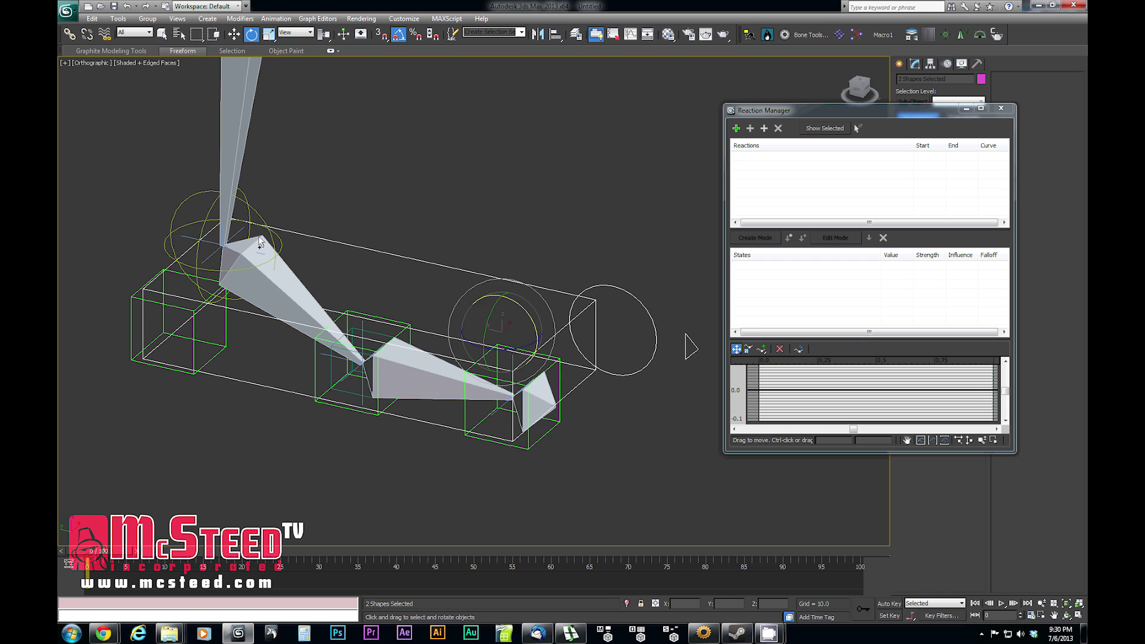
left_click(198, 198, "ctrl")
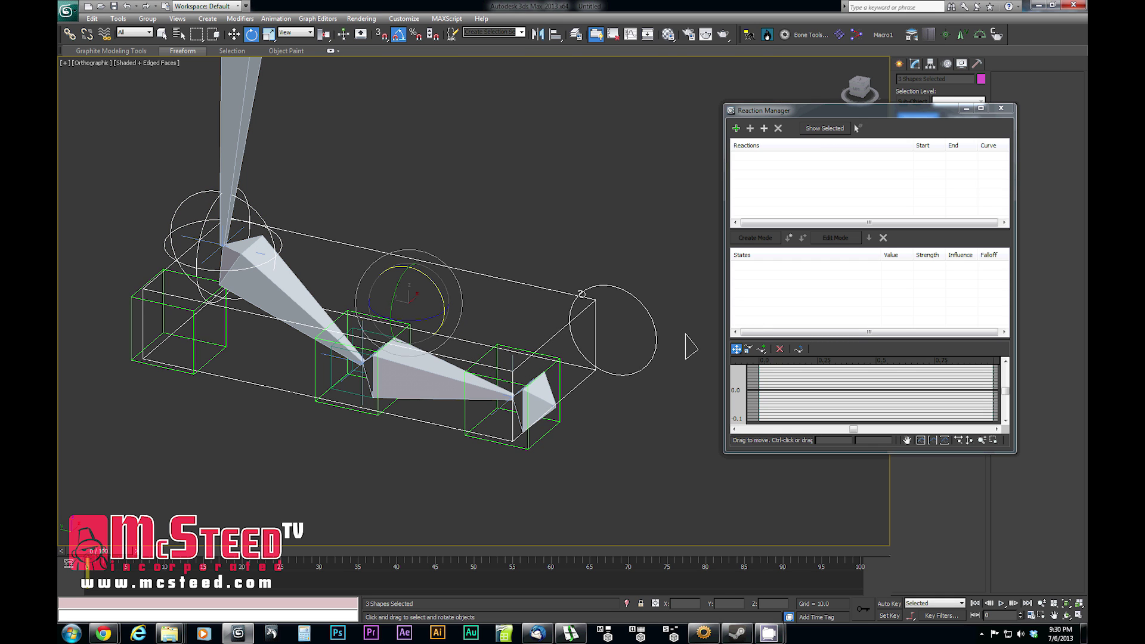
key("w")
right_click(492, 295)
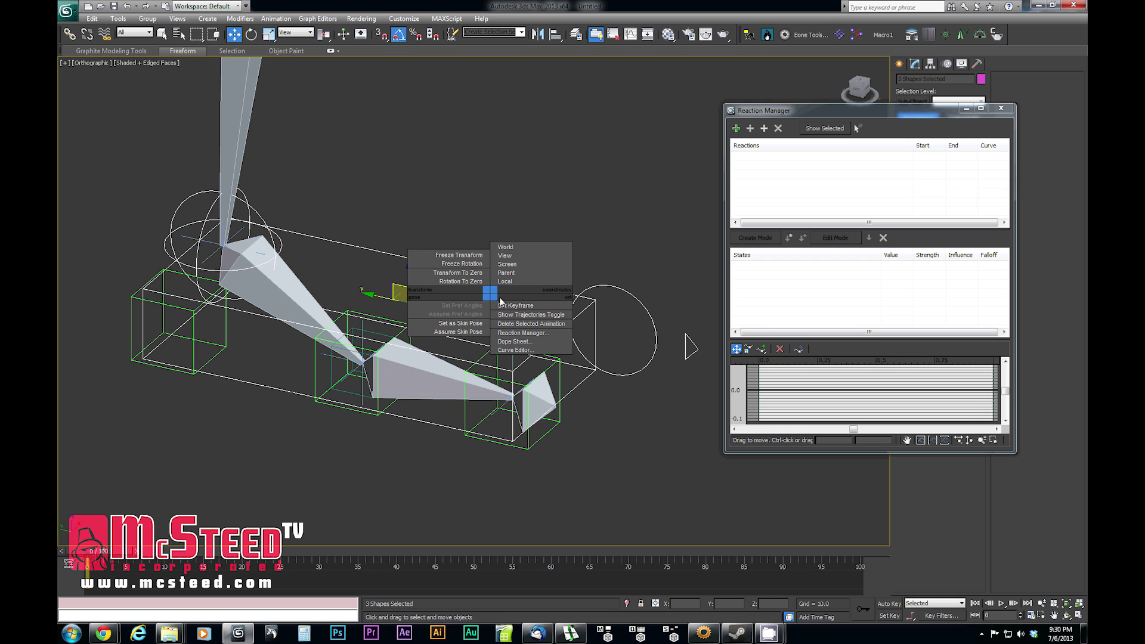
left_click(467, 256)
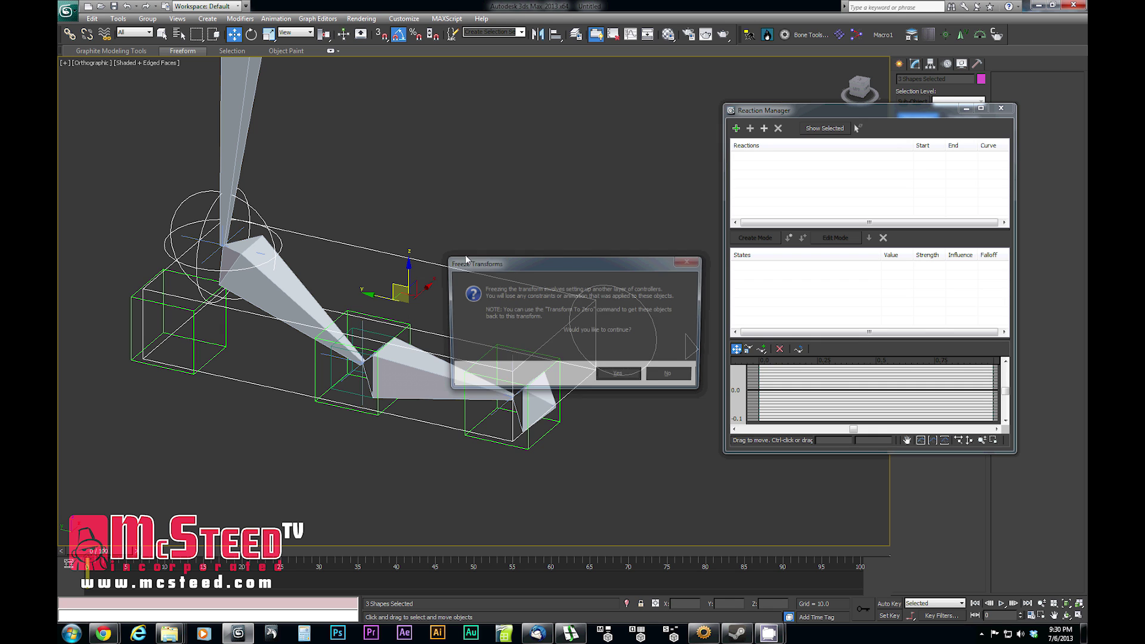
left_click(619, 376)
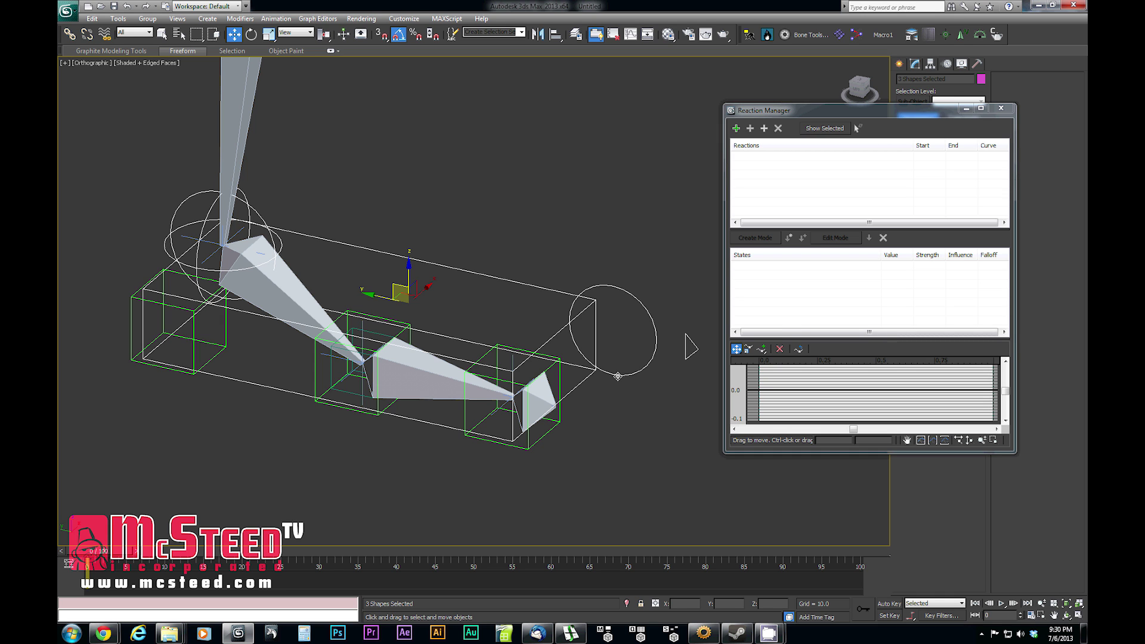
Test-rotate CTRL_FootRoll alone to -35 degrees in X and reset it with Rotation To Zero
left_click(626, 393)
left_click(636, 371)
key("e")
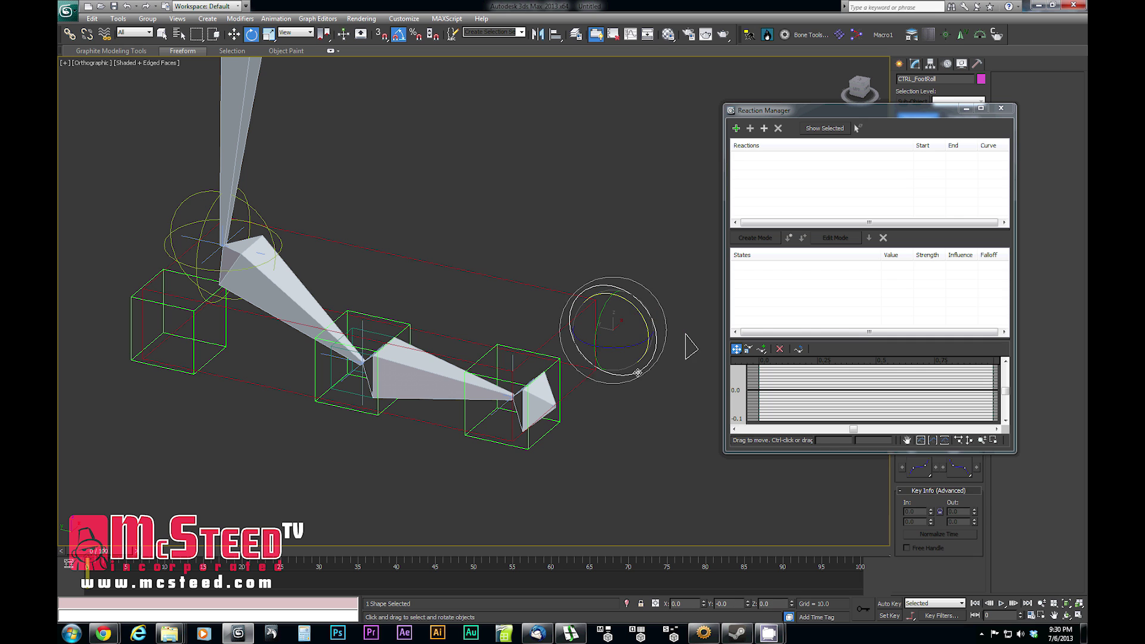
left_click_drag(648, 316, 578, 159)
right_click(626, 328)
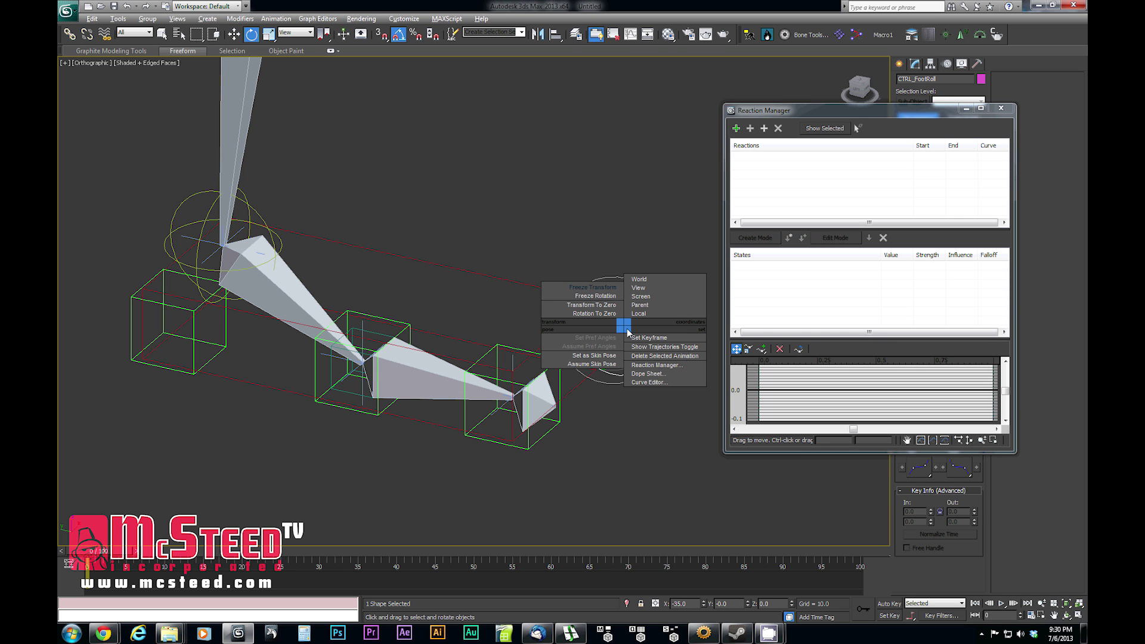
left_click(597, 315)
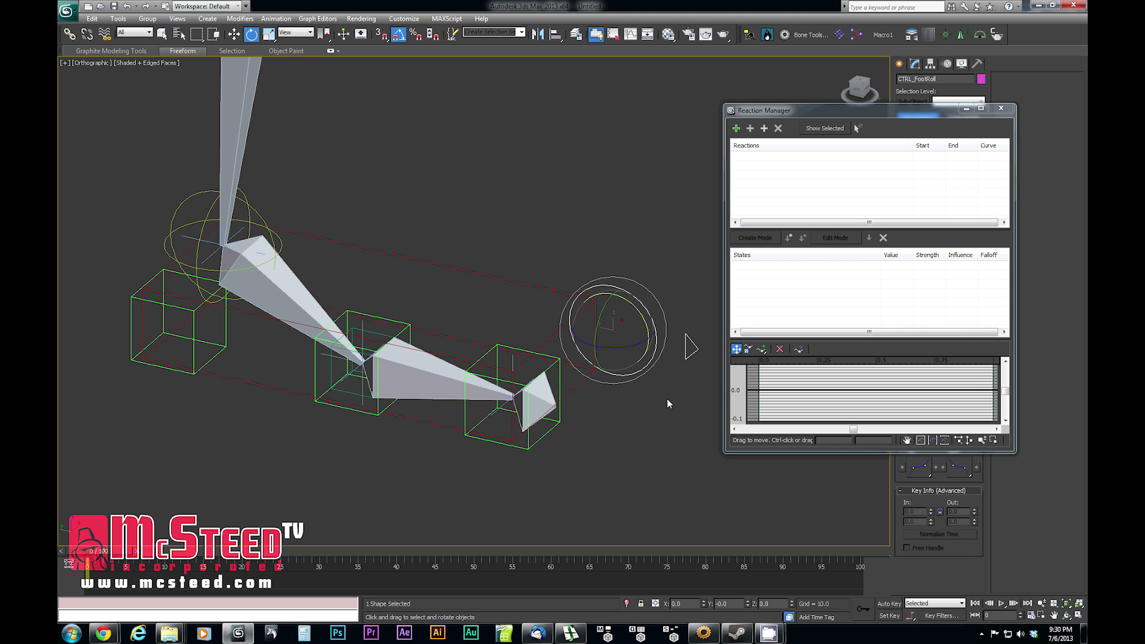
Add CTRL_FootRoll's Zero Euler XYZ X Rotation as a master in the Reaction Manager
middle_click_drag(663, 398, 636, 396)
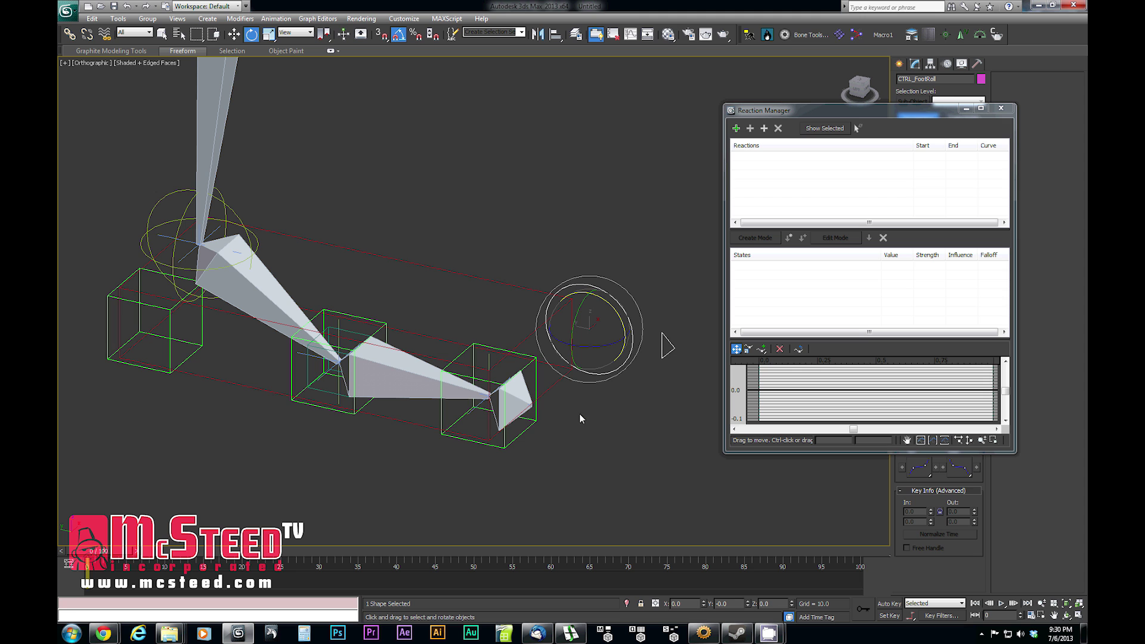
middle_click_drag(574, 417, 601, 407)
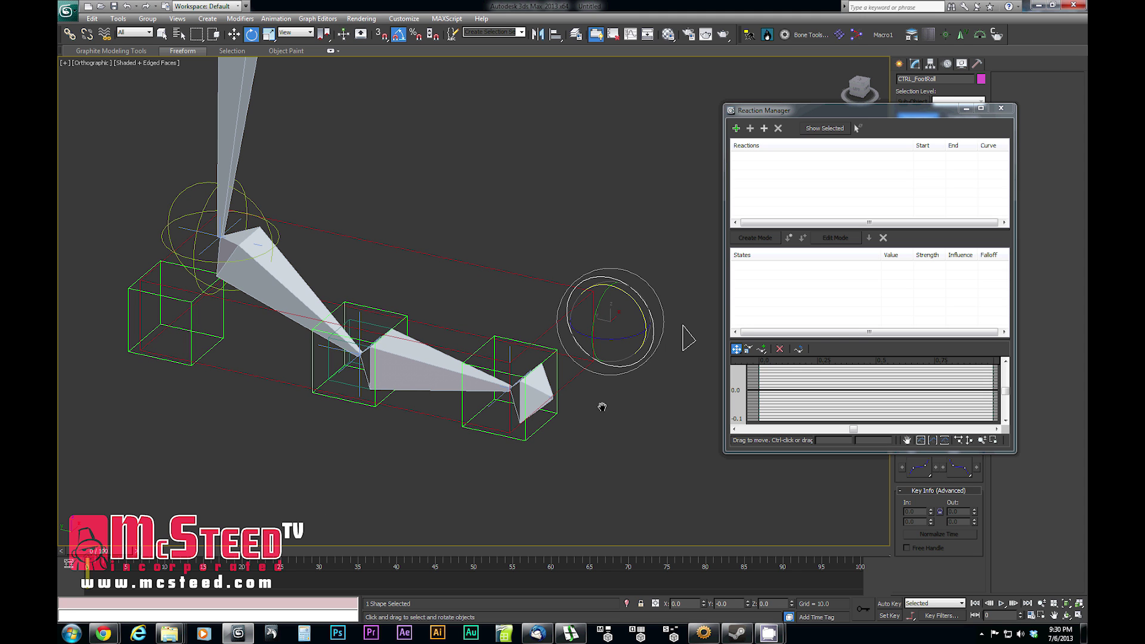
left_click(558, 366)
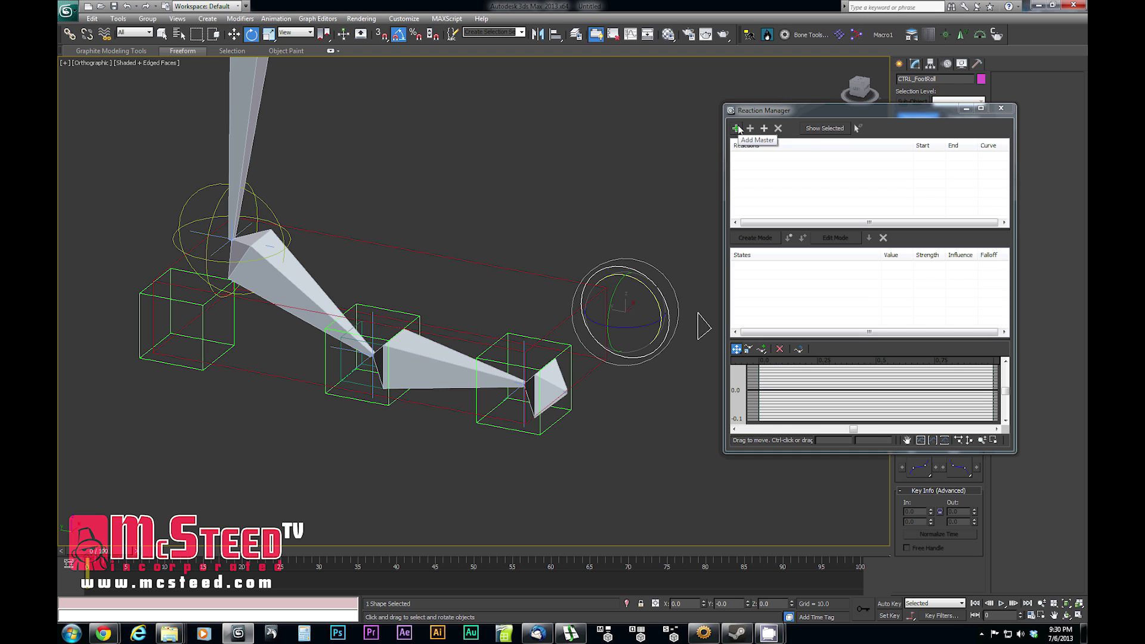
left_click(737, 129)
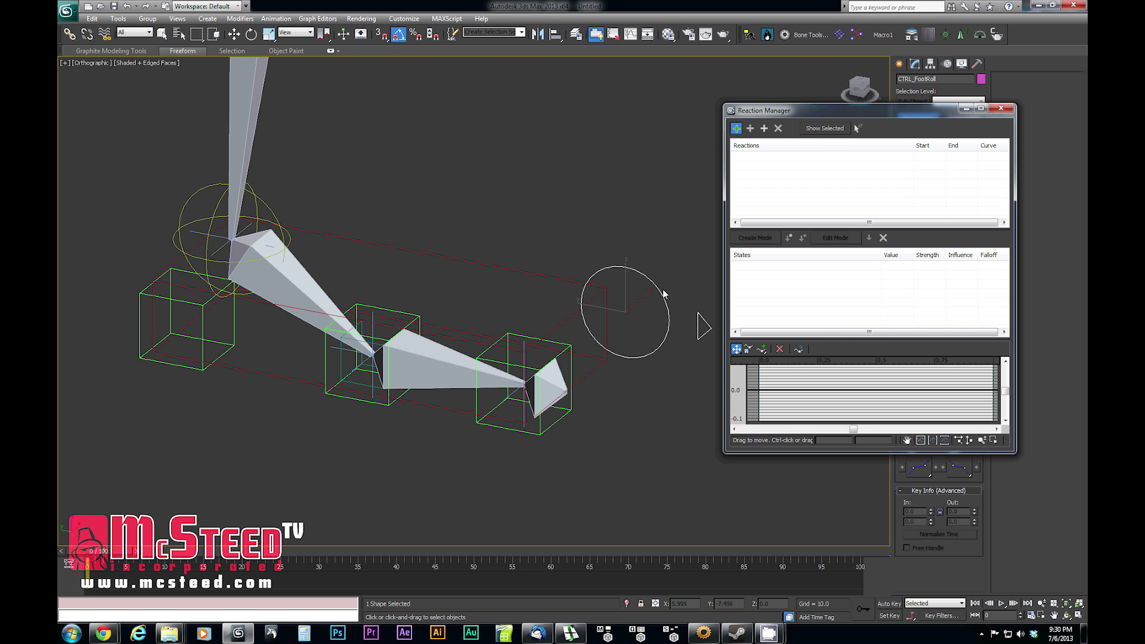
left_click(656, 289)
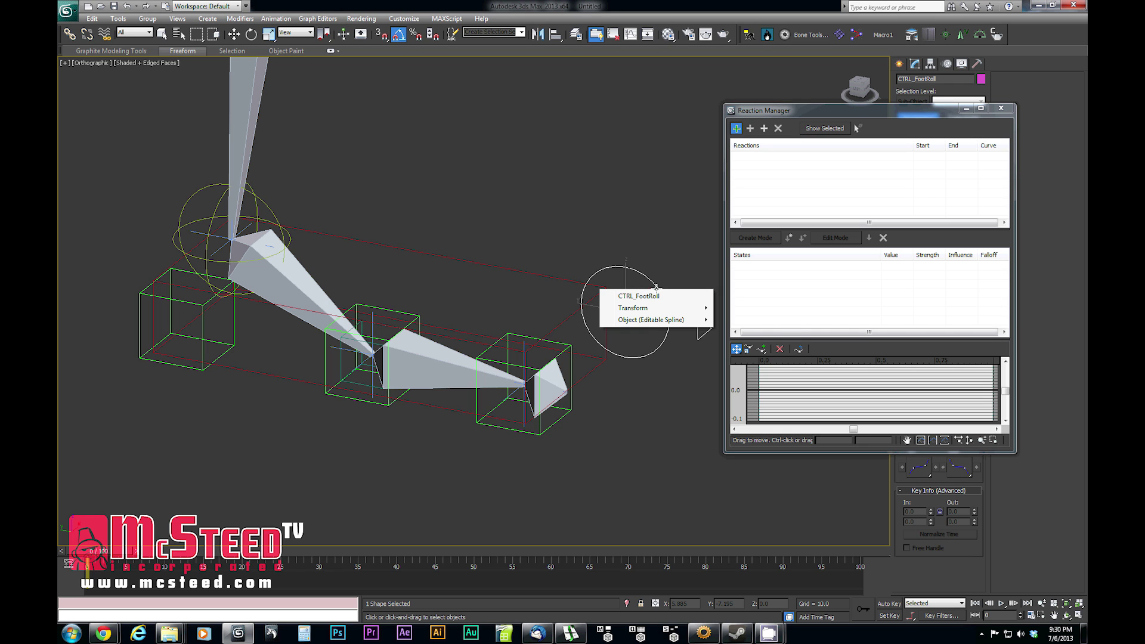
mouse_move(645, 311)
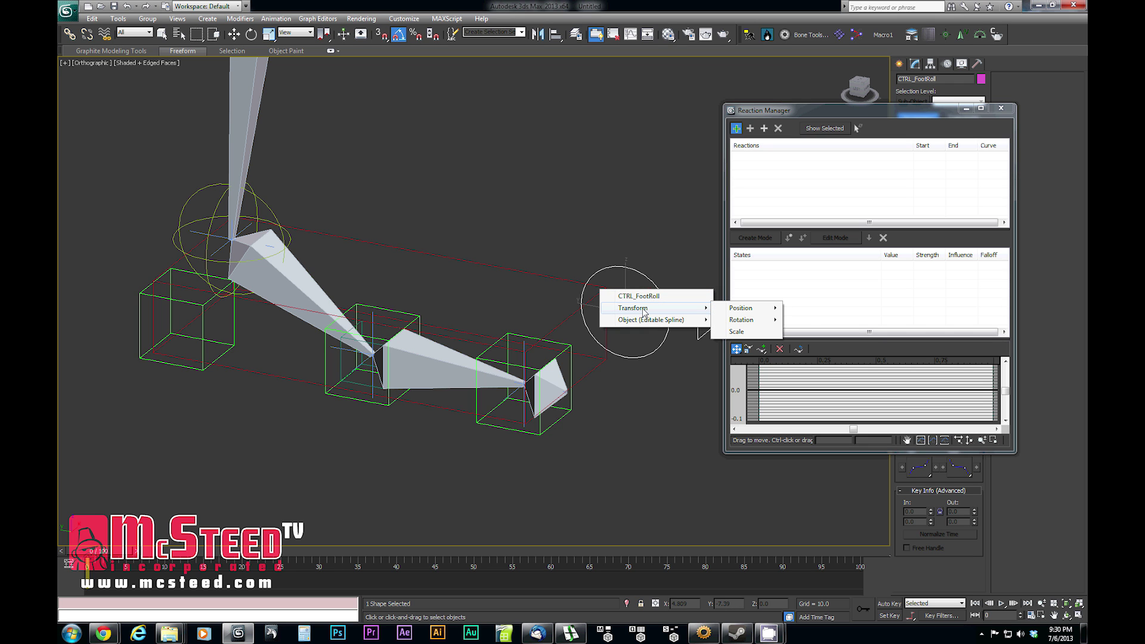
mouse_move(753, 325)
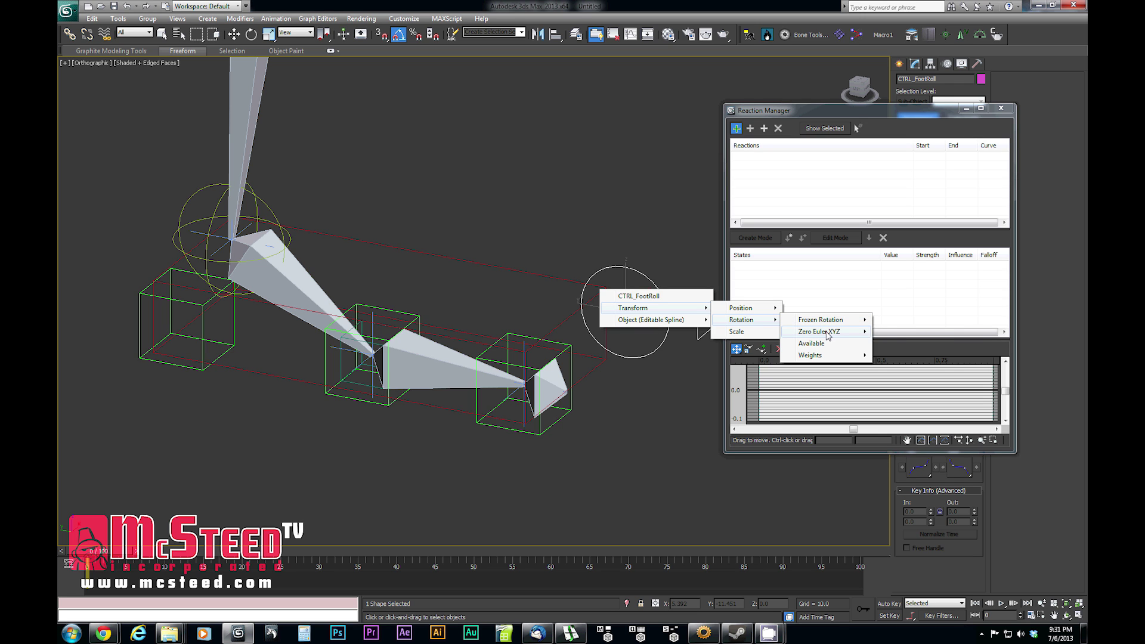
mouse_move(830, 337)
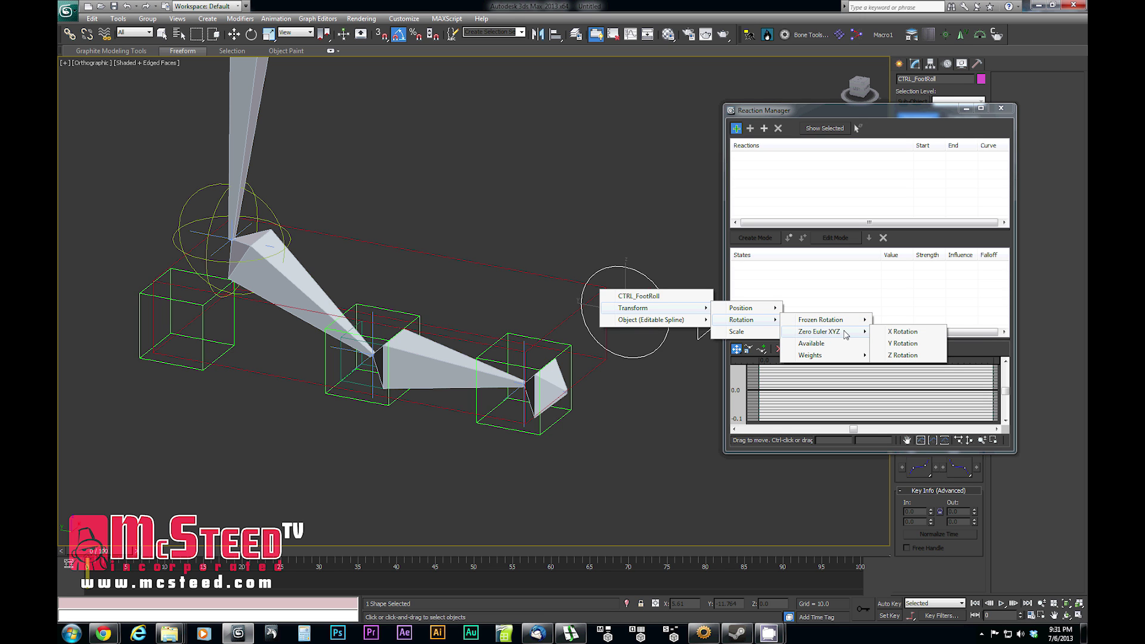
left_click(905, 332)
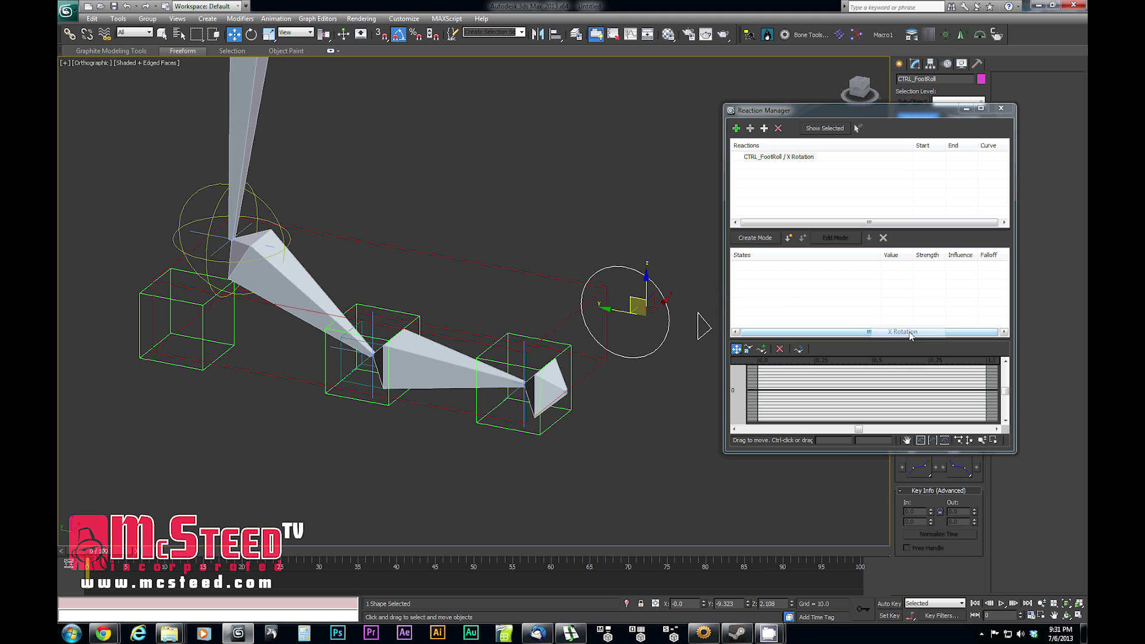
middle_click_drag(610, 382, 626, 338, "alt")
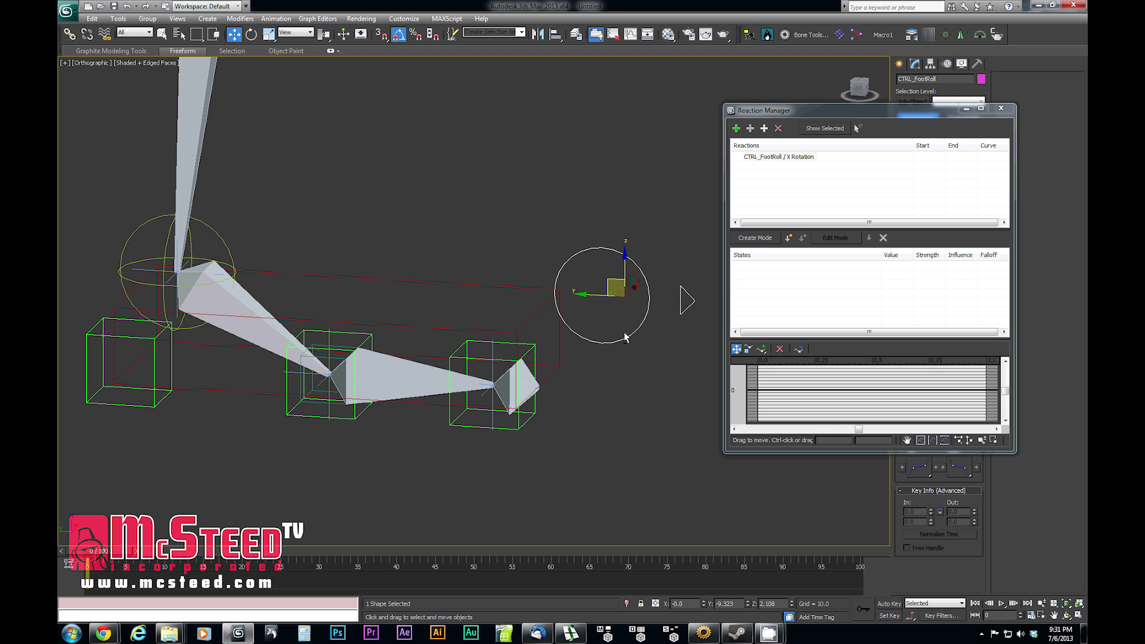
left_click_drag(324, 34, 327, 56)
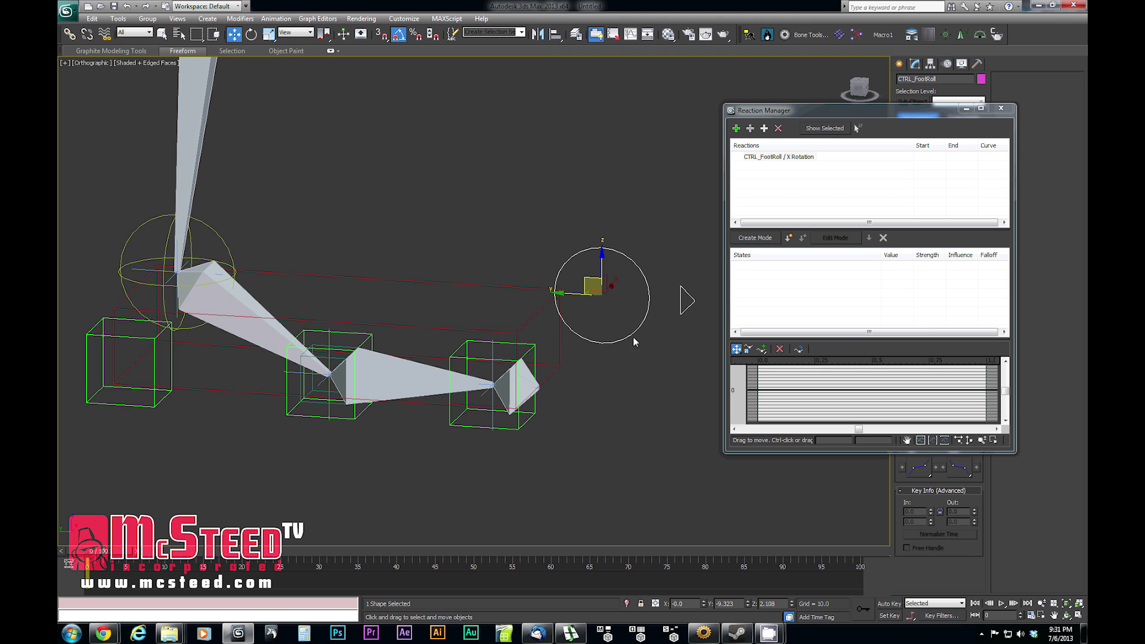
middle_click_drag(635, 343, 626, 351, "alt")
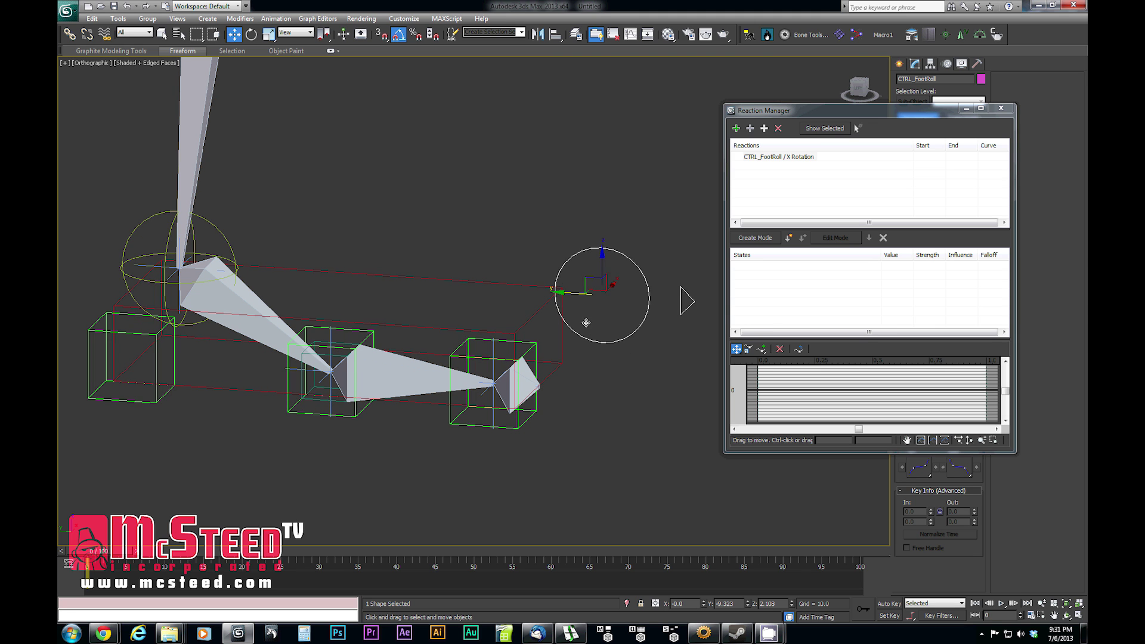
middle_click_drag(627, 312, 615, 317, "alt")
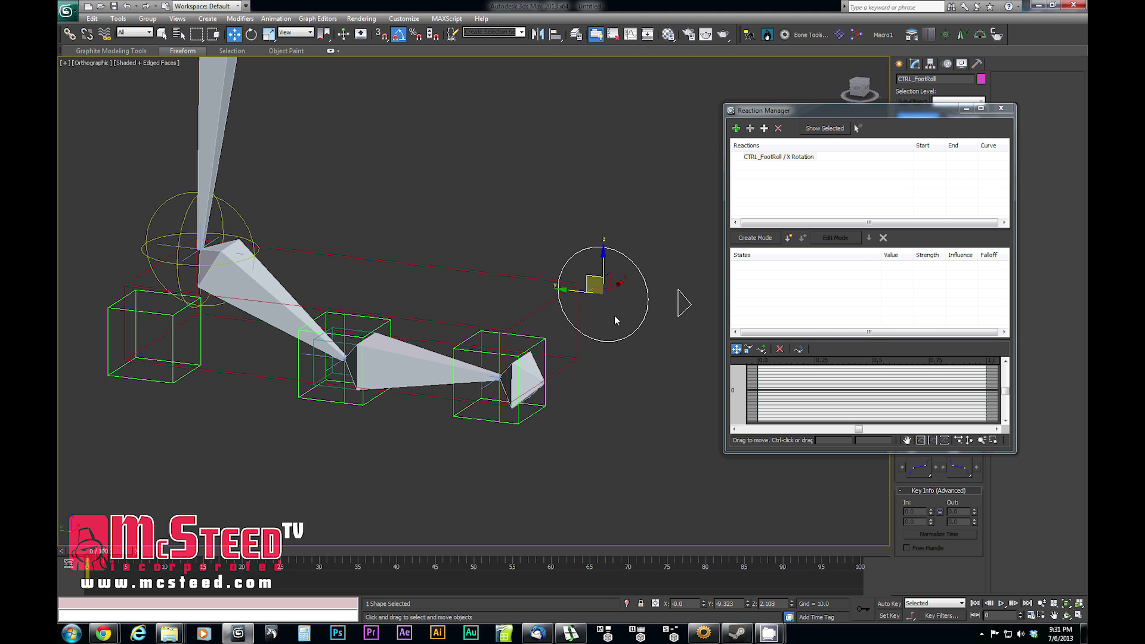
left_click(469, 339)
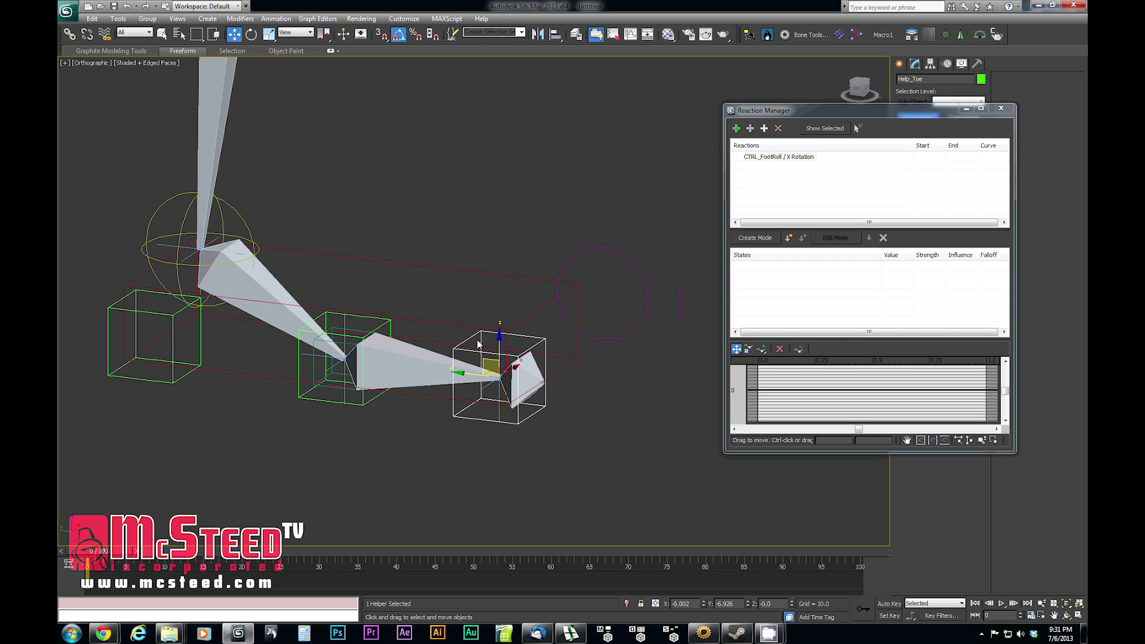
left_click(321, 401, "ctrl")
left_click(168, 383, "ctrl")
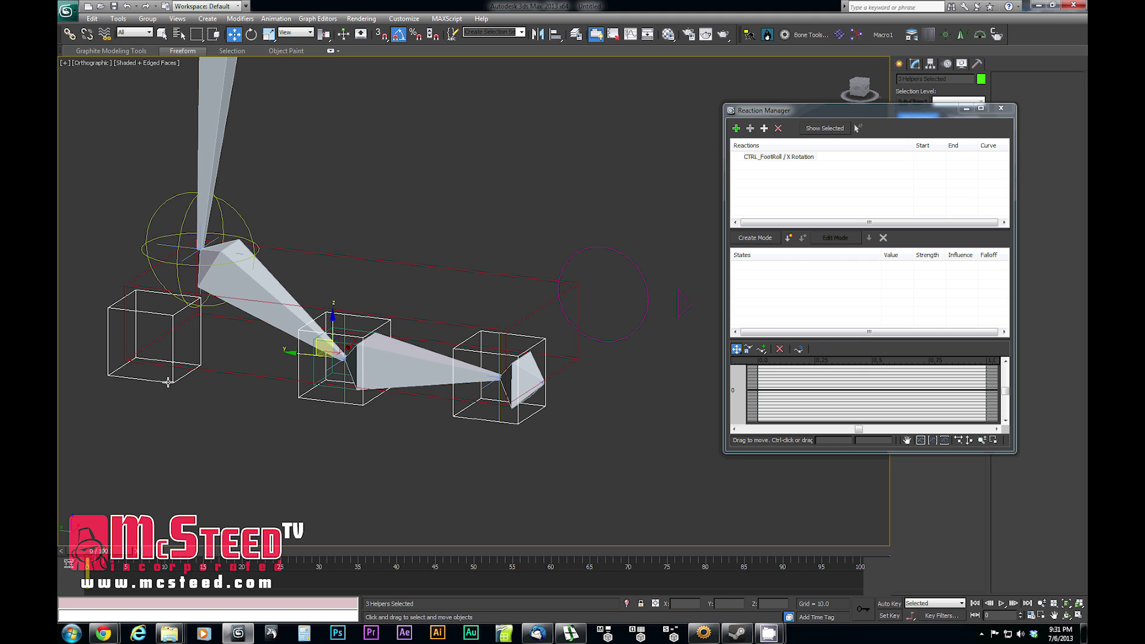
middle_click_drag(475, 391, 479, 405, "alt")
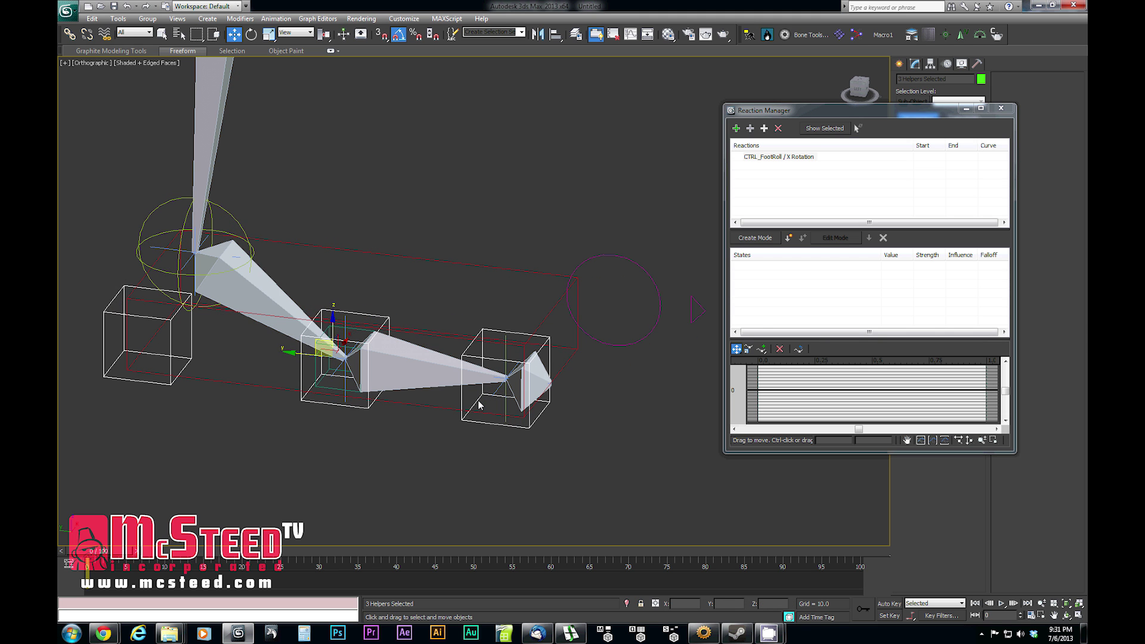
left_click(439, 454)
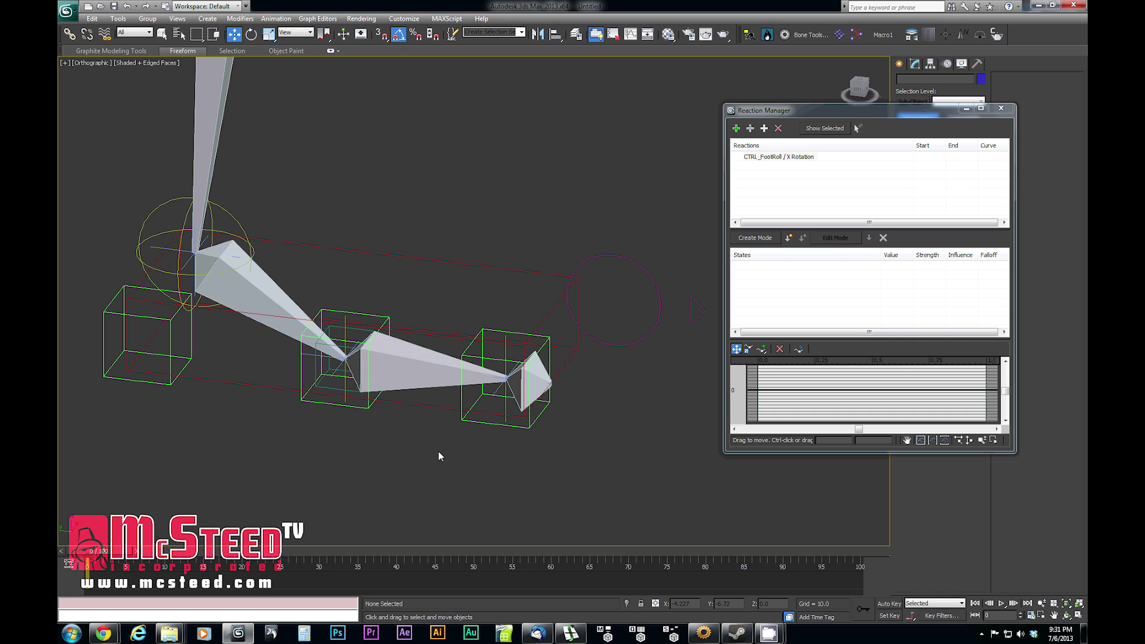
Add the Help_Toe helper's X Rotation as a slave of the CTRL_FootRoll X Rotation master
left_click(470, 420)
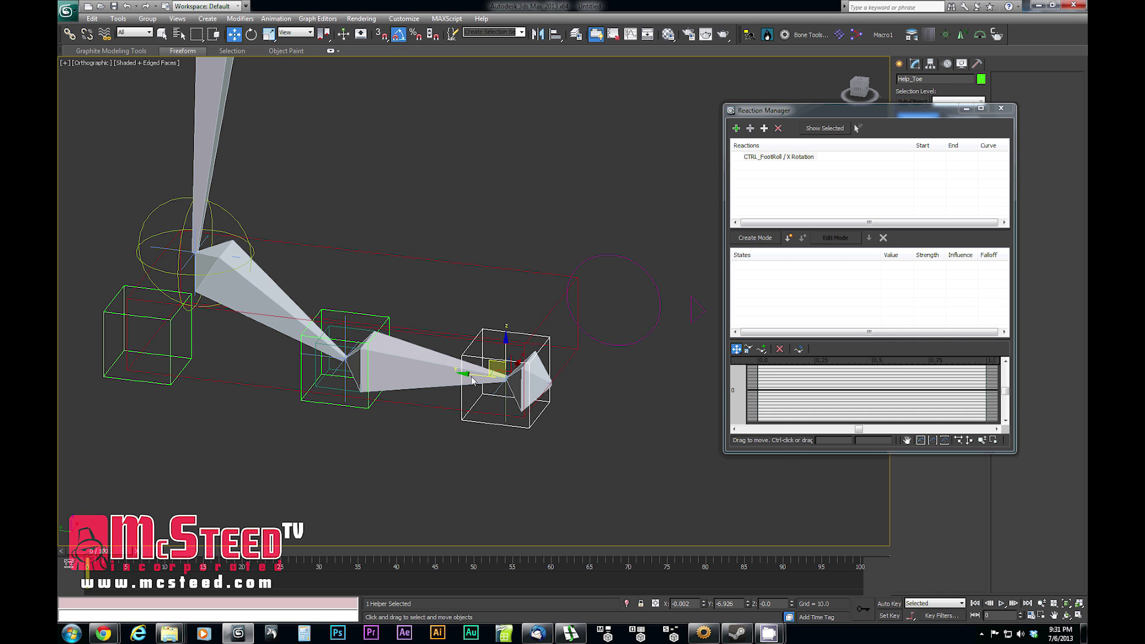
left_click(751, 128)
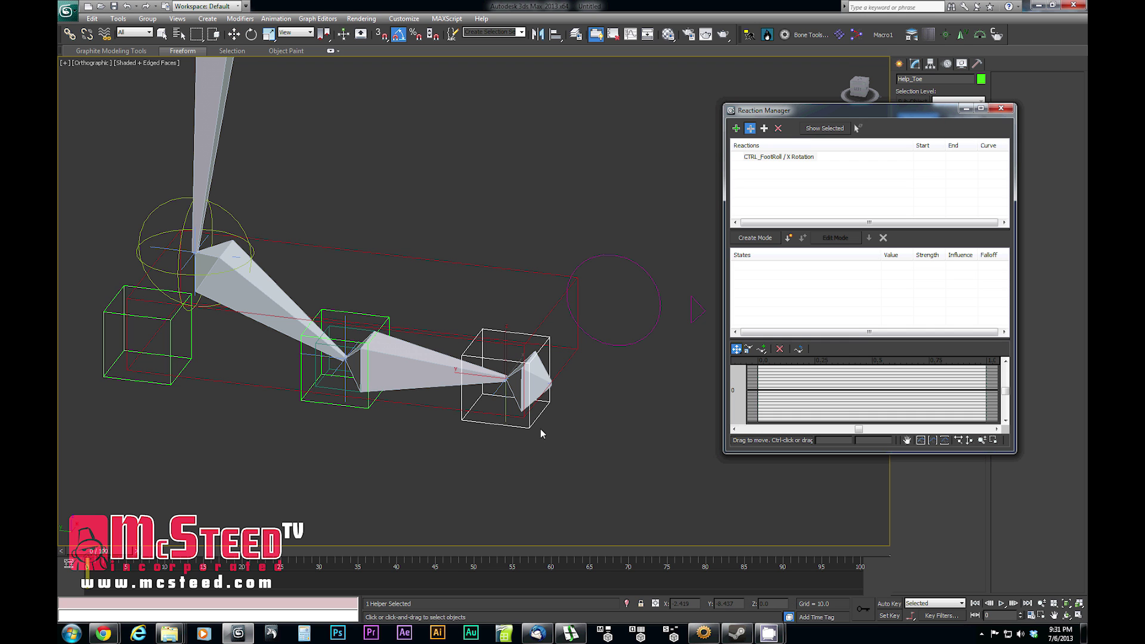
left_click(477, 428)
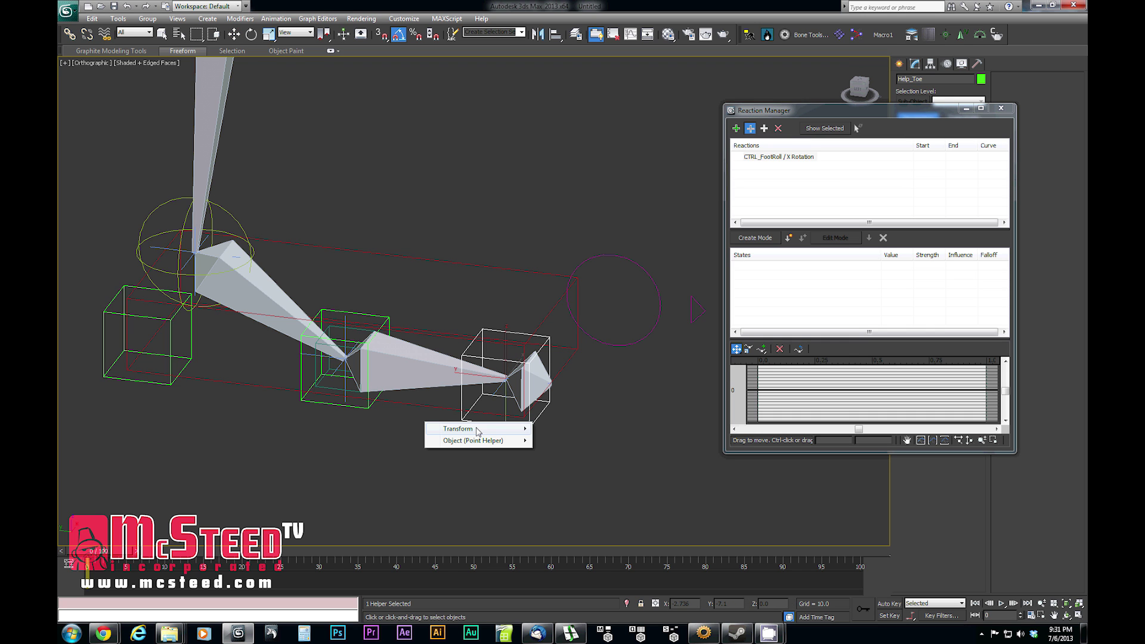
mouse_move(477, 434)
mouse_move(575, 443)
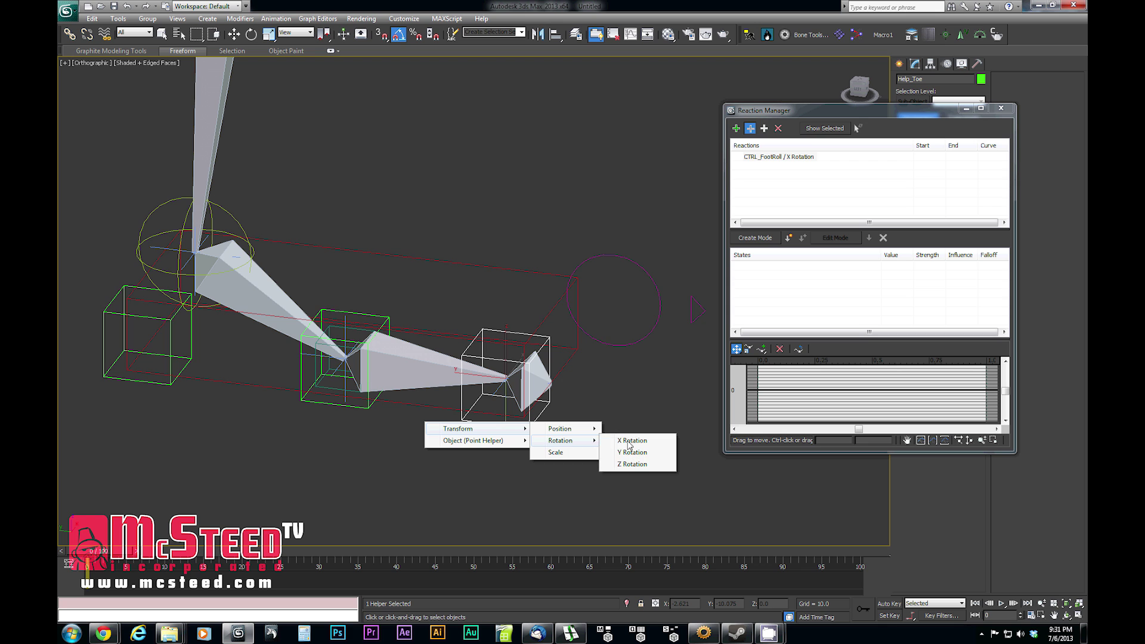
left_click(631, 442)
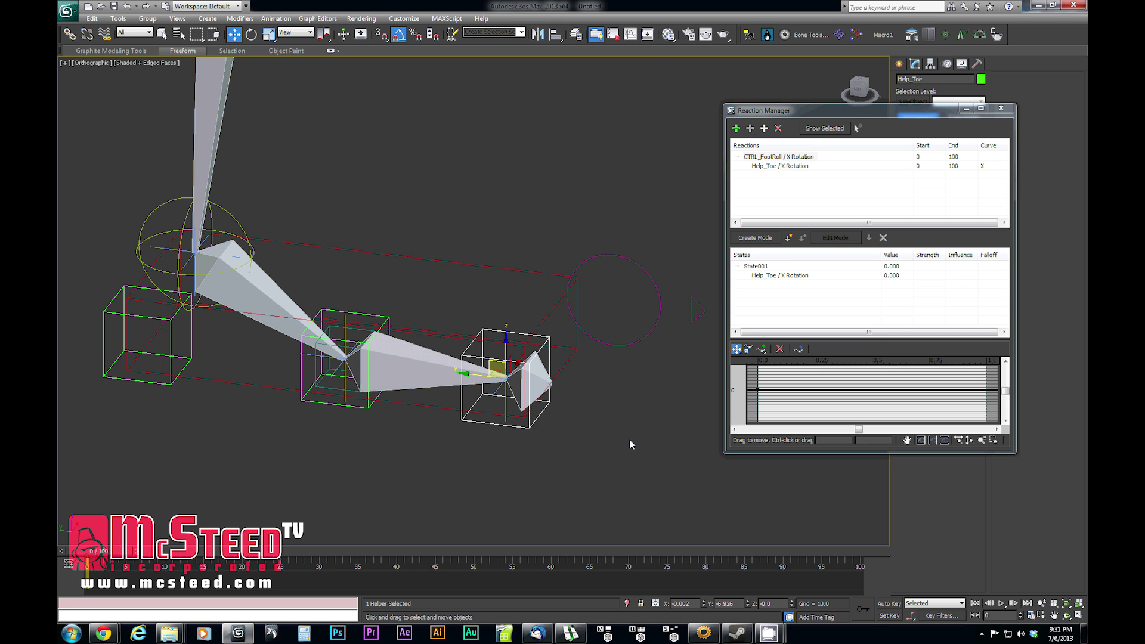
Add the Help_Ball helper's X Rotation as another slave of the CTRL_FootRoll X Rotation master
left_click(357, 408)
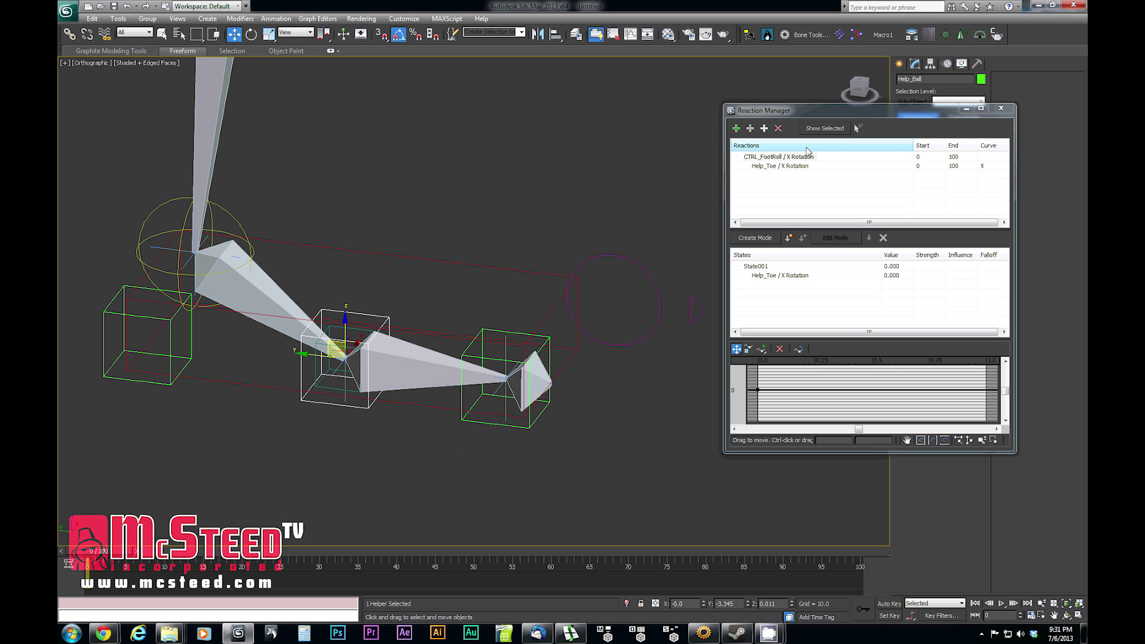
left_click(751, 128)
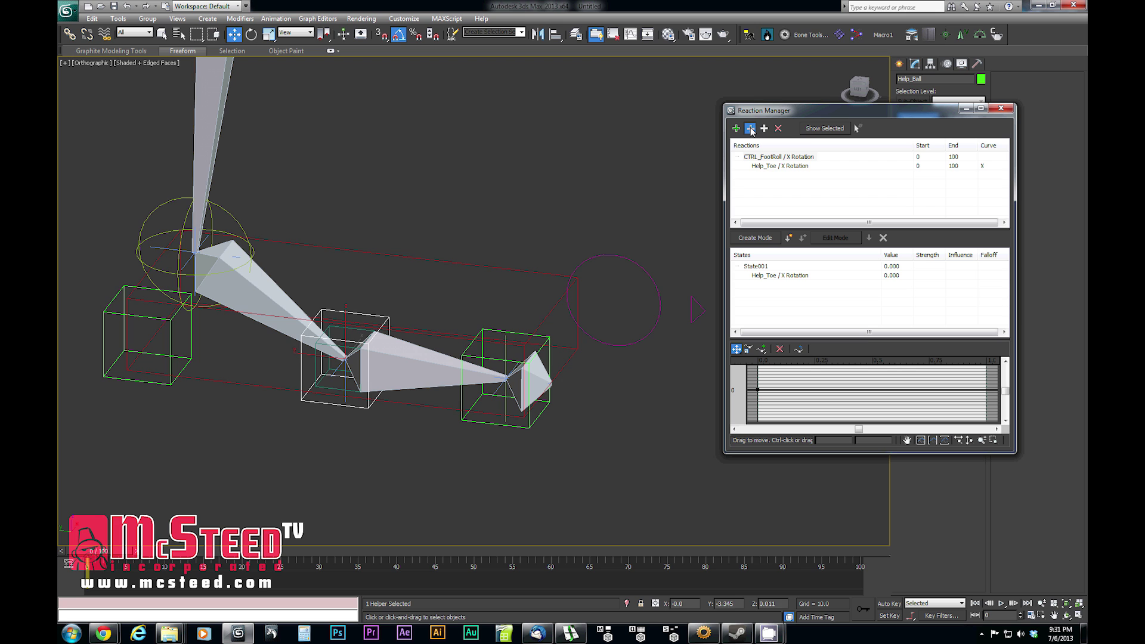
left_click(356, 409)
mouse_move(358, 416)
mouse_move(455, 427)
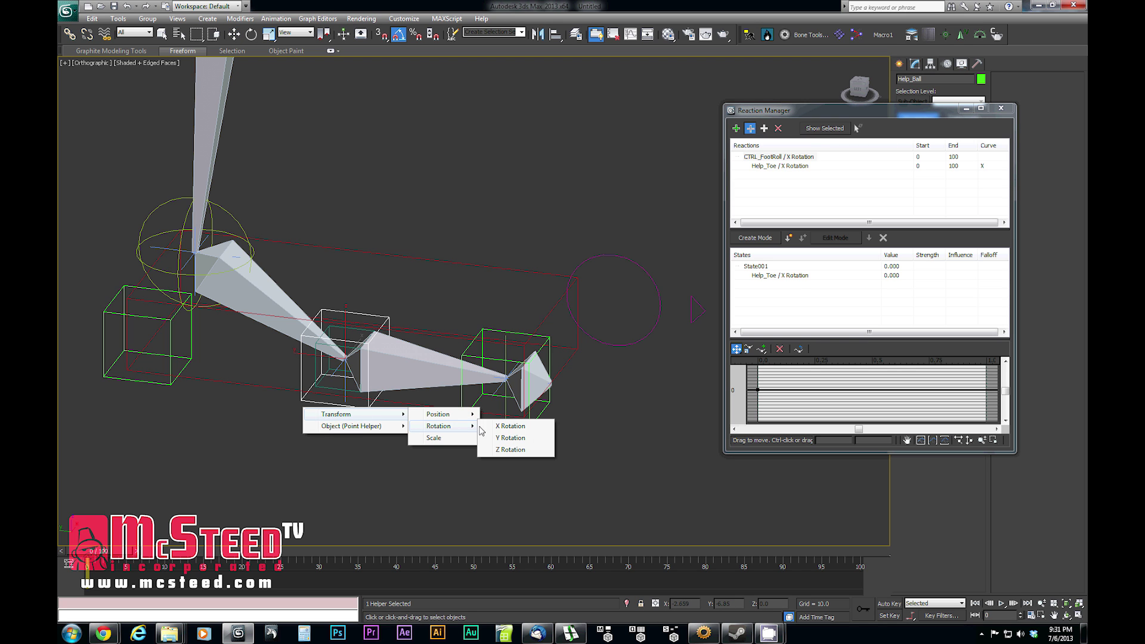
left_click(504, 426)
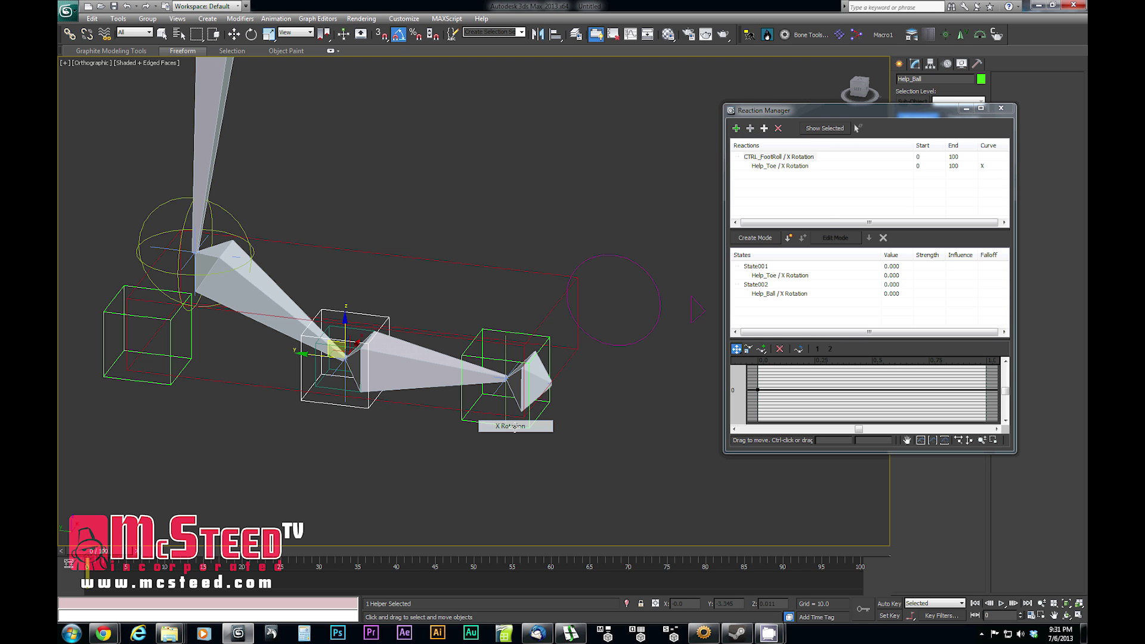
Delete the separate Help_Toe and Help_Ball states, leaving only the CTRL_FootRoll master in the reactions
left_click(758, 267)
left_click(774, 296, "shift")
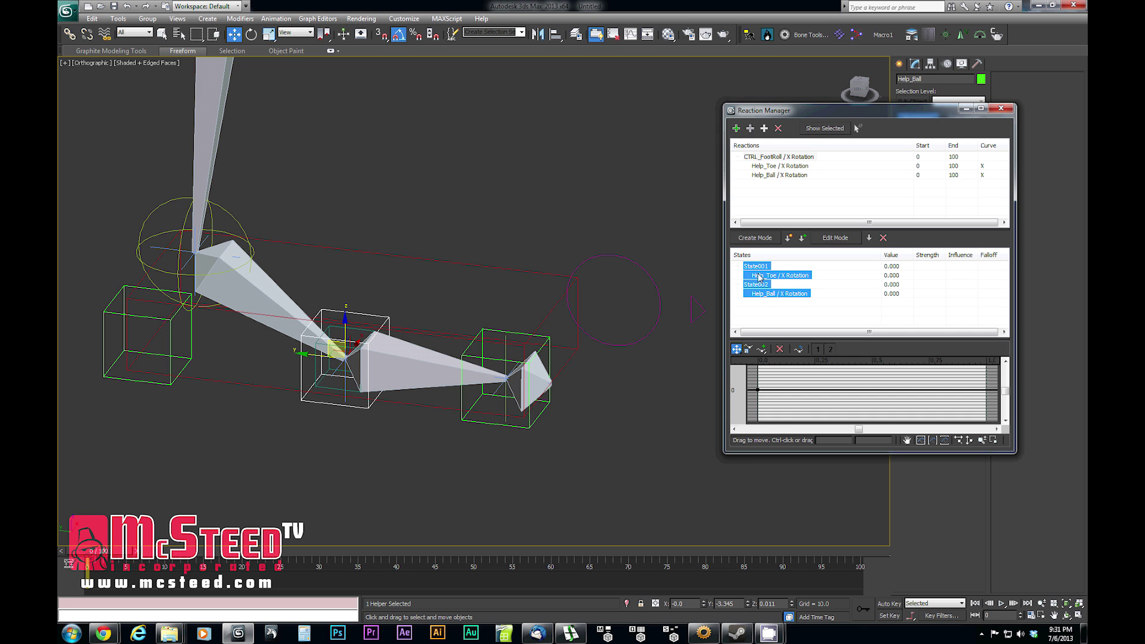
left_click(776, 308)
left_click(772, 296)
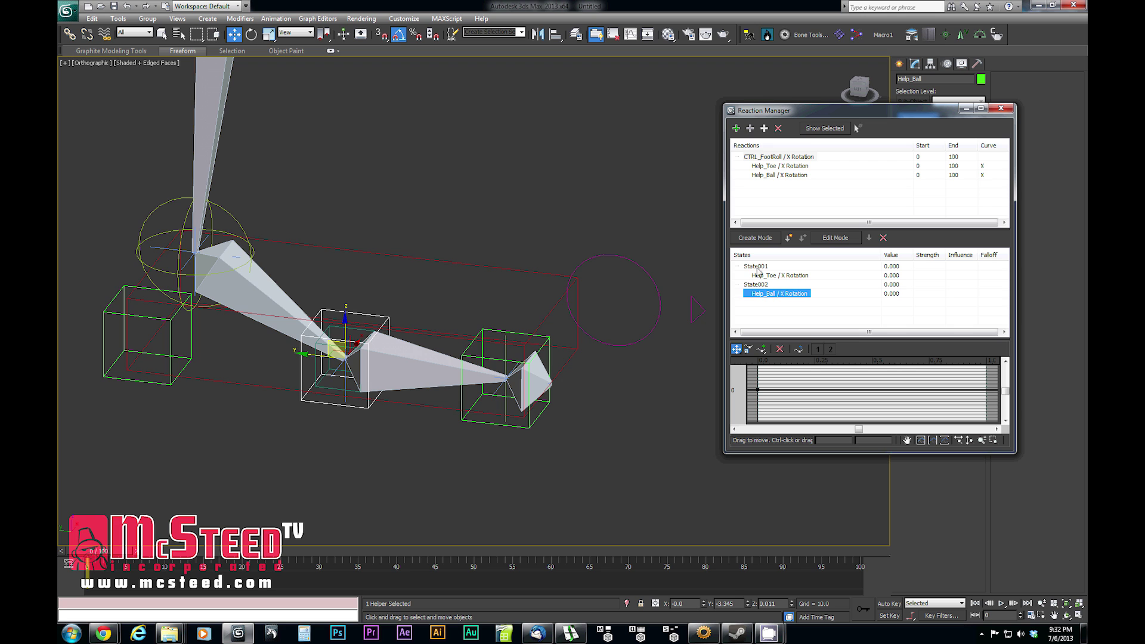
key("Delete")
Add the X Rotation of the Help_Toe, Help_Ball and Help_Heel helpers together as slaves of CTRL_FootRoll's X Rotation
left_click(549, 365)
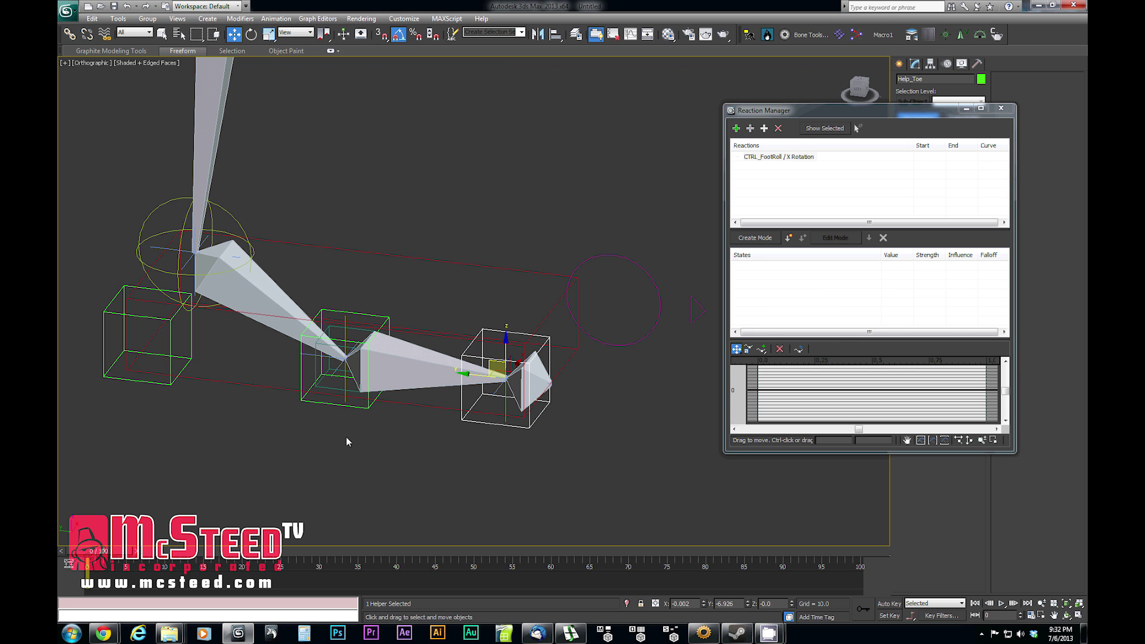
left_click(318, 407, "ctrl")
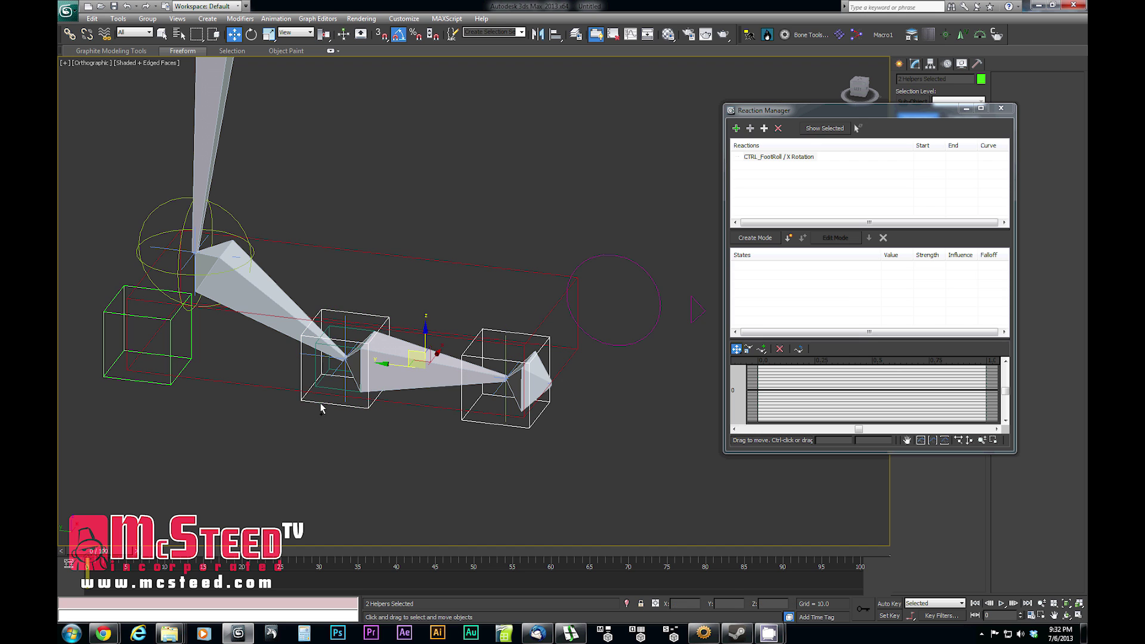
left_click(167, 384, "ctrl")
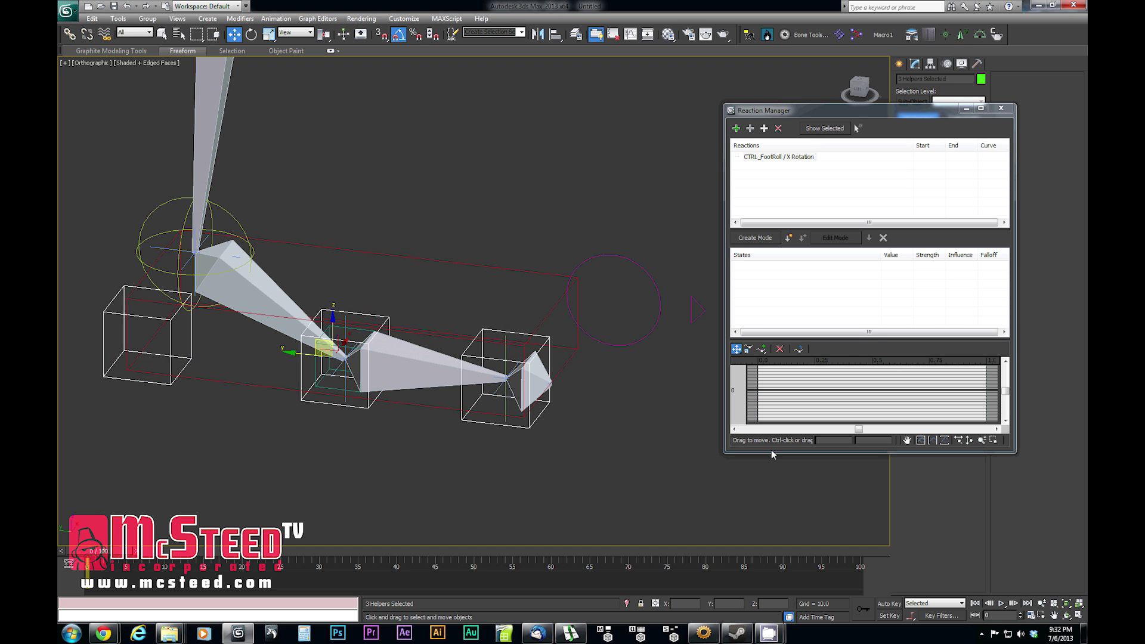
left_click(779, 157)
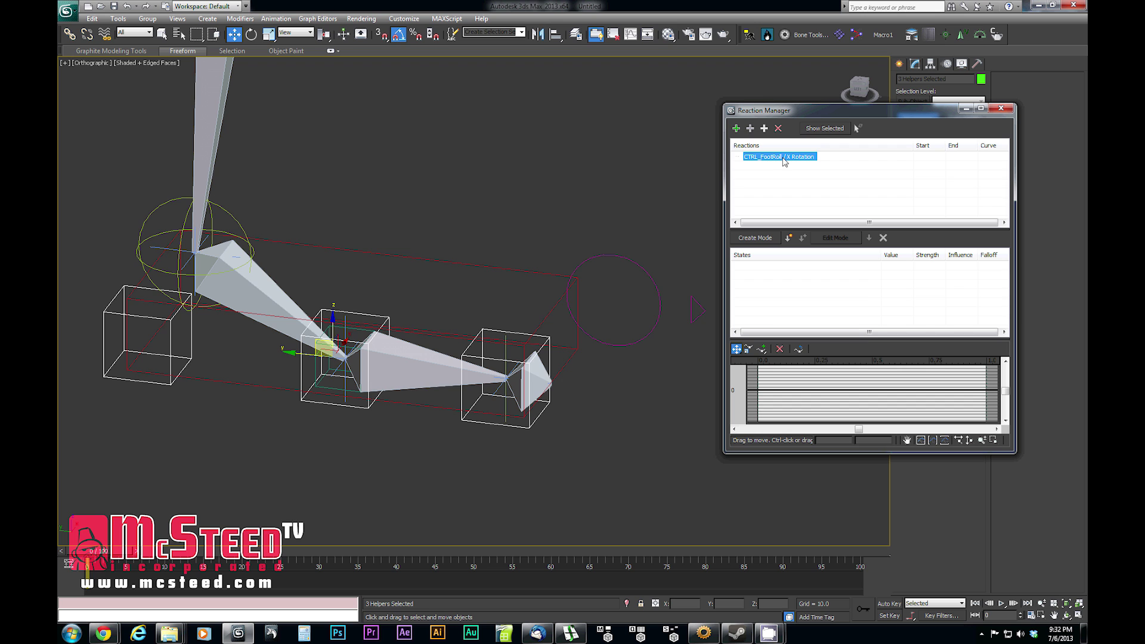
left_click(765, 129)
mouse_move(793, 134)
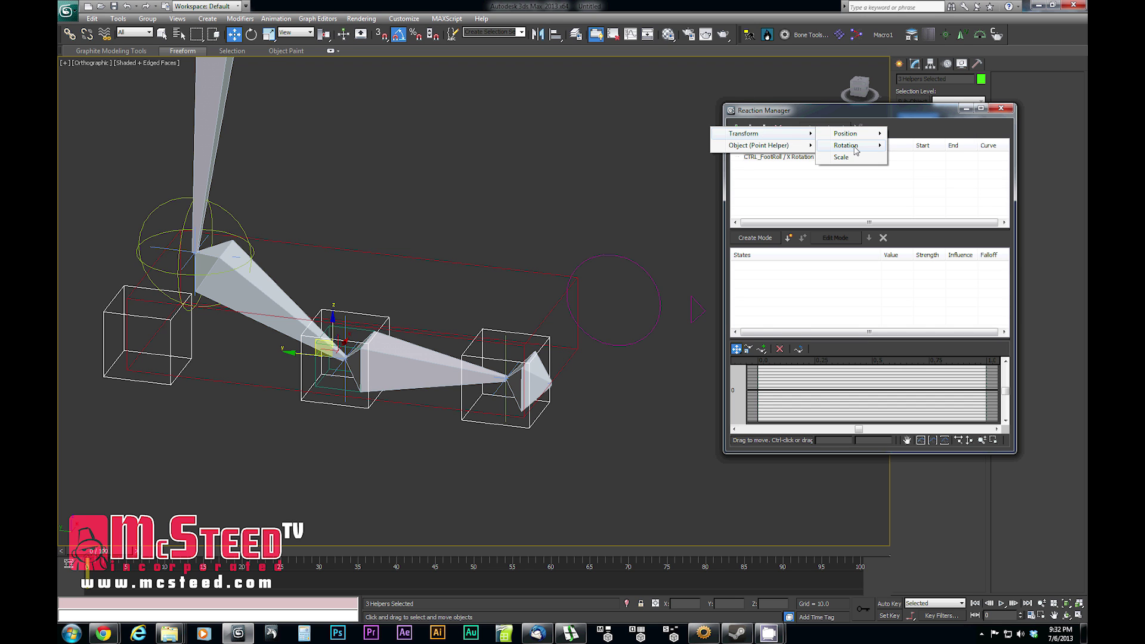
mouse_move(856, 150)
left_click(913, 146)
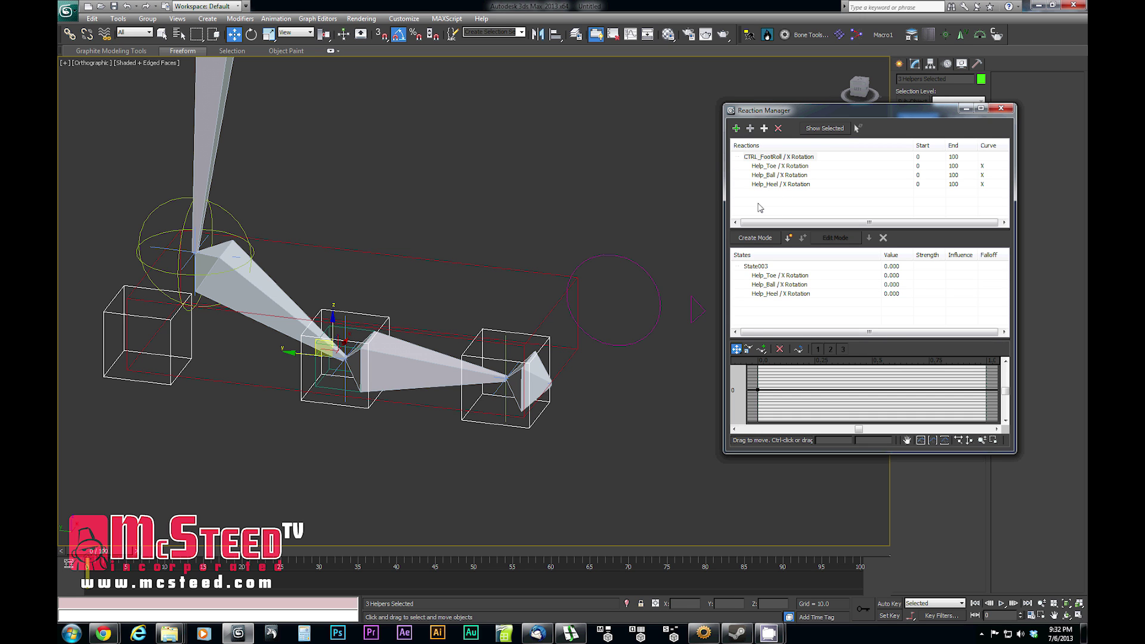
Enlarge the Reaction Manager window vertically so its reactions, states and curve areas have more room
middle_click_drag(486, 374, 526, 395)
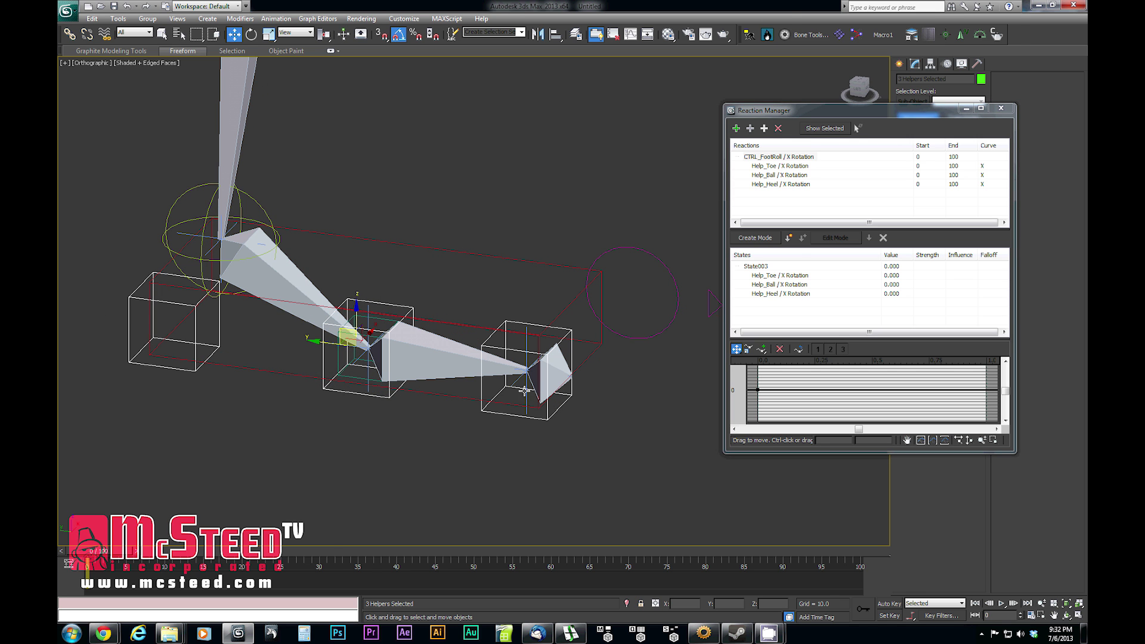
left_click_drag(814, 103, 815, 17)
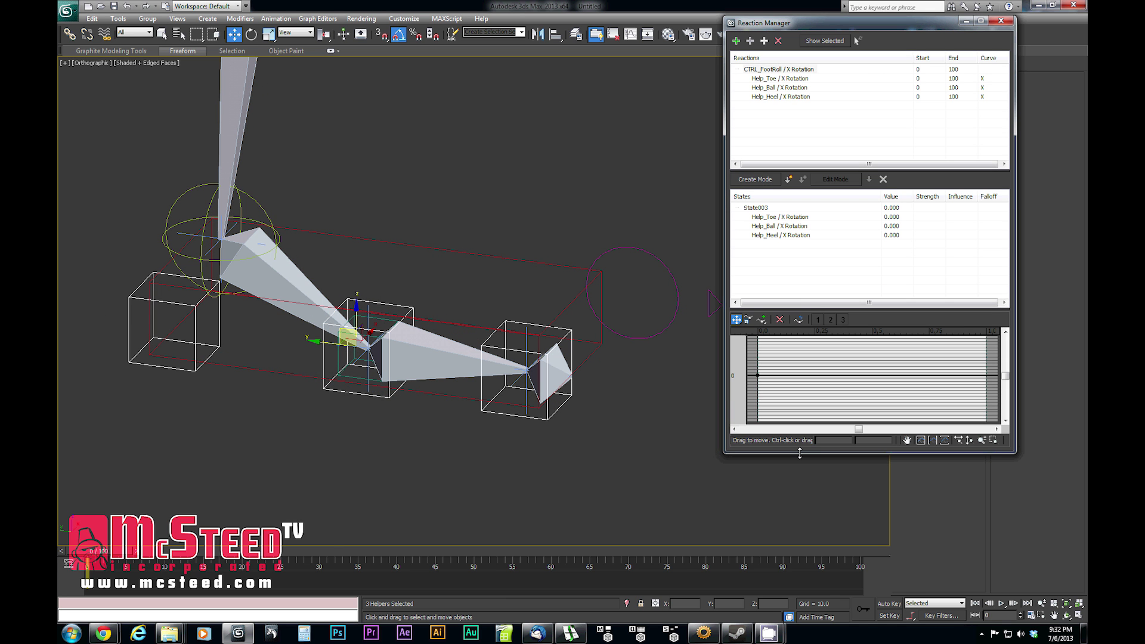
left_click_drag(800, 453, 815, 531)
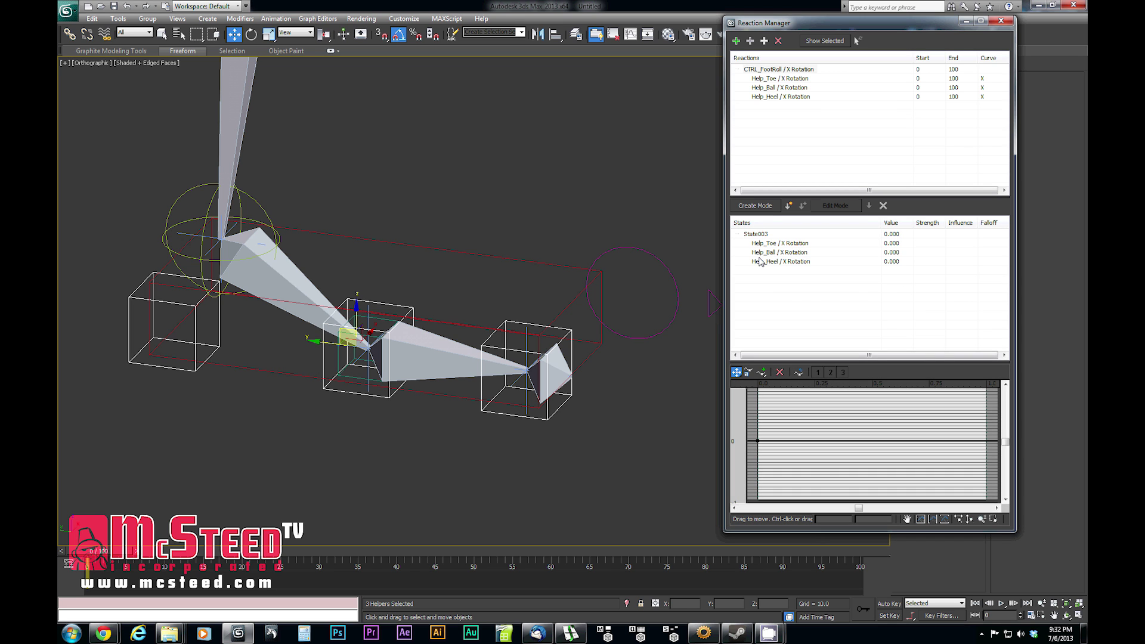
left_click(671, 273)
key("e")
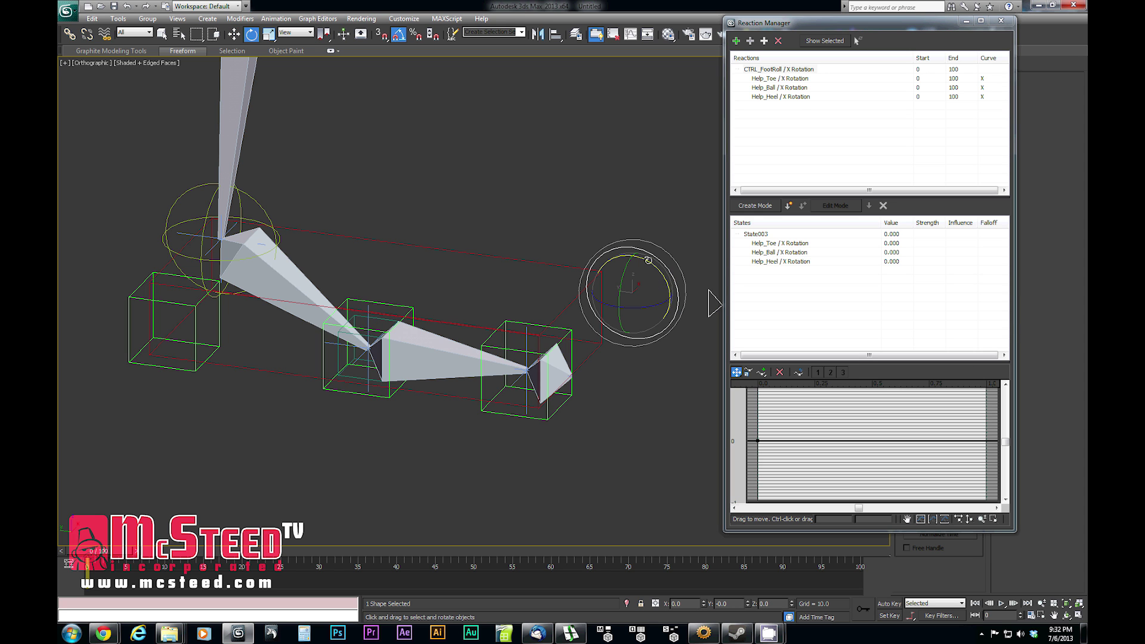
left_click(334, 392)
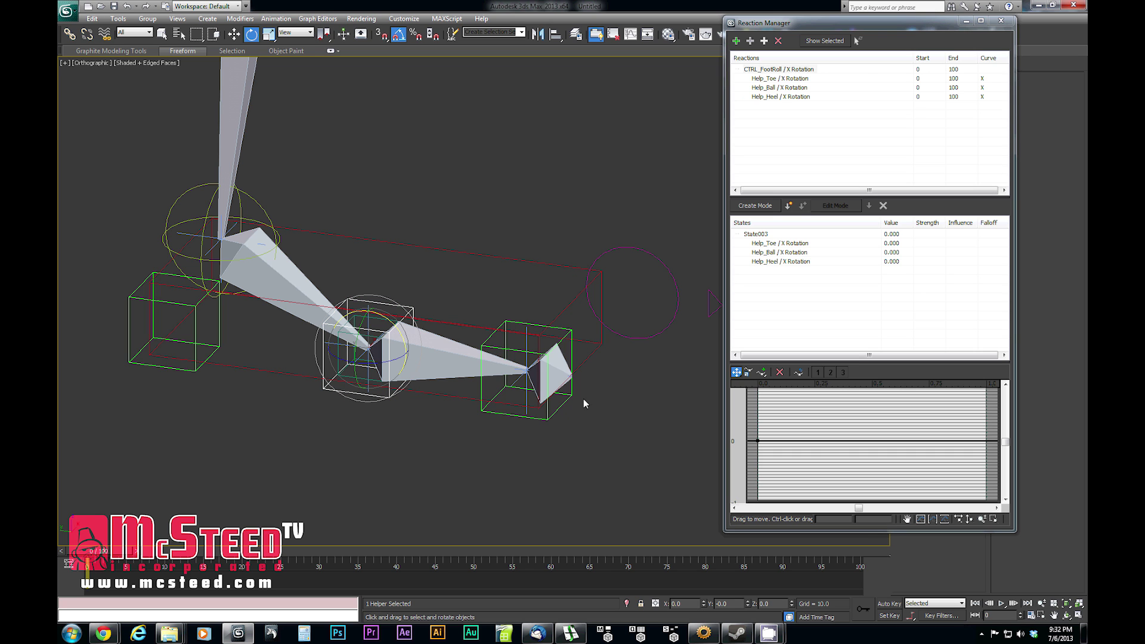
left_click(197, 349)
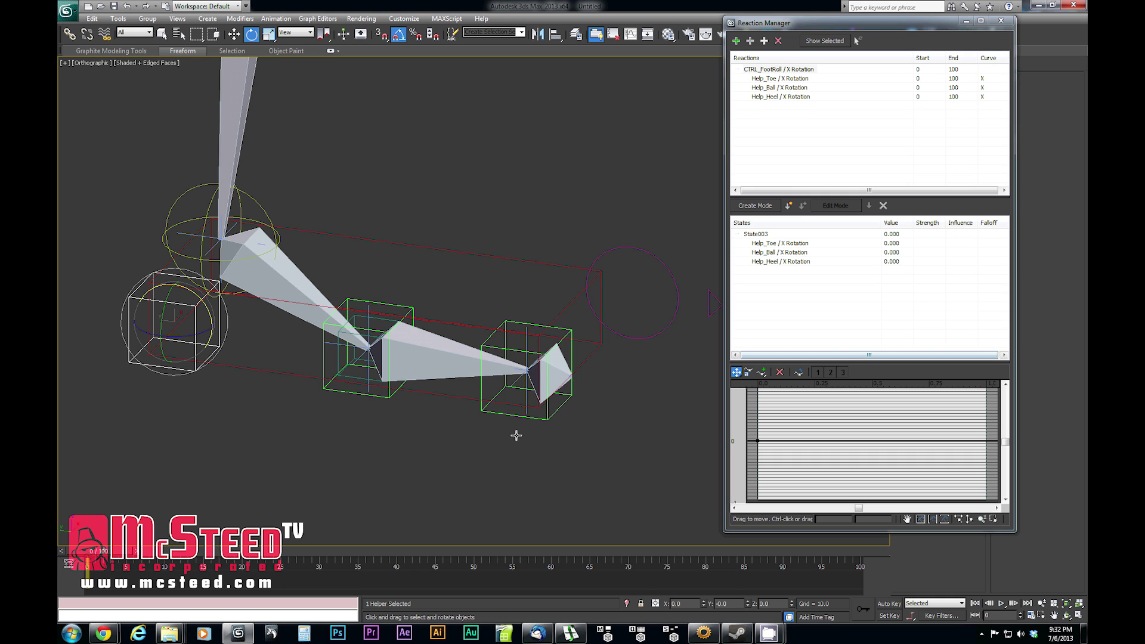
Create a second reaction state with the master value at 45 and the Help_Ball X Rotation at 45
left_click(773, 292)
left_click(757, 235)
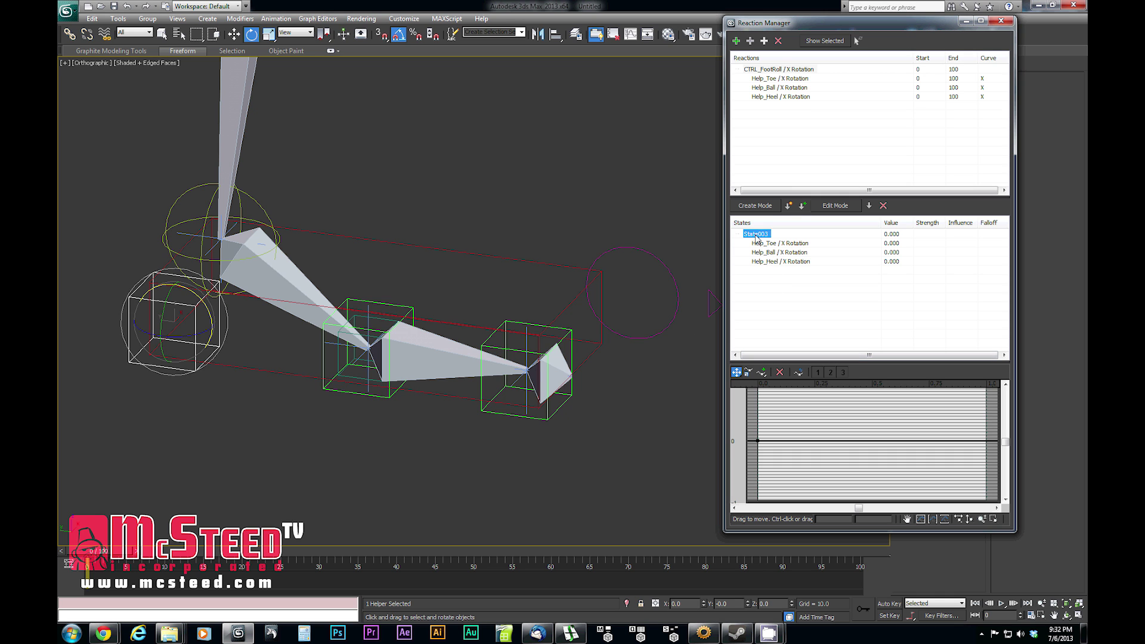
left_click(789, 206)
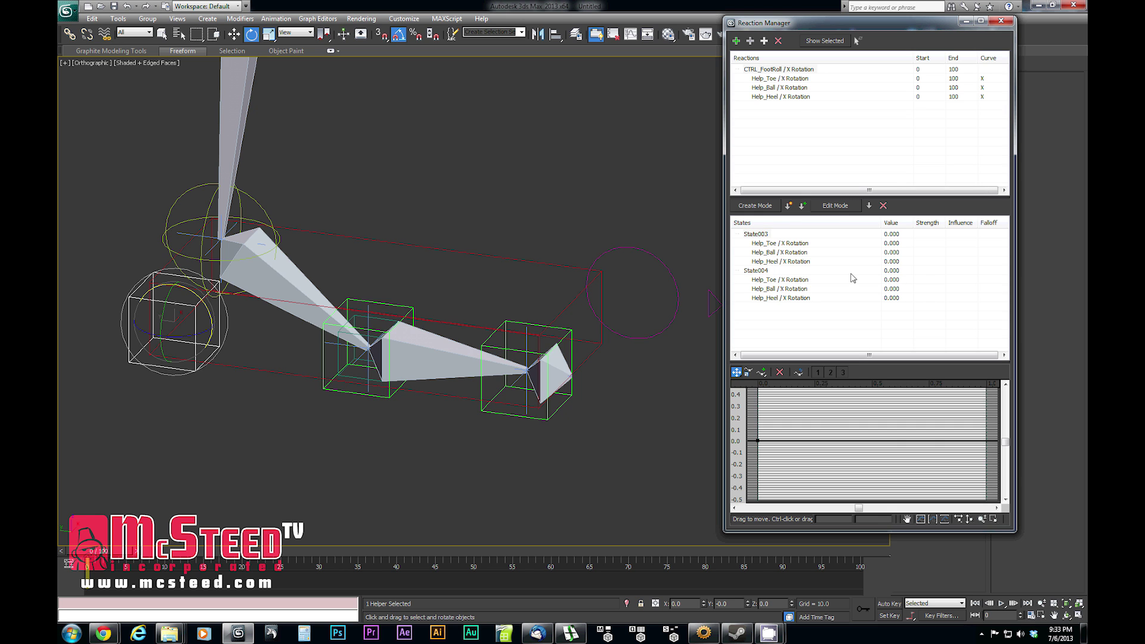
double_click(893, 272)
type("45")
key("Return")
double_click(898, 289)
type("45")
key("Return")
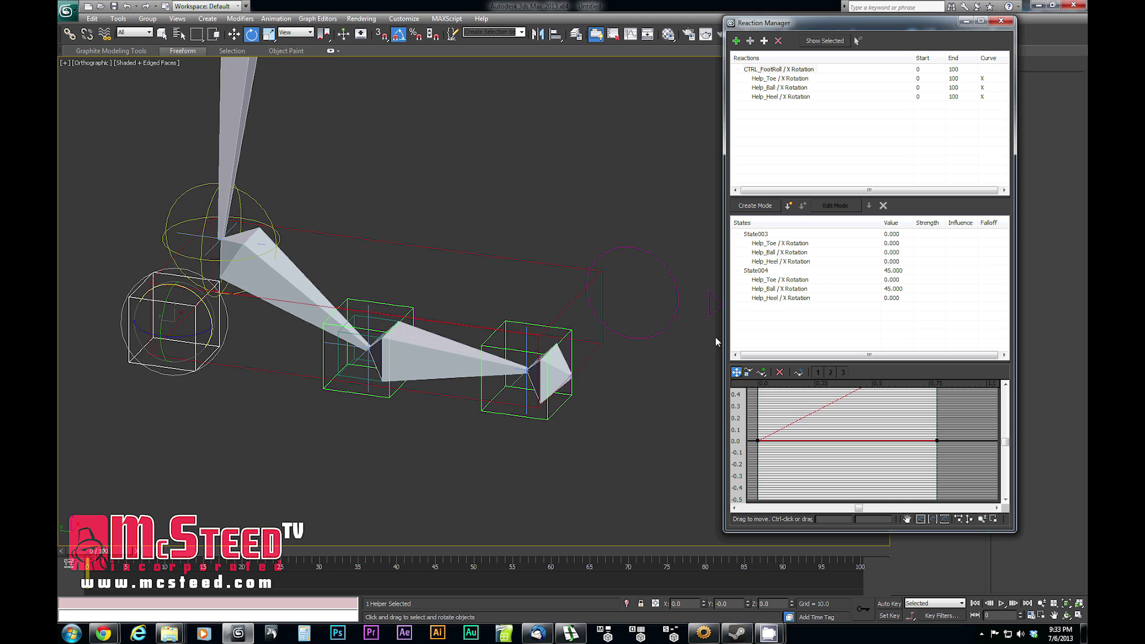
Test-rotate CTRL_FootRoll about X to check how the ball helper reacts
scroll(482, 352, "down", 4)
left_click(569, 285)
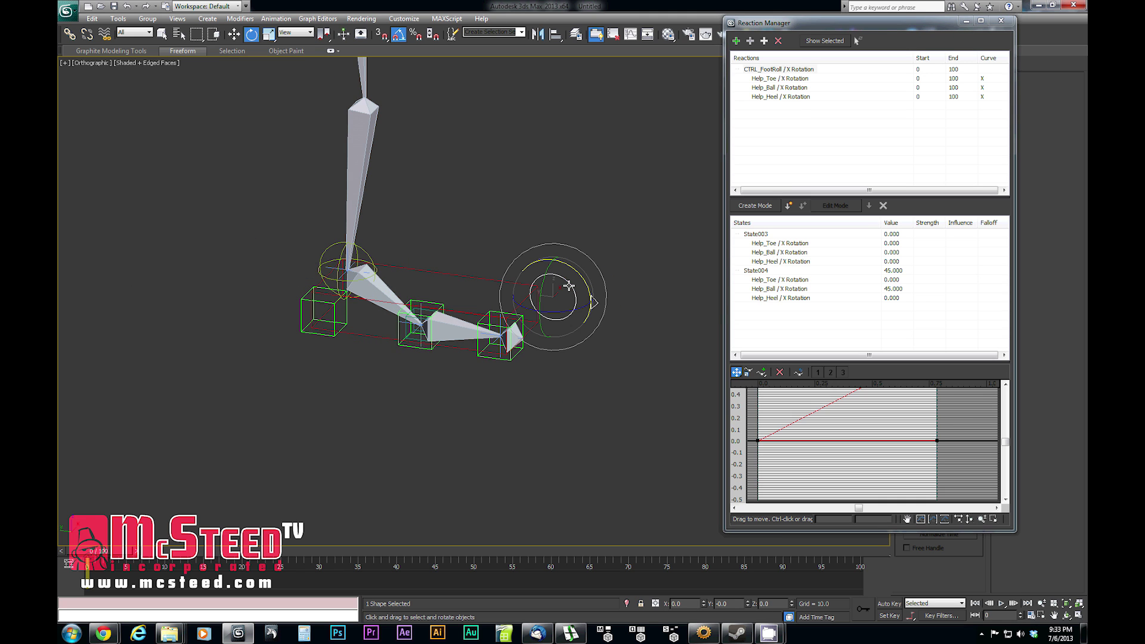
left_click_drag(570, 266, 588, 398)
scroll(513, 369, "up", 5)
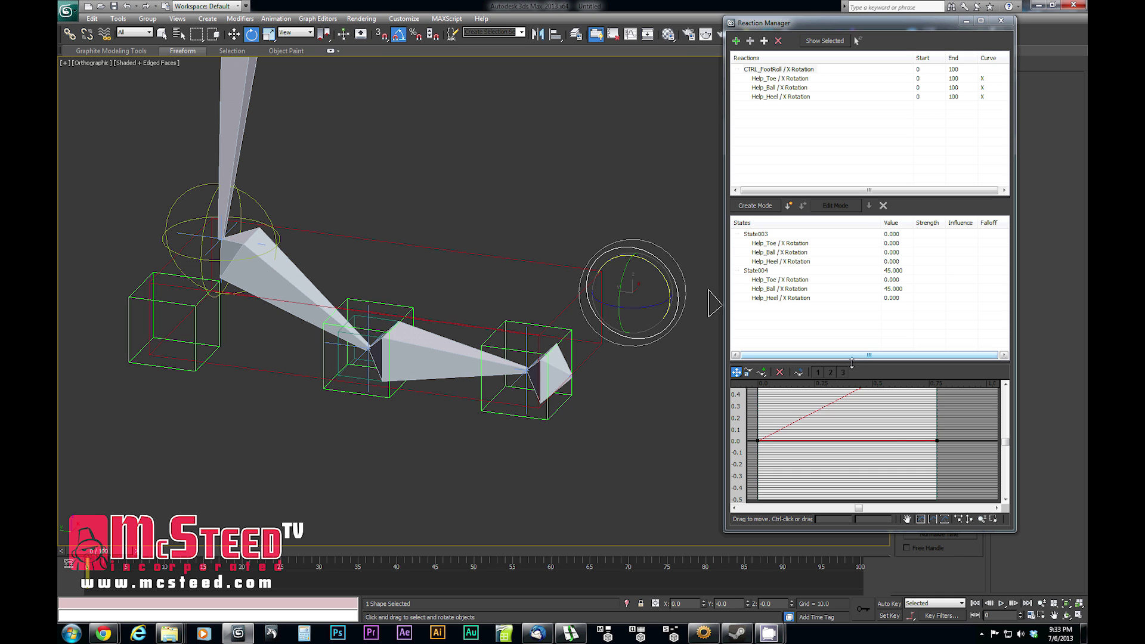
Add a third reaction state below the existing two, naming the second state Ball and the new one Toe
left_click_drag(857, 372, 860, 388)
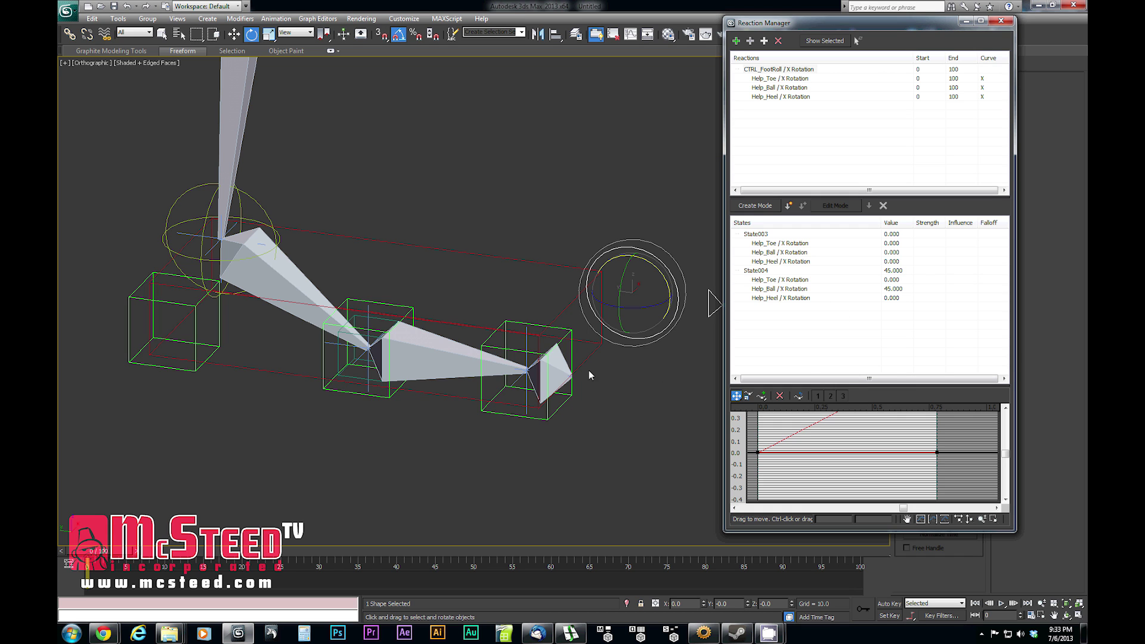
left_click(789, 206)
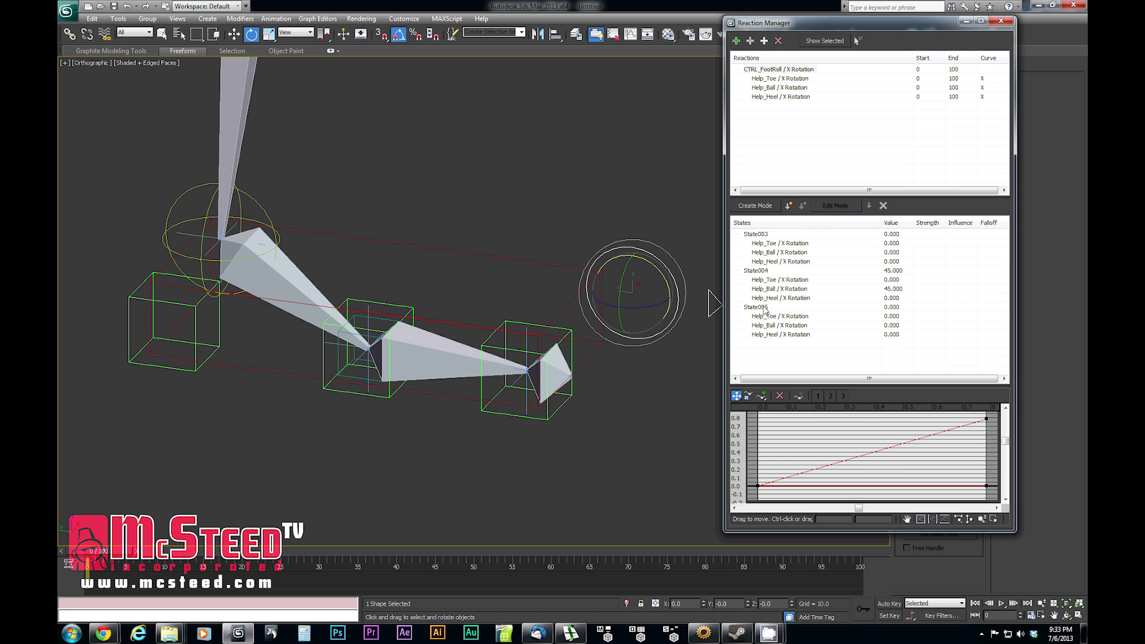
left_click(768, 271)
double_click(769, 271)
type("Ball")
key("Return")
left_click(767, 309)
double_click(768, 310)
type("Toe")
key("Return")
Set the Toe state's master value to 90 and its Help_Toe X Rotation to 90
left_click(904, 309)
type("90")
key("Return")
left_click(897, 317)
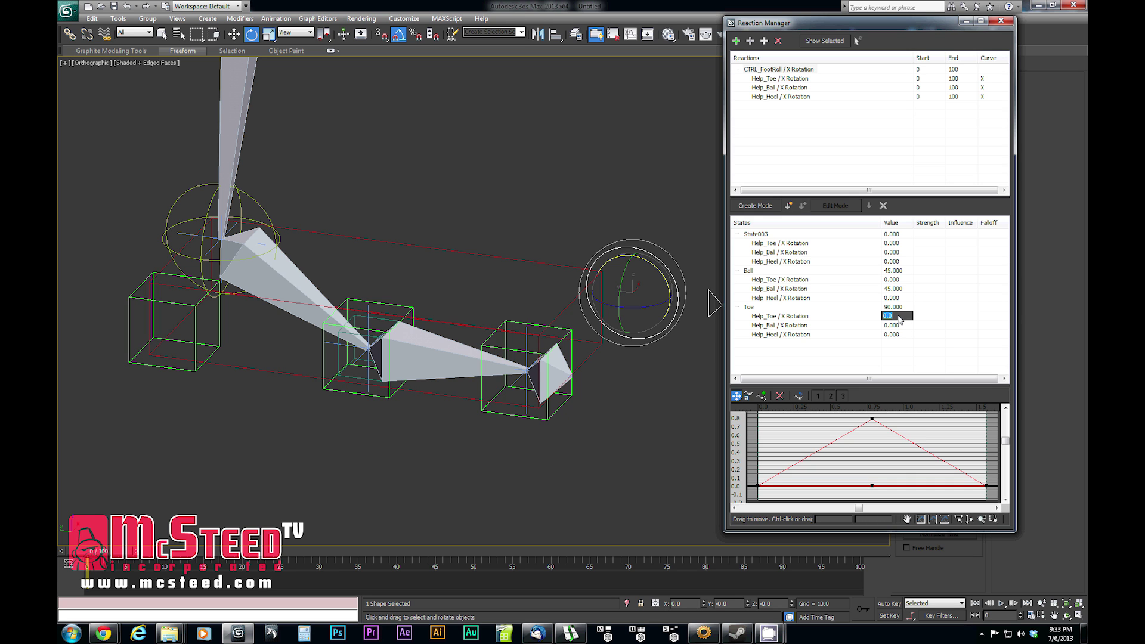
type("90")
key("Return")
Test-rotate CTRL_FootRoll about X in both directions to check the roll from ball to toe
middle_click(426, 391)
scroll(427, 387, "down", 4)
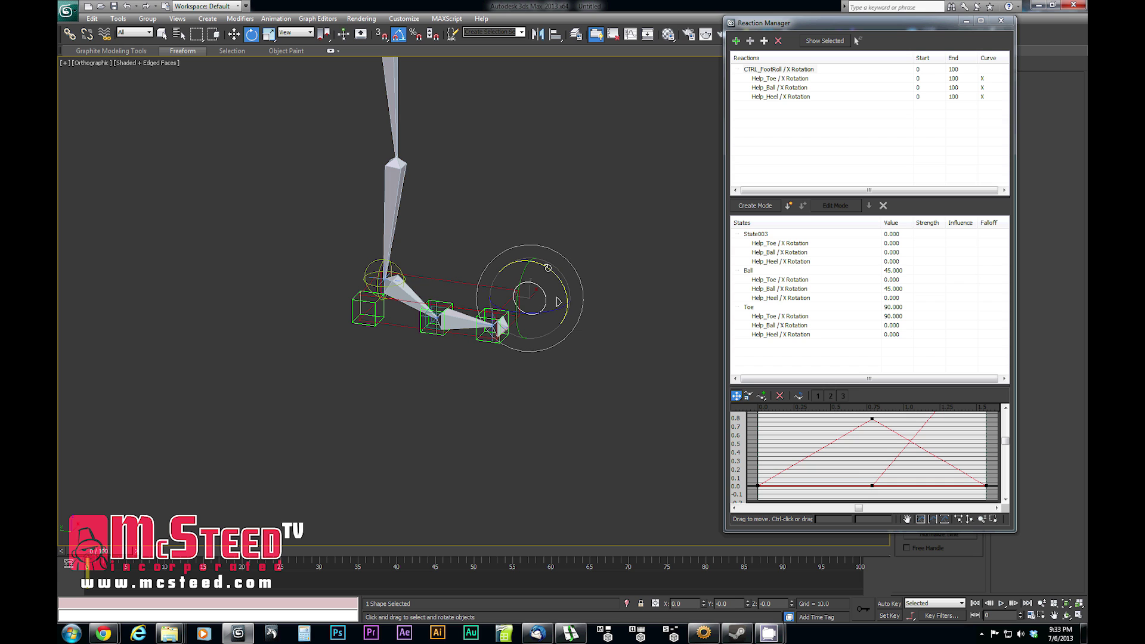
left_click_drag(558, 277, 610, 638)
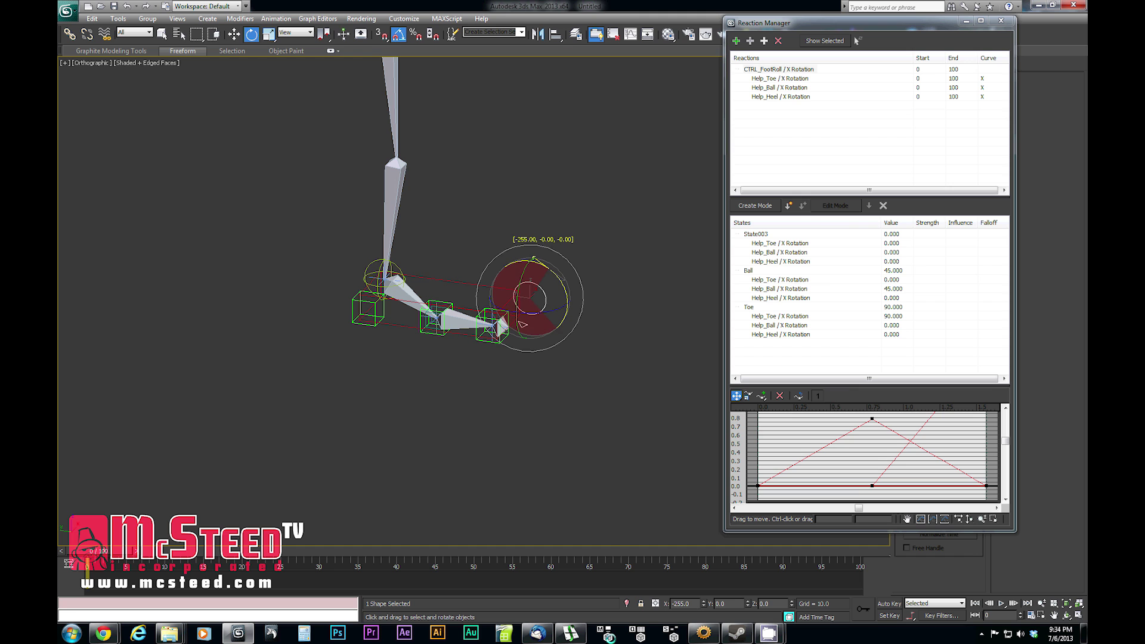
left_click_drag(523, 324, 559, 302)
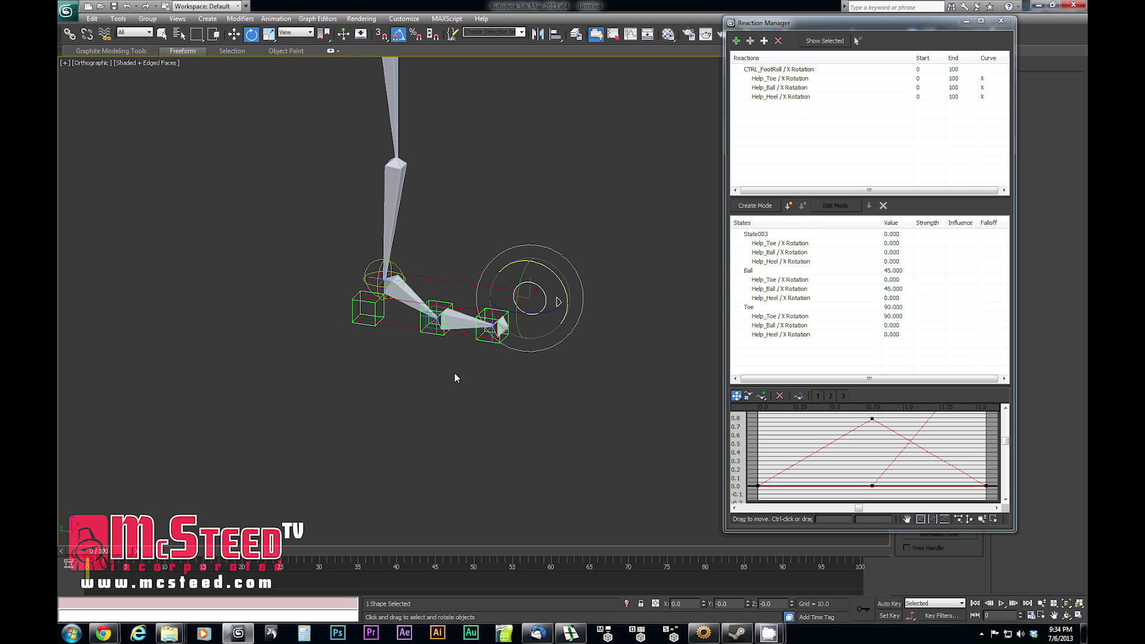
scroll(495, 352, "up", 3)
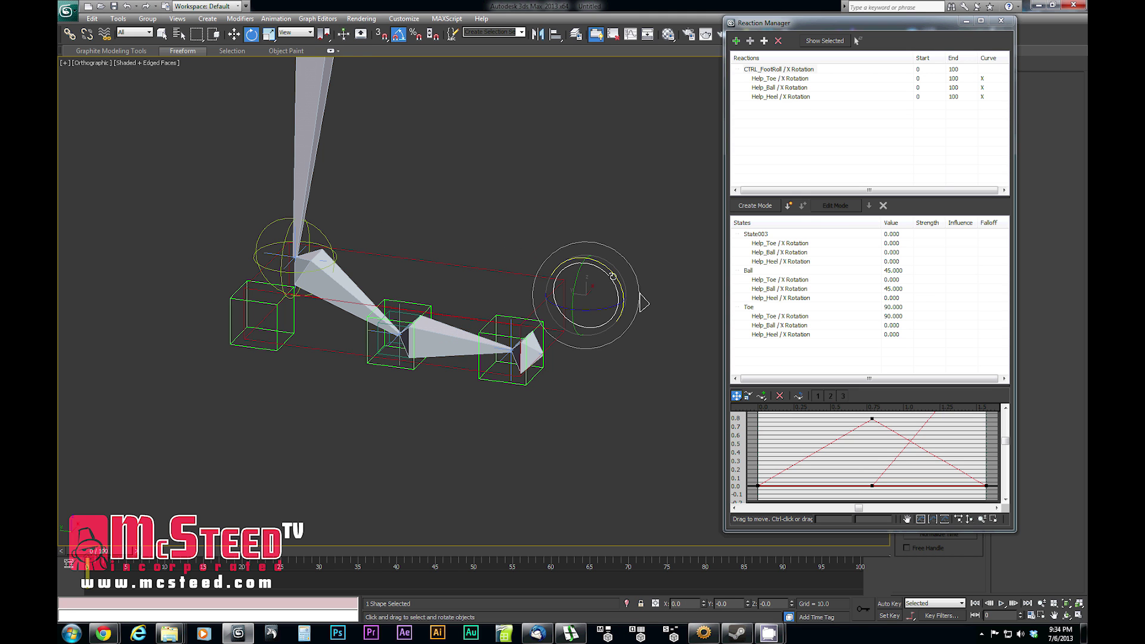
left_click_drag(611, 275, 640, 239)
Make more room for the states list and add a fourth reaction state named Heel
left_click_drag(784, 389, 788, 424)
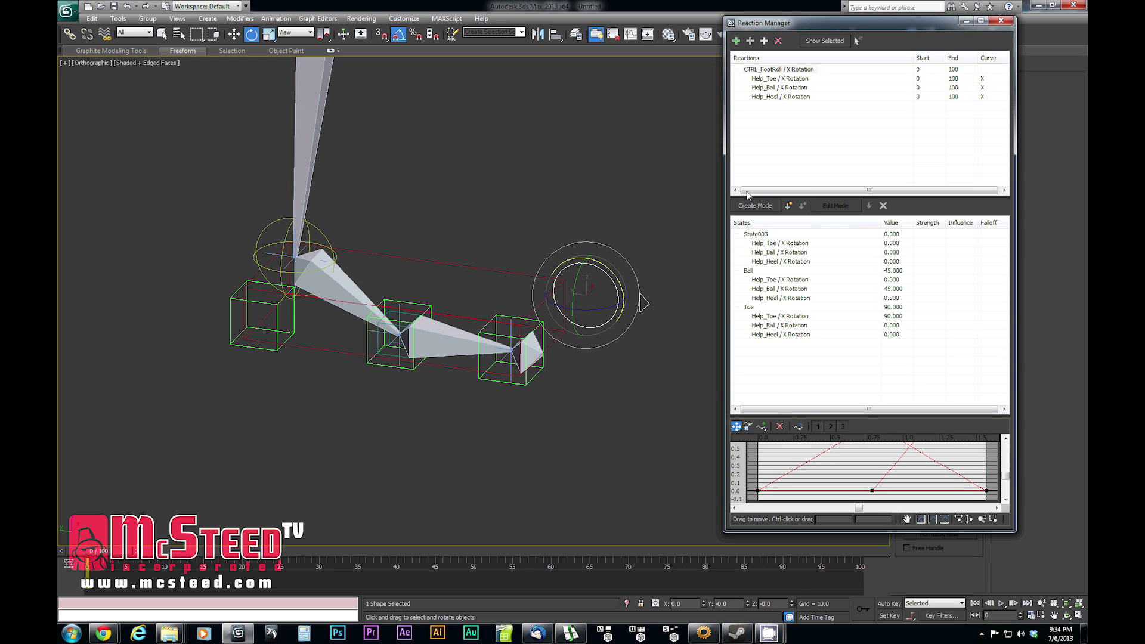
left_click(789, 206)
left_click(761, 345)
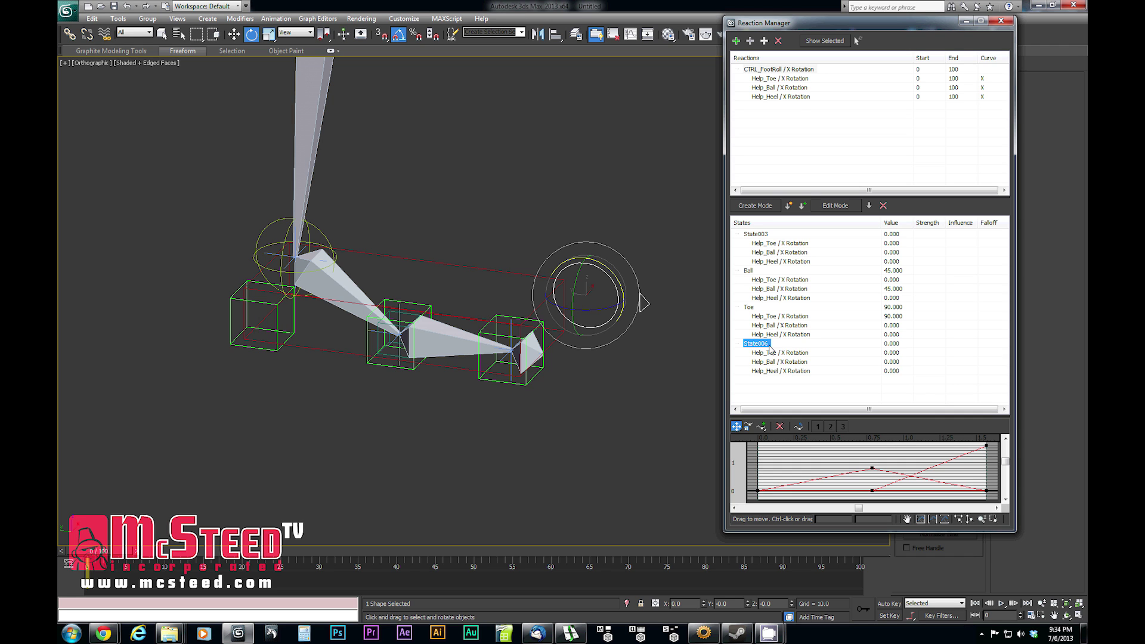
left_click(769, 346)
type("Heel")
key("Return")
Set the Heel state's master value to -45 and its Help_Heel X Rotation to -45
left_click(899, 345)
type("-")
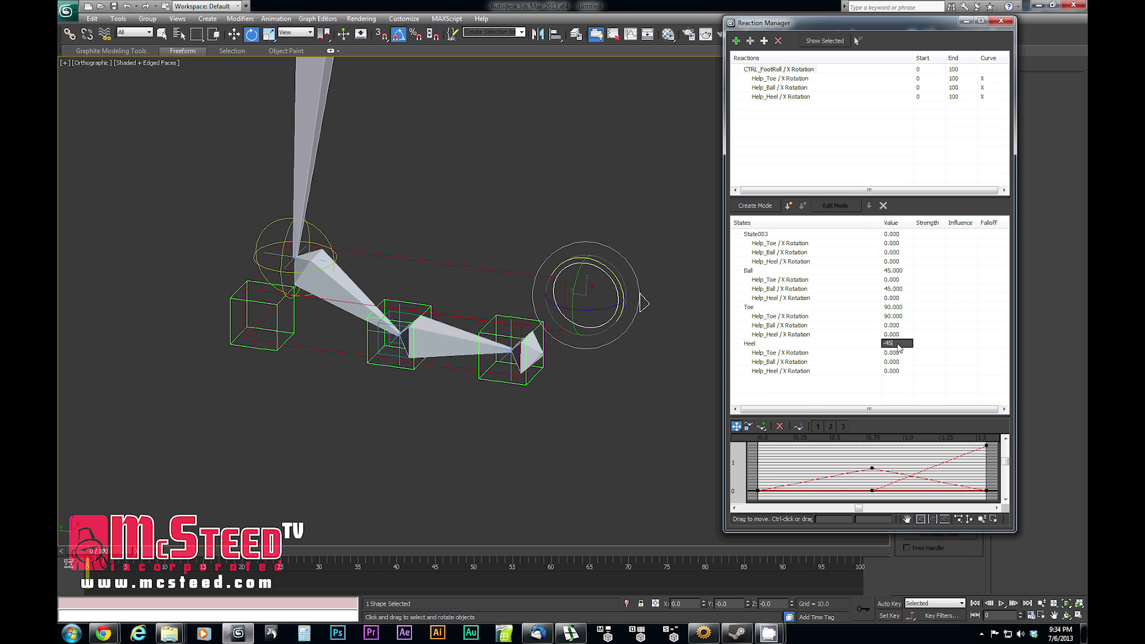
type("45")
key("Return")
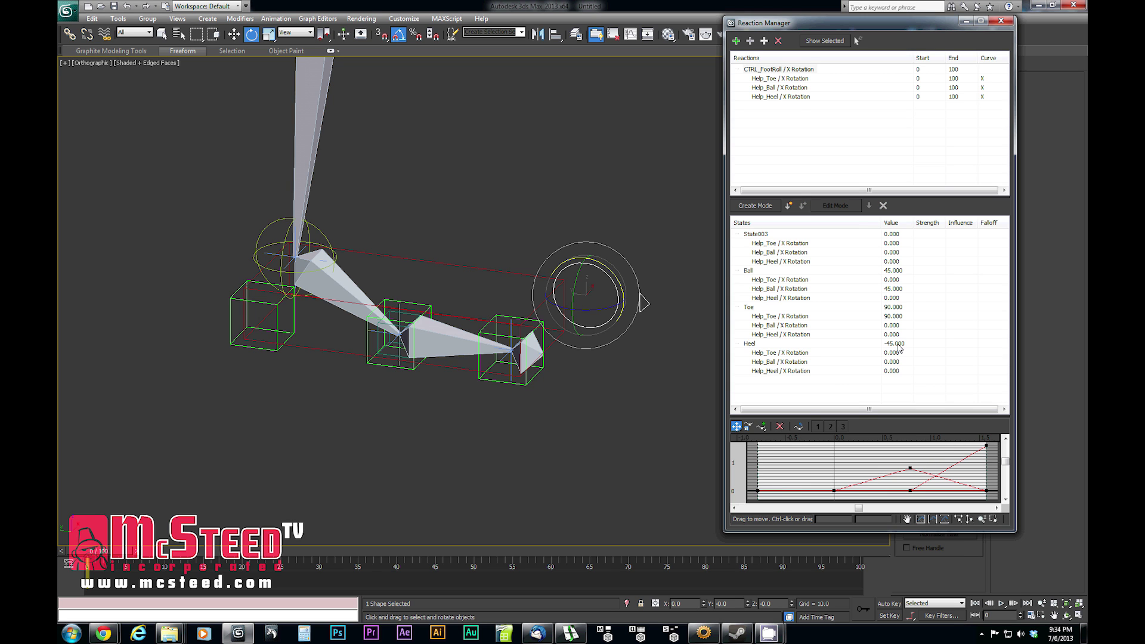
double_click(904, 375)
type("-45")
key("Return")
Test-rotate CTRL_FootRoll back and forth about X to check the heel, ball and toe reactions
left_click_drag(617, 281, 567, 90)
left_click_drag(667, 323, 627, 300)
left_click_drag(716, 357, 967, 371)
right_click(968, 371)
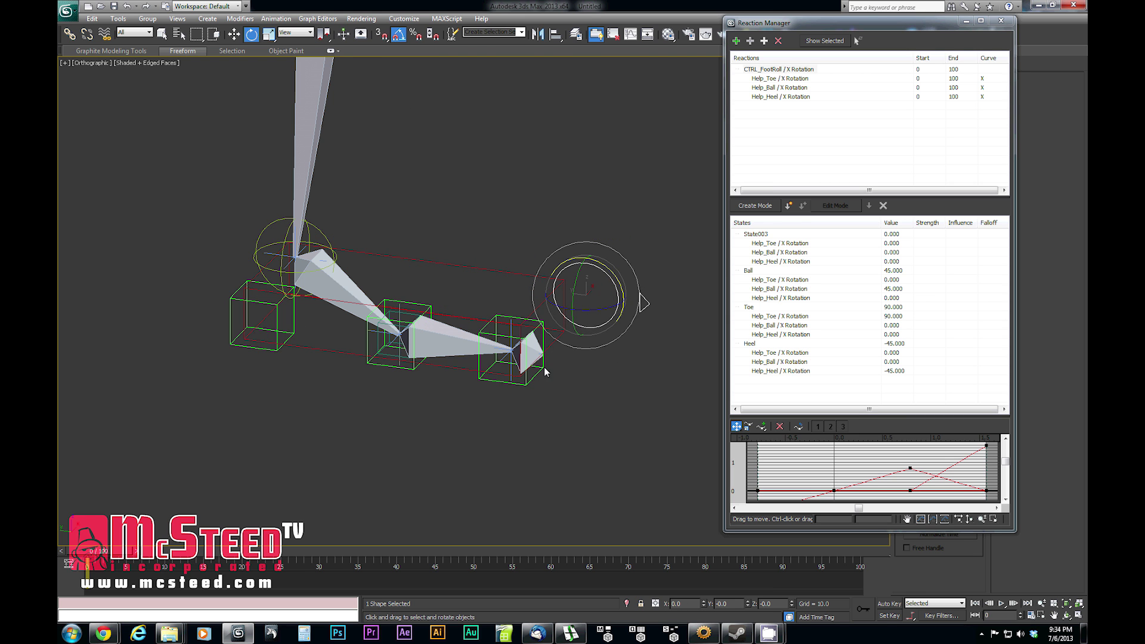
mouse_move(473, 391)
middle_mouse_down()
mouse_move(458, 389)
mouse_move(483, 410)
middle_mouse_up()
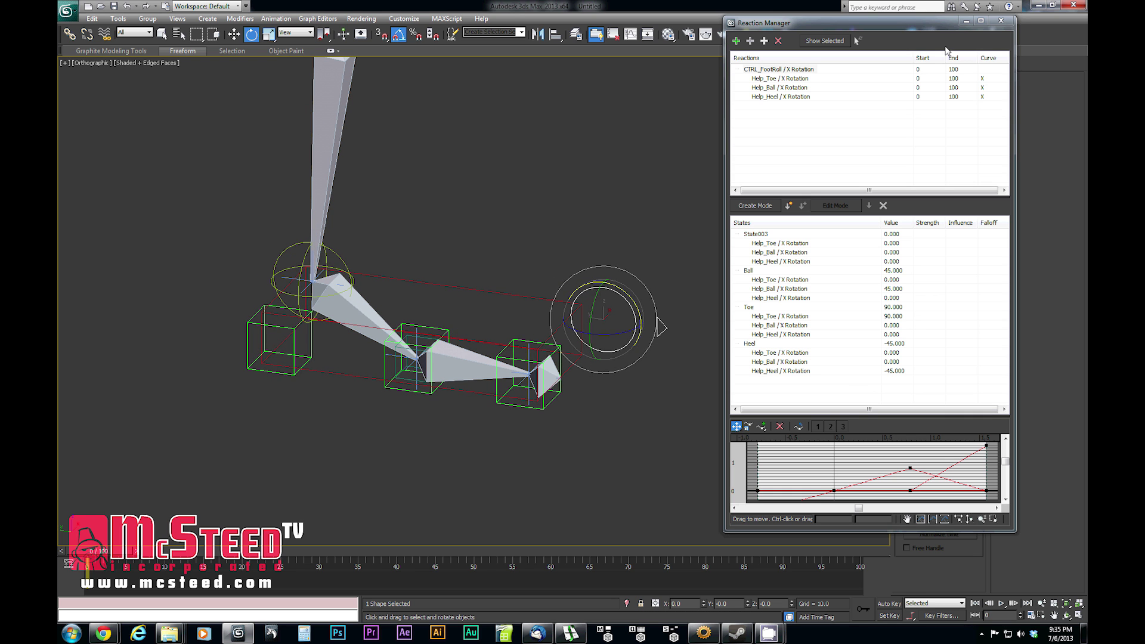
Close the Reaction Manager and add an Attribute Holder modifier to CTRL_FootRoll
left_click(1001, 23)
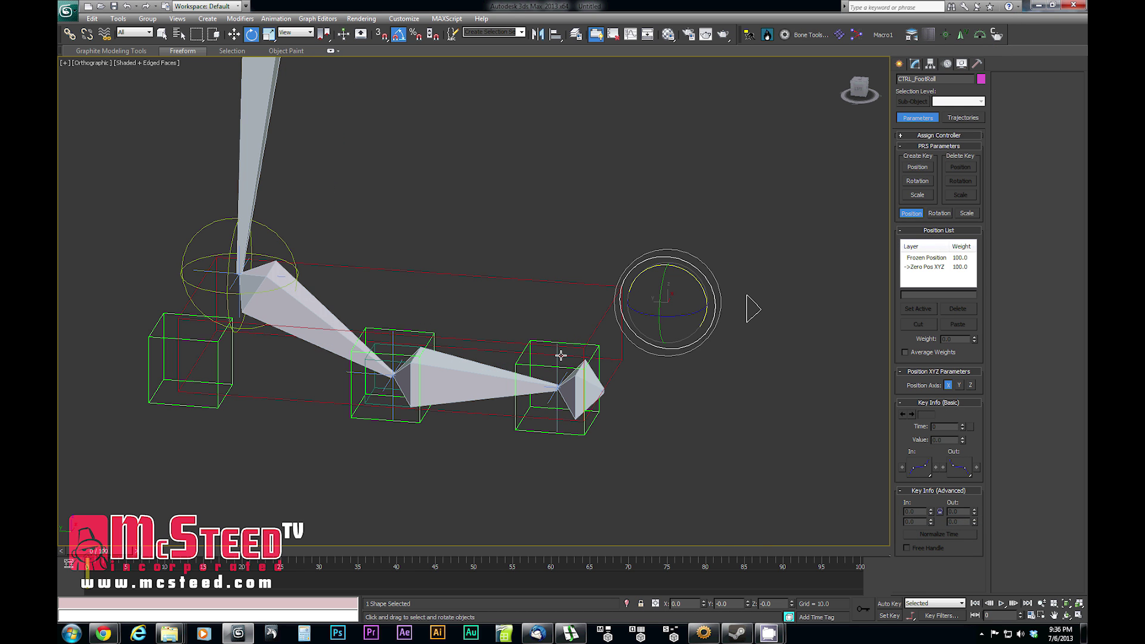
scroll(582, 364, "down", 2)
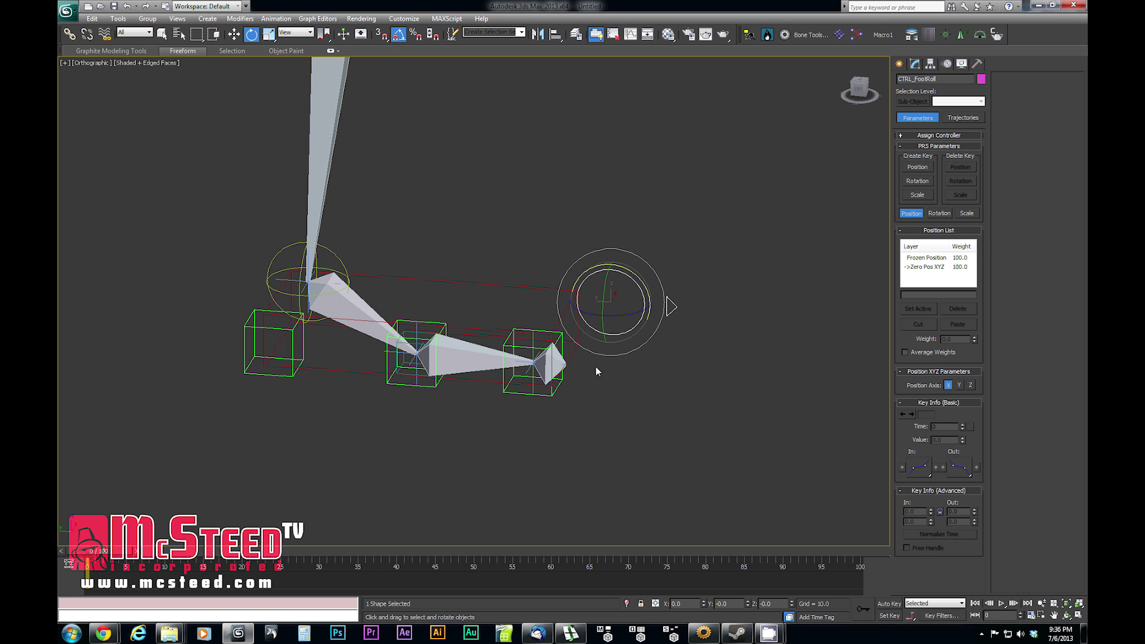
mouse_move(595, 366)
middle_mouse_down("alt")
mouse_move(566, 370)
mouse_move(584, 371)
middle_mouse_up("alt")
left_click(624, 369)
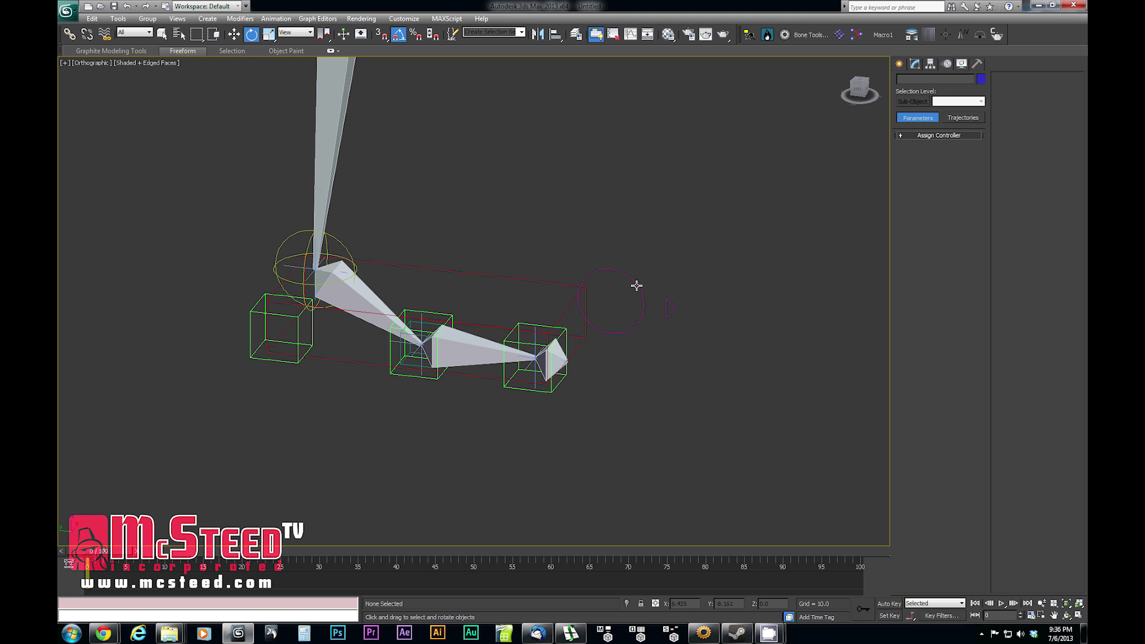
left_click(638, 286)
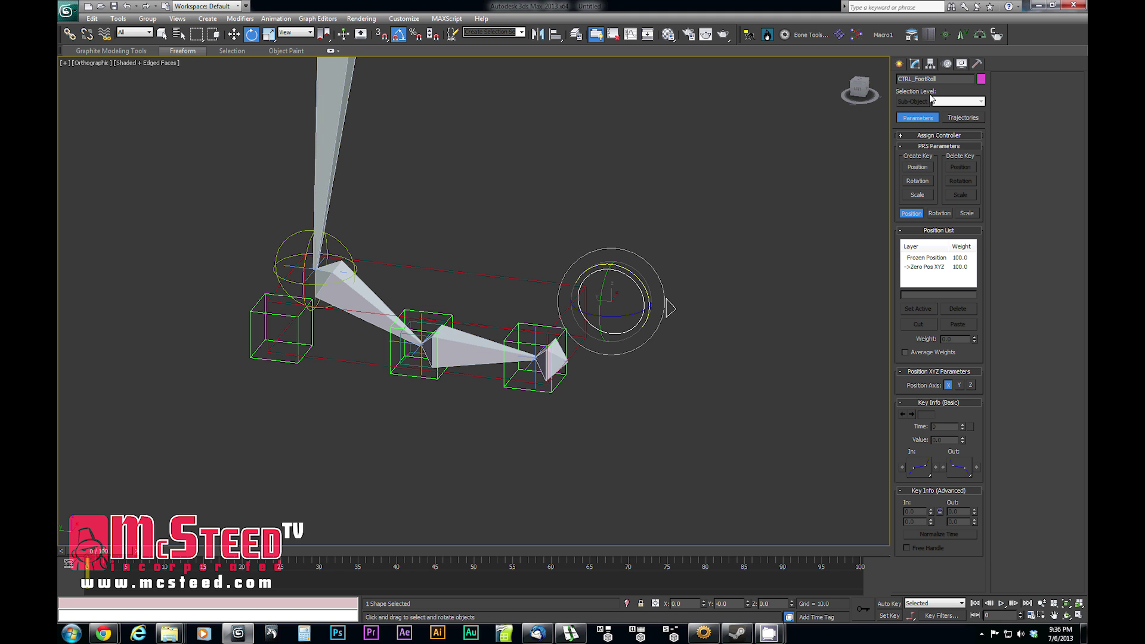
left_click(915, 64)
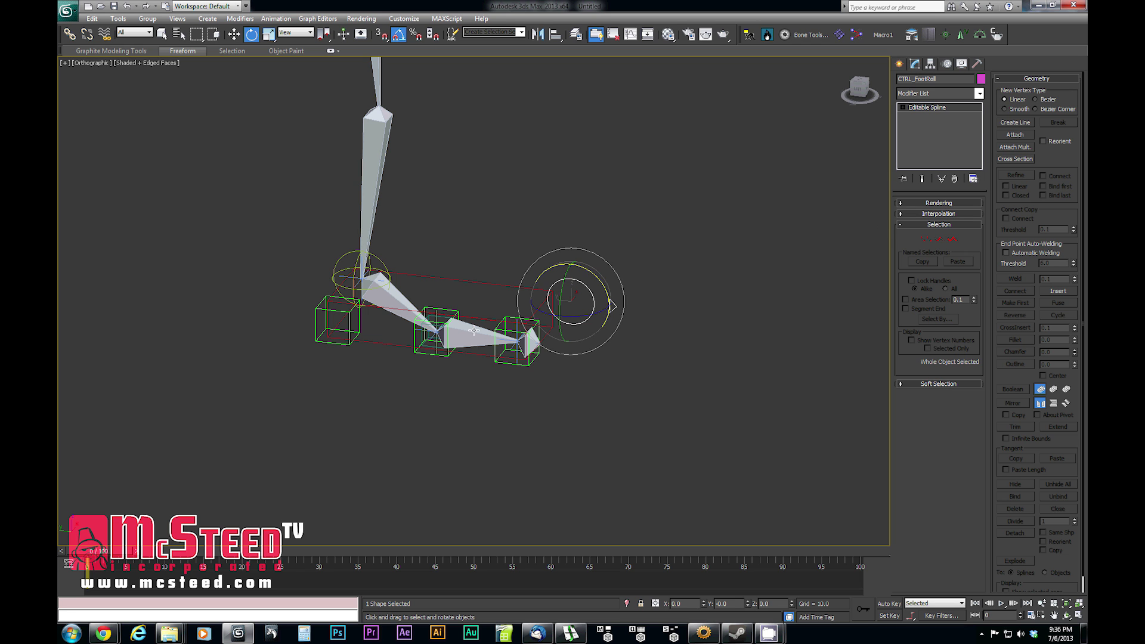
scroll(474, 332, "up", 2)
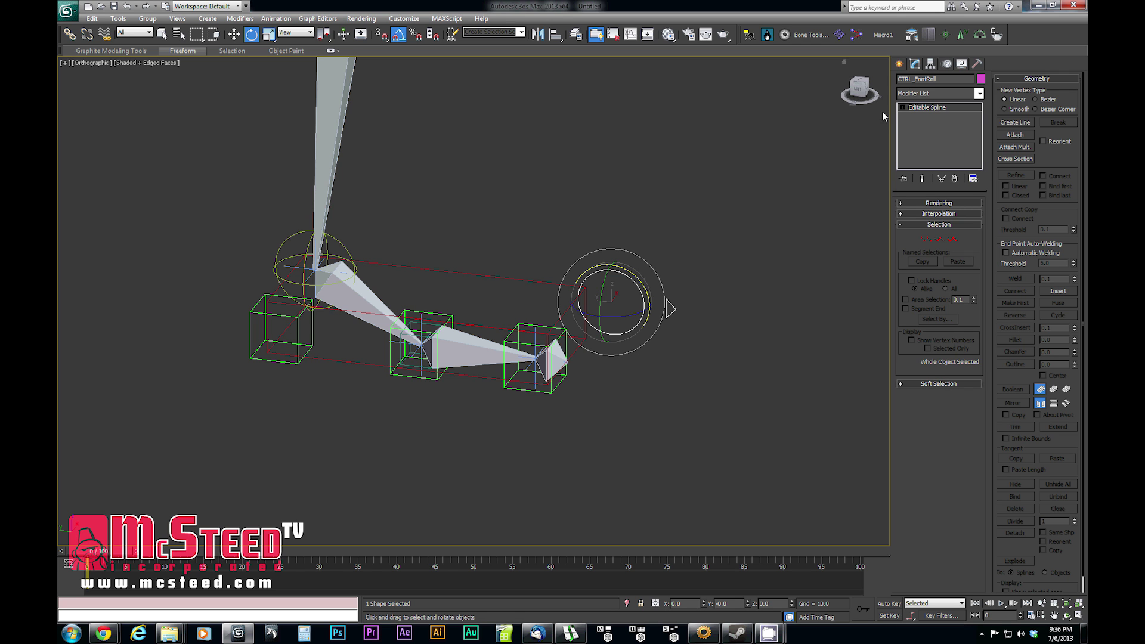
left_click(979, 94)
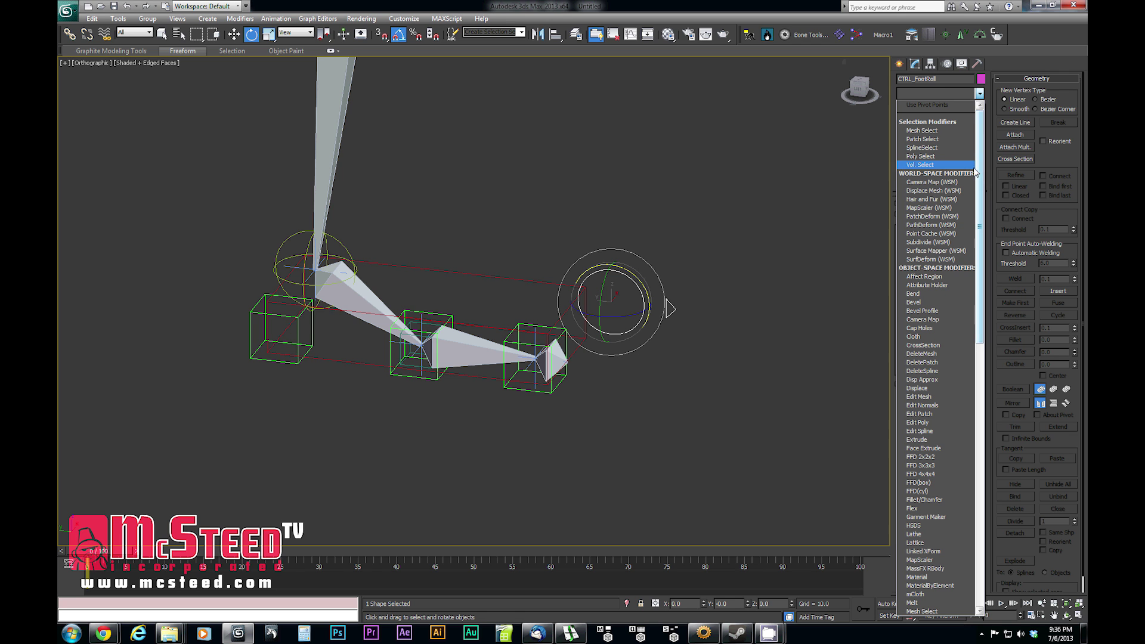
left_click(946, 285)
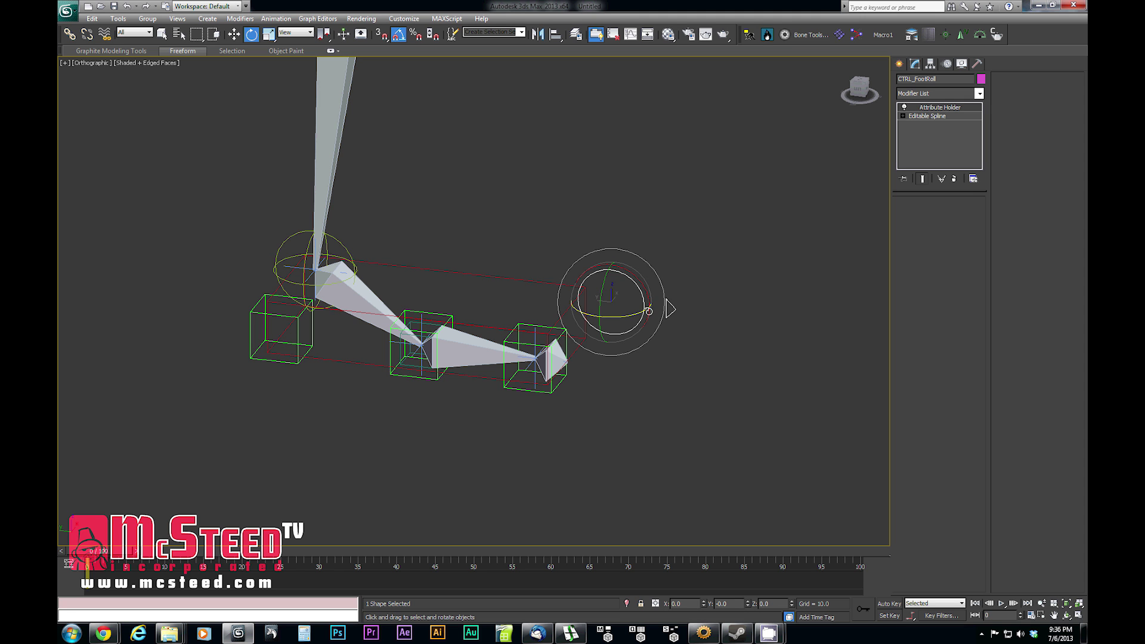
Test-rotate the Help_ToeRot helper about X to check how the toe bends, cancelling the rotation
left_click(401, 349)
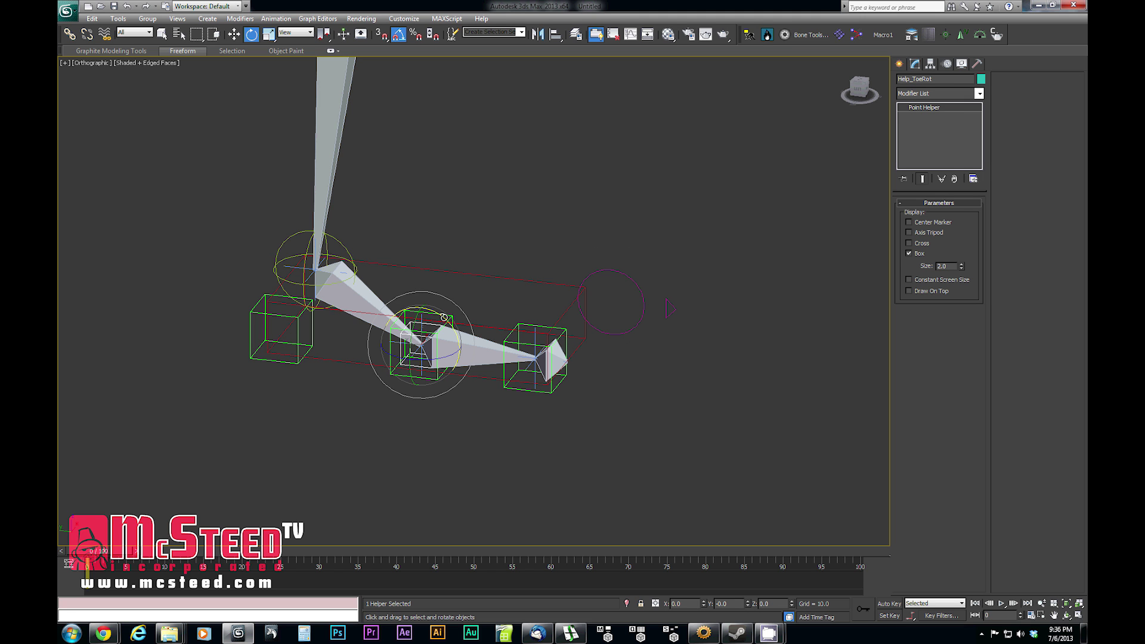
left_click_drag(448, 325, 465, 248)
right_click(466, 248)
Open the Parameter Editor for CTRL_FootRoll and name the new float spinner attribute Toe_Rot
left_click(640, 320)
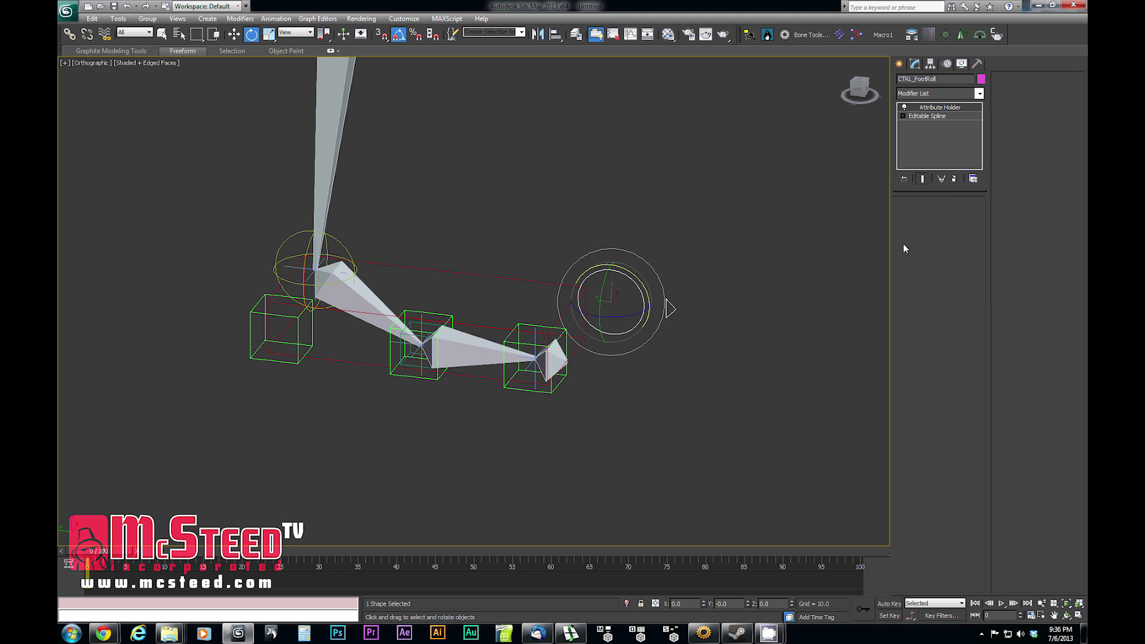
left_click(275, 20)
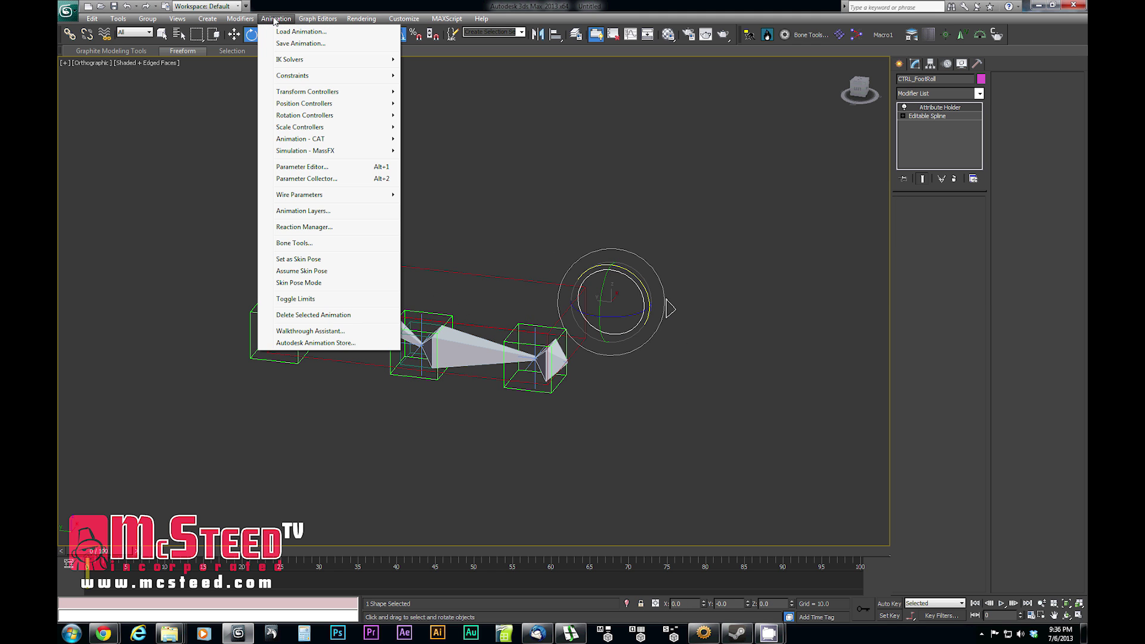
left_click(304, 167)
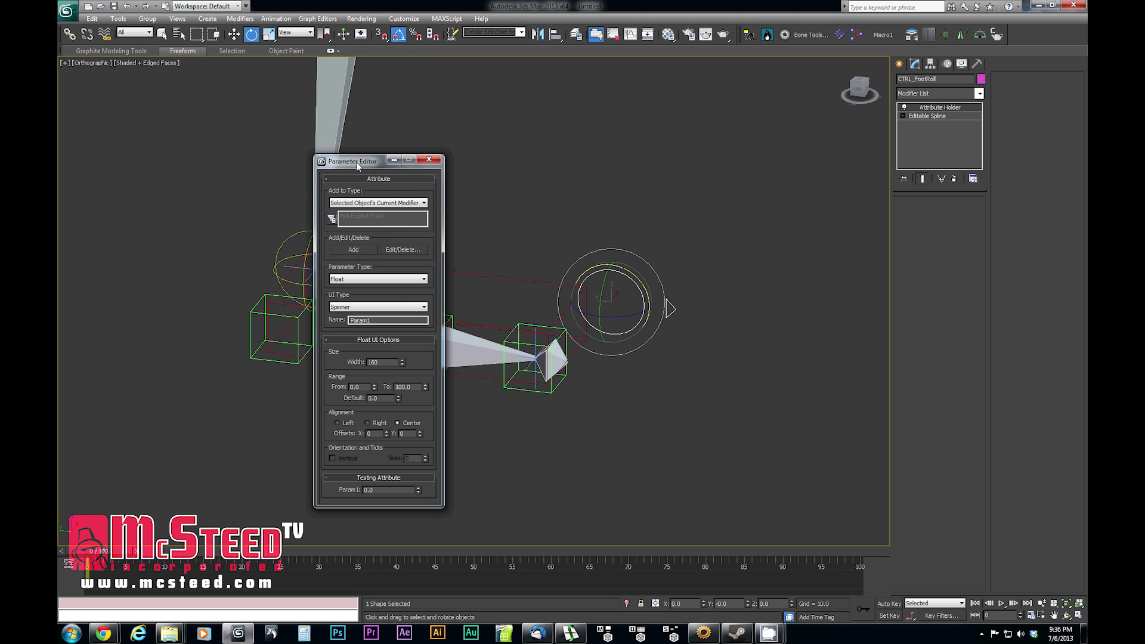
left_click_drag(356, 161, 453, 140)
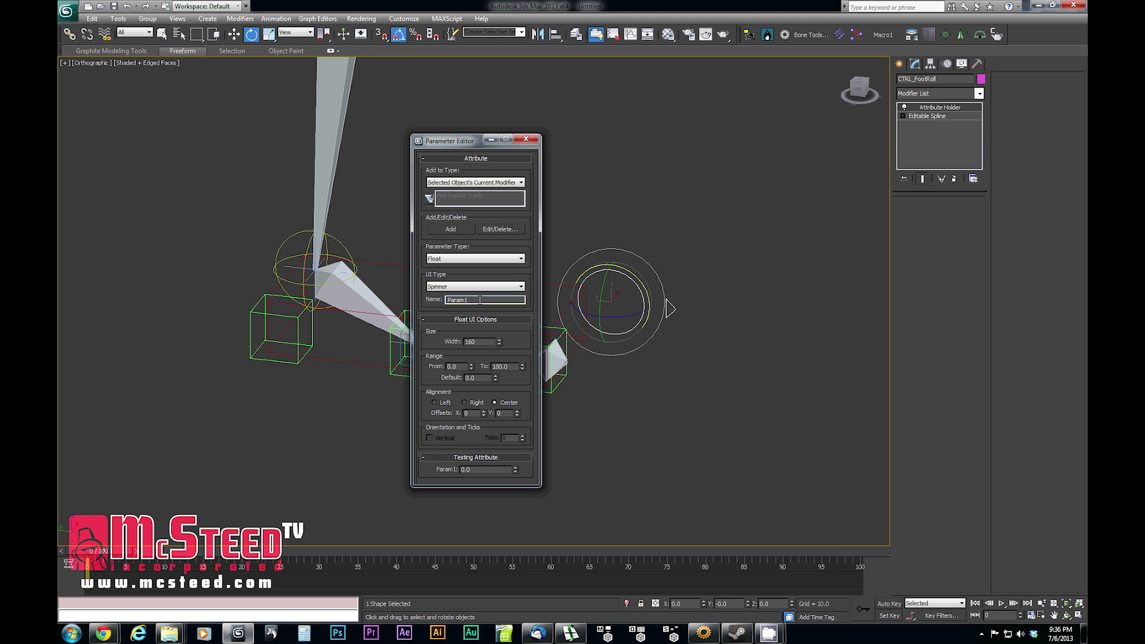
left_click_drag(475, 299, 414, 299)
type("Toe_Rot")
key("Return")
Give the Toe_Rot spinner a width of 80 and a range from -180 to 180, and add it to the current modifier
double_click(470, 342)
type("80")
key("Return")
double_click(452, 367)
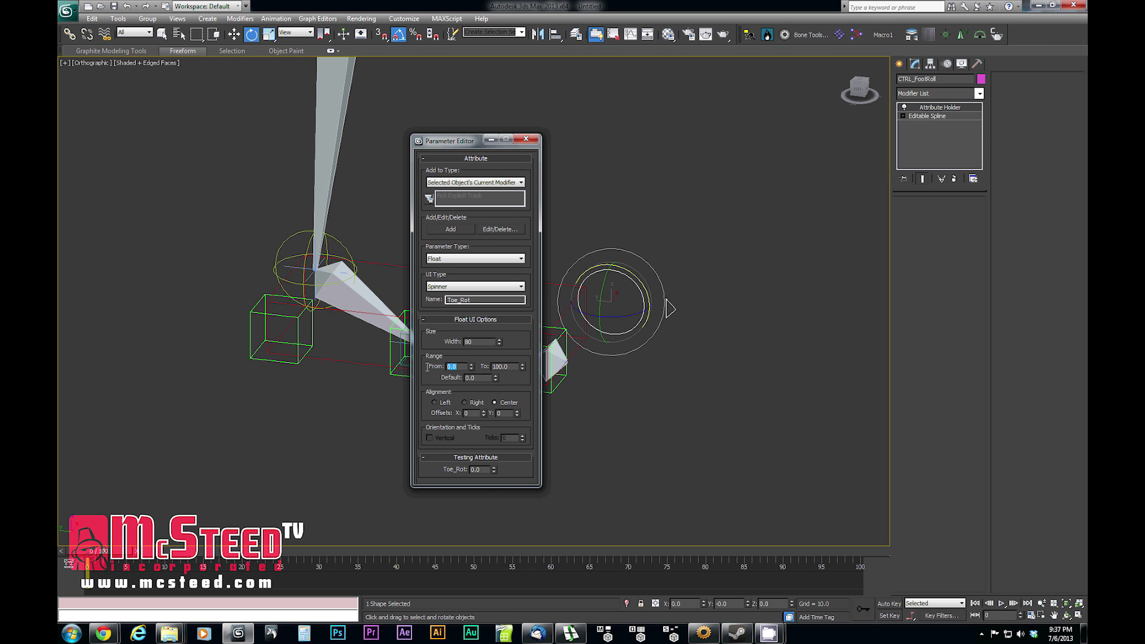
type("-8")
double_click(500, 366)
type("180")
left_click(510, 184)
left_click(454, 228)
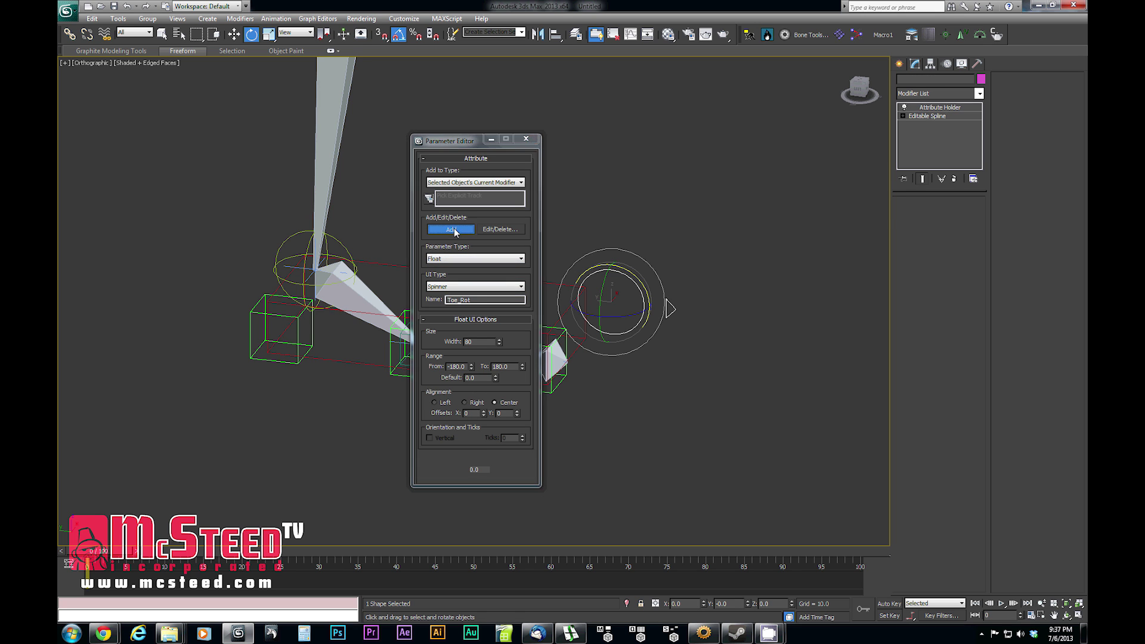
Move the Parameter Editor aside and add an Attribute Holder modifier to CTRL_Foot
left_click_drag(452, 144, 727, 154)
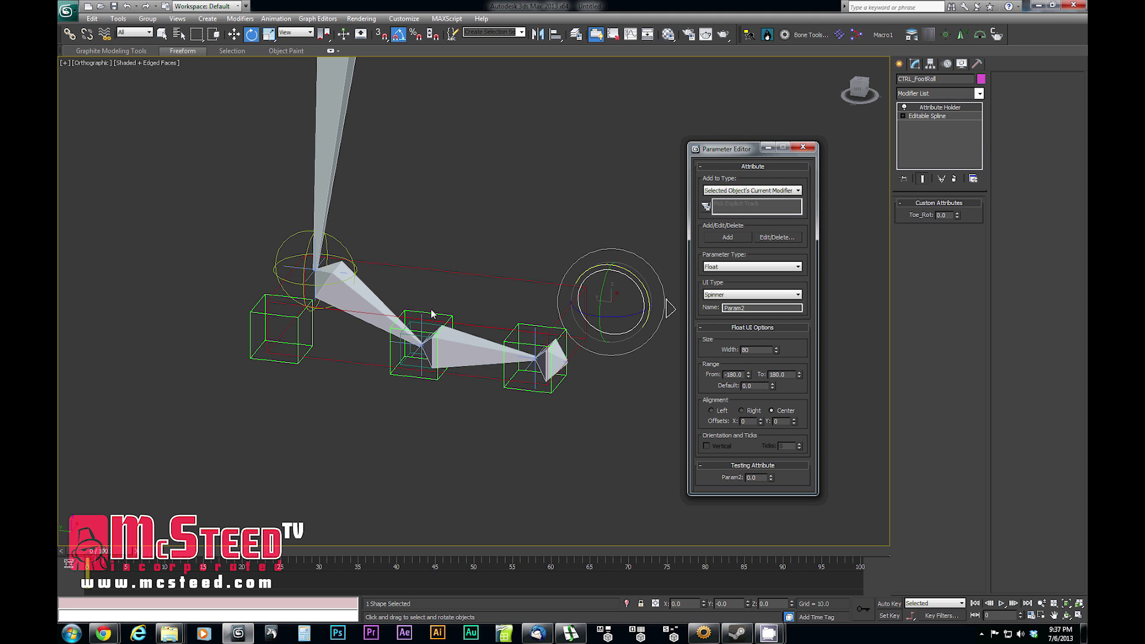
left_click(469, 274)
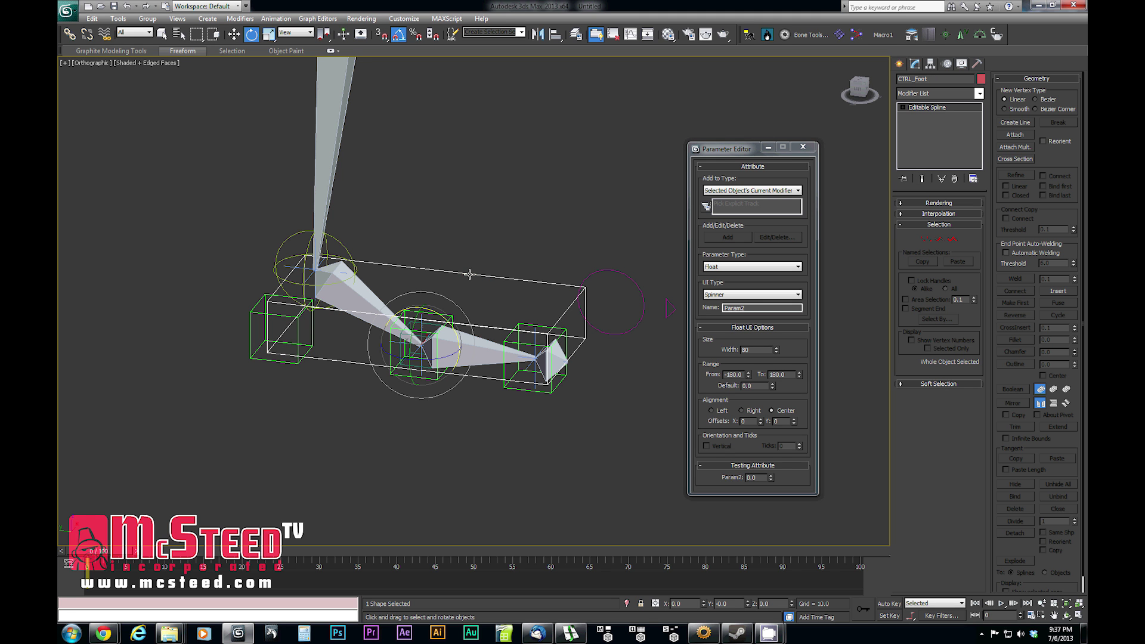
left_click(979, 93)
left_click(945, 286)
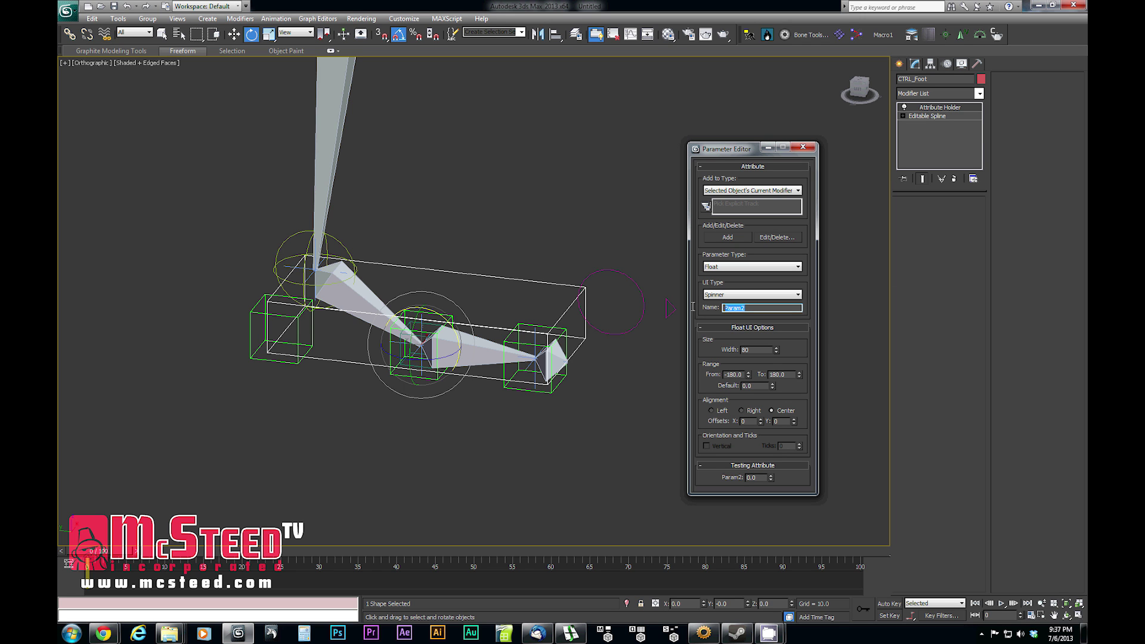
Add a float spinner attribute named Knee to CTRL_Foot's Attribute Holder and close the Parameter Editor
type("Knee")
key("Return")
left_click(728, 236)
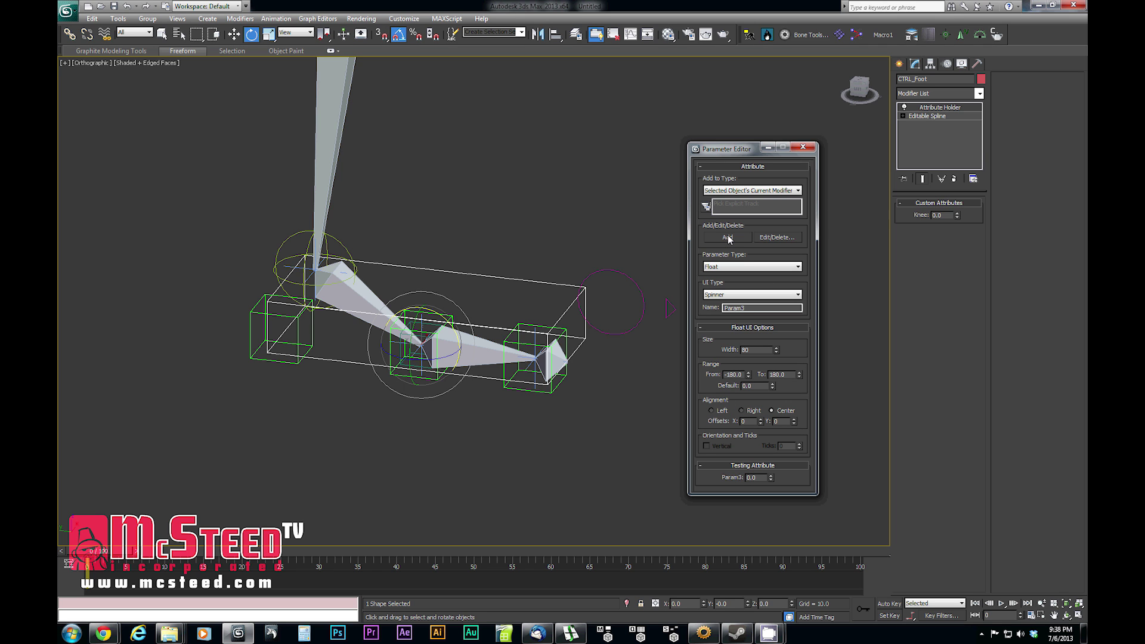
left_click(803, 148)
middle_click_drag(445, 253, 489, 386, "alt")
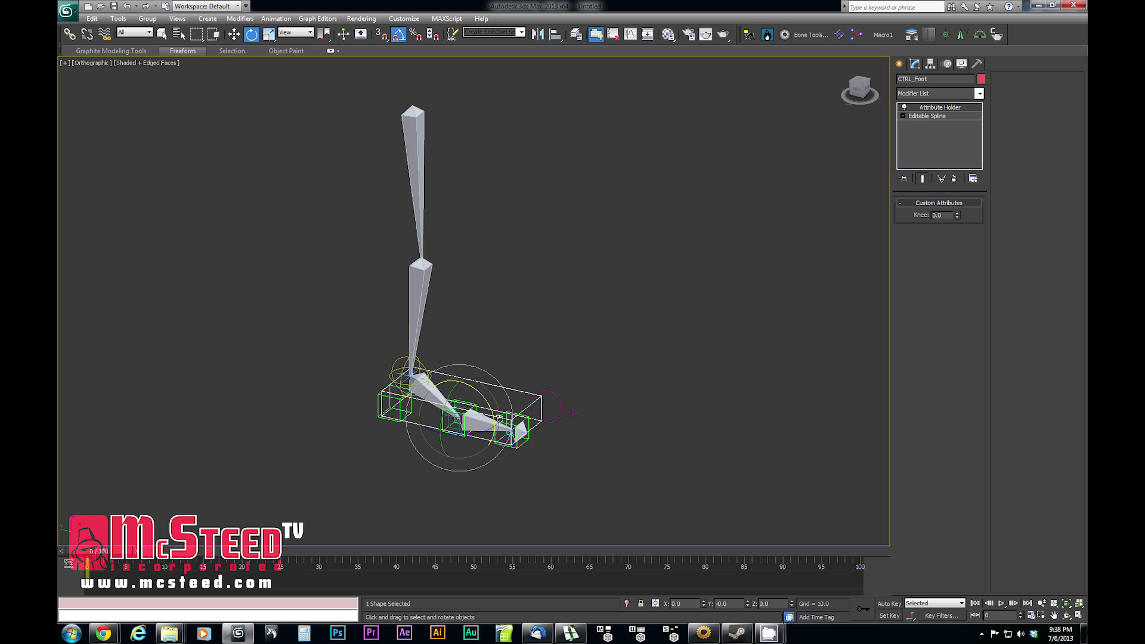
left_click_drag(459, 435, 428, 423)
middle_click_drag(466, 471, 476, 422)
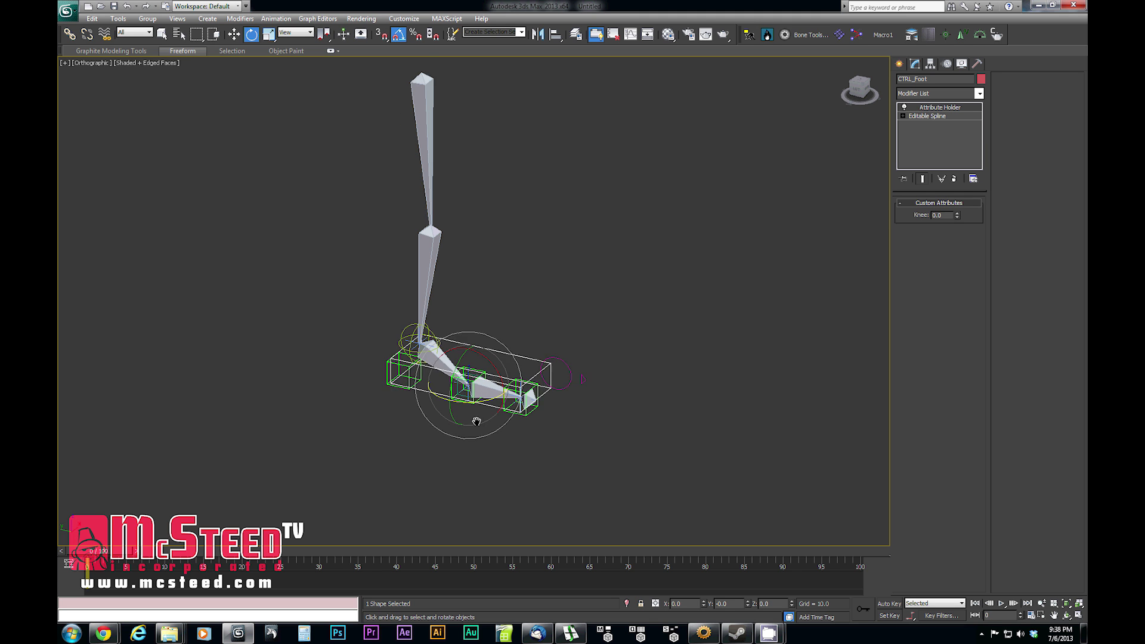
scroll(507, 269, "up", 3)
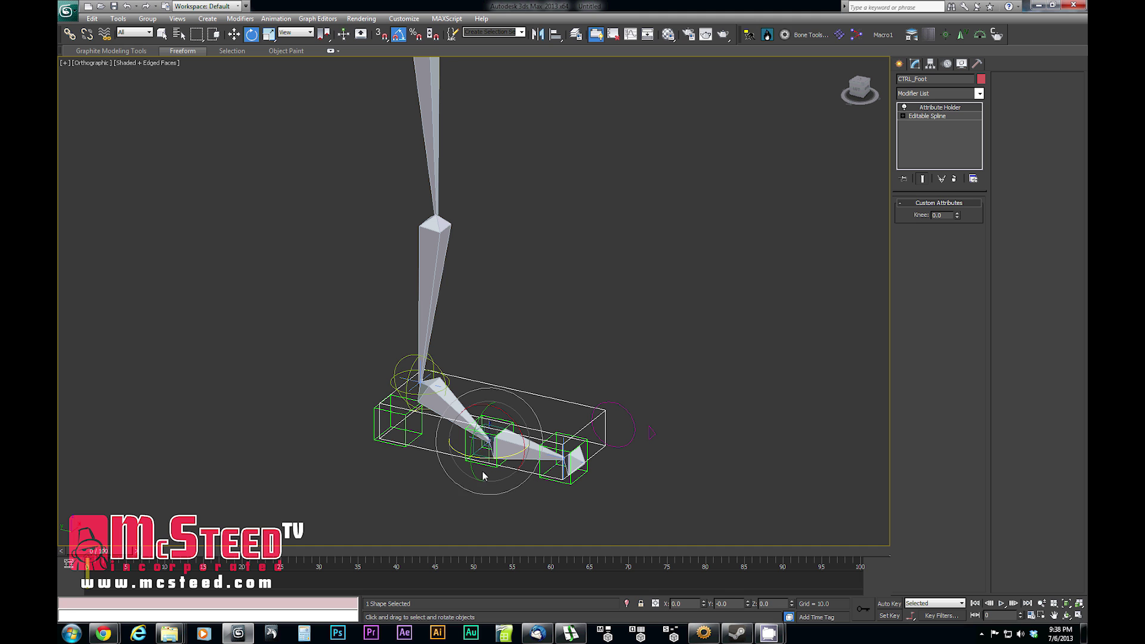
scroll(477, 394, "up", 3)
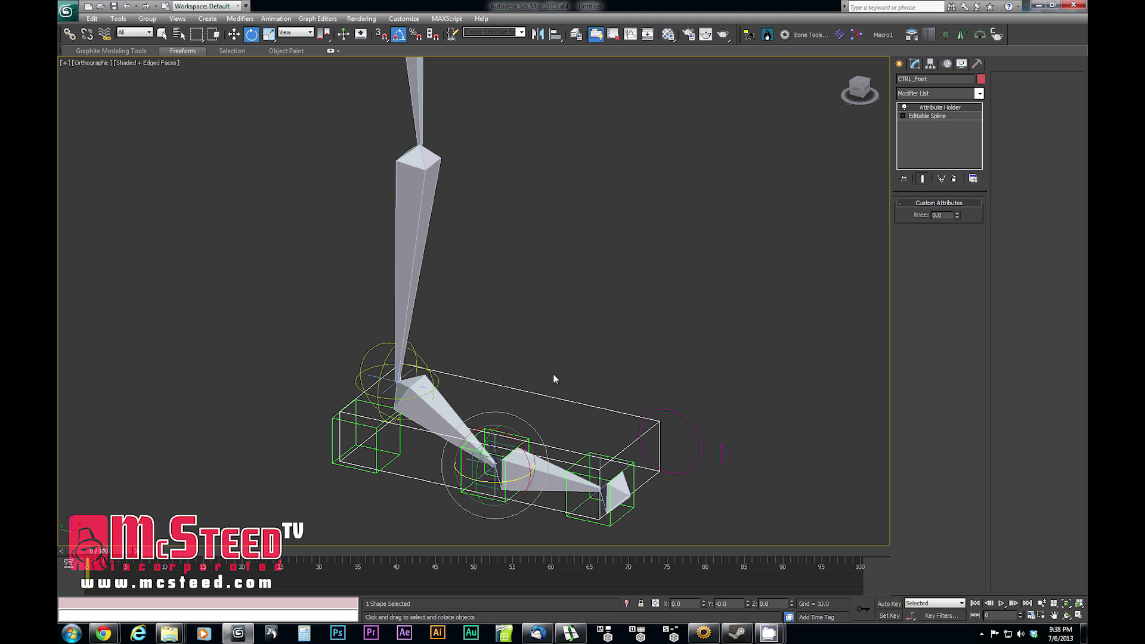
middle_click_drag(558, 384, 574, 318)
scroll(574, 318, "down", 2)
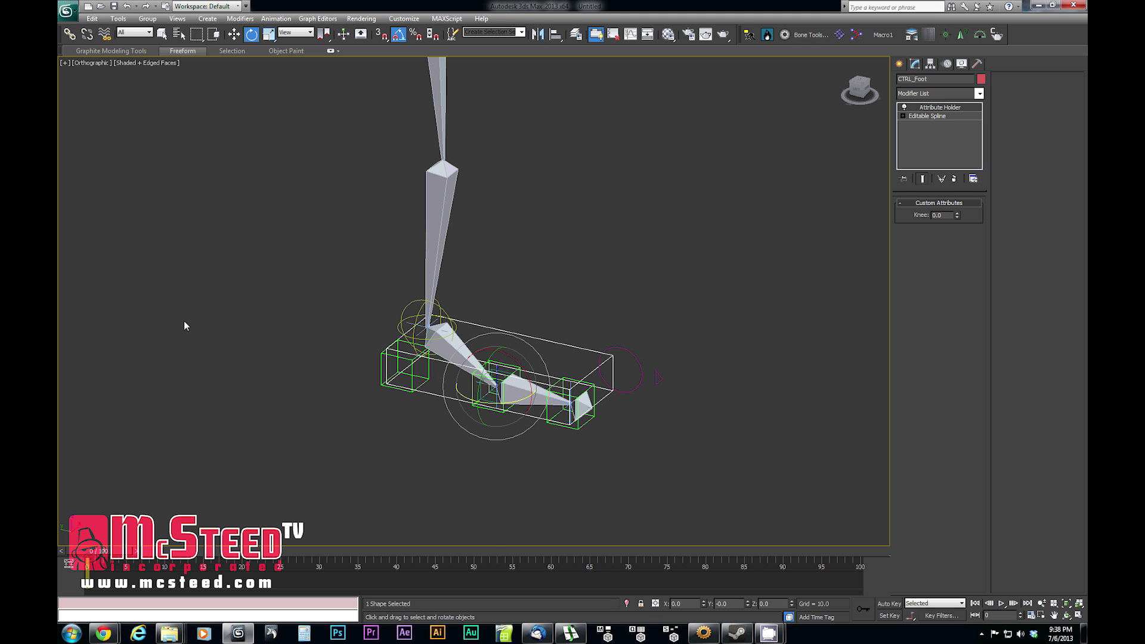
Select CTRL_FootRoll and start wiring parameters from the Toe_Rot custom attribute of its Attribute Holder
left_click(611, 385)
left_click_drag(599, 401, 618, 393)
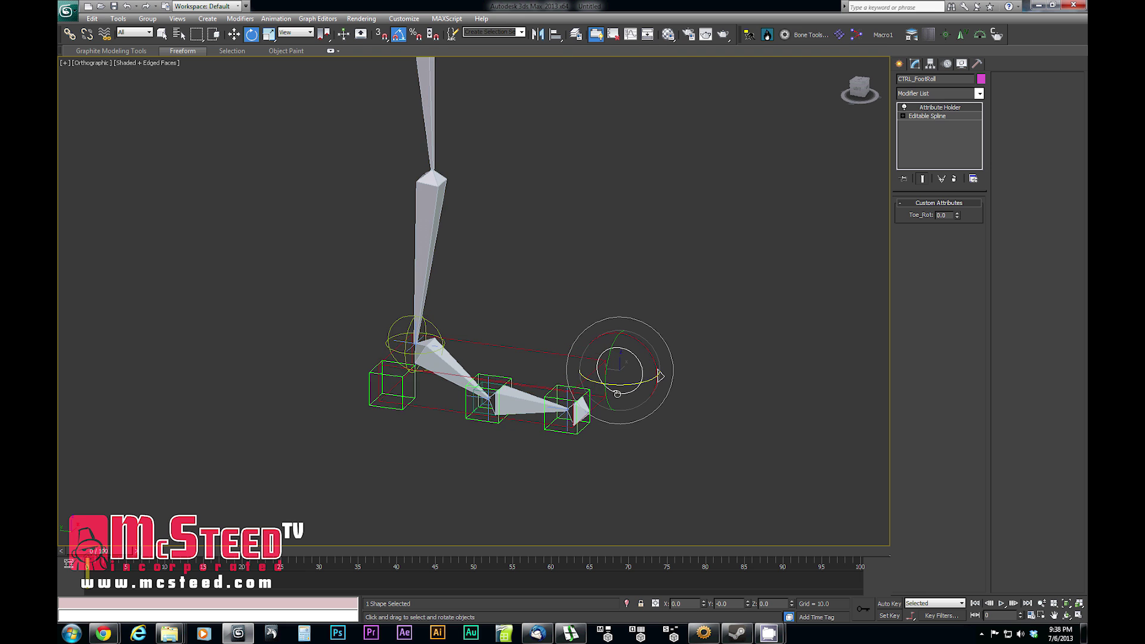
scroll(549, 463, "up", 2)
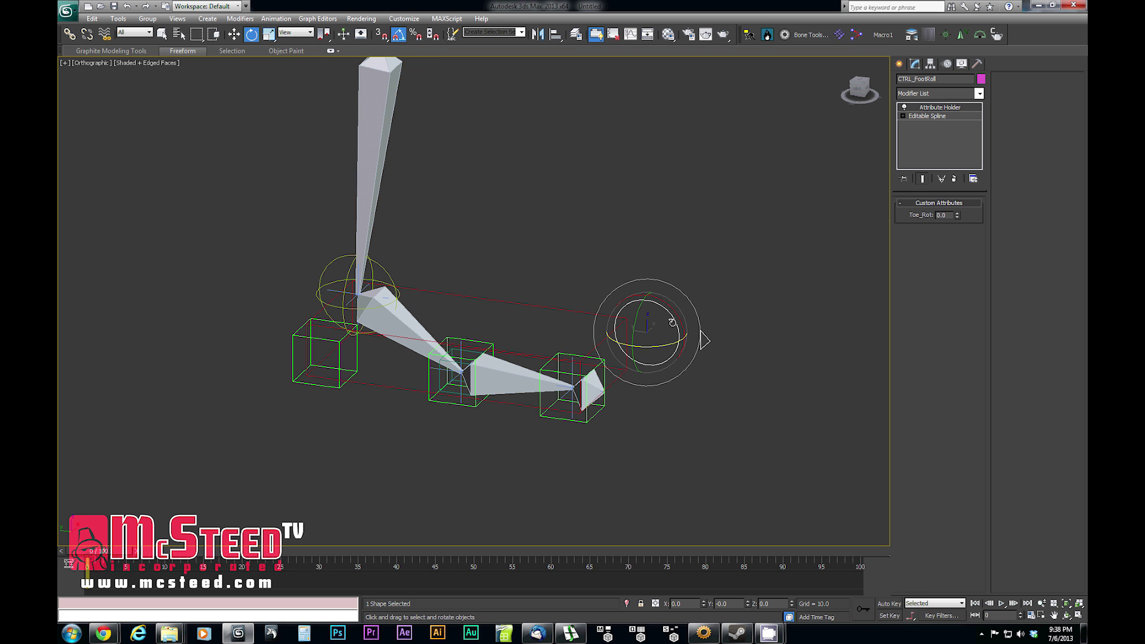
scroll(680, 315, "up", 2)
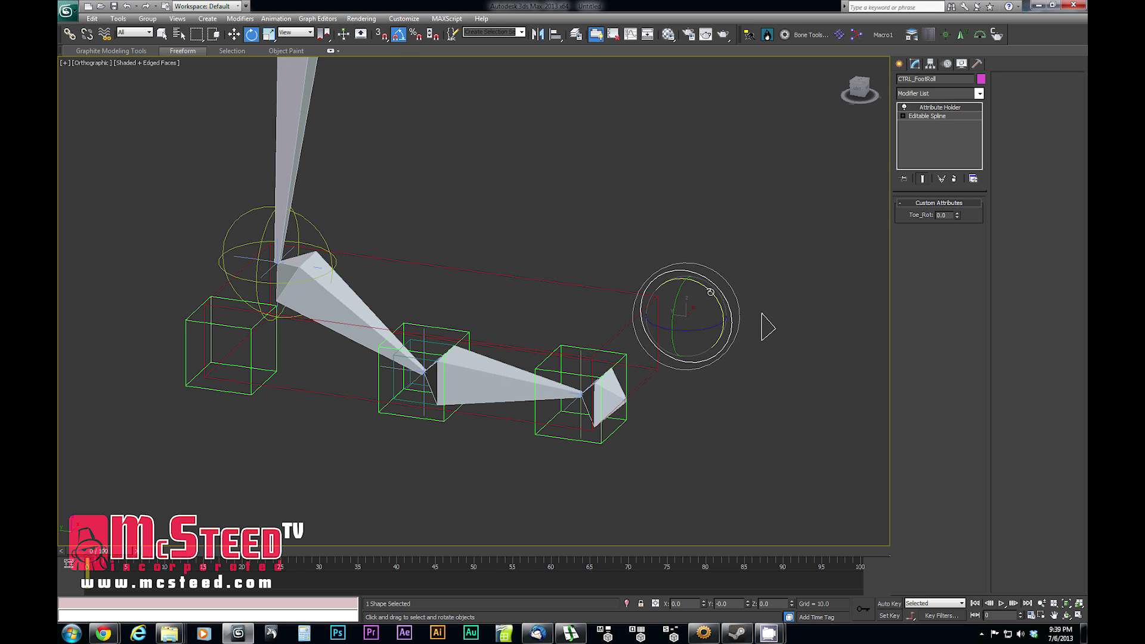
right_click(707, 280)
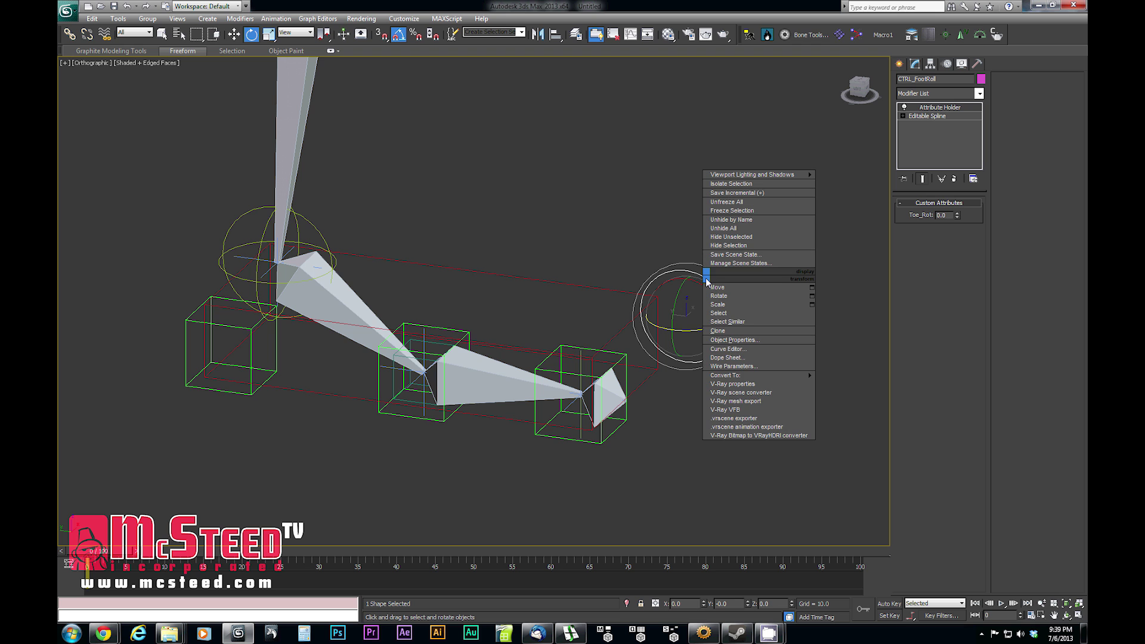
left_click(682, 274)
right_click(691, 274)
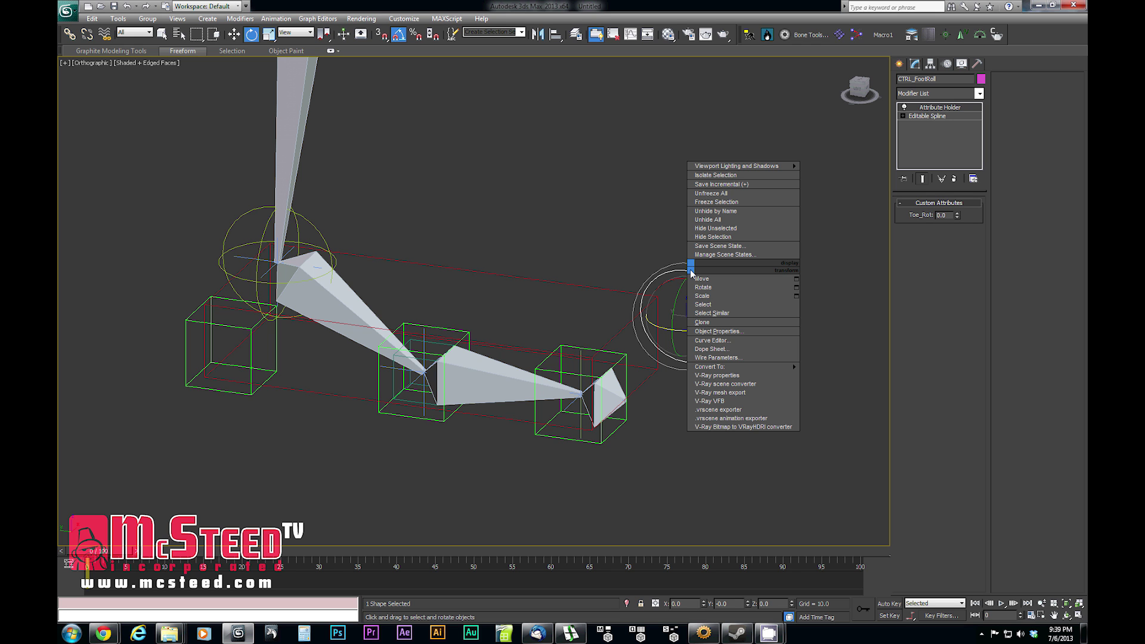
left_click(719, 358)
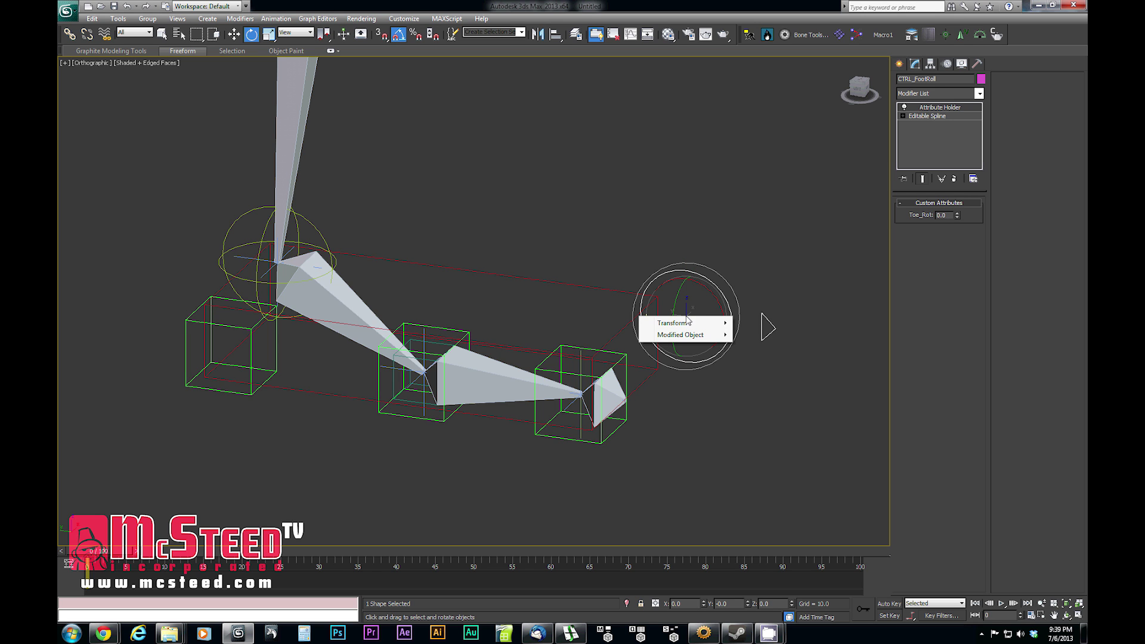
mouse_move(689, 338)
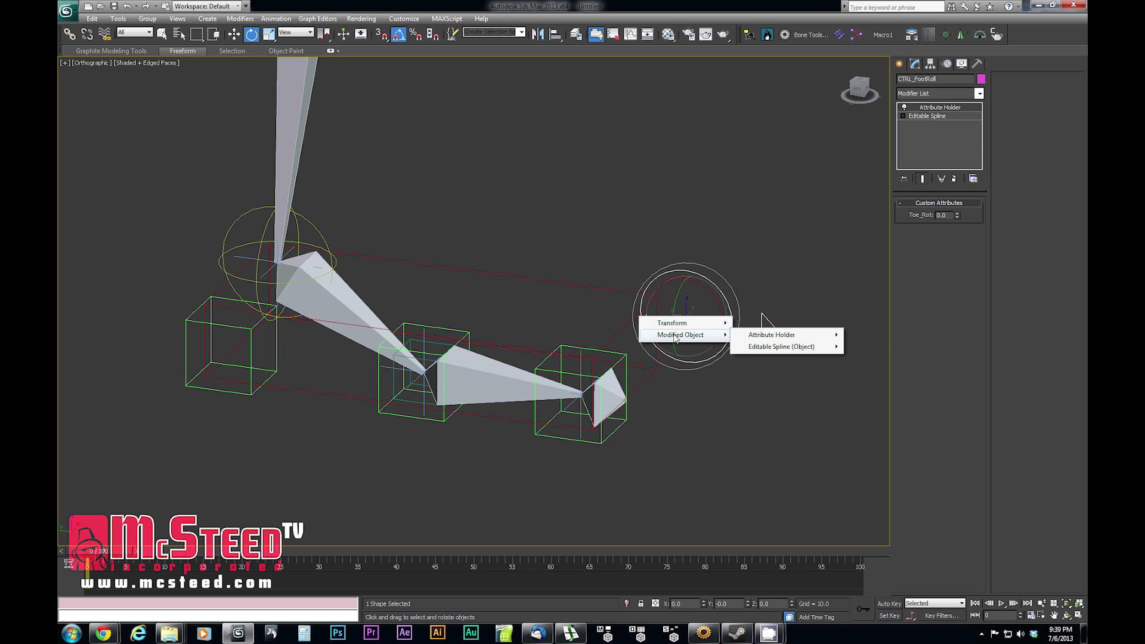
mouse_move(782, 338)
mouse_move(893, 337)
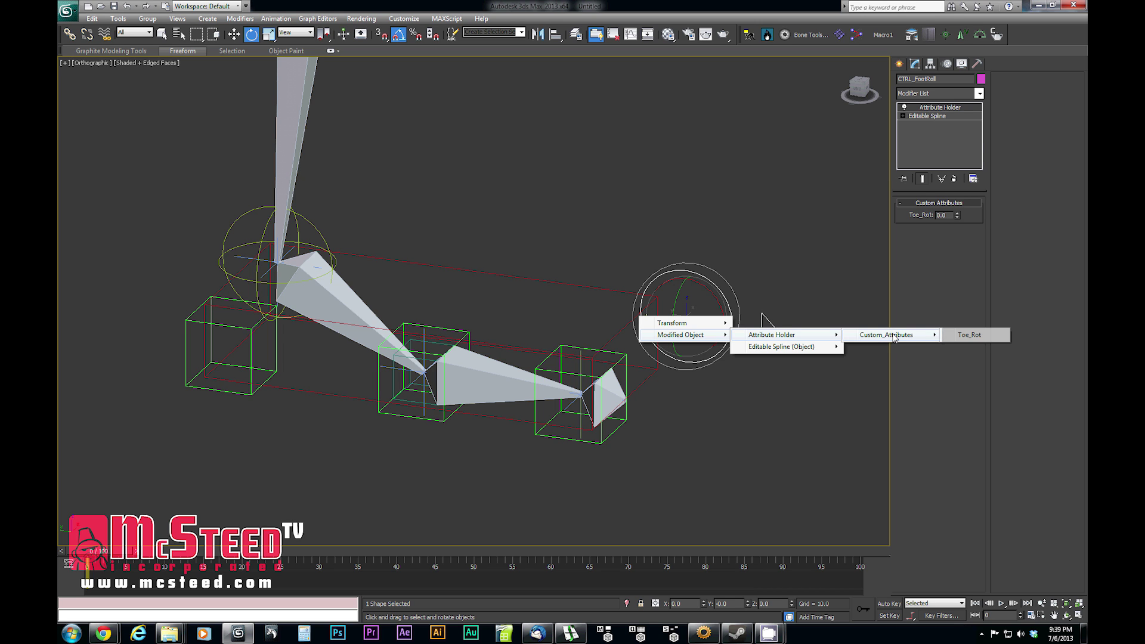
left_click(991, 336)
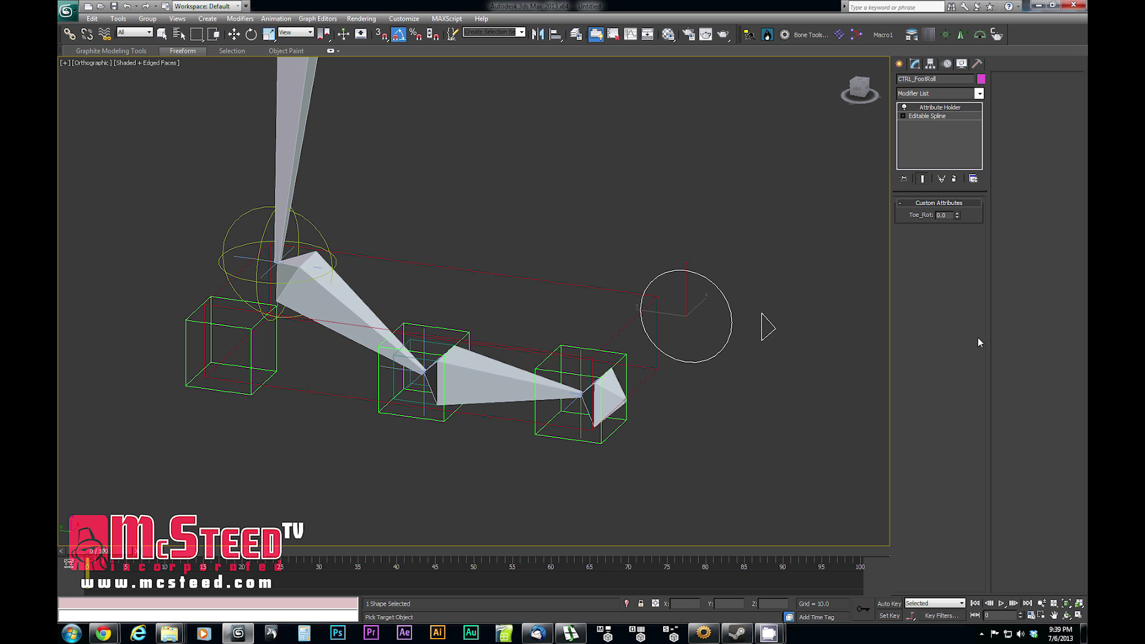
Pick the X Rotation of the Help_ToeRot point helper as the wire target, then enlarge the Parameter Wiring dialog and move it off the foot
left_click(392, 383)
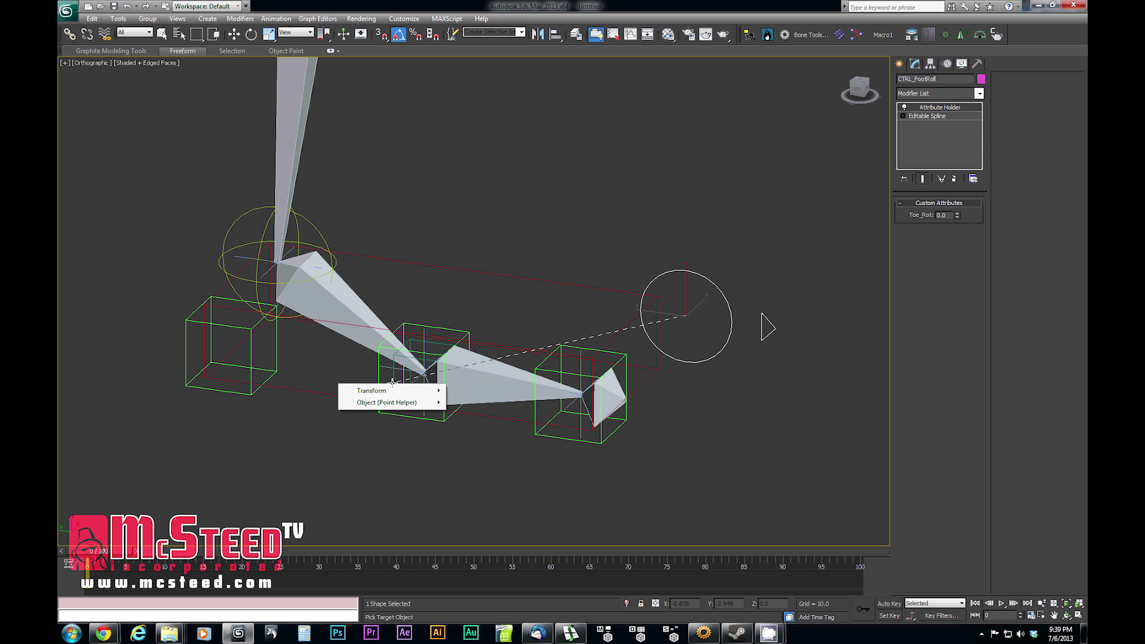
mouse_move(393, 392)
mouse_move(492, 408)
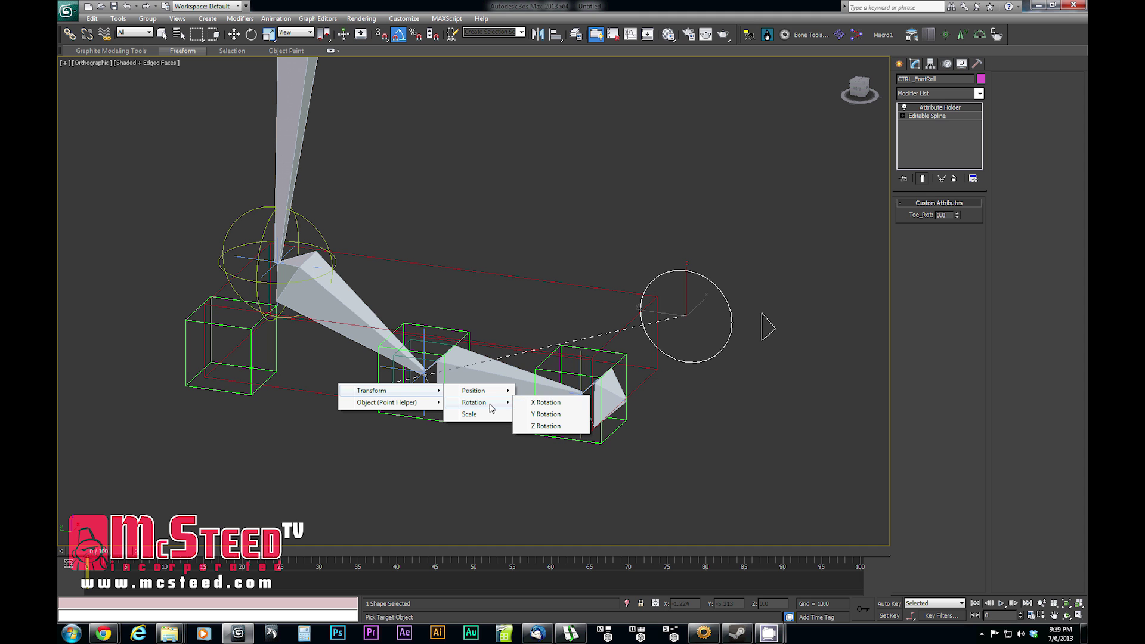
left_click(550, 403)
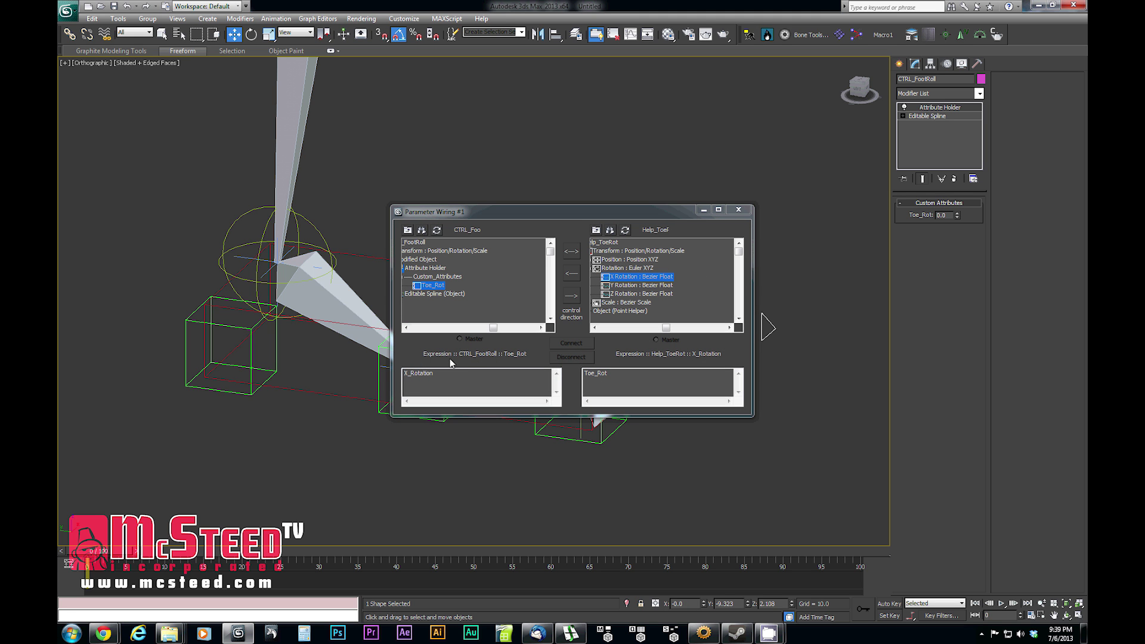
left_click_drag(392, 416, 287, 447)
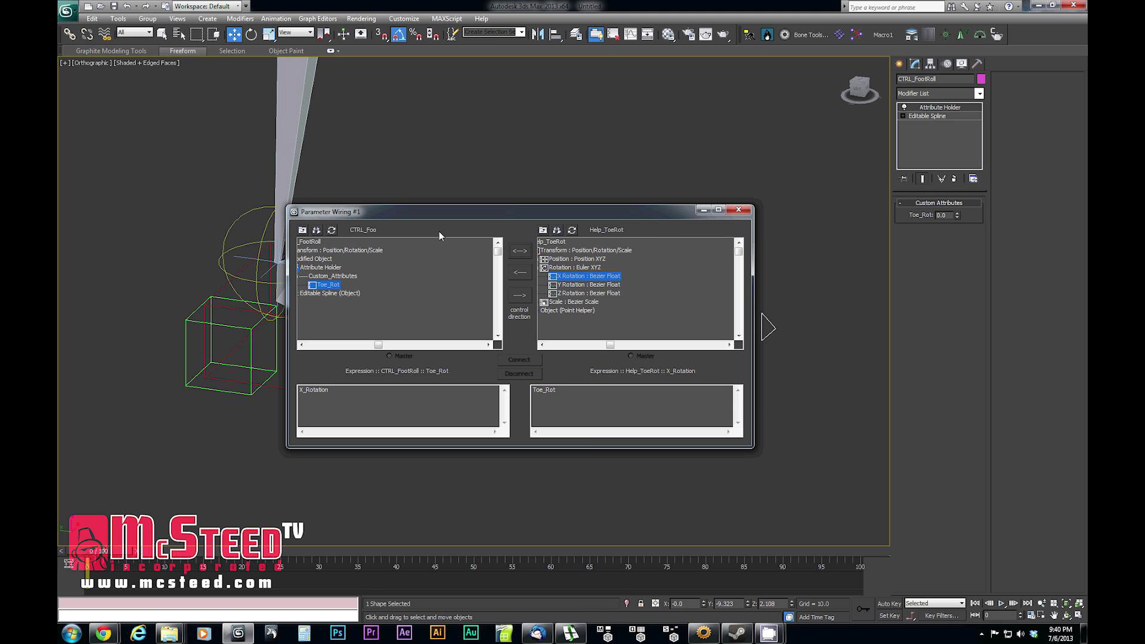
left_click_drag(474, 211, 726, 77)
left_click(697, 203)
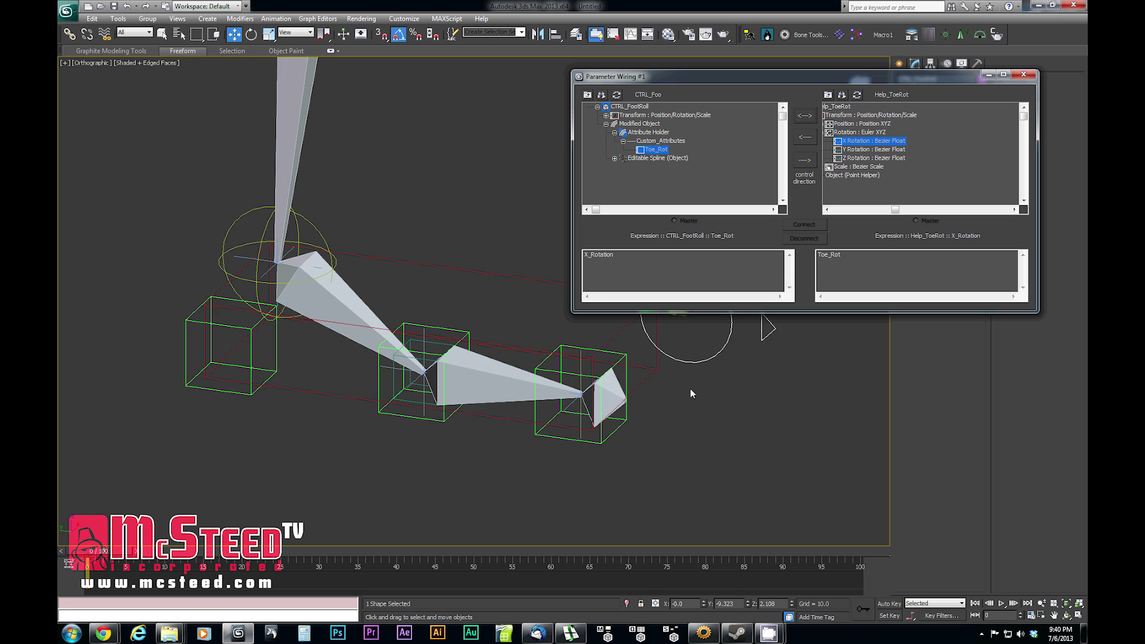
Connect the parameters one way so that Toe_Rot controls the X Rotation of Help_ToeRot
middle_click_drag(689, 389, 667, 412)
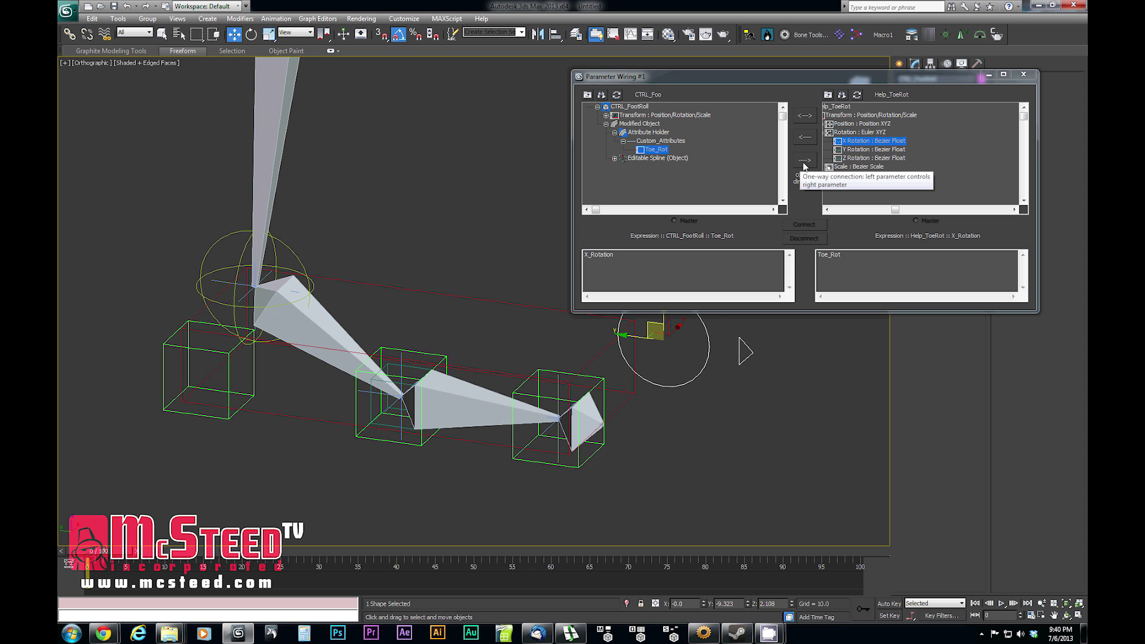
left_click(805, 162)
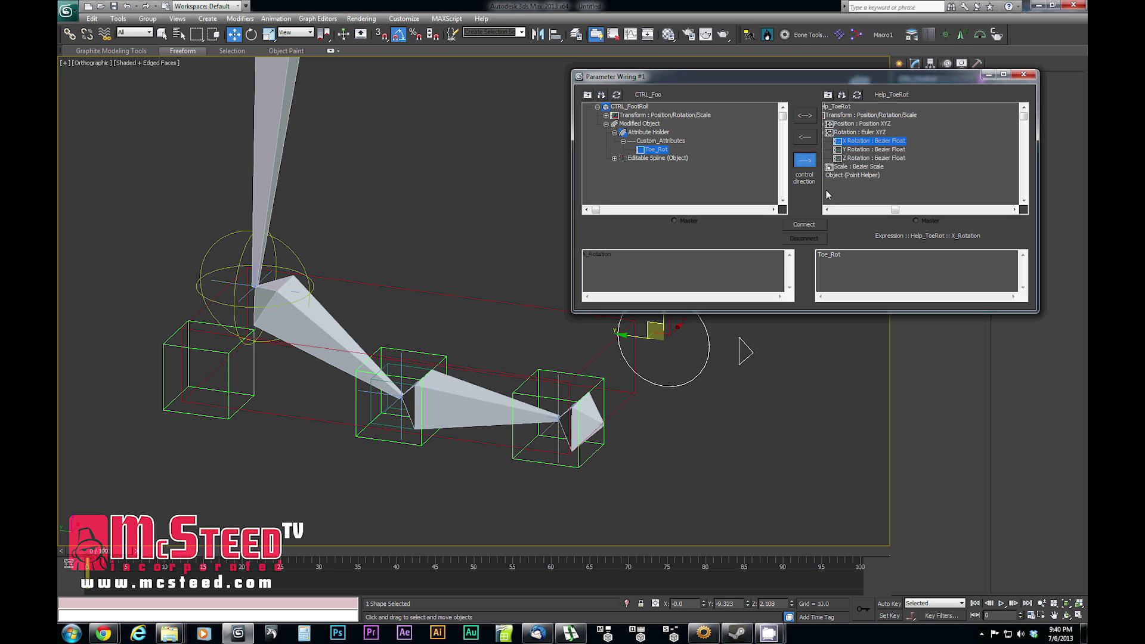
left_click(808, 225)
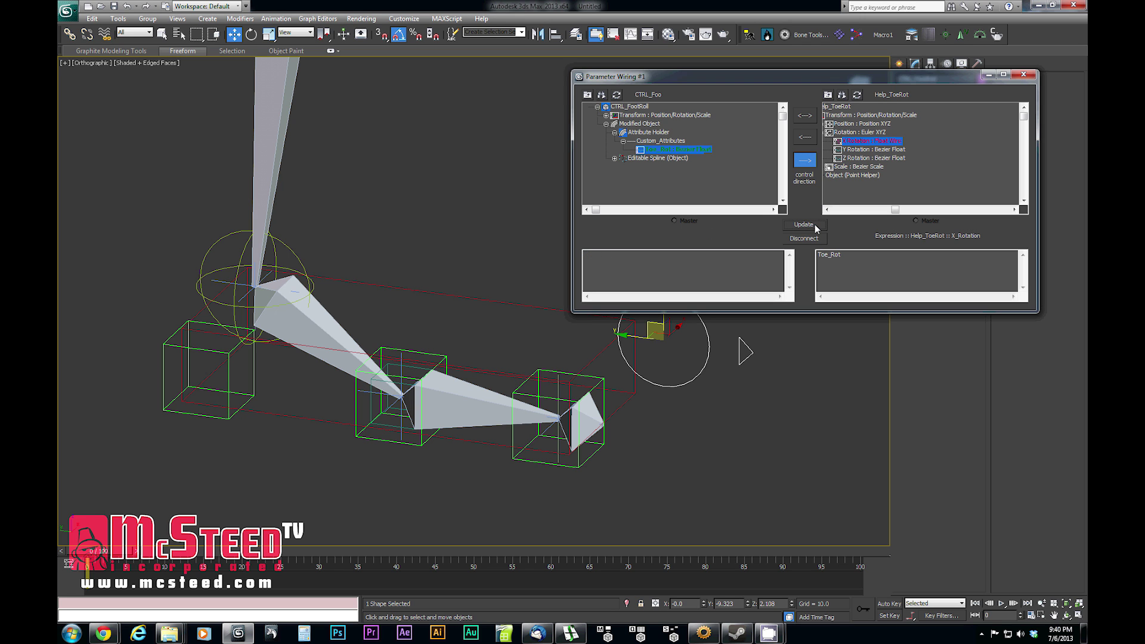
Move the Parameter Wiring dialog clear of the custom attributes and test the toe rotation with the Toe_Rot spinner, cancelling the change
left_click_drag(821, 82, 618, 28)
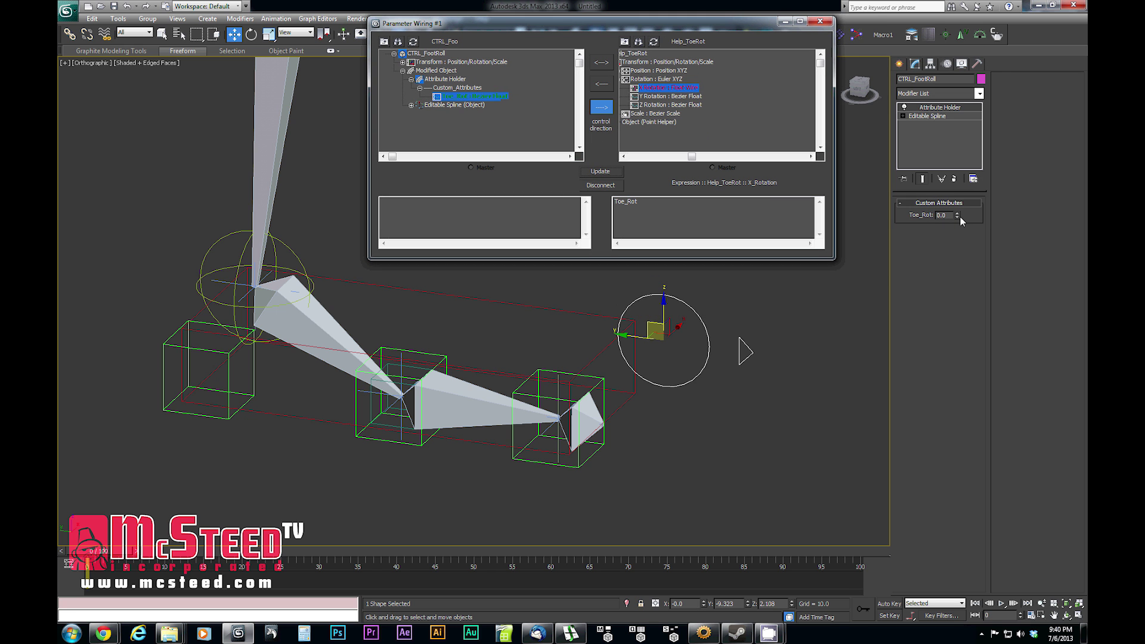
left_click_drag(960, 217, 954, 639)
right_click(956, 639)
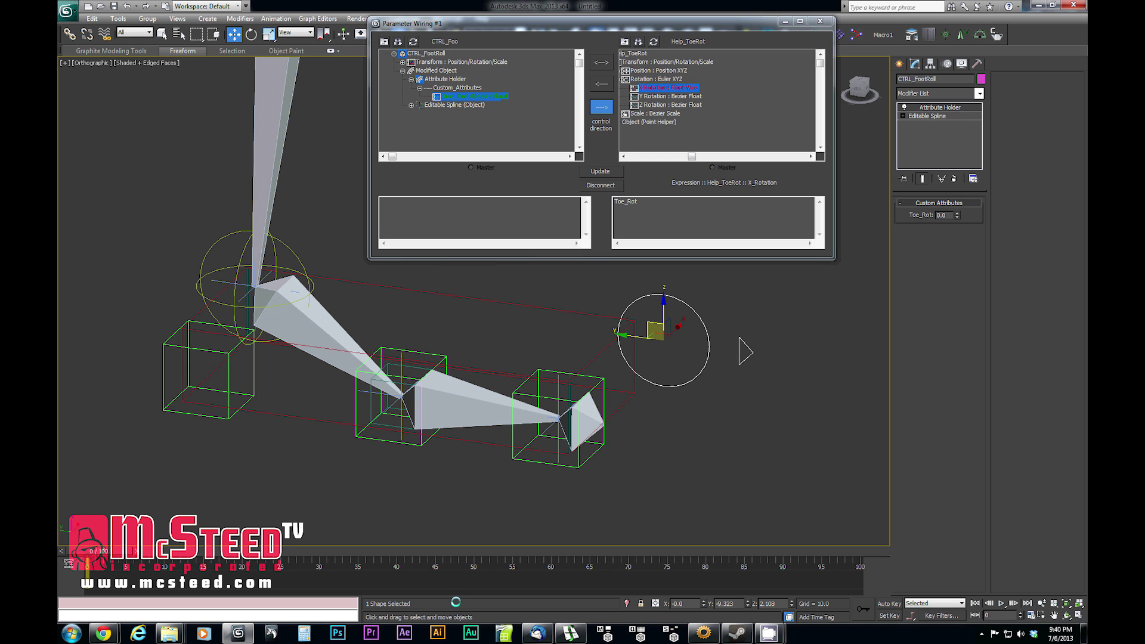
Change the Help_ToeRot X_Rotation expression to degToRad Toe_Rot and update the wiring
left_click(614, 208)
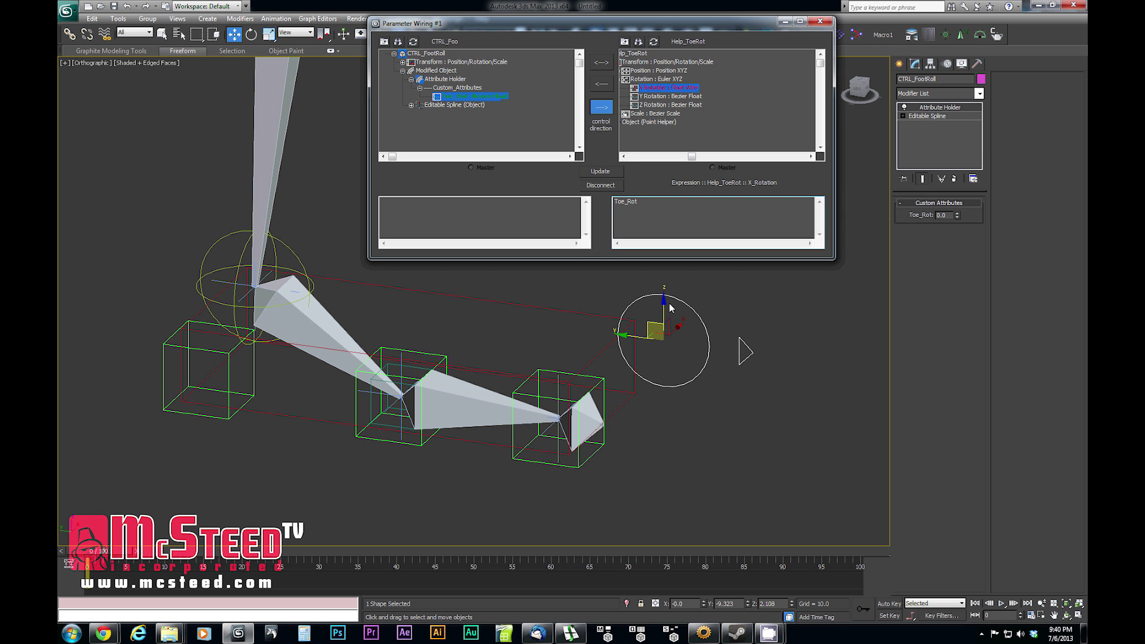
type("degToRad")
left_click(600, 171)
Test which way the toe bends by varying Toe_Rot from a closer side angle, cancelling each change
left_click_drag(958, 216, 987, 353)
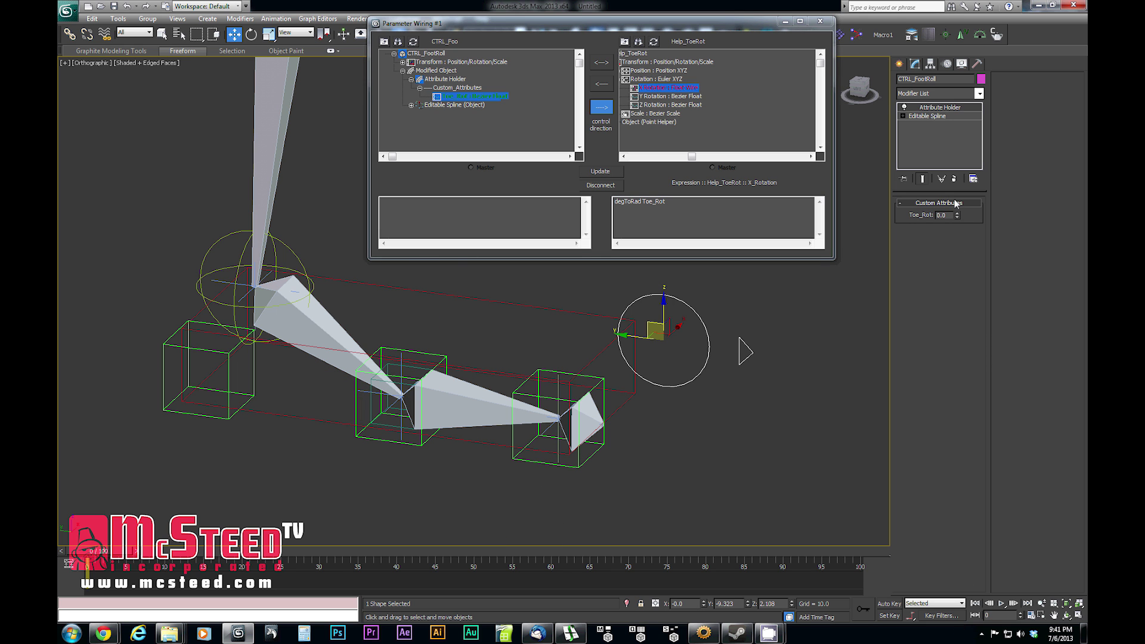
left_click_drag(957, 216, 951, 309)
middle_click_drag(615, 419, 621, 417, "alt")
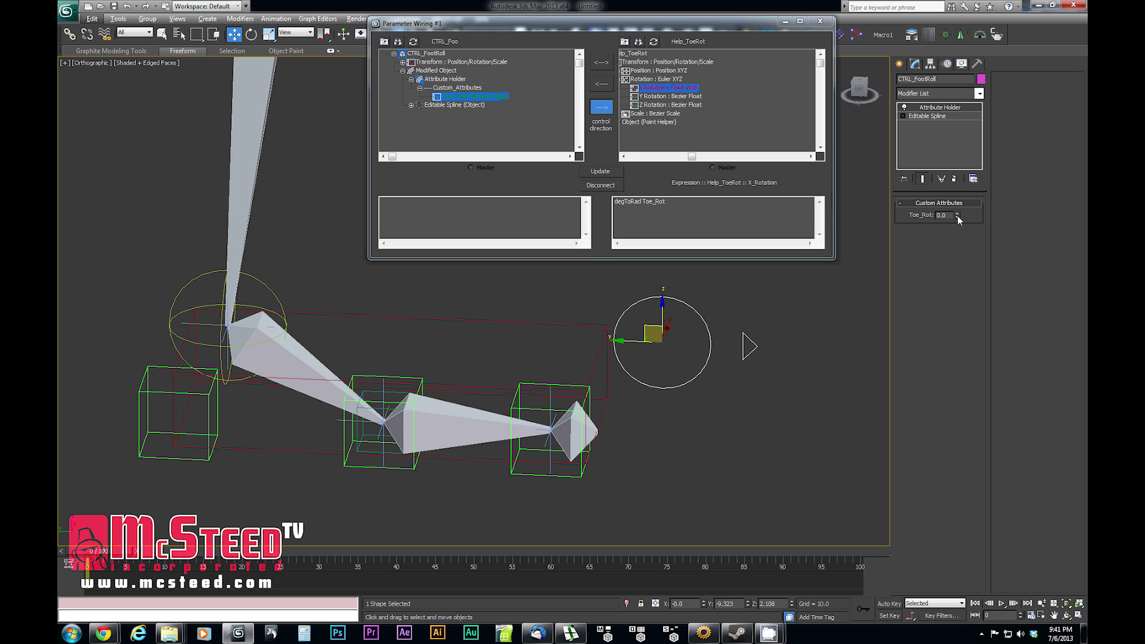
left_click_drag(957, 215, 961, 137)
right_click(961, 137)
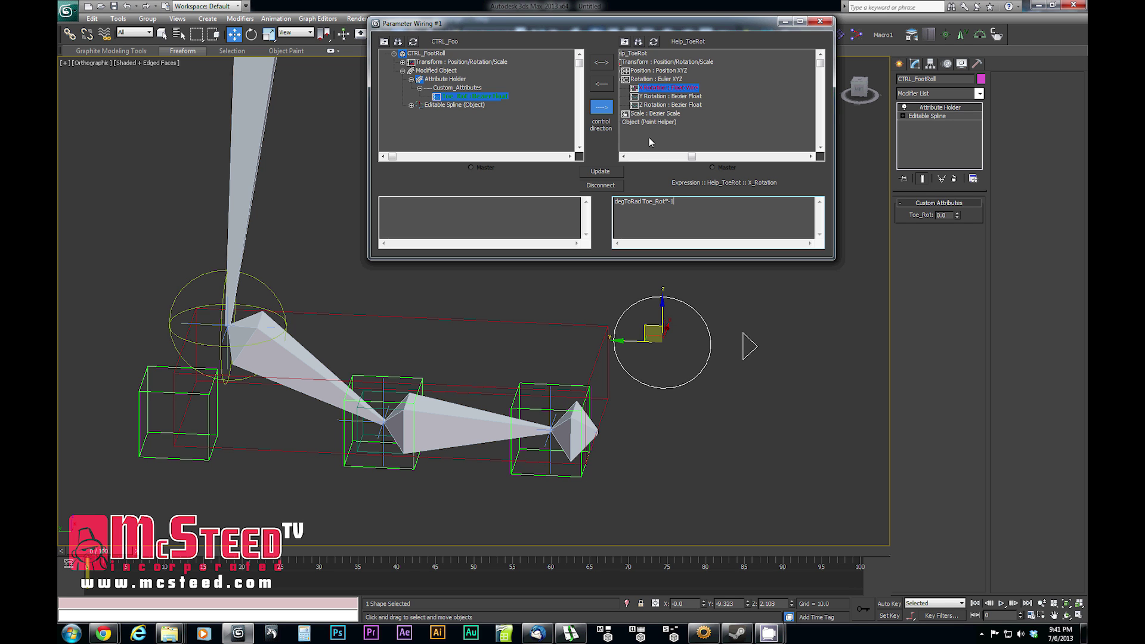
Update the X_Rotation expression to degToRad Toe_Rot*-1 and test the toe with the Toe_Rot spinner before closing the wiring dialog
left_click(611, 173)
left_click_drag(957, 216, 957, 143)
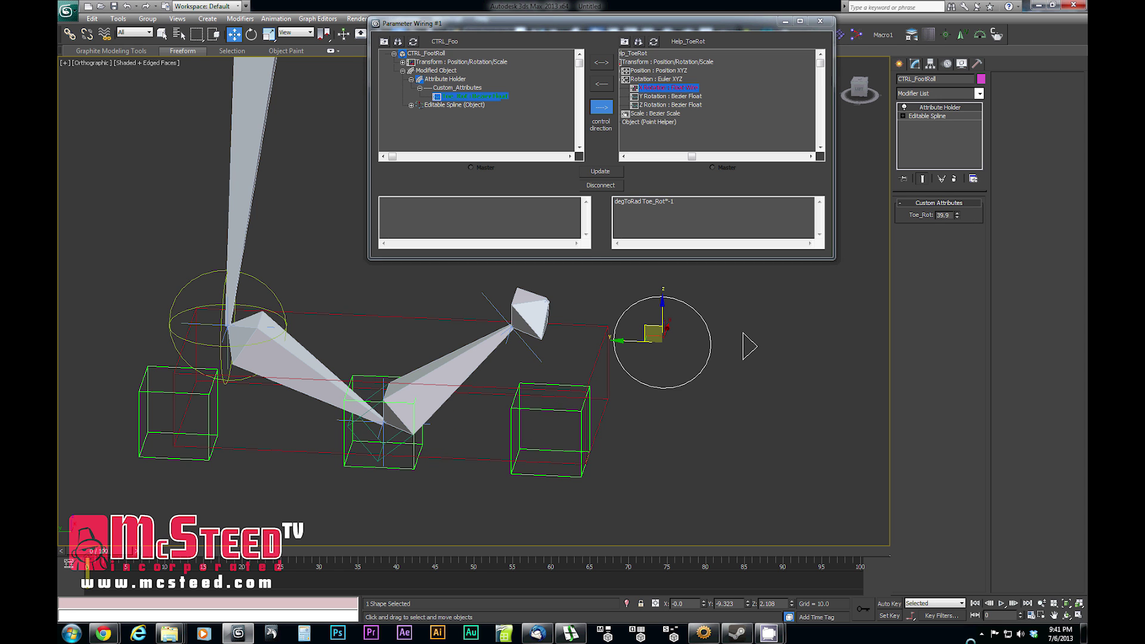
left_click_drag(971, 642, 991, 637)
right_click(991, 637)
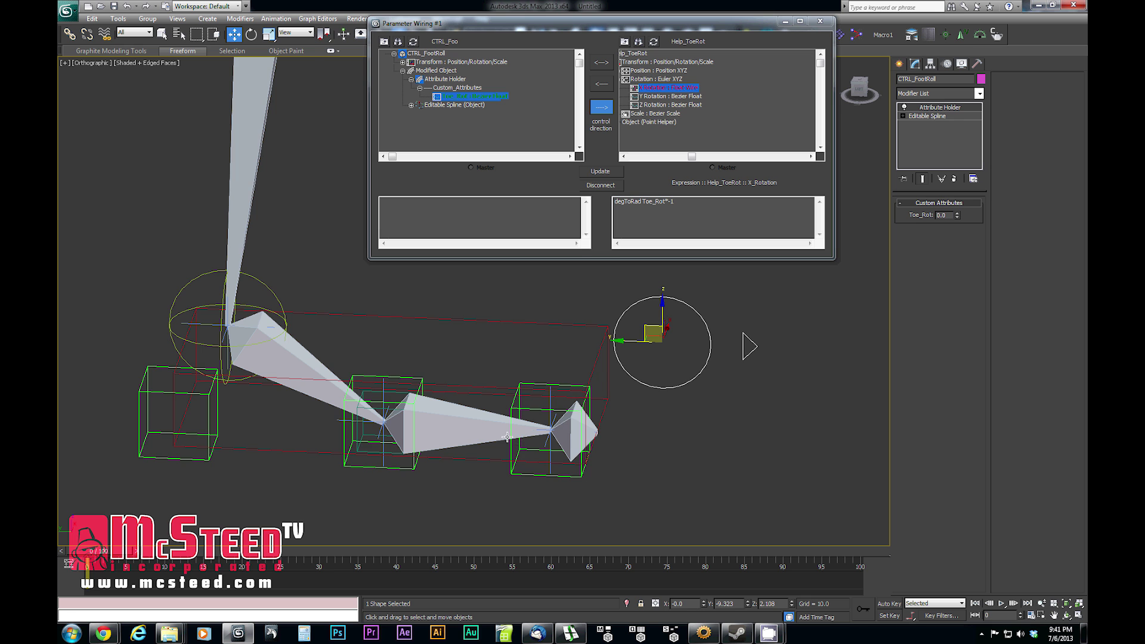
middle_click_drag(507, 437, 493, 400, "alt")
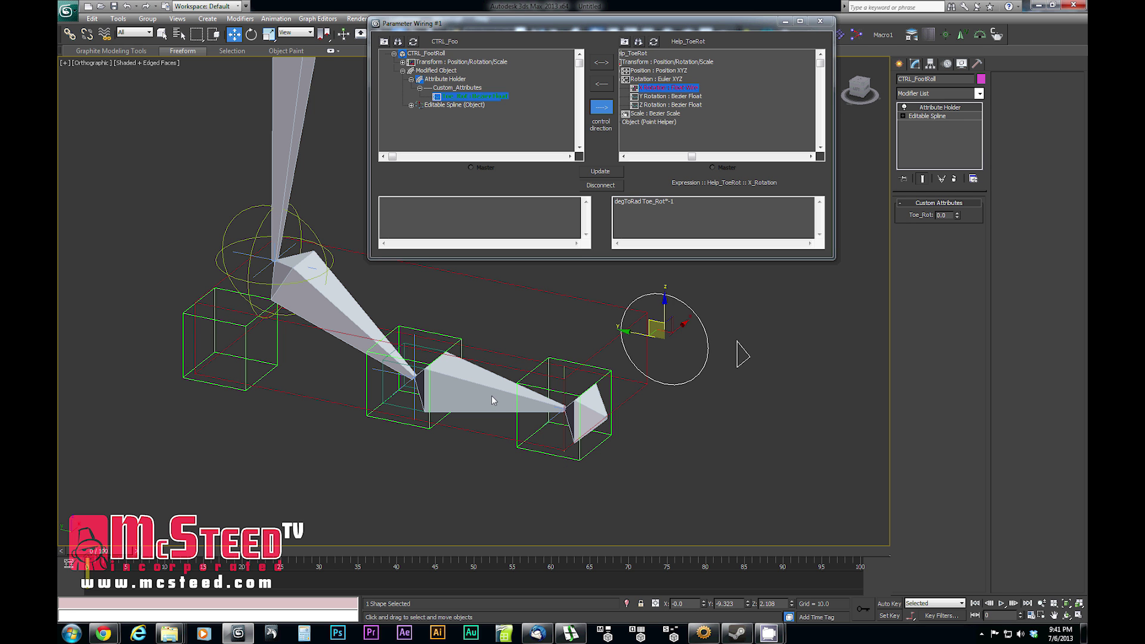
left_click(821, 21)
Wire the Knee custom attribute of CTRL_Foot to the Swivel Angle of Help_IK_Leg, opening the pair for wiring
left_click(515, 326)
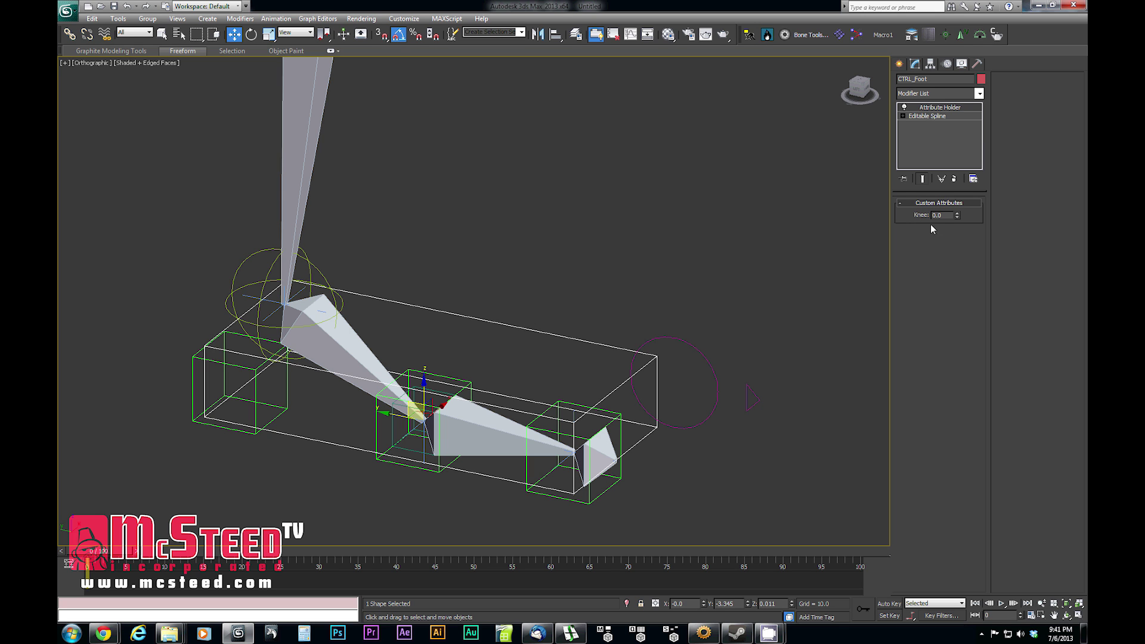
right_click(519, 327)
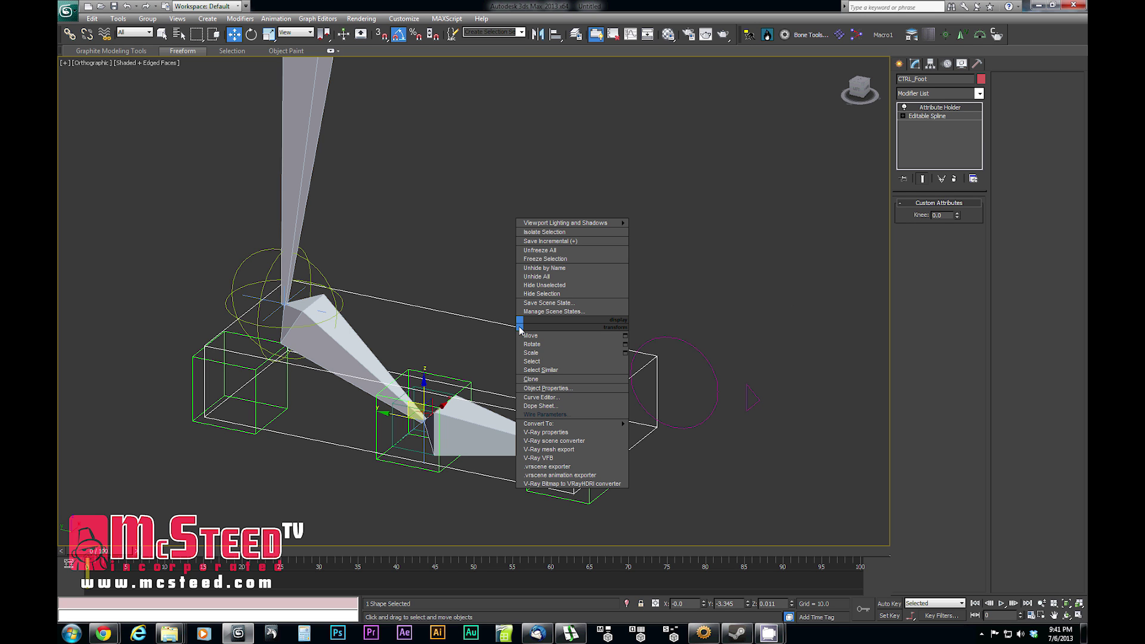
left_click(558, 414)
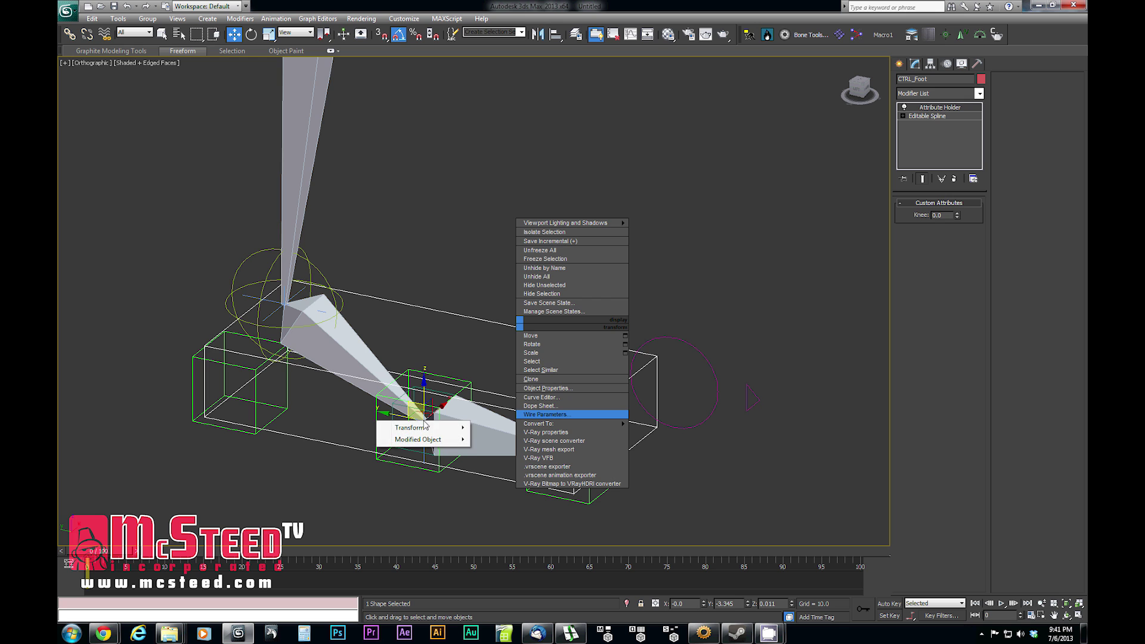
mouse_move(410, 442)
mouse_move(516, 444)
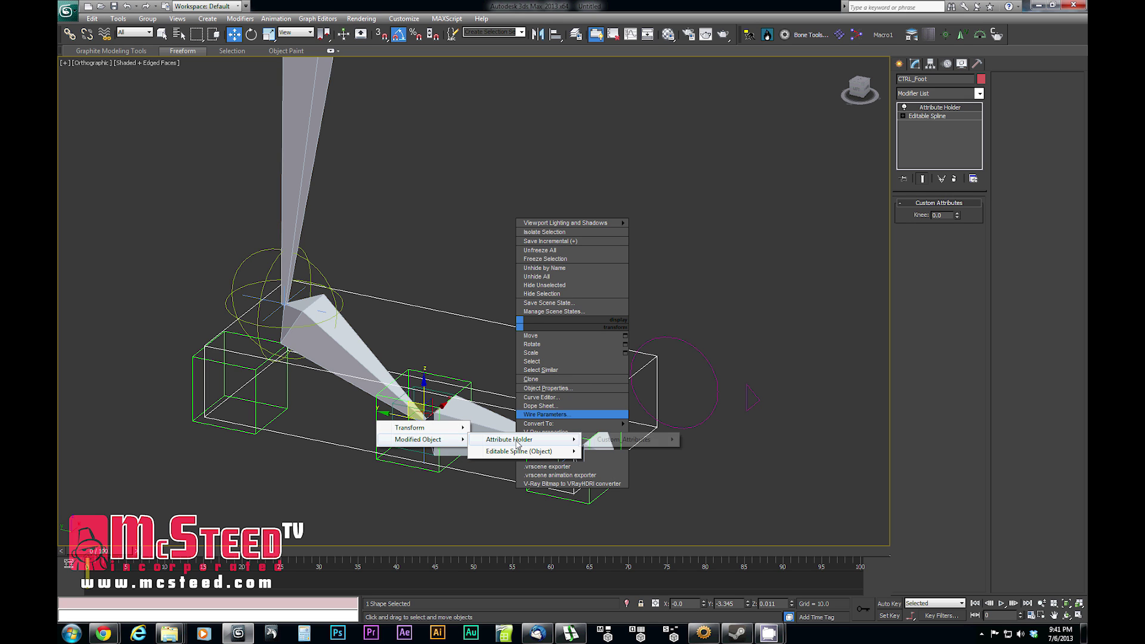
mouse_move(627, 440)
left_click(713, 441)
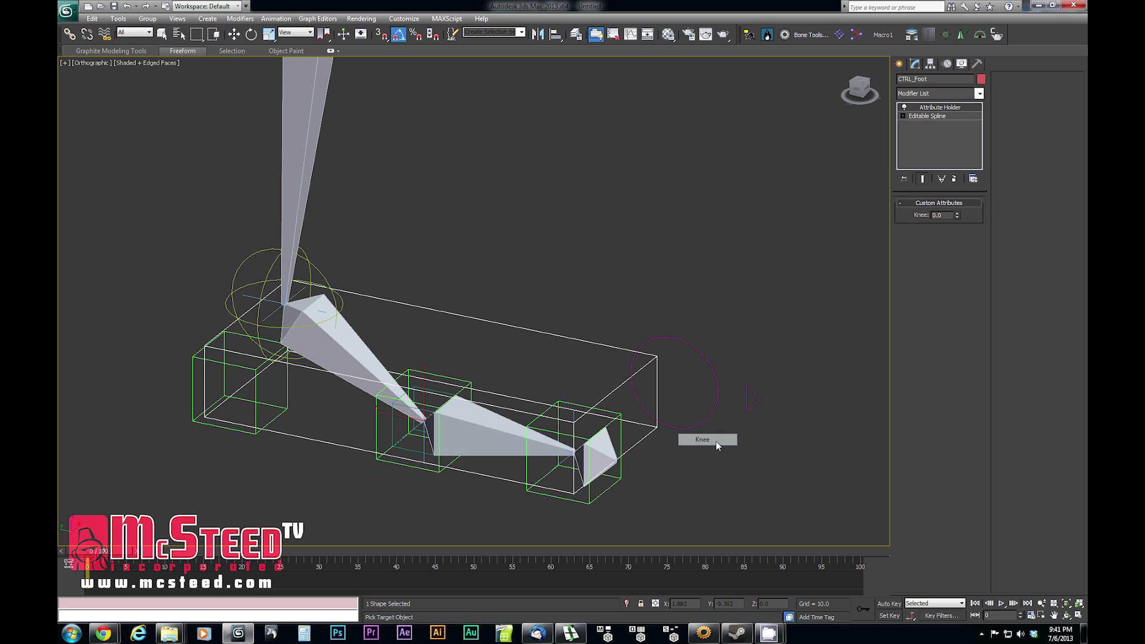
left_click(272, 318)
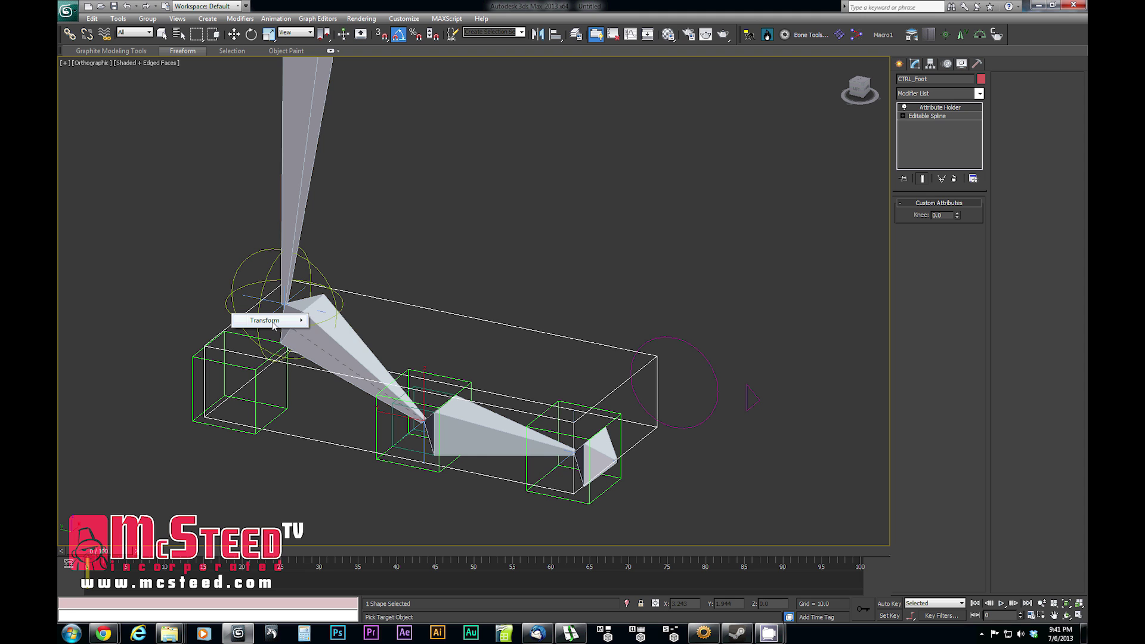
mouse_move(279, 321)
left_click(345, 323)
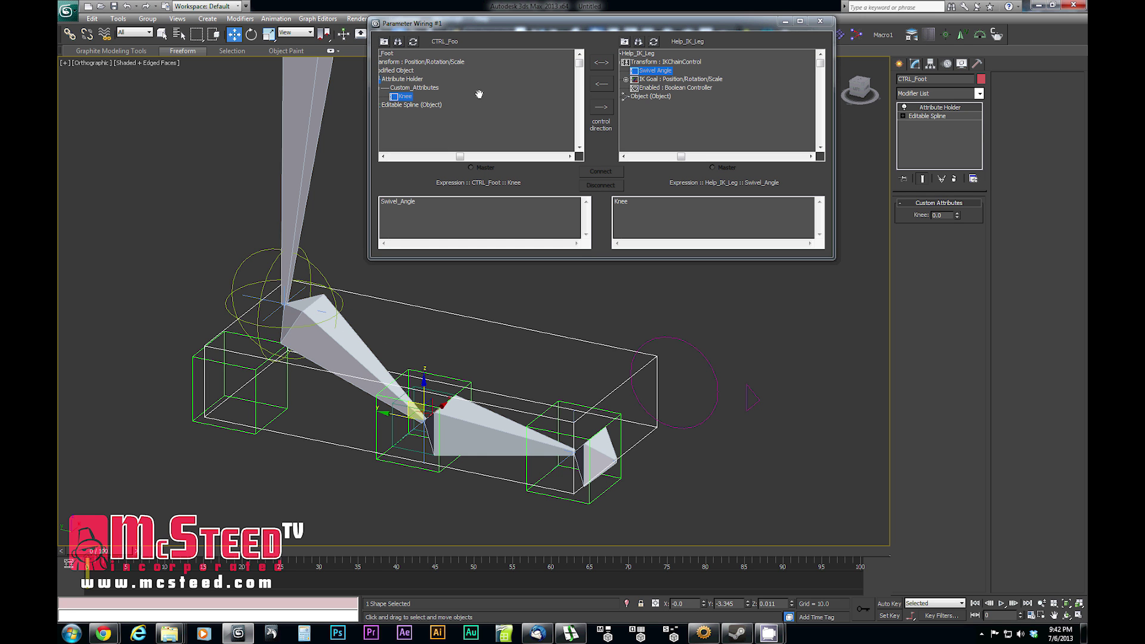
Connect Knee one-way to Swivel Angle with the expression degToRad Knee and close the Parameter Wiring dialog
left_click(603, 108)
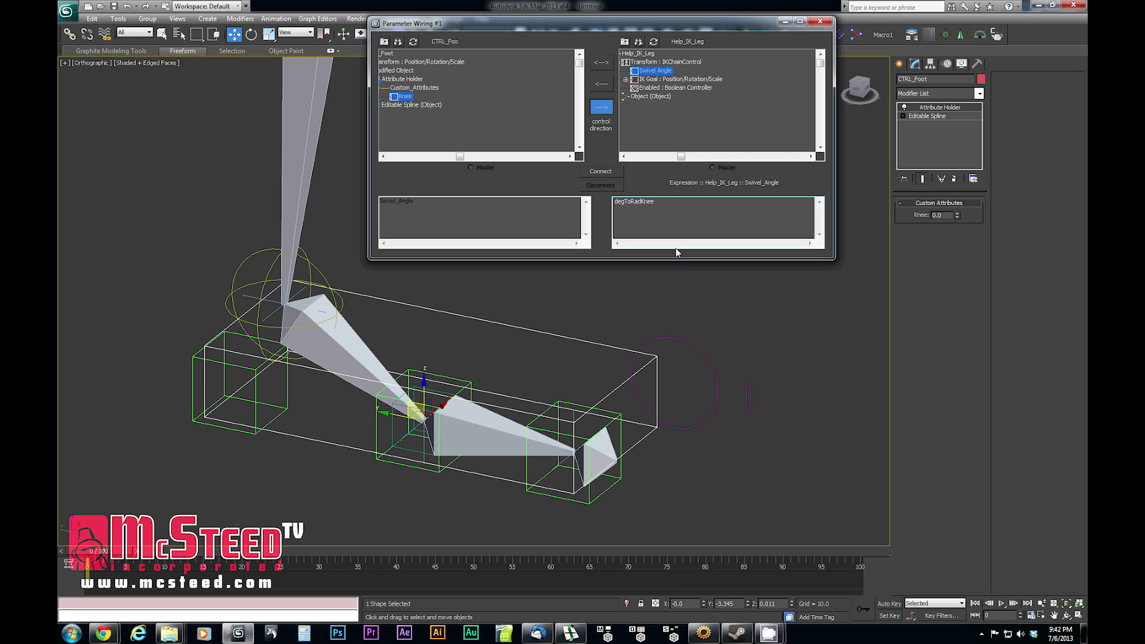
left_click(601, 172)
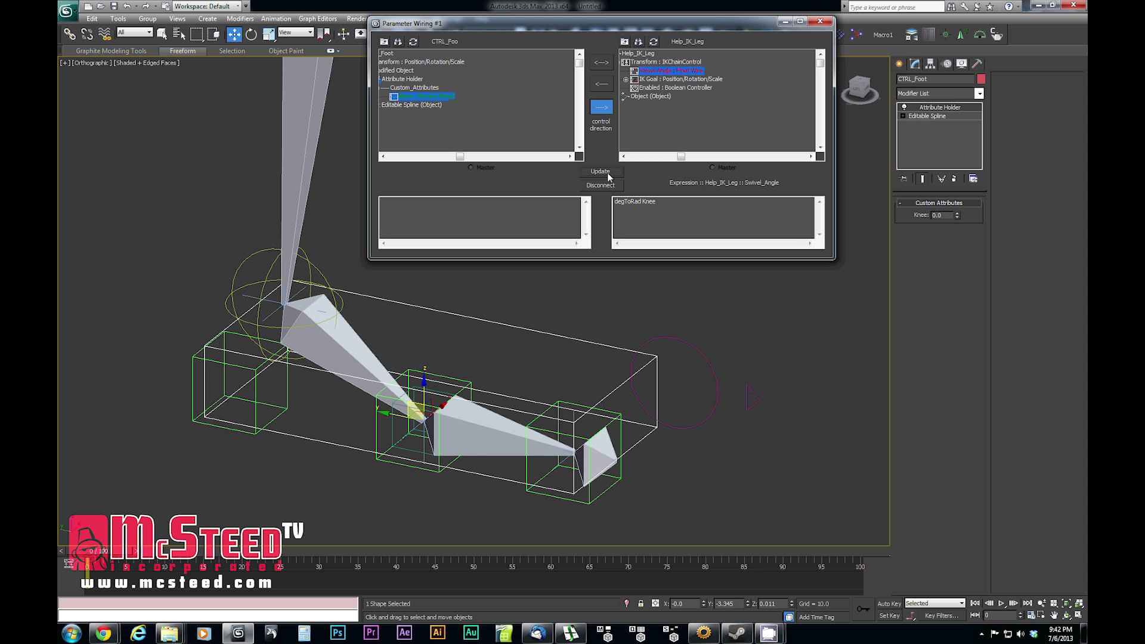
left_click(819, 21)
Test the knee swivel by raising CTRL_Foot to about Z 7.26 and varying its Knee attribute, and undo the foot move
scroll(492, 193, "down", 5)
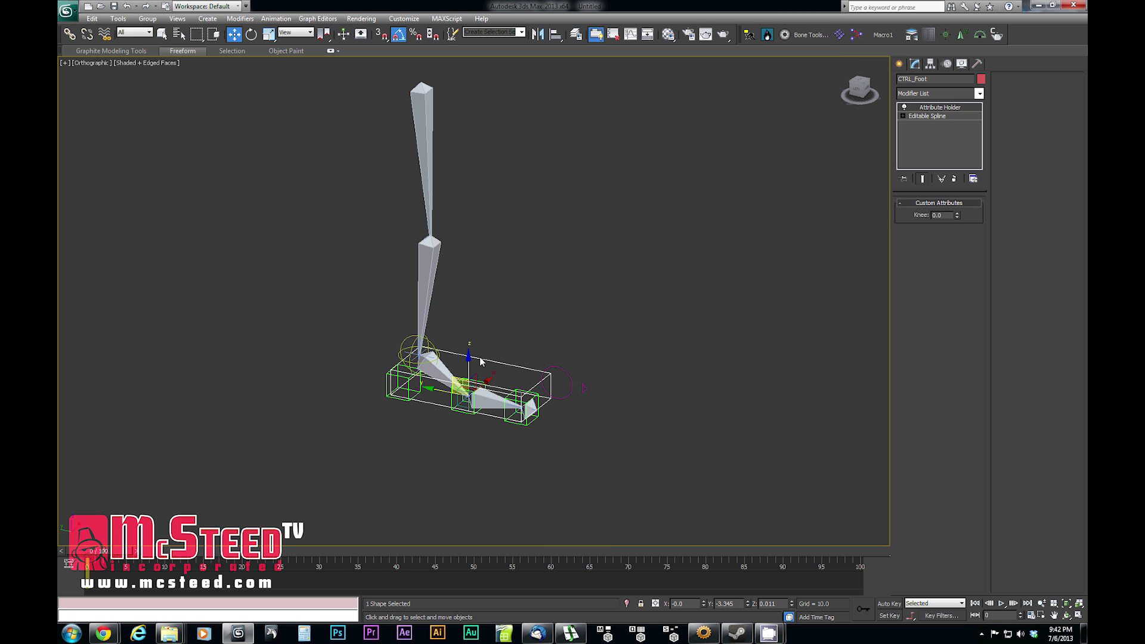
left_click_drag(470, 364, 471, 250)
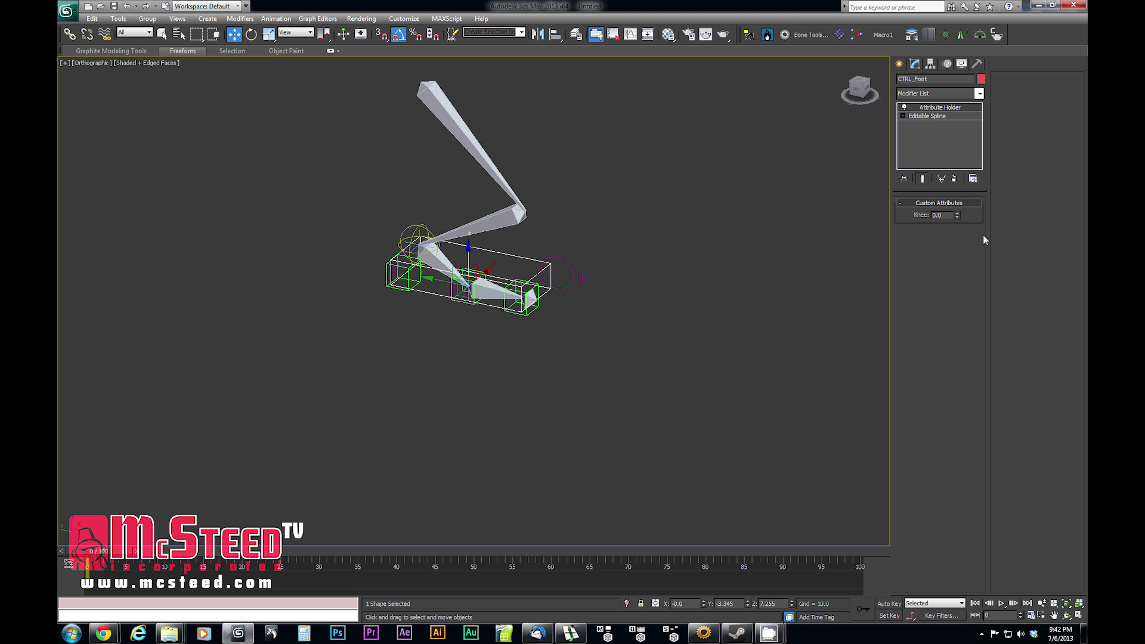
left_click_drag(958, 215, 962, 146)
key("ctrl+z")
middle_click_drag(420, 422, 441, 411)
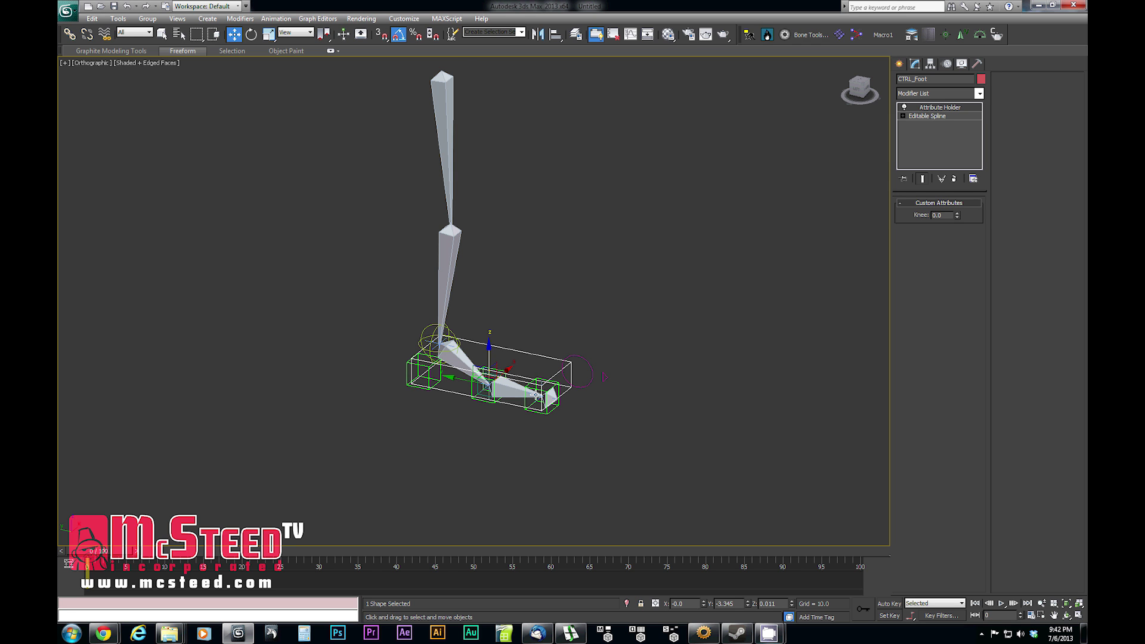
Test the foot roll with the helpers hidden by rotating CTRL_FootRoll, cancelling the rotation
mouse_move(537, 395)
middle_mouse_down("alt")
mouse_move(501, 397)
mouse_move(528, 399)
middle_mouse_up("alt")
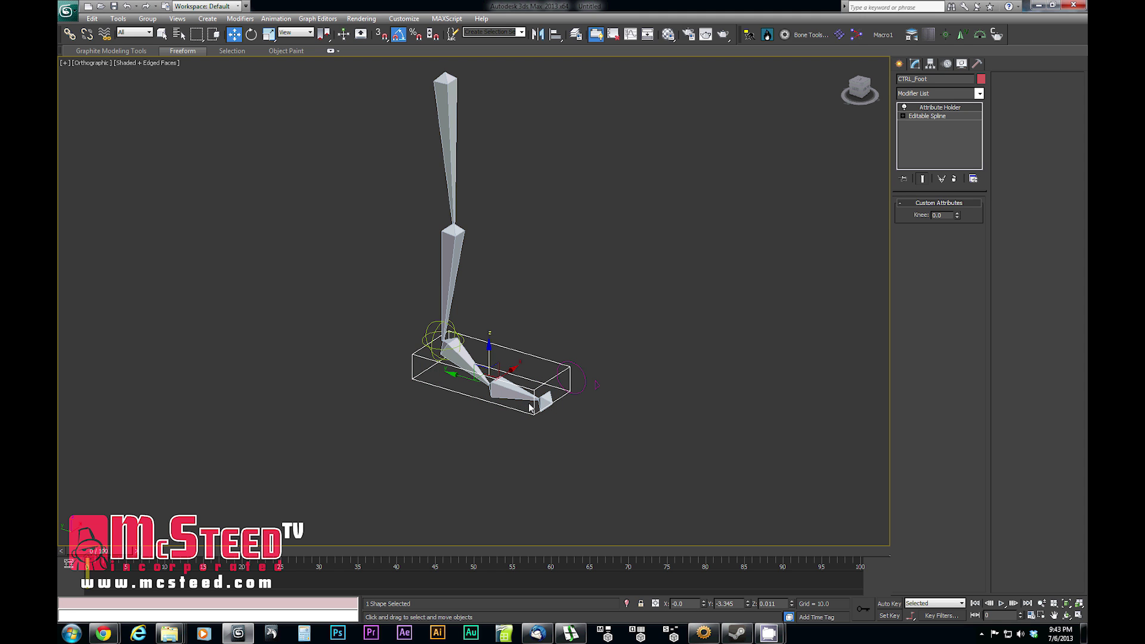
scroll(476, 408, "up", 2)
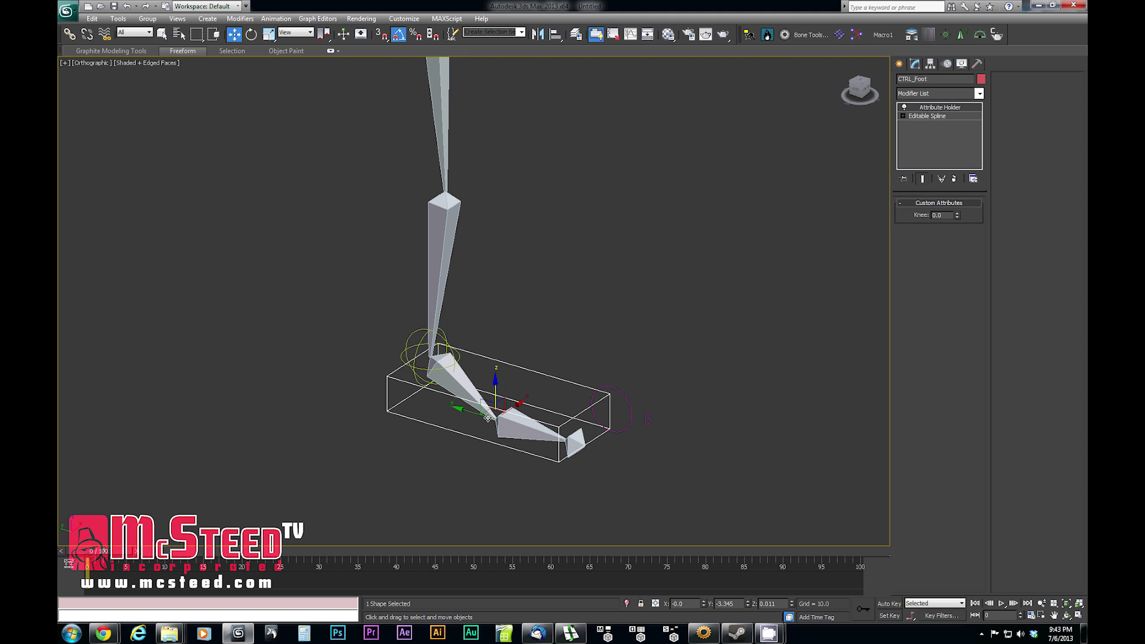
middle_click_drag(487, 389, 463, 392)
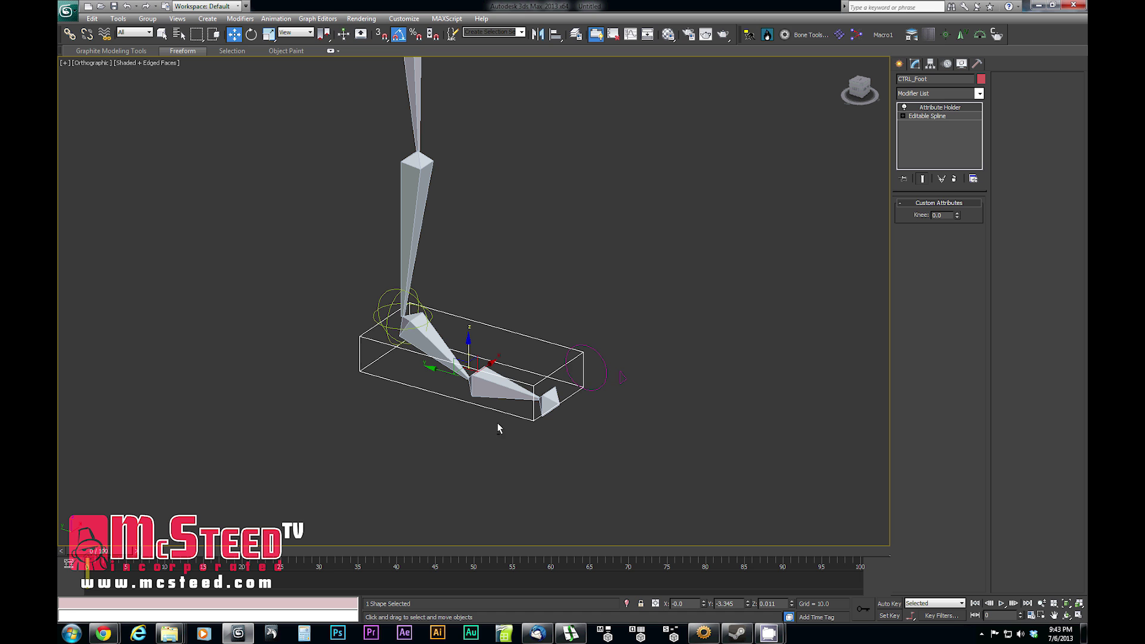
left_click(602, 361)
key("e")
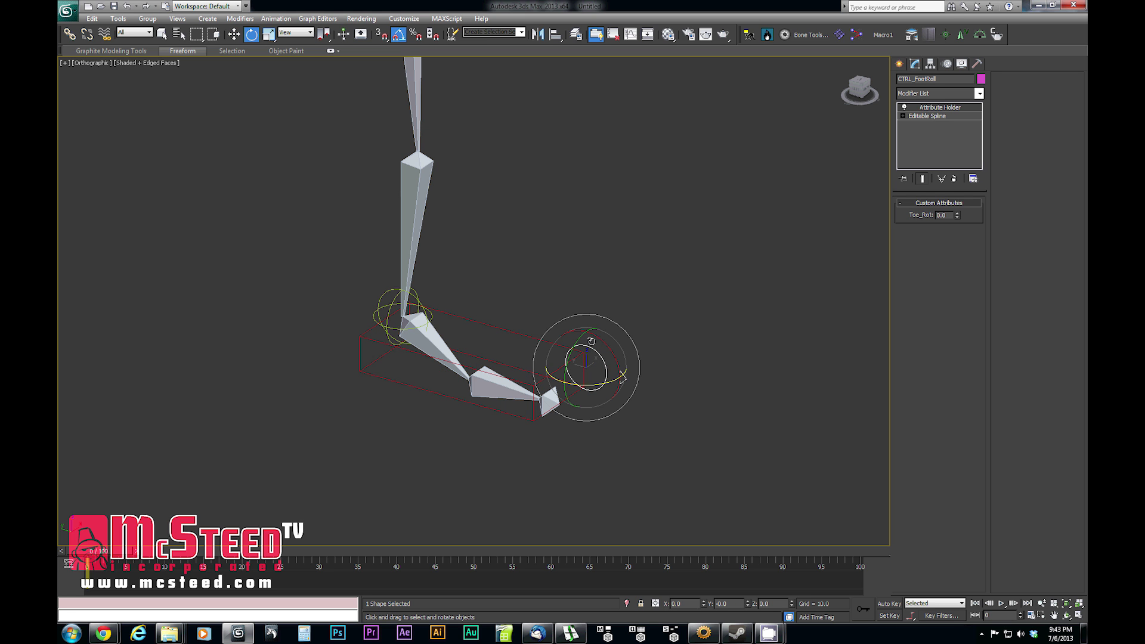
left_click_drag(614, 353, 767, 426)
right_click(766, 426)
Test the ankle by rotating CTRL_Ankle, cancelling the rotation
left_click(388, 298)
left_click_drag(414, 322, 472, 357)
right_click(393, 338)
right_click(472, 357)
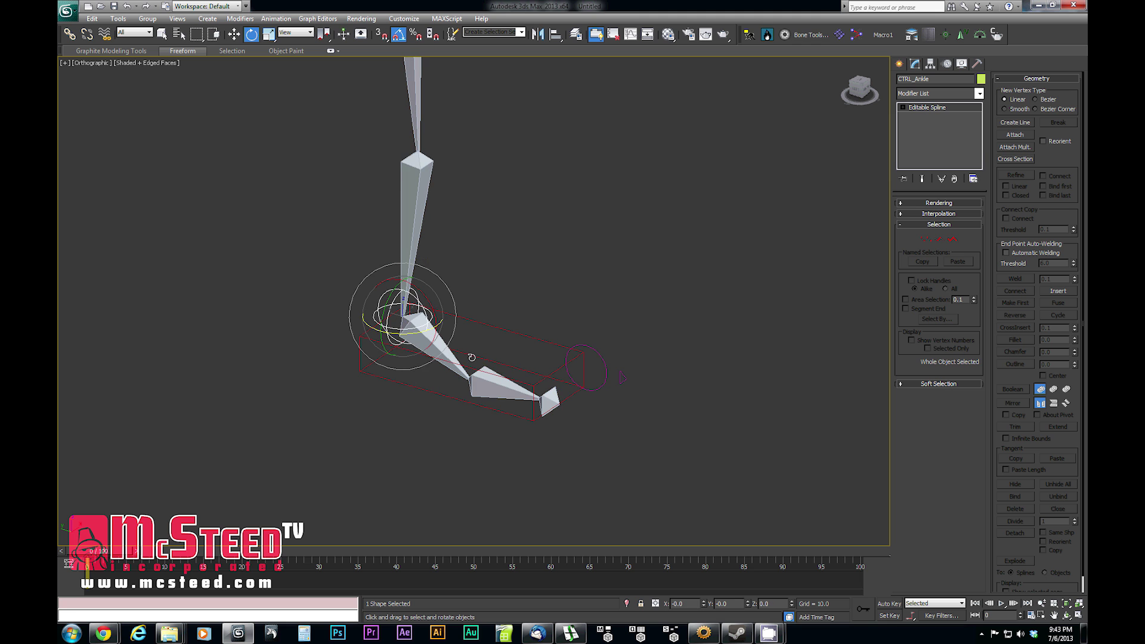
Test the heel rock by rotating CTRL_FootRoll to about -45 degrees in X, cancelling the rotation
left_click(543, 343)
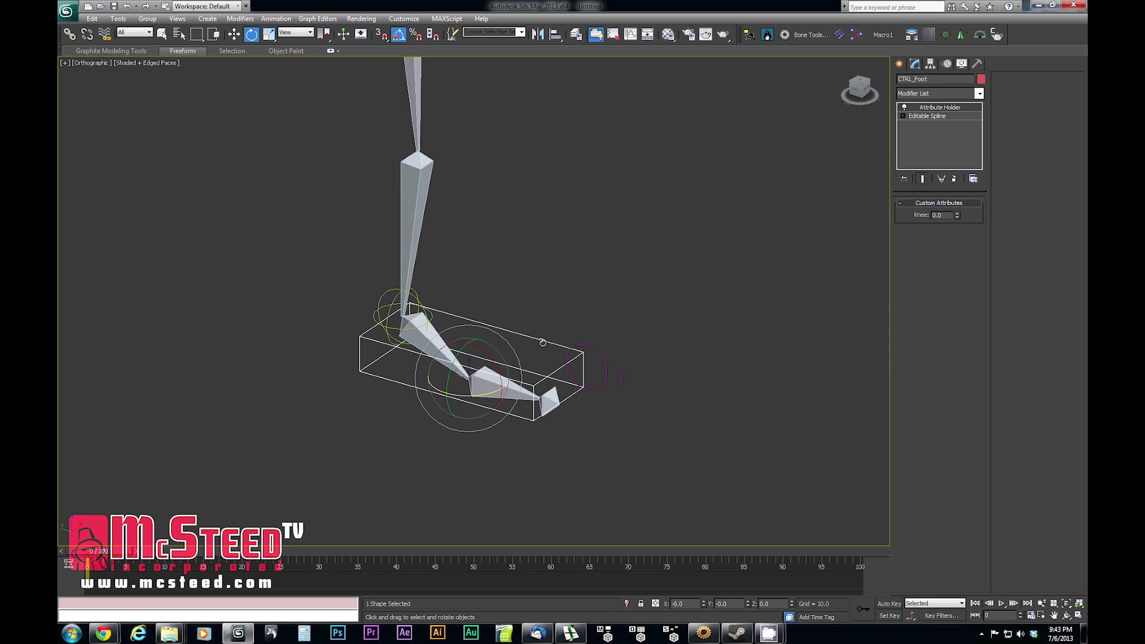
left_click(601, 364)
left_click(606, 359)
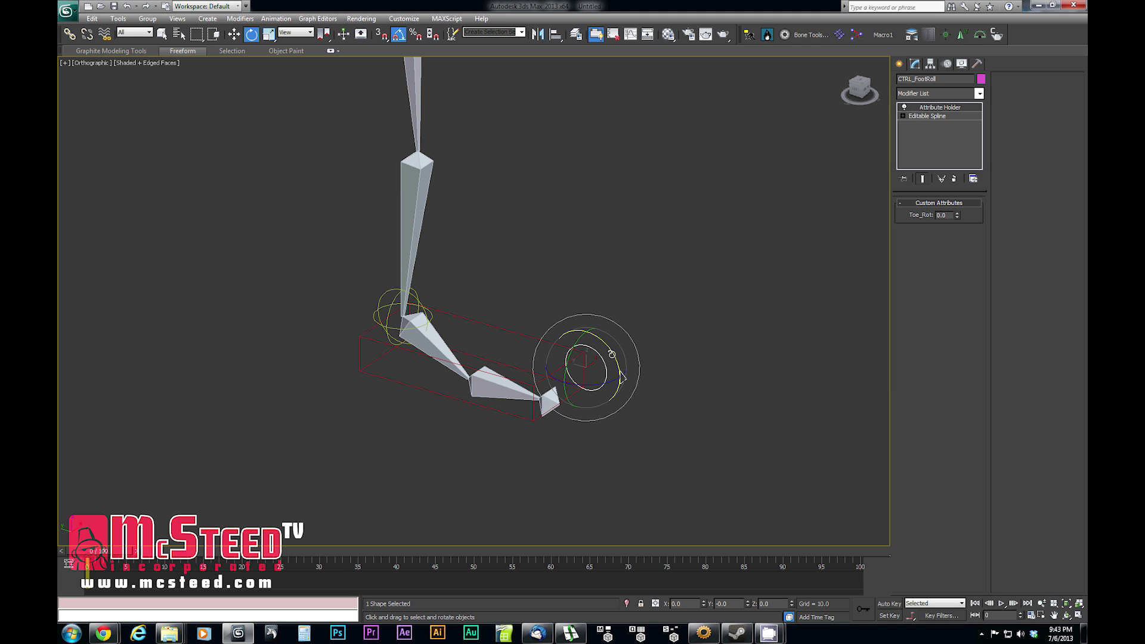
left_click_drag(612, 355, 535, 143)
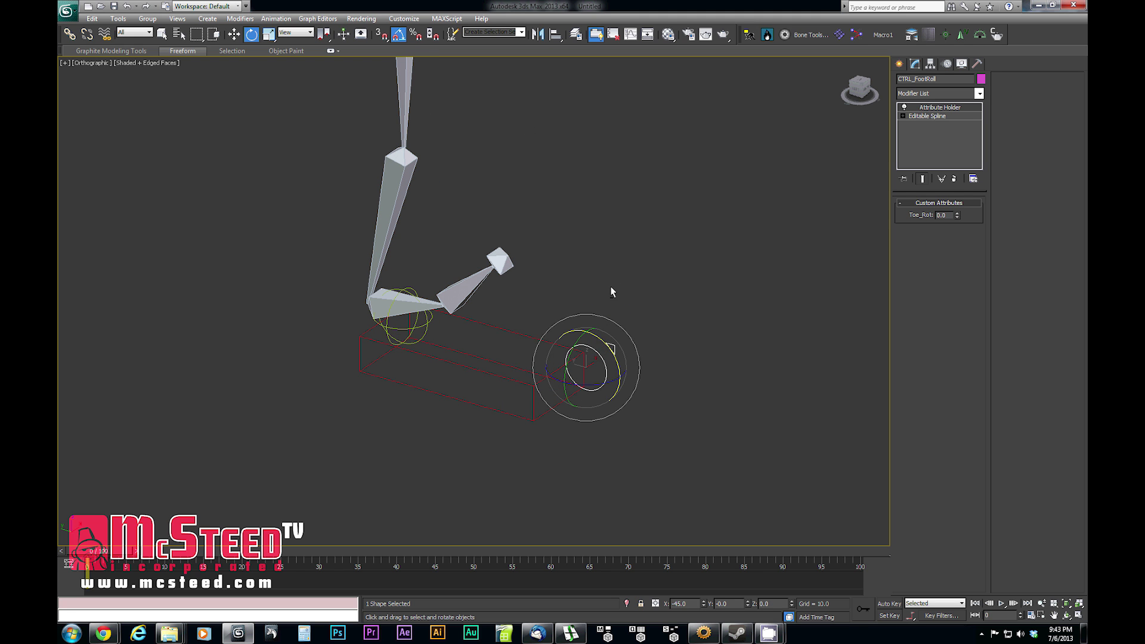
right_click(588, 340, "alt")
left_click(546, 335)
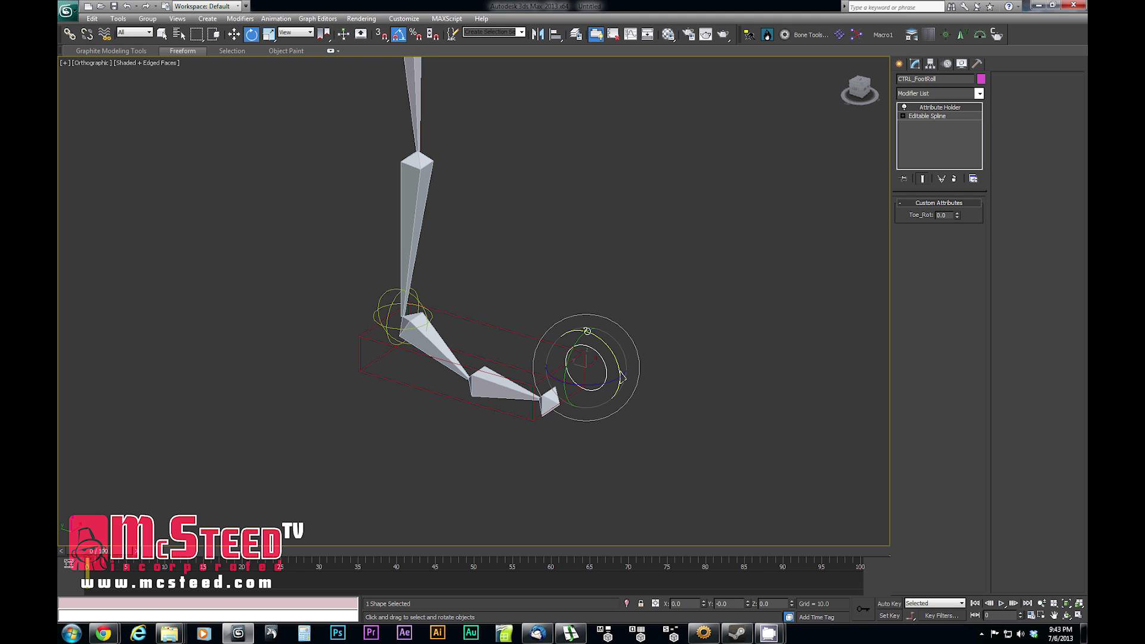
scroll(521, 383, "down", 3)
middle_click_drag(521, 383, 541, 377, "alt")
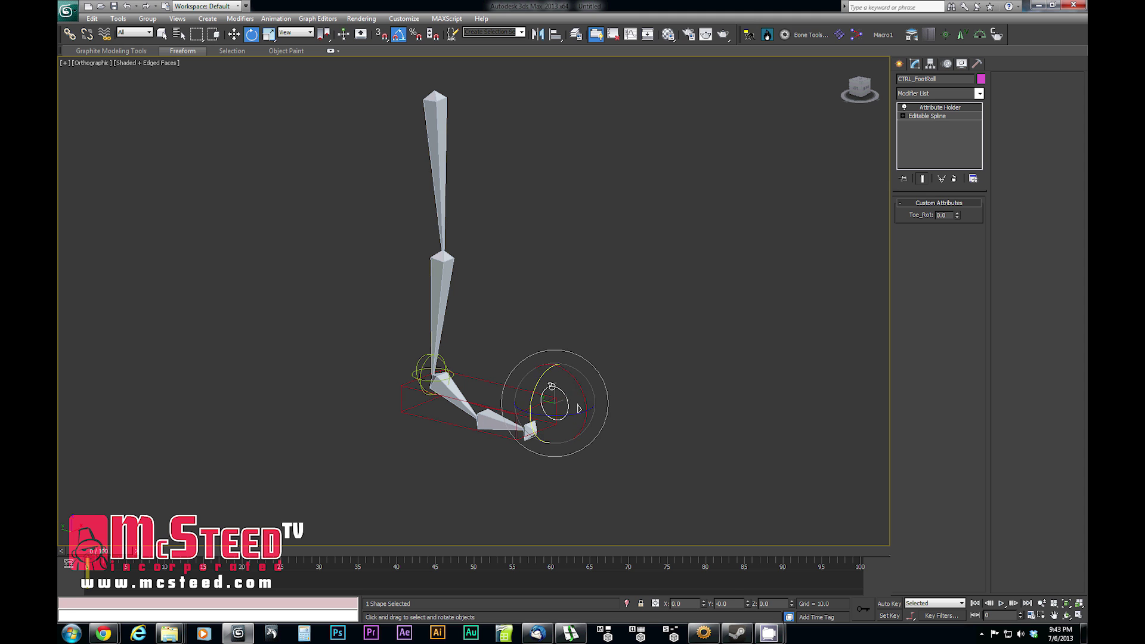
middle_click_drag(520, 415, 578, 410, "alt")
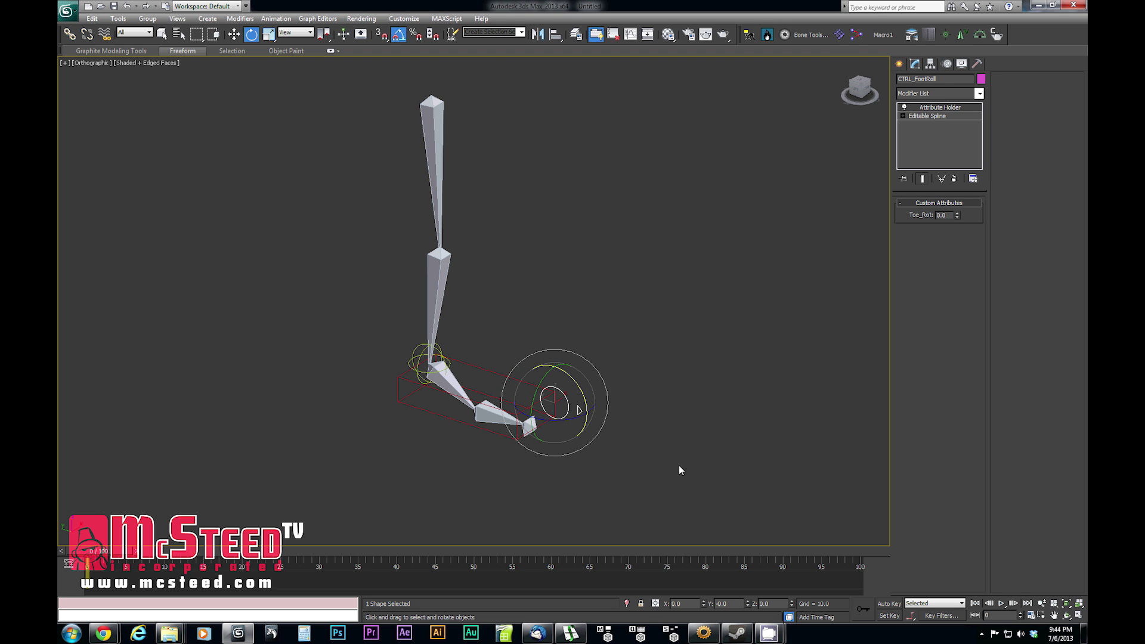
Unhide the helper objects, select the entire leg rig including the helpers, and clear the selection
key("ctrl+a")
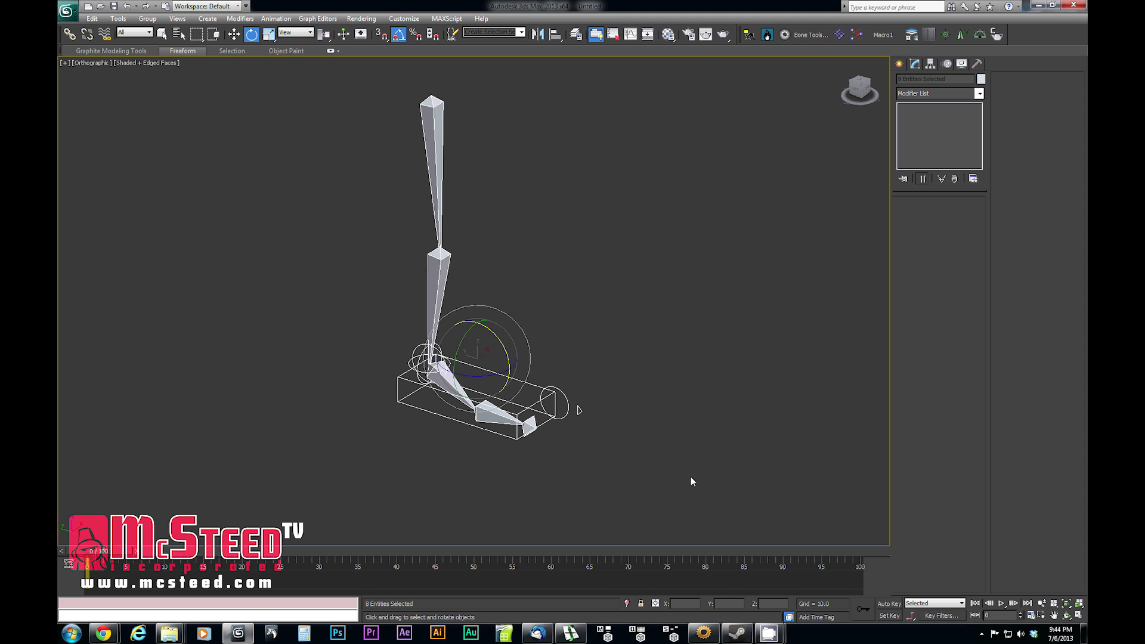
key("shift+h")
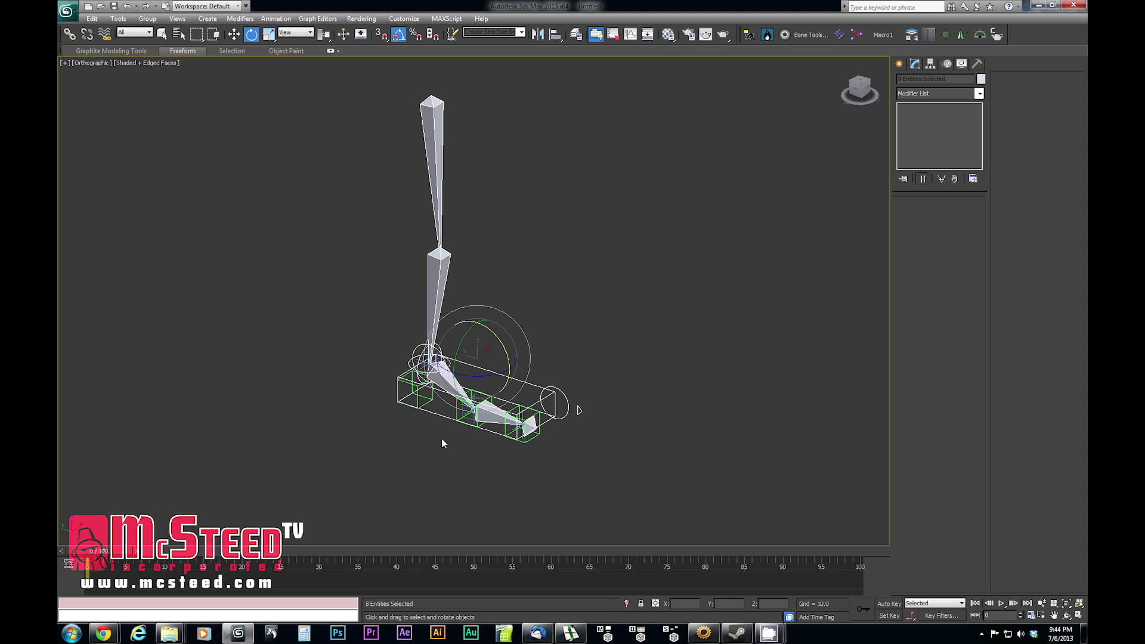
left_click(332, 367)
left_click_drag(358, 91, 642, 503)
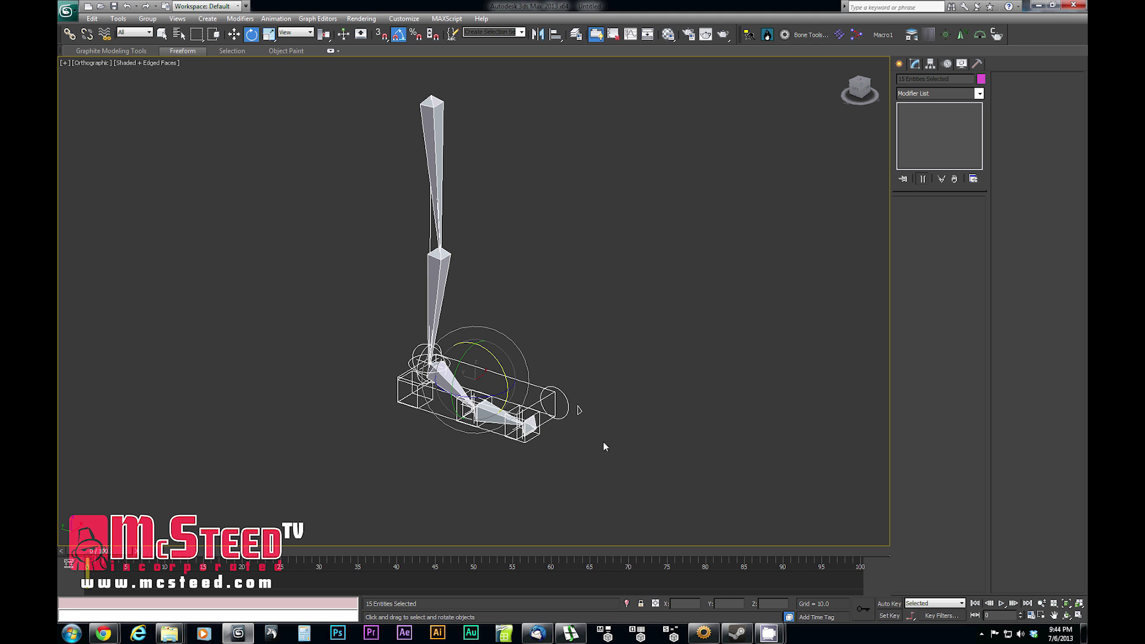
scroll(481, 455, "up", 2)
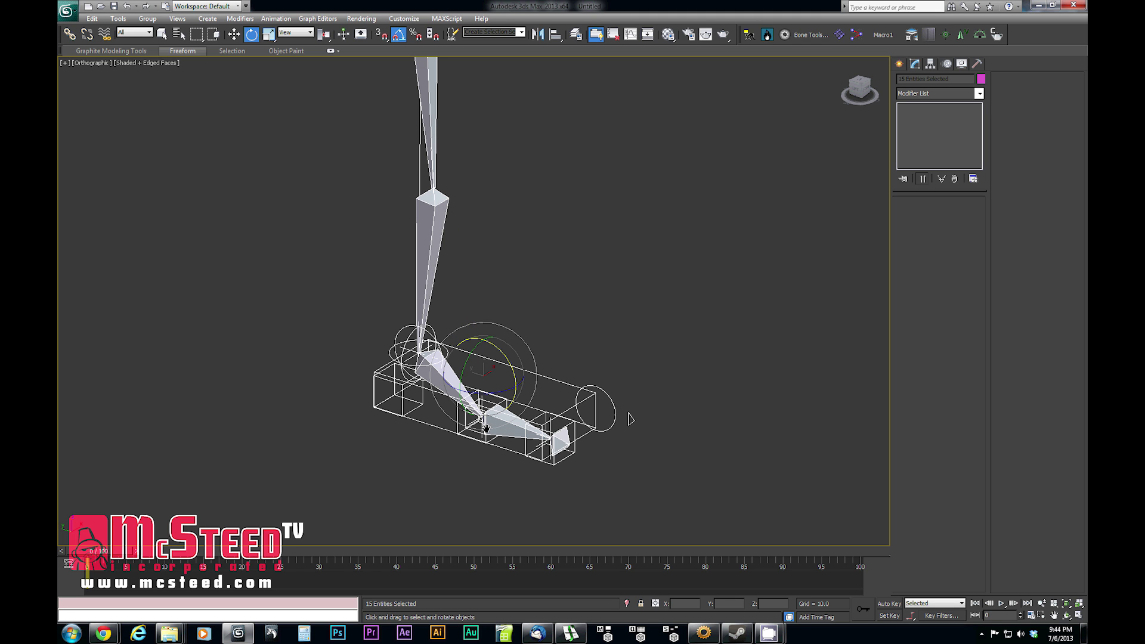
left_click(559, 299)
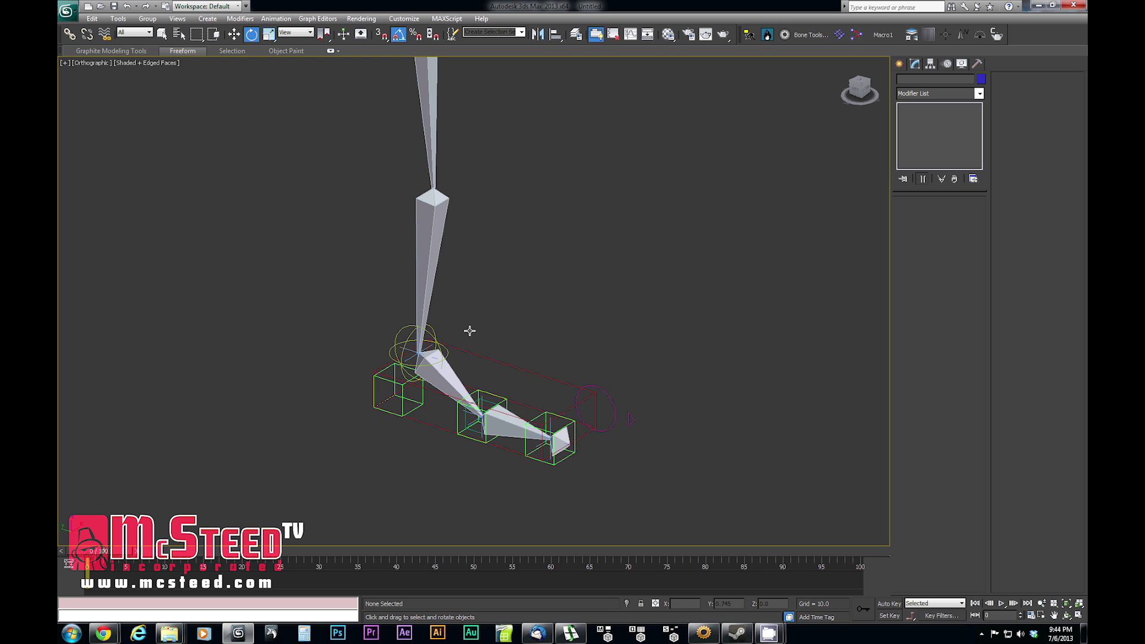
Create a Point helper with a Box display and size 2.0 in front of the shin bone
middle_click_drag(470, 330, 488, 338)
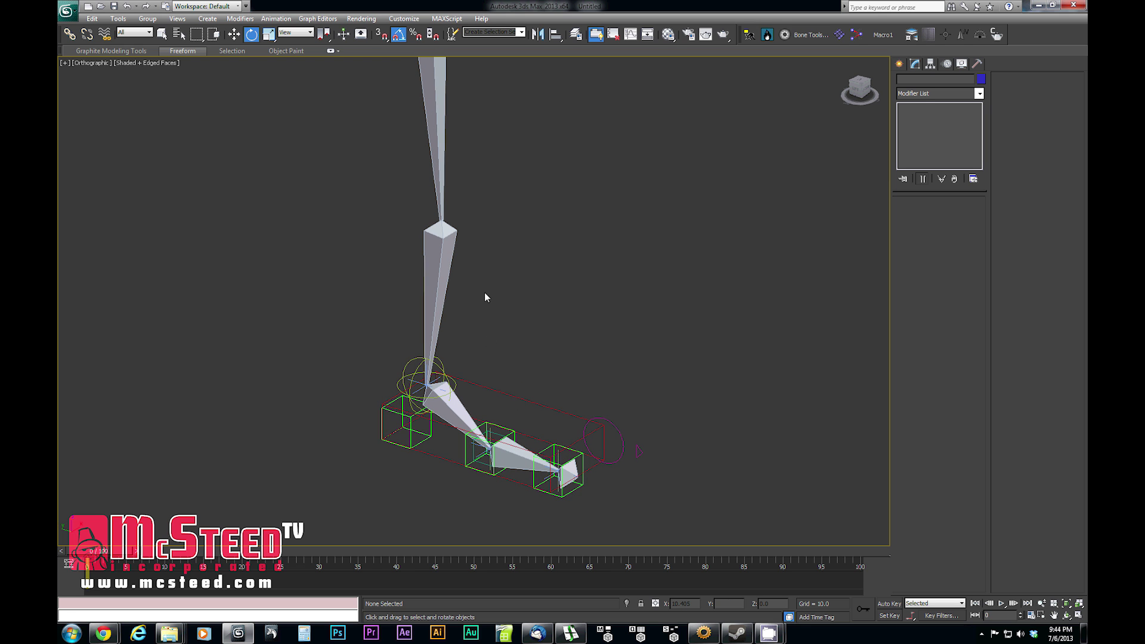
middle_click_drag(443, 280, 434, 317)
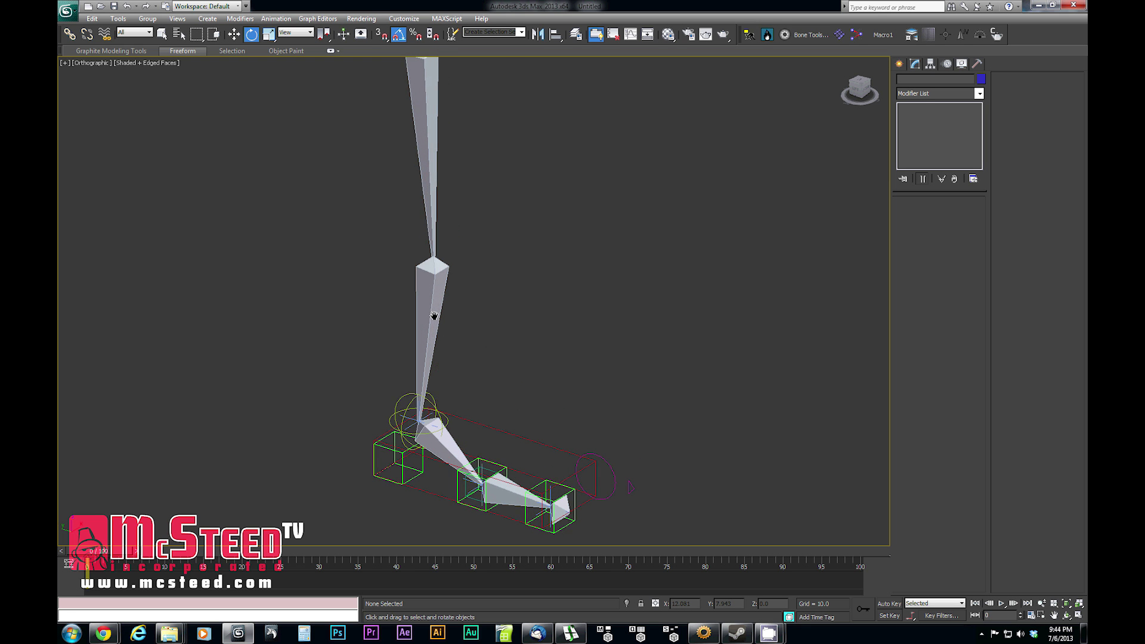
scroll(434, 317, "down", 1)
scroll(434, 316, "up", 1)
left_click(900, 64)
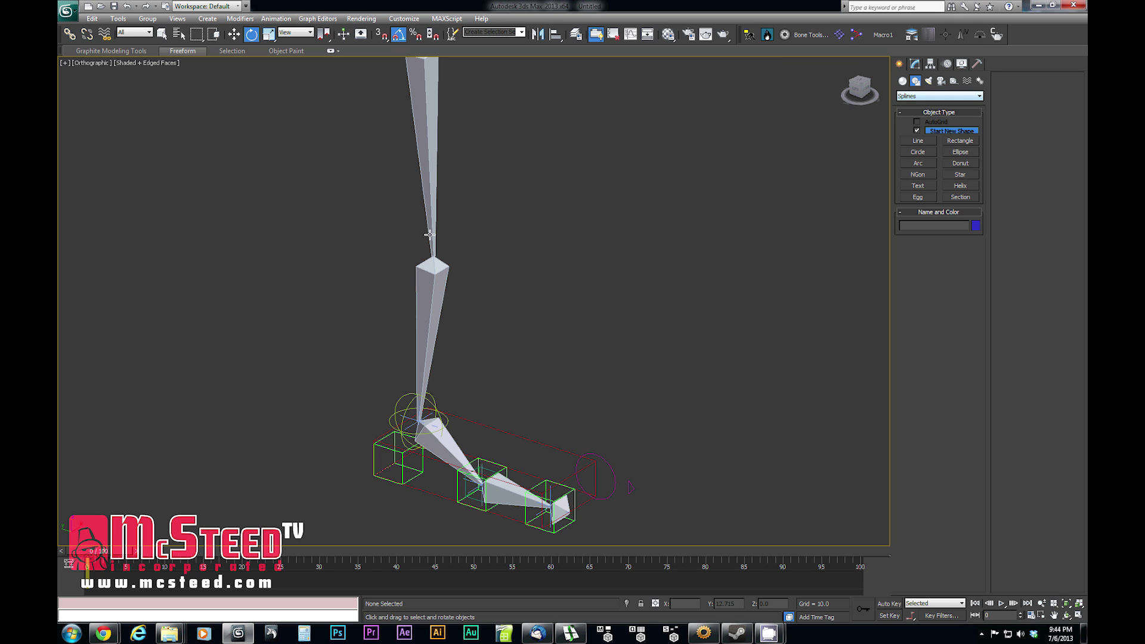
left_click(430, 273)
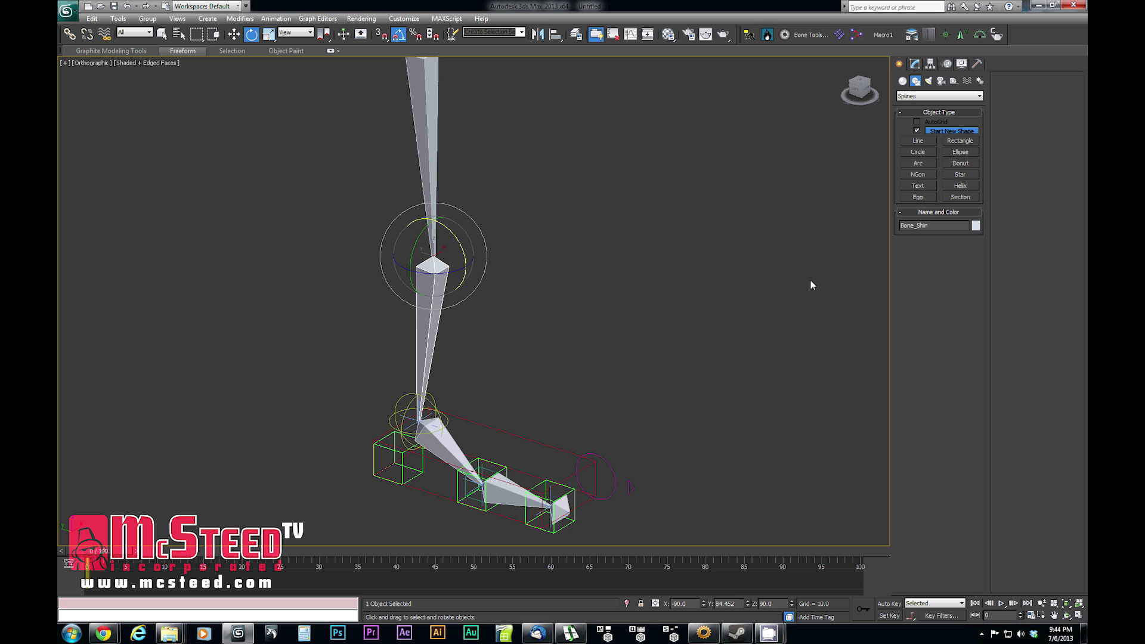
left_click(954, 81)
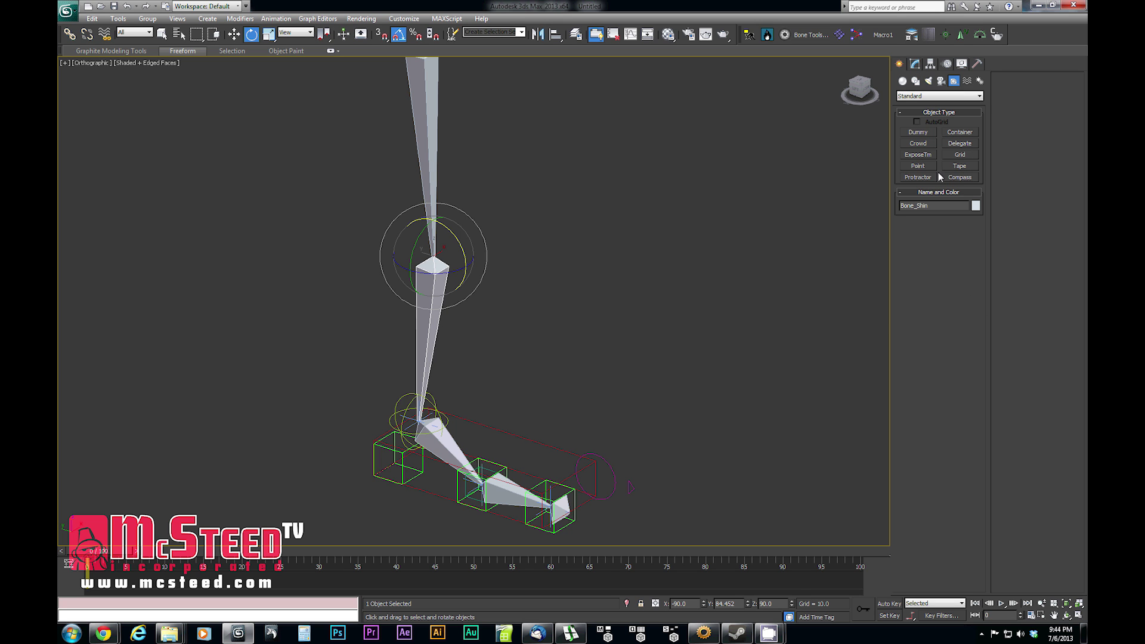
left_click(922, 166)
left_click(530, 396)
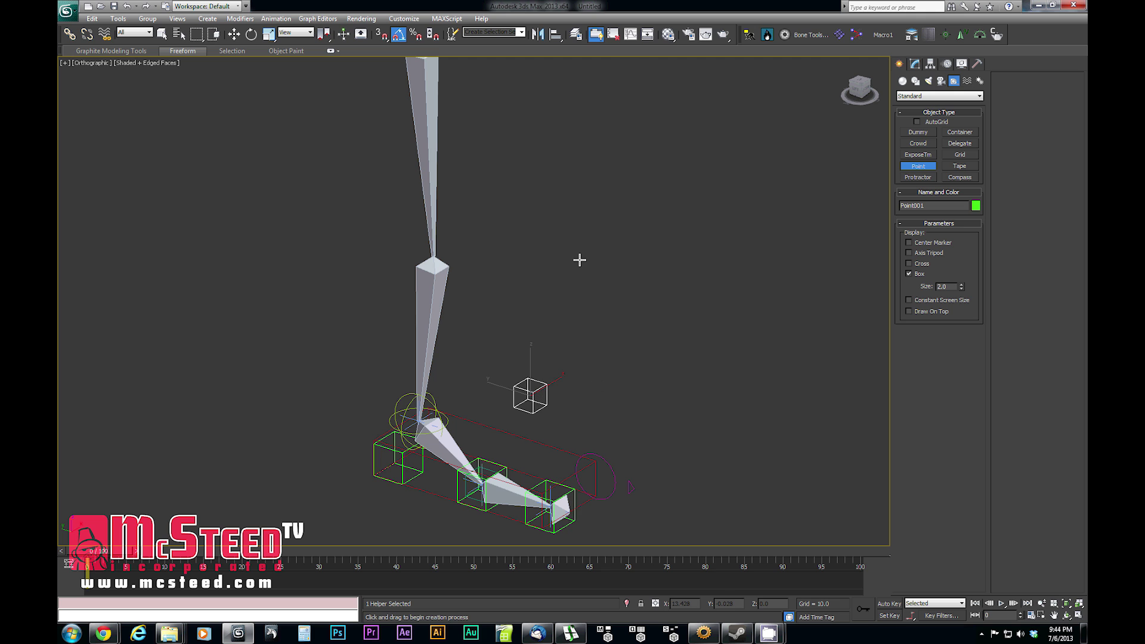
Align the new Point helper to Bone_Shin's pivot point, matching position and orientation on the X, Y and Z axes
left_click(556, 34)
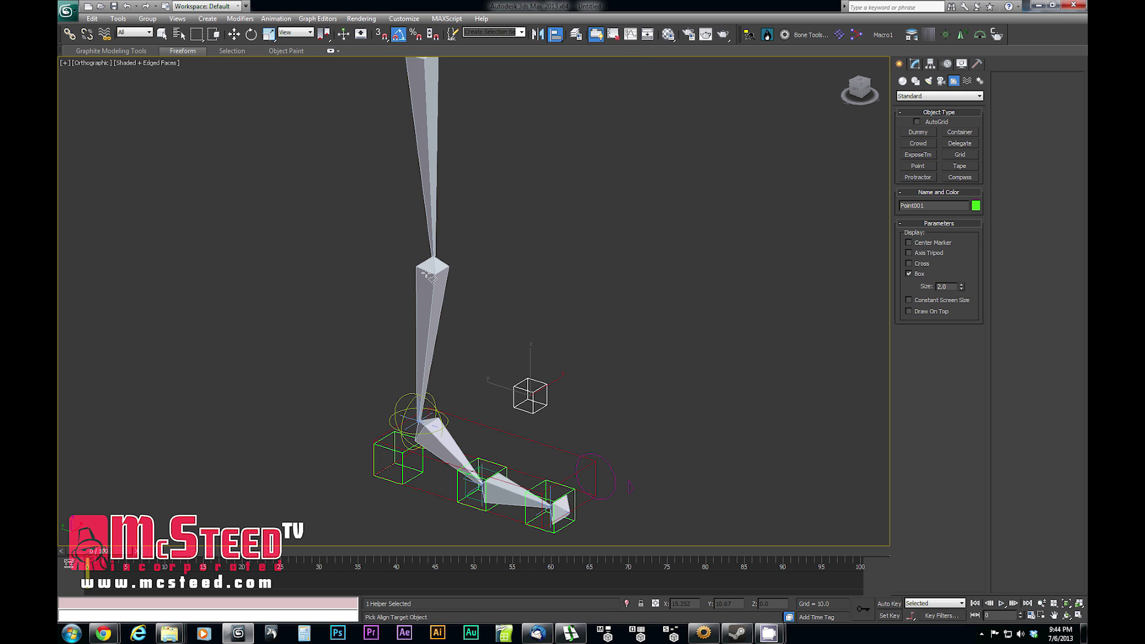
left_click(451, 257)
left_click(526, 347)
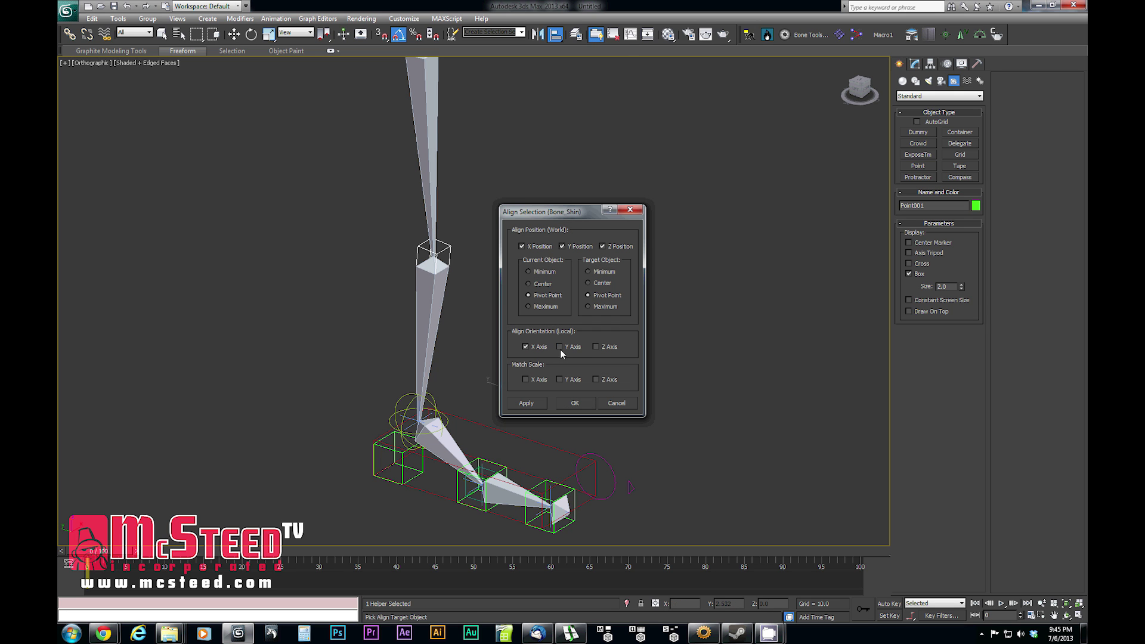
left_click(575, 401)
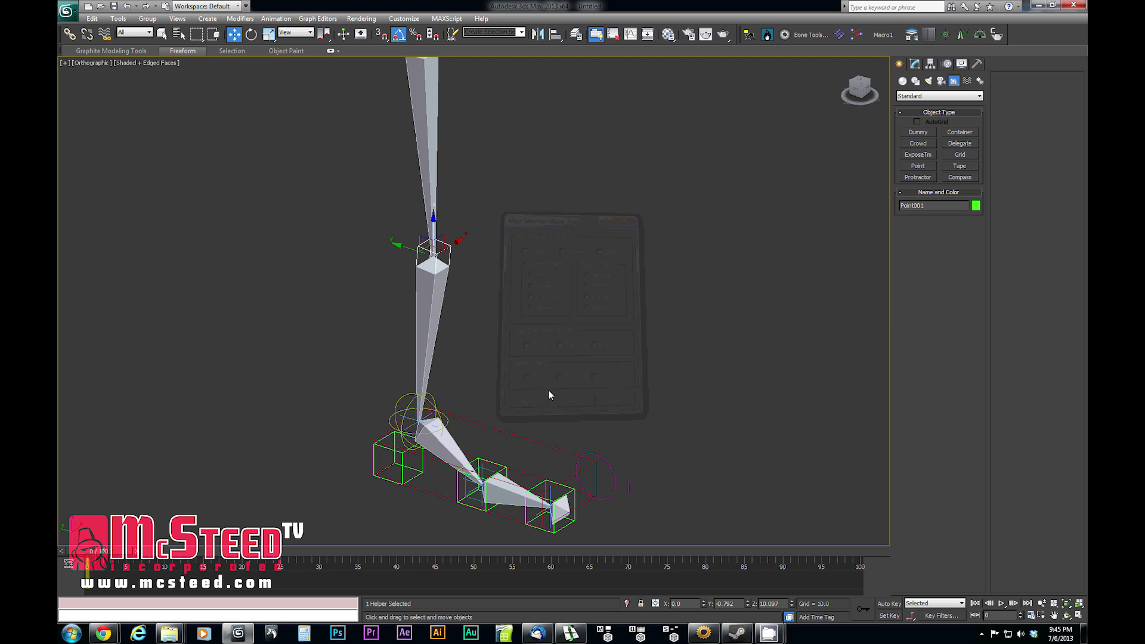
left_click(70, 34)
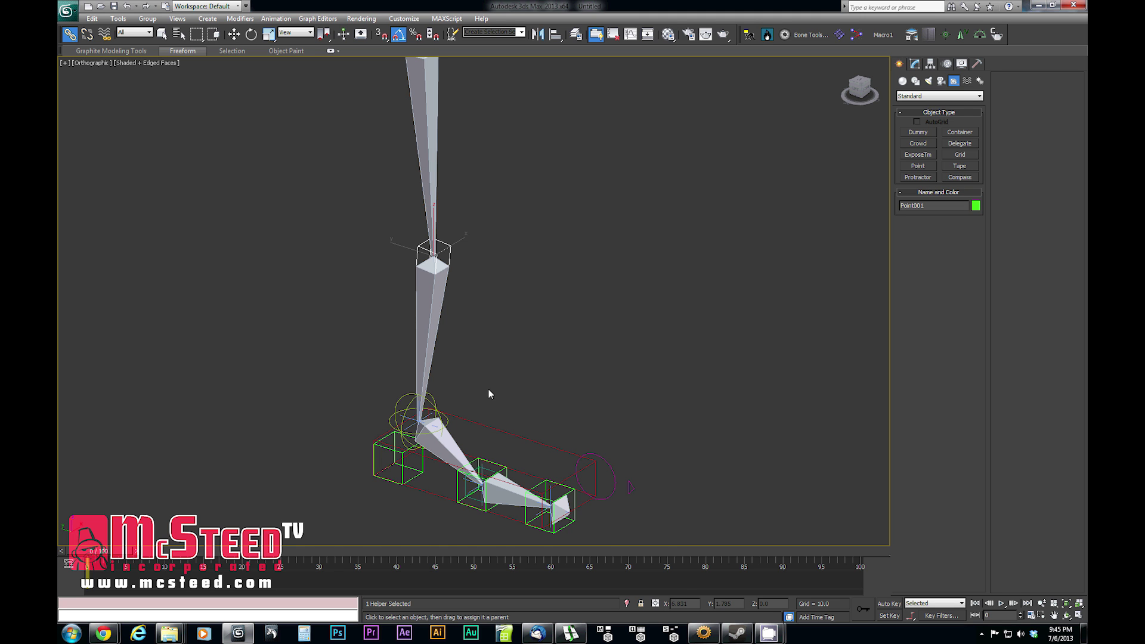
scroll(488, 394, "up", 4)
middle_click_drag(486, 389, 574, 401)
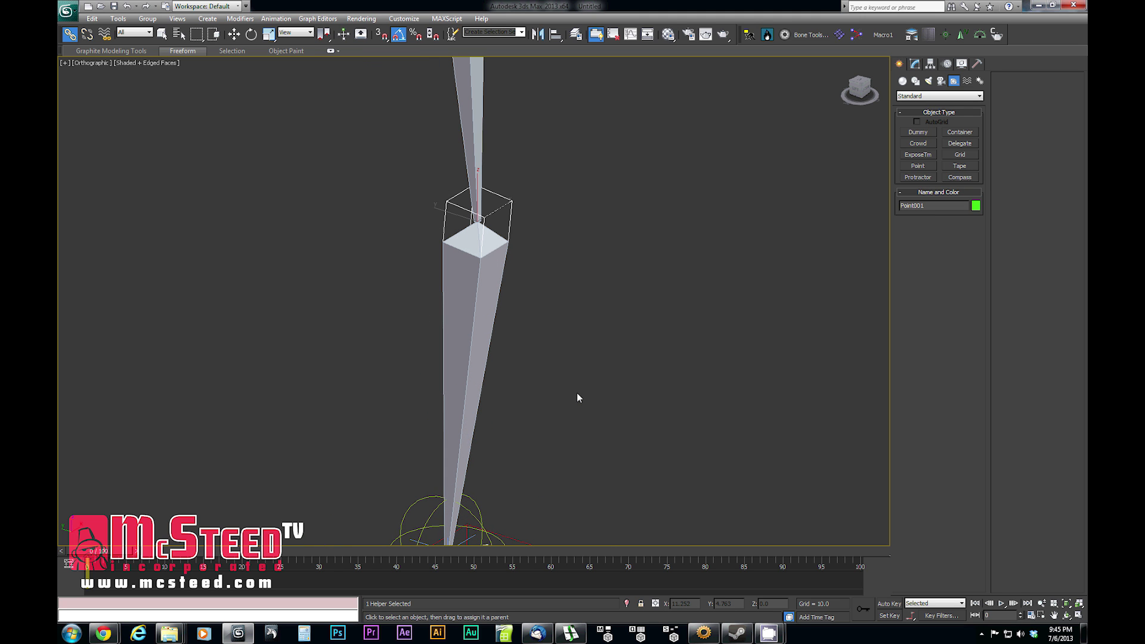
key("e")
Test the leg by moving CTRL_Foot around and returning it to its starting position
scroll(500, 370, "down", 4)
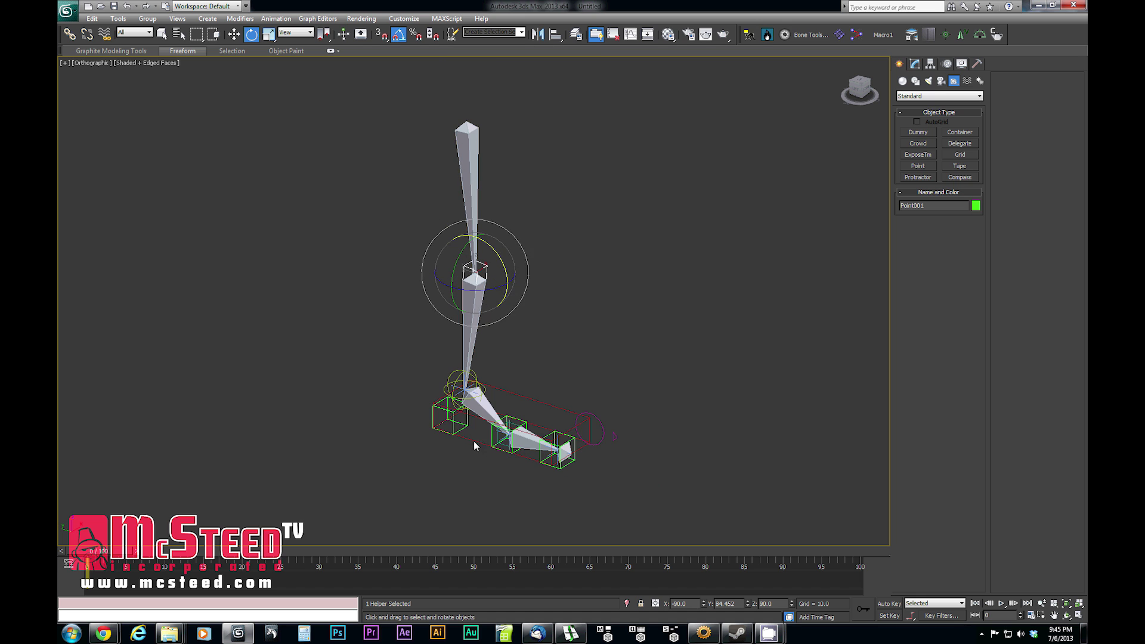
left_click(475, 444)
key("w")
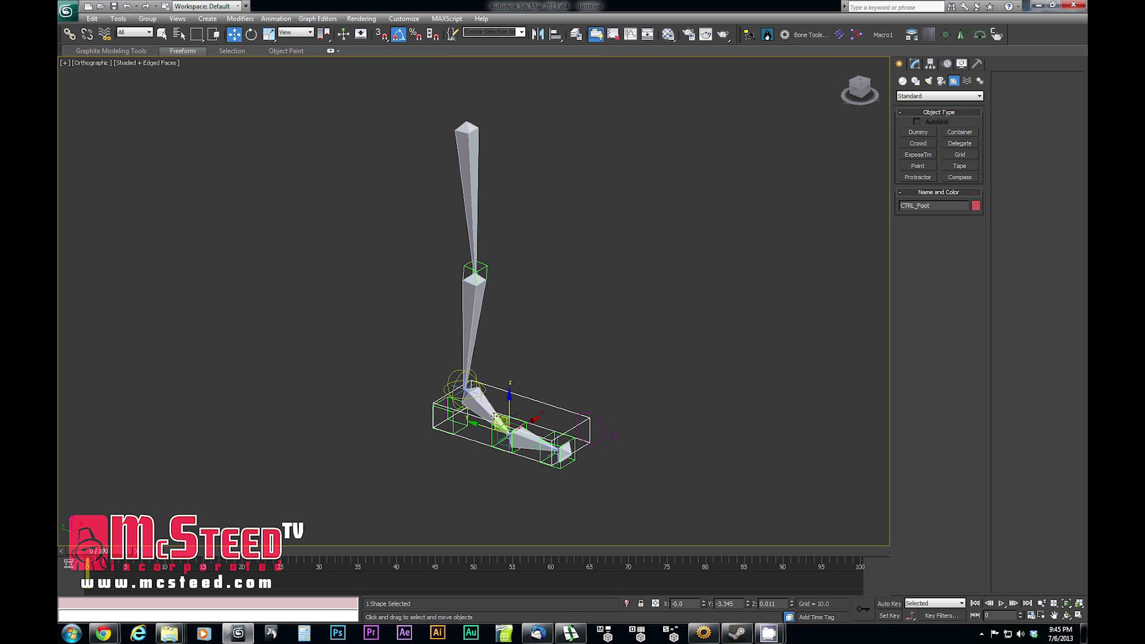
left_click_drag(494, 415, 427, 307)
left_click_drag(442, 335, 496, 428)
Clone the Tip_Toe bone as a copy about 7.5 units above the original and name it Bone_Knee
scroll(493, 309, "up", 5)
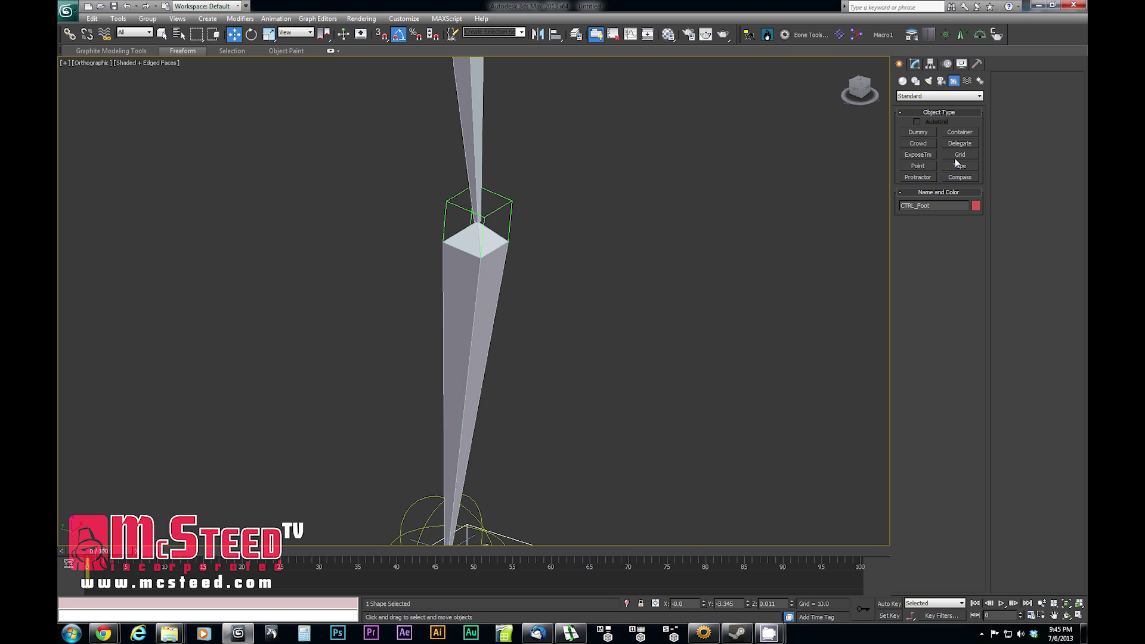
scroll(634, 278, "down", 2)
middle_click_drag(635, 278, 622, 248)
scroll(621, 248, "down", 2)
middle_click_drag(619, 377, 616, 268)
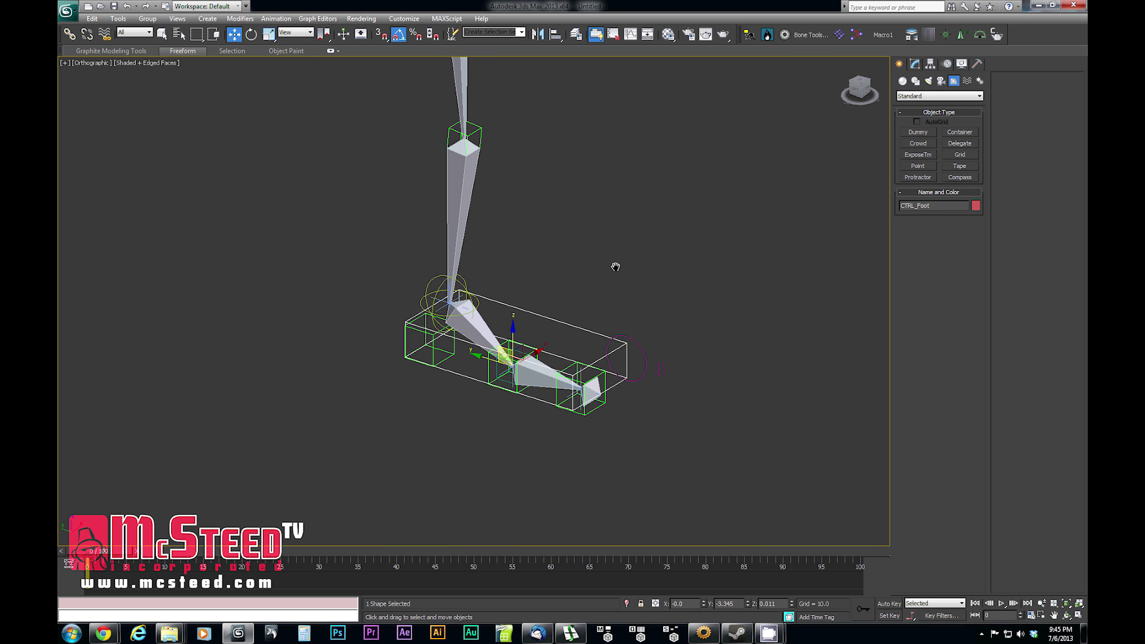
left_click(598, 393)
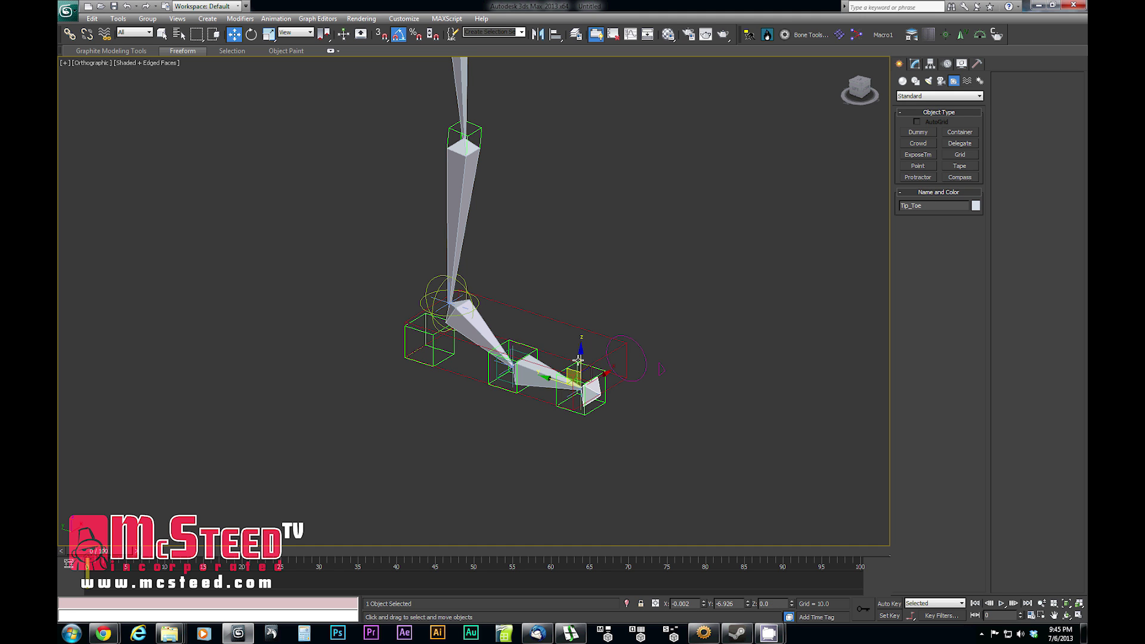
left_click_drag(580, 365, 579, 203, "shift")
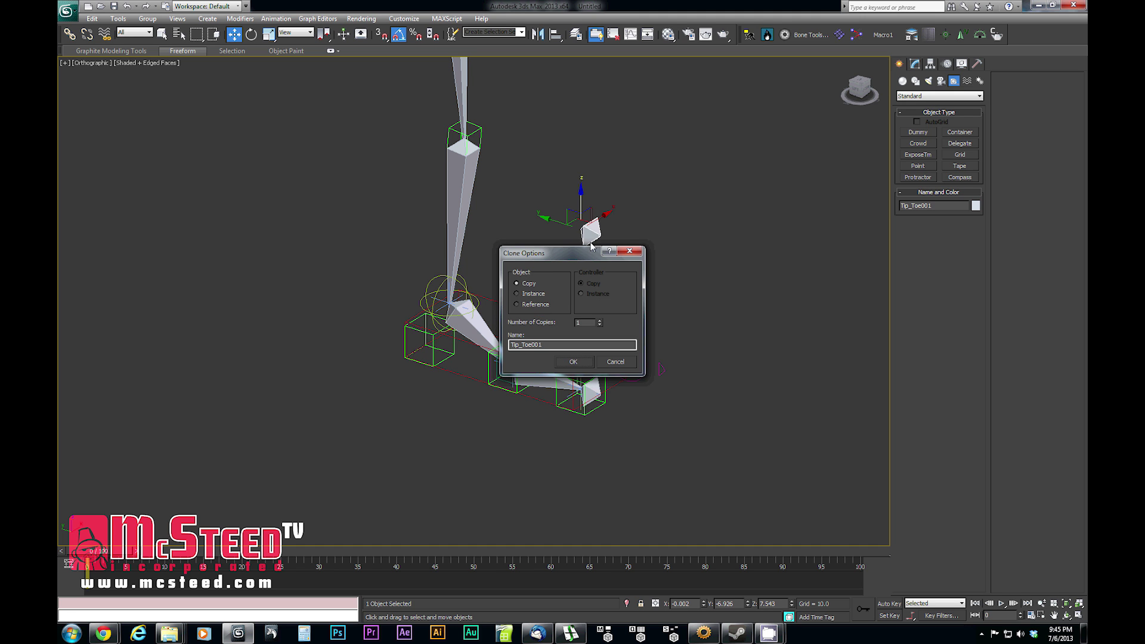
left_click(573, 360)
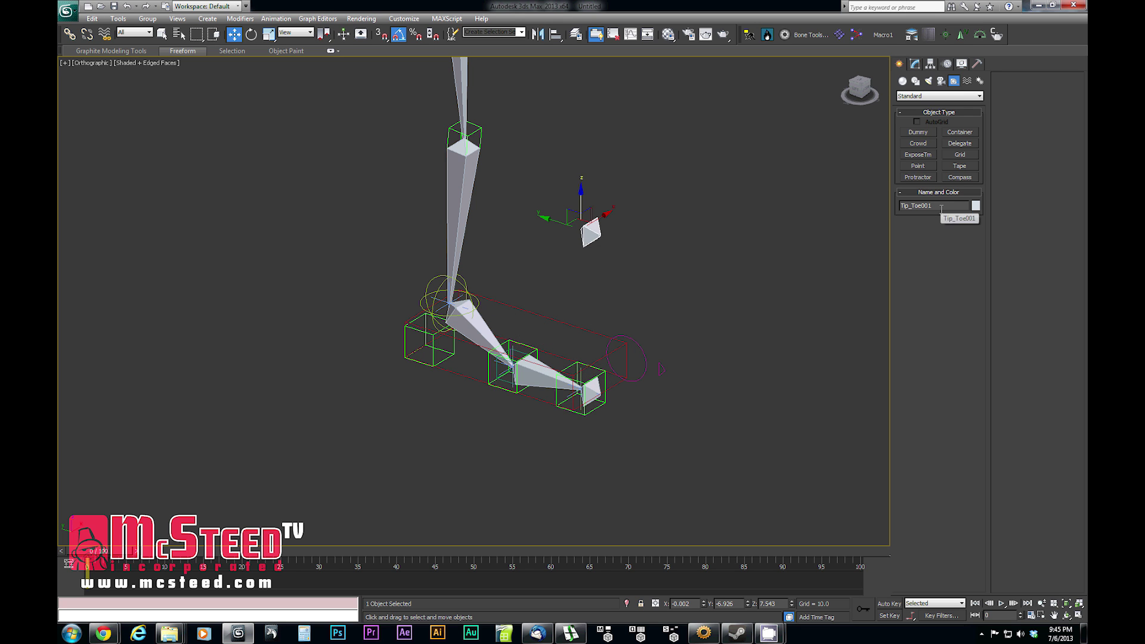
left_click_drag(942, 206, 852, 206)
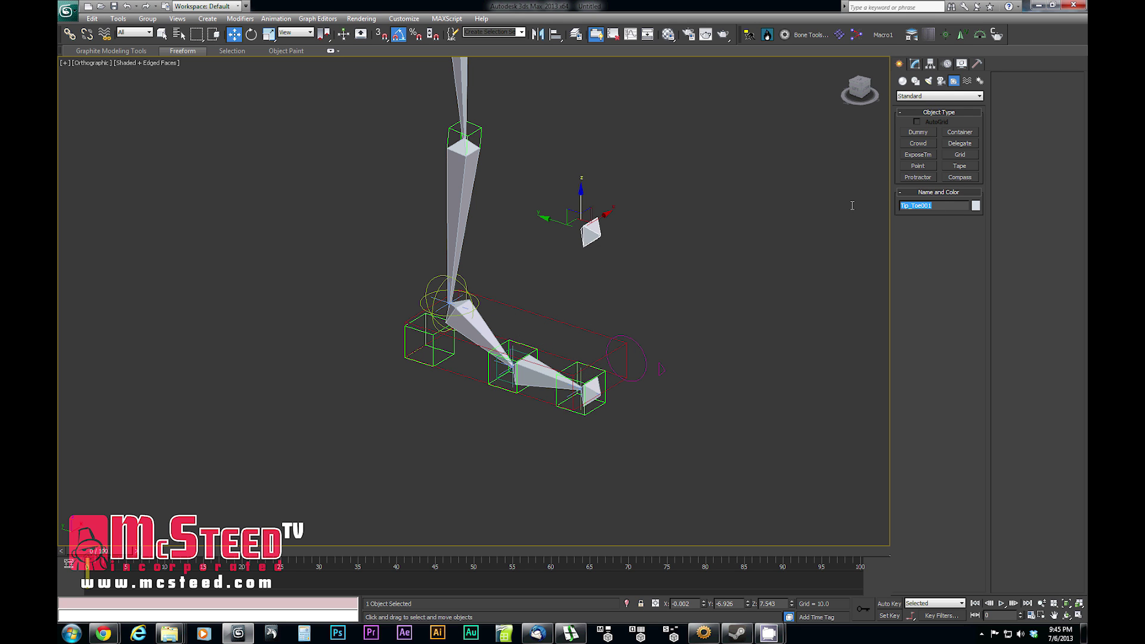
type("Bone_Knee")
Rename the Point helper at the knee as Help_Knee
left_click(485, 127)
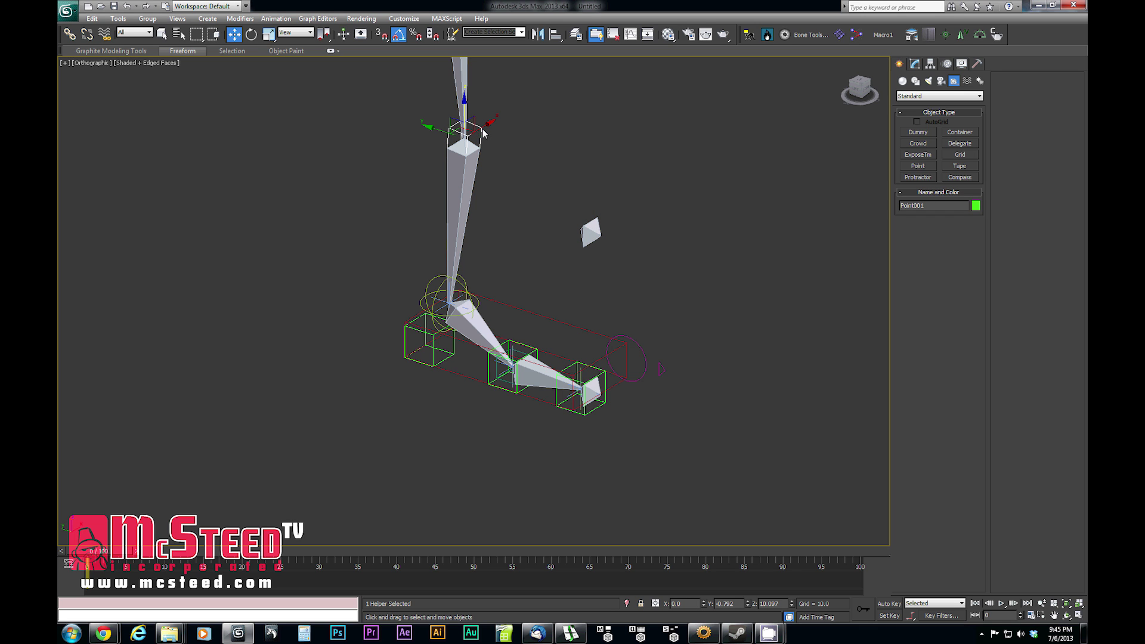
double_click(913, 206)
type("Help_Knee")
Align Bone_Knee to Help_Knee by pivot point, matching position and orientation on all three axes
left_click(590, 234)
left_click(555, 34)
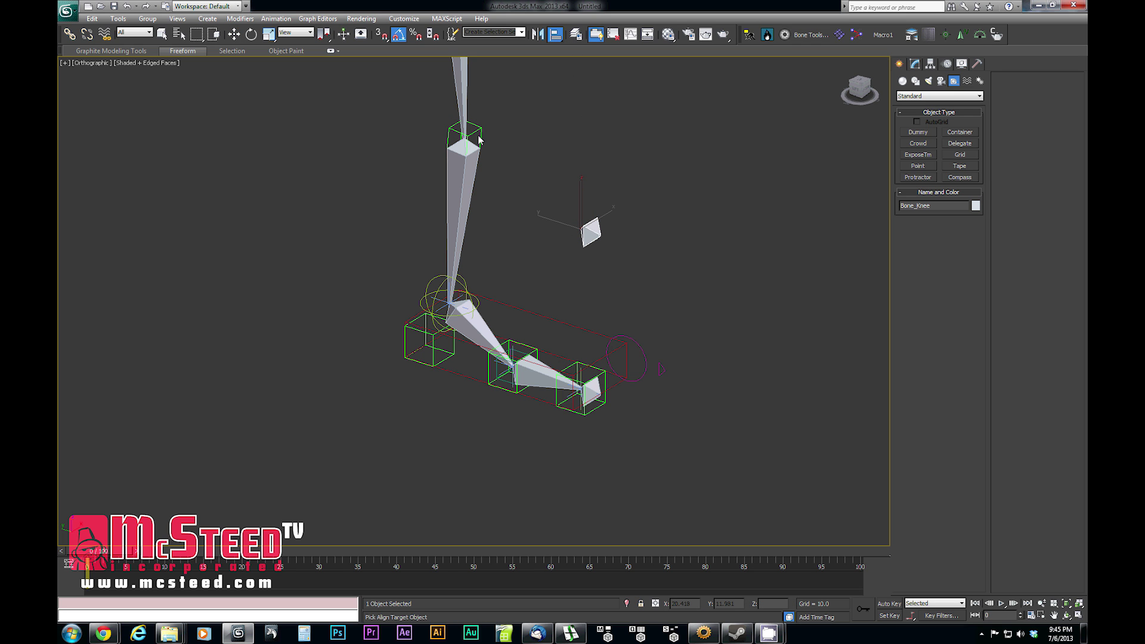
left_click(482, 138)
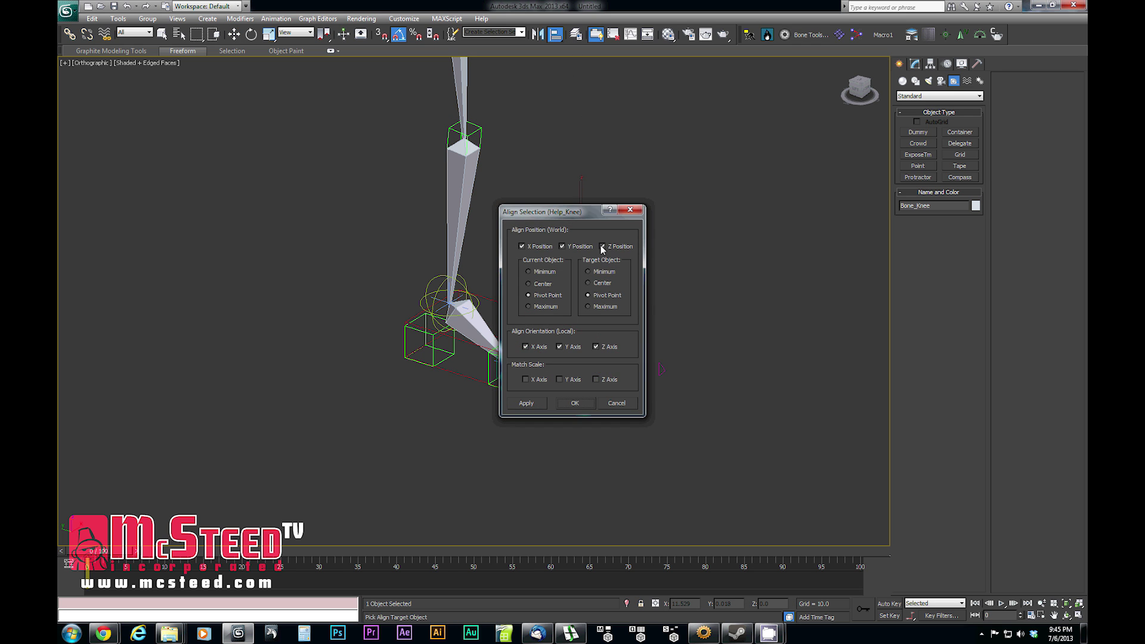
left_click(575, 404)
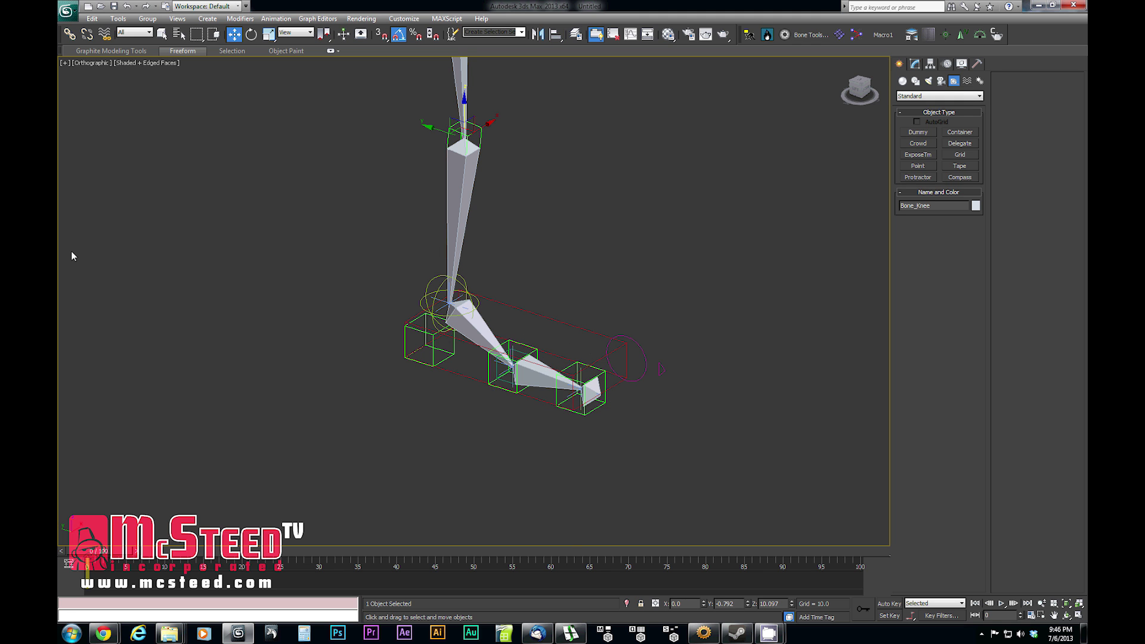
Set Bone_Knee's width and height to 1.5 and change its object color to dark blue
scroll(542, 67, "up", 2)
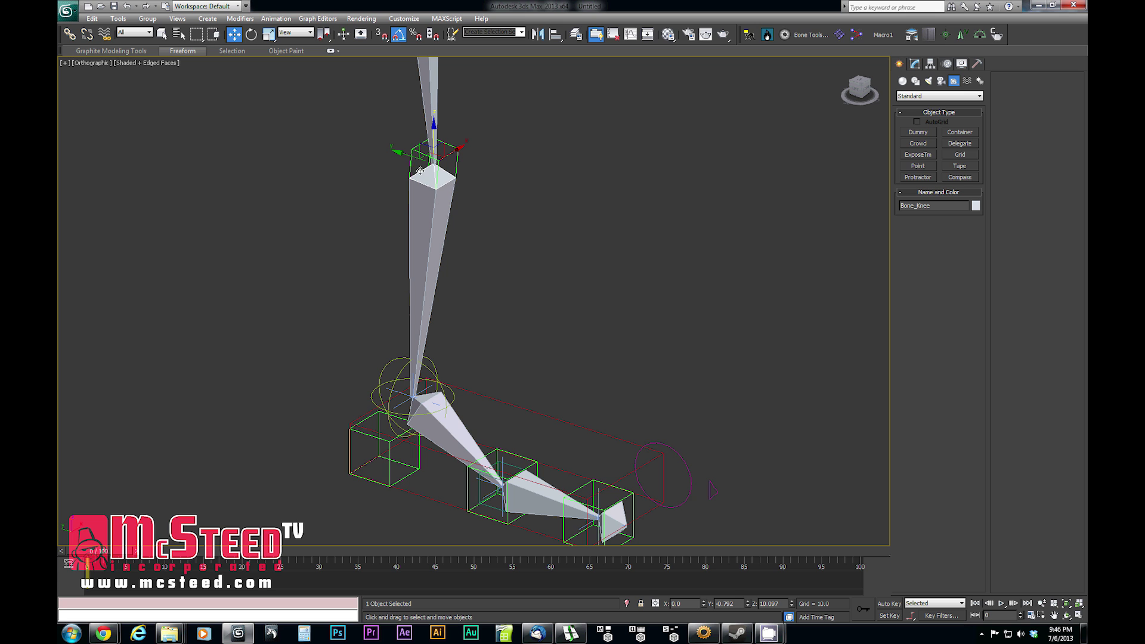
left_click(916, 66)
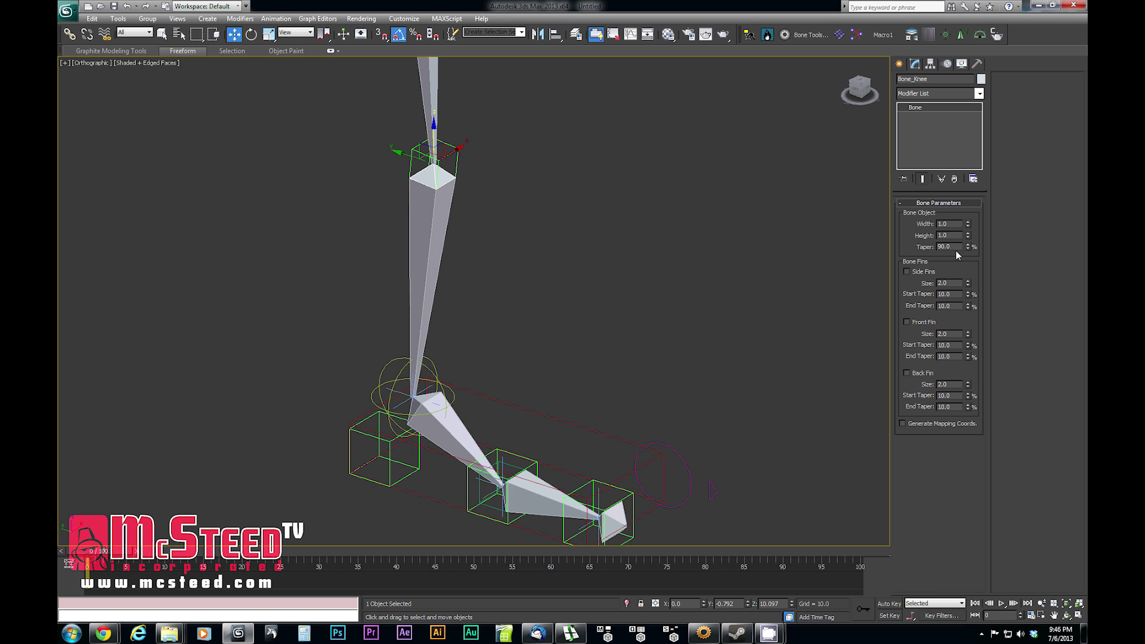
double_click(948, 223)
type("1")
key("Tab")
type("1.5")
key("Return")
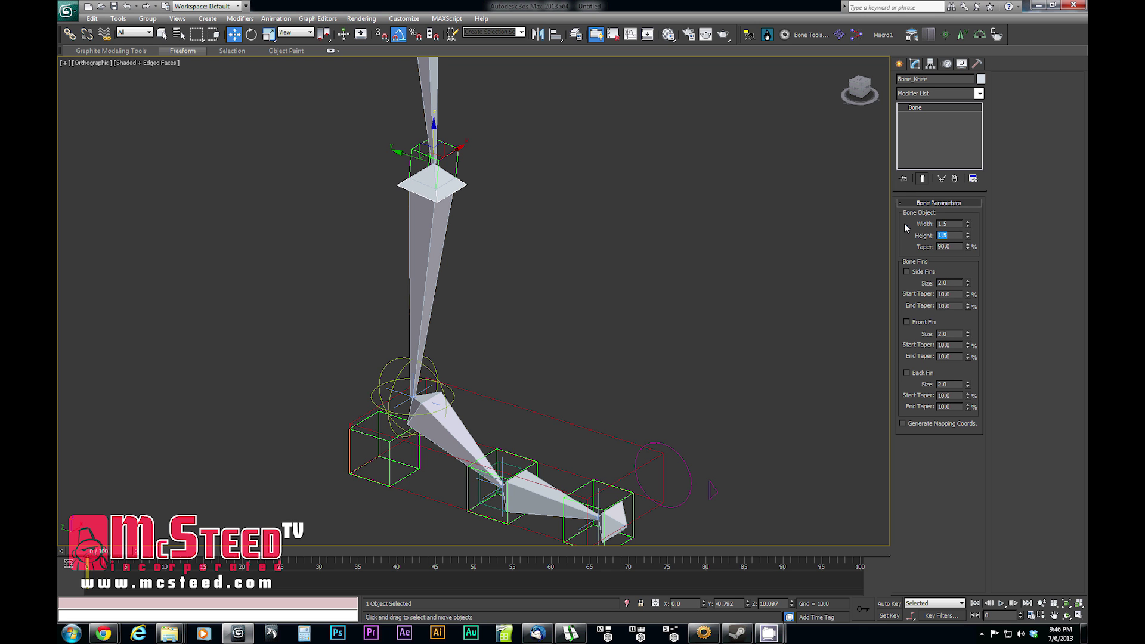
left_click(982, 79)
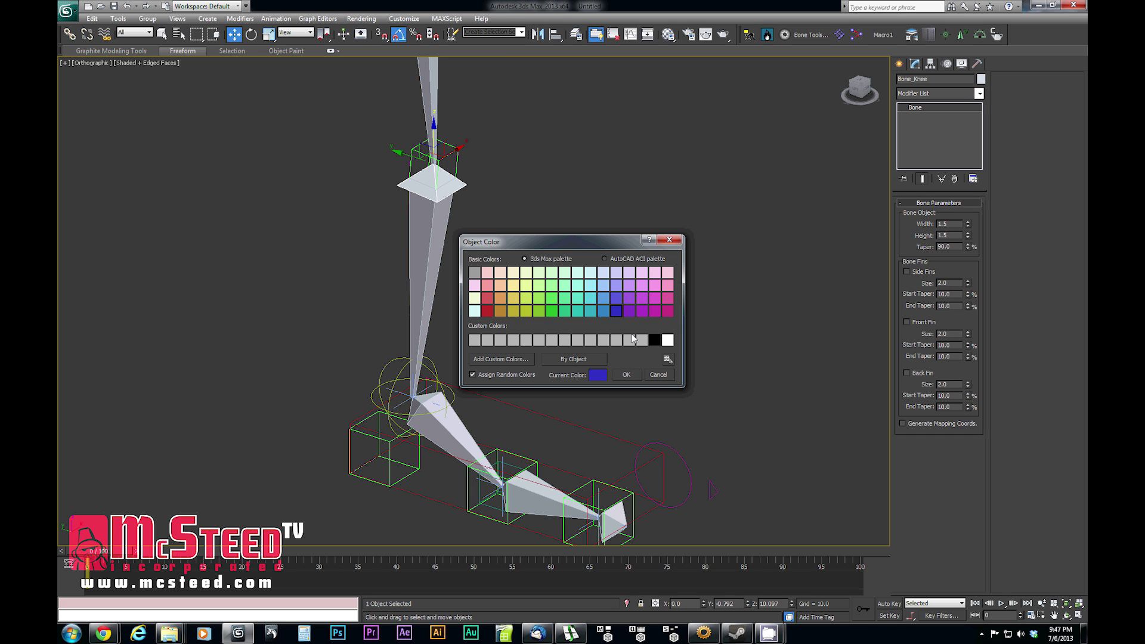
left_click(627, 374)
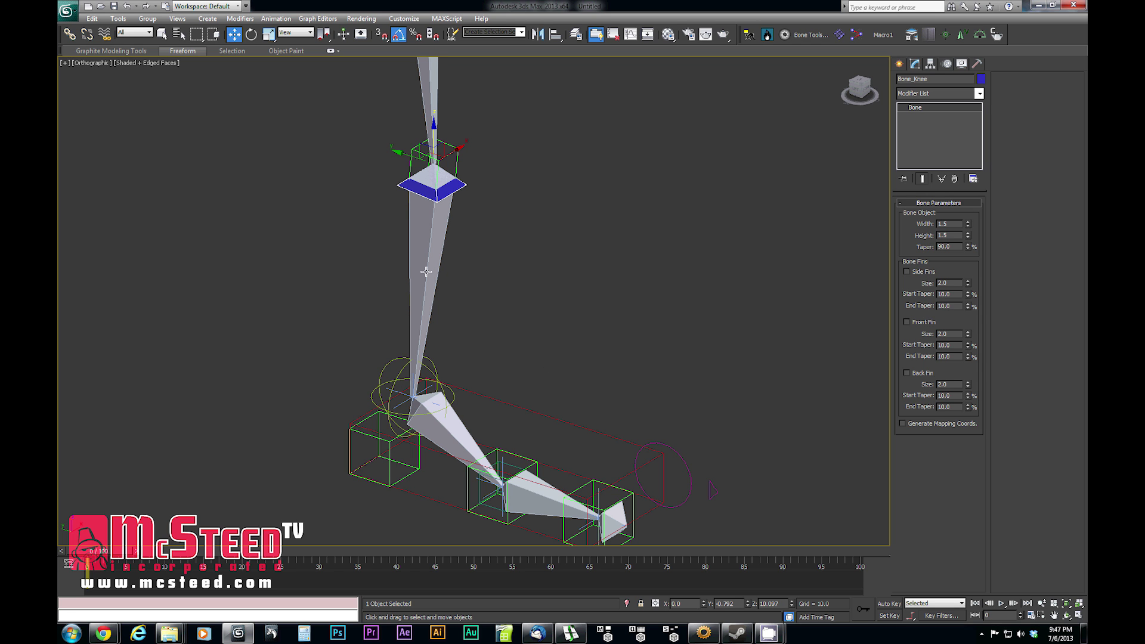
Examine the knee joint with Select and Link active, picking Bone_Shin, Bone_Knee and Help_Knee in turn and ending on Bone_Knee
middle_click_drag(475, 241, 432, 250, "alt")
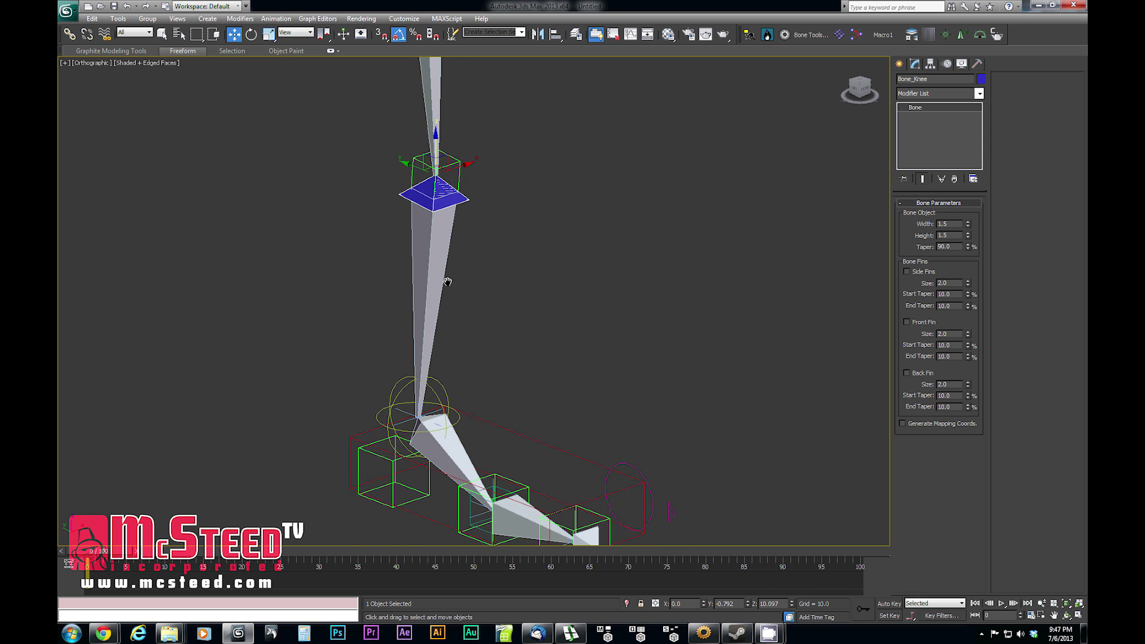
scroll(455, 286, "up", 5)
middle_click_drag(449, 288, 490, 316)
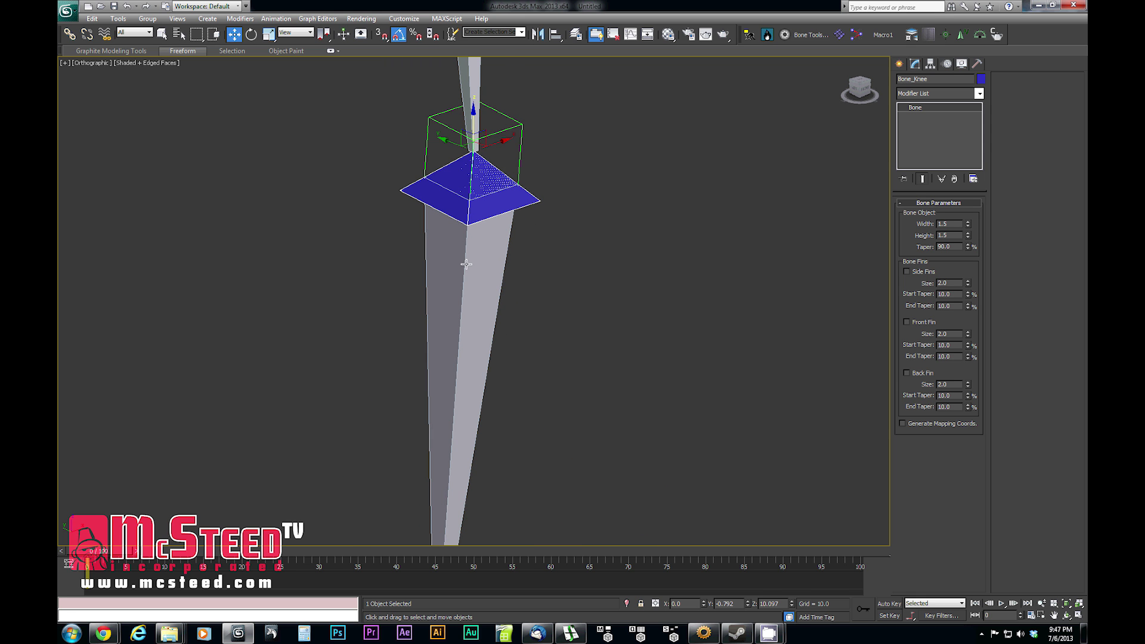
middle_click_drag(463, 257, 463, 276)
scroll(463, 276, "down", 2)
left_click(69, 34)
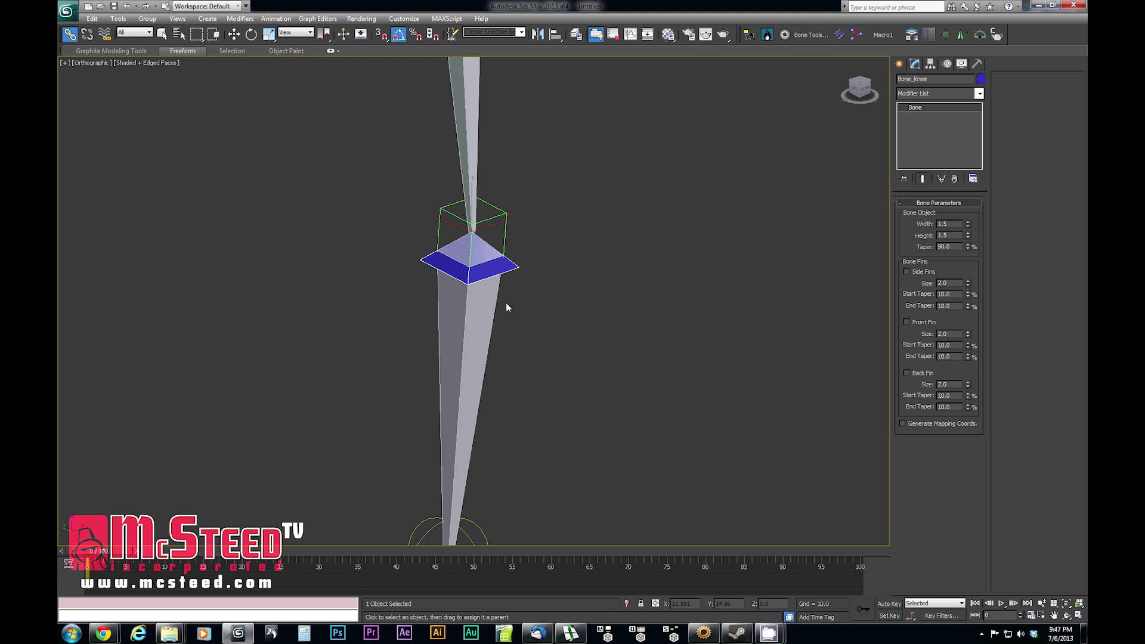
left_click(454, 292)
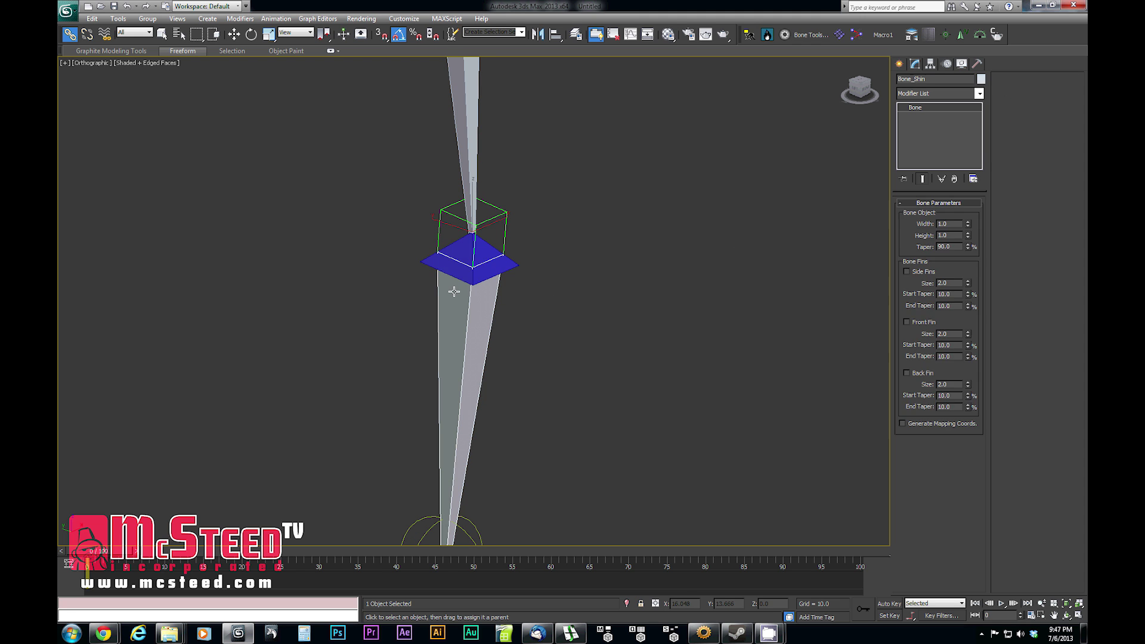
left_click(514, 268)
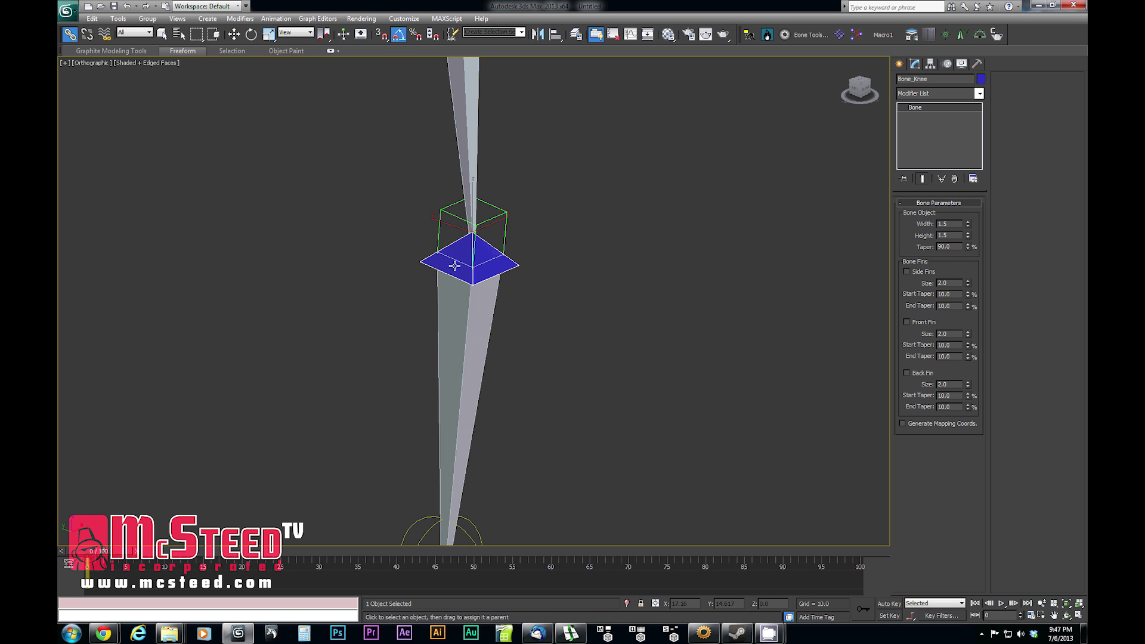
left_click(440, 218)
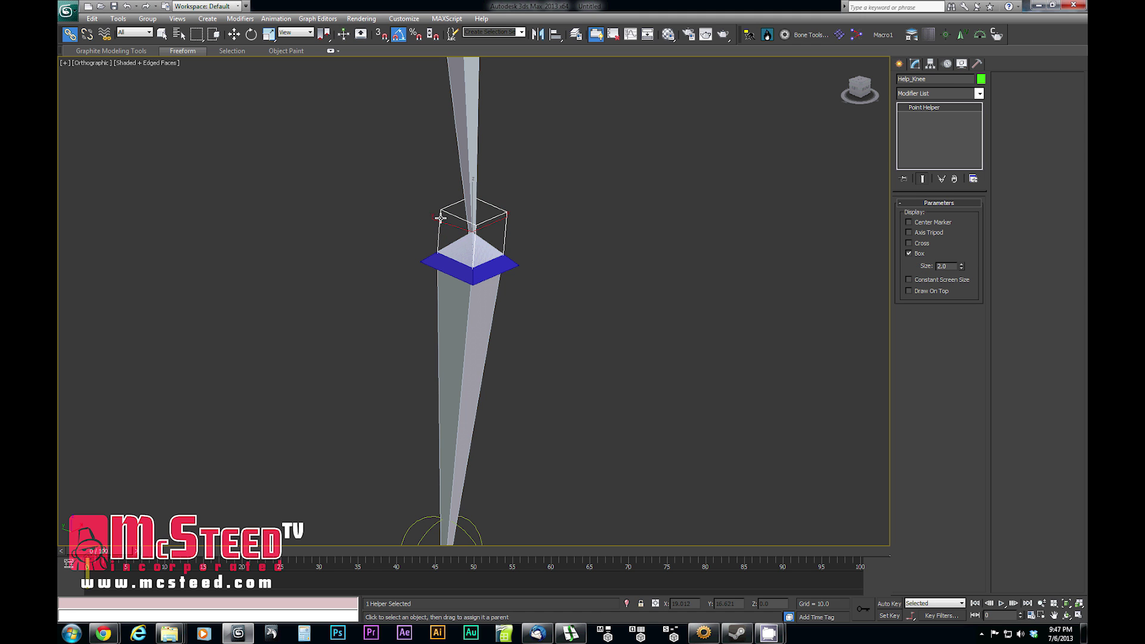
left_click(442, 317)
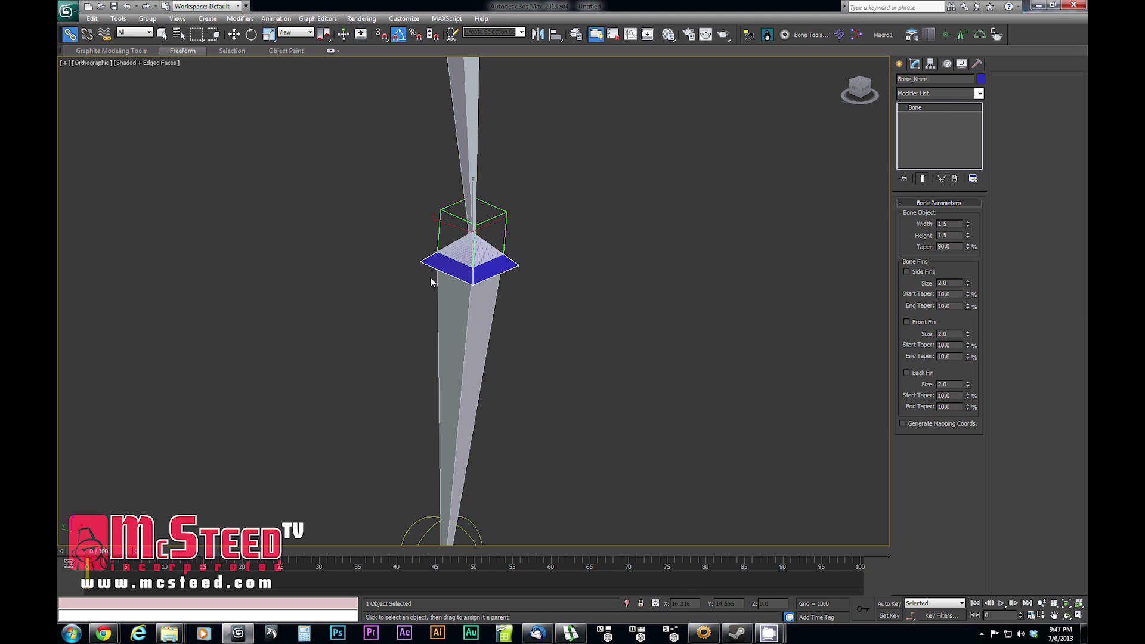
Apply an orientation constraint to Bone_Knee with both Help_Knee and Bone_Shin as targets
left_click(270, 20)
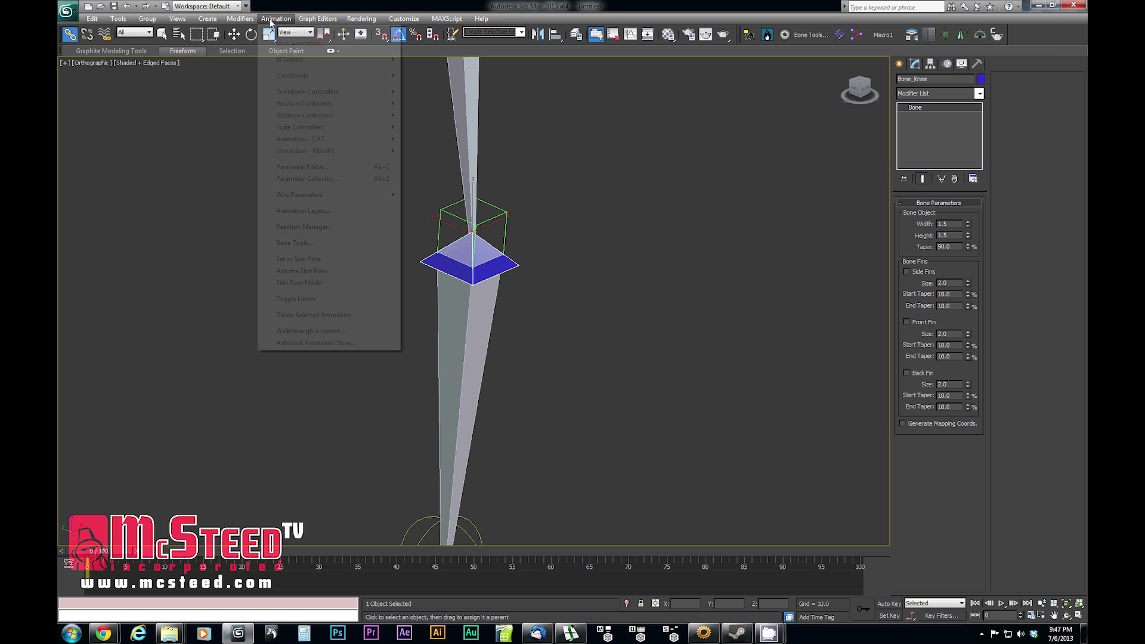
mouse_move(286, 76)
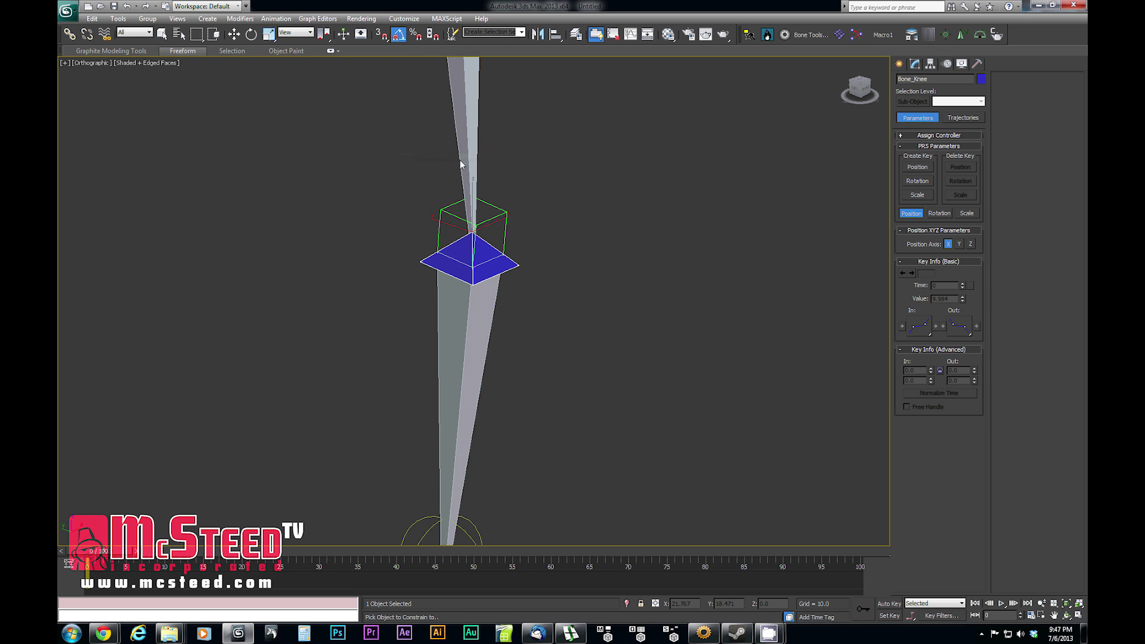
left_click(462, 159)
left_click(441, 210)
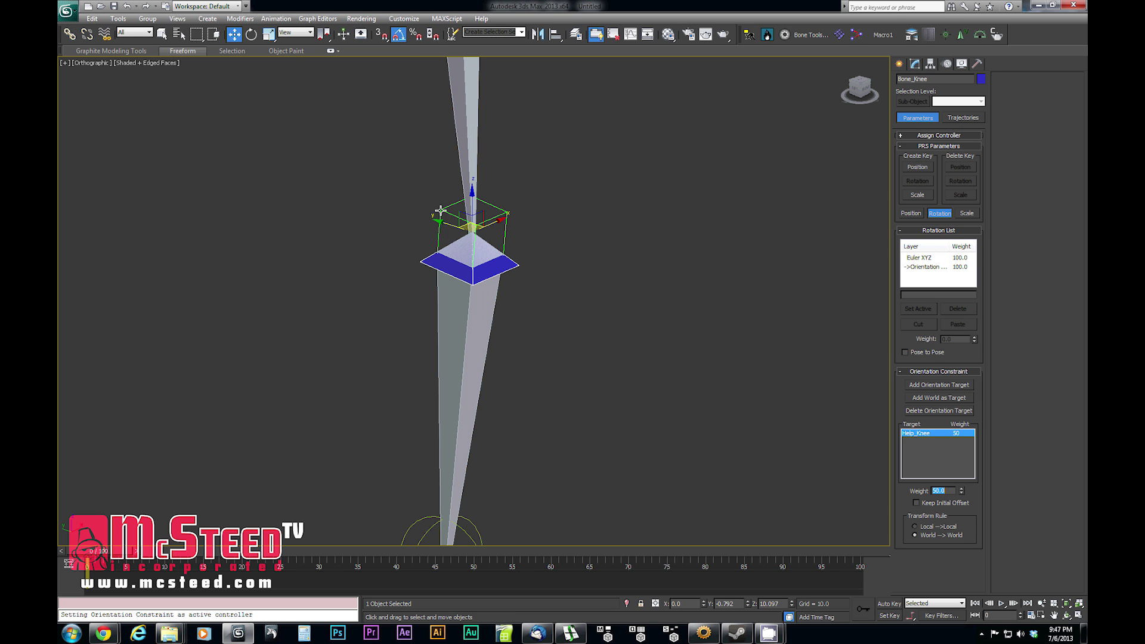
left_click(981, 35)
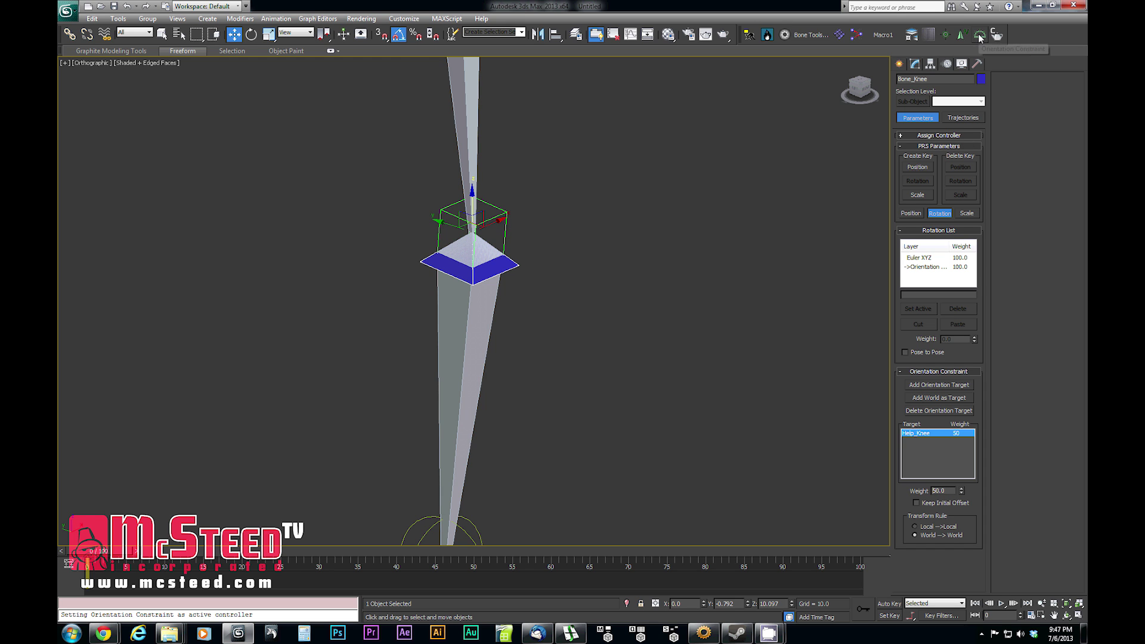
left_click(438, 285)
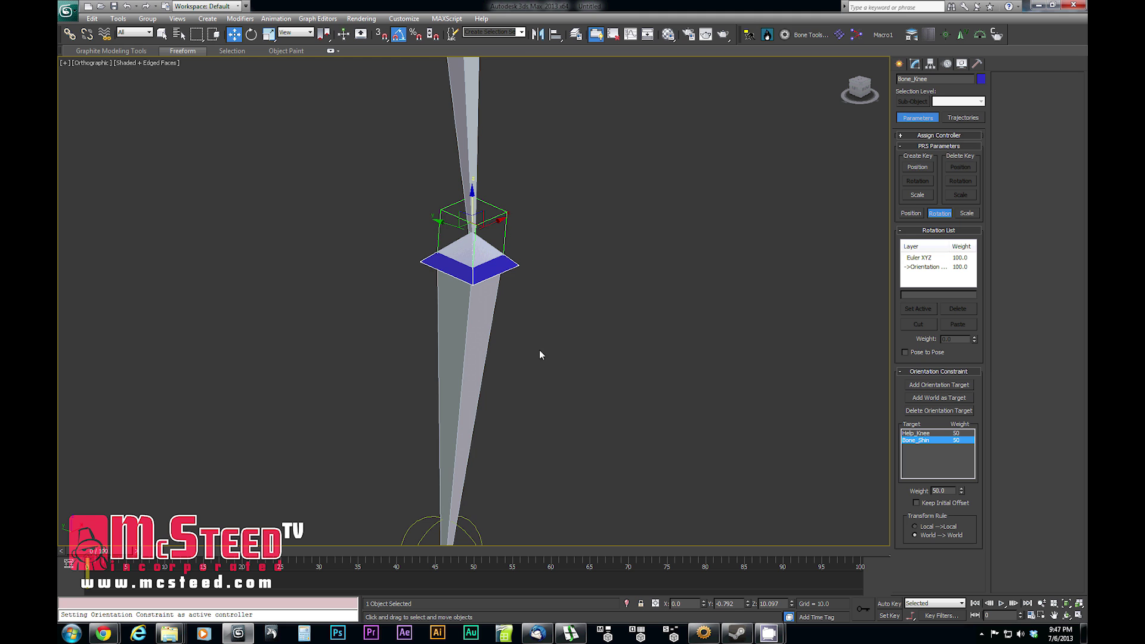
Test how Bone_Knee follows the leg's bend by moving CTRL_Foot upward from a side view several times, cancelling each move
scroll(539, 350, "down", 3)
middle_click_drag(539, 341, 568, 305)
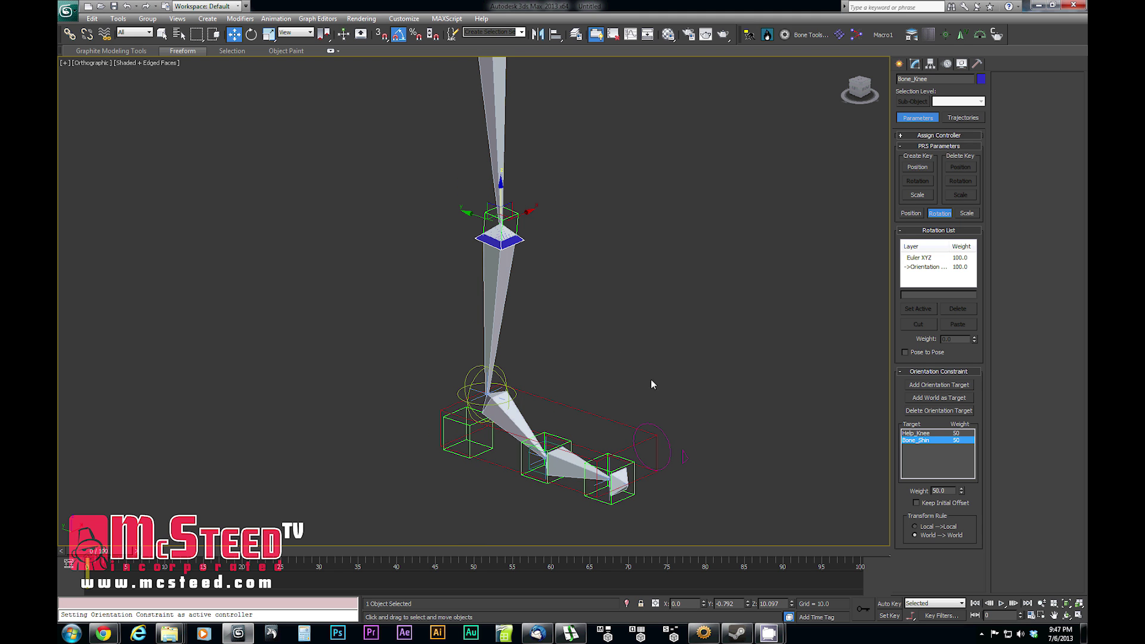
left_click(508, 469)
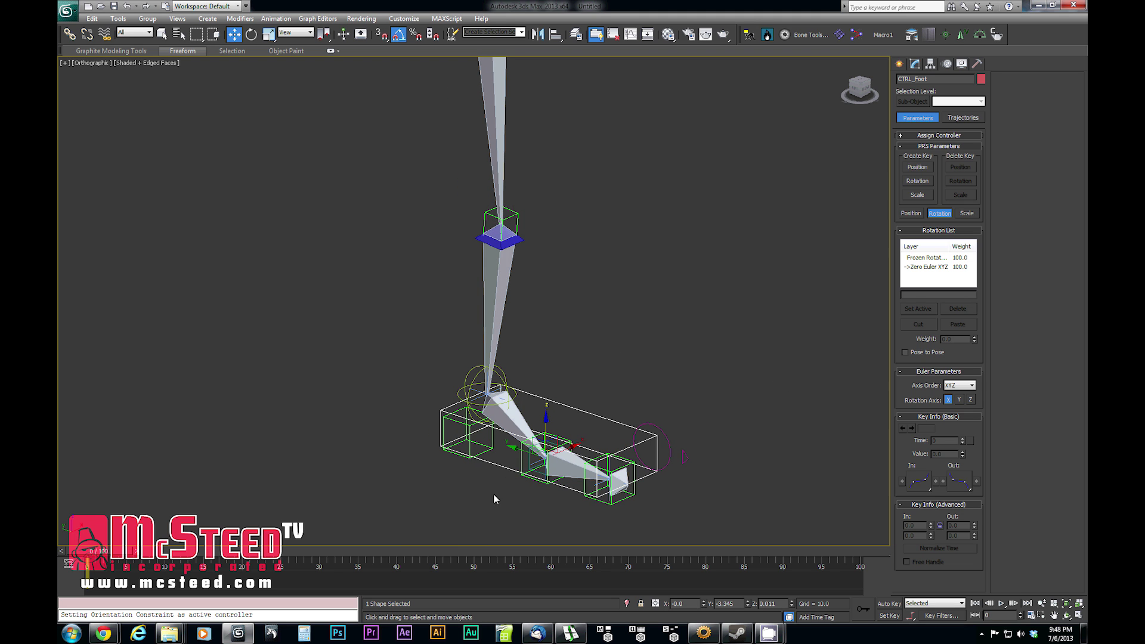
middle_click_drag(540, 492, 588, 472, "alt")
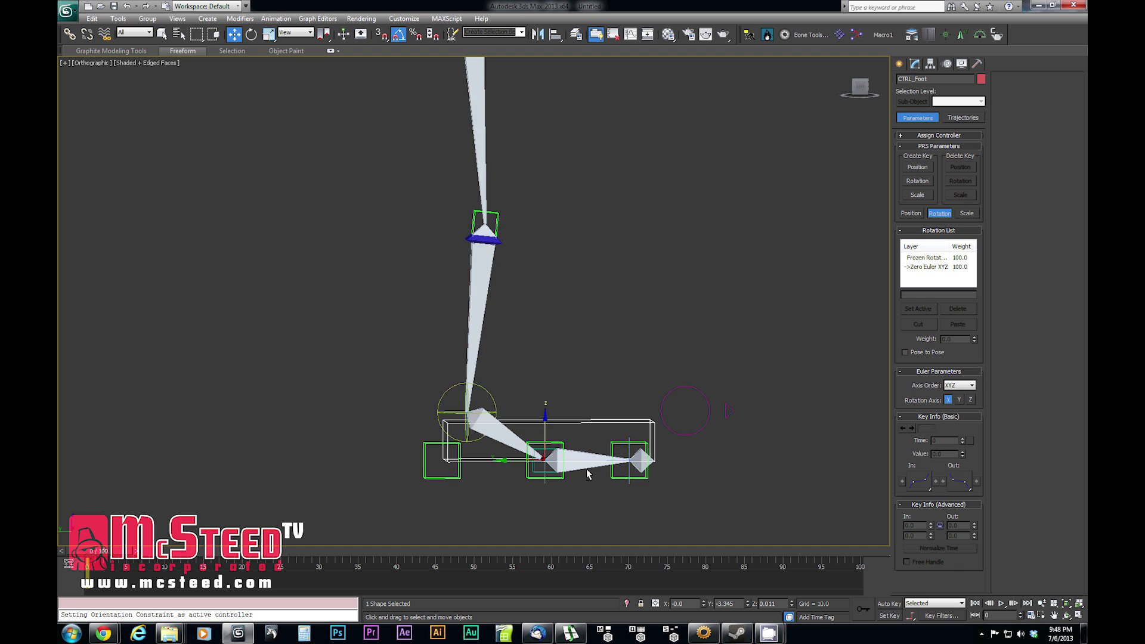
left_click_drag(525, 442, 424, 353)
scroll(386, 303, "down", 2)
right_click(424, 353)
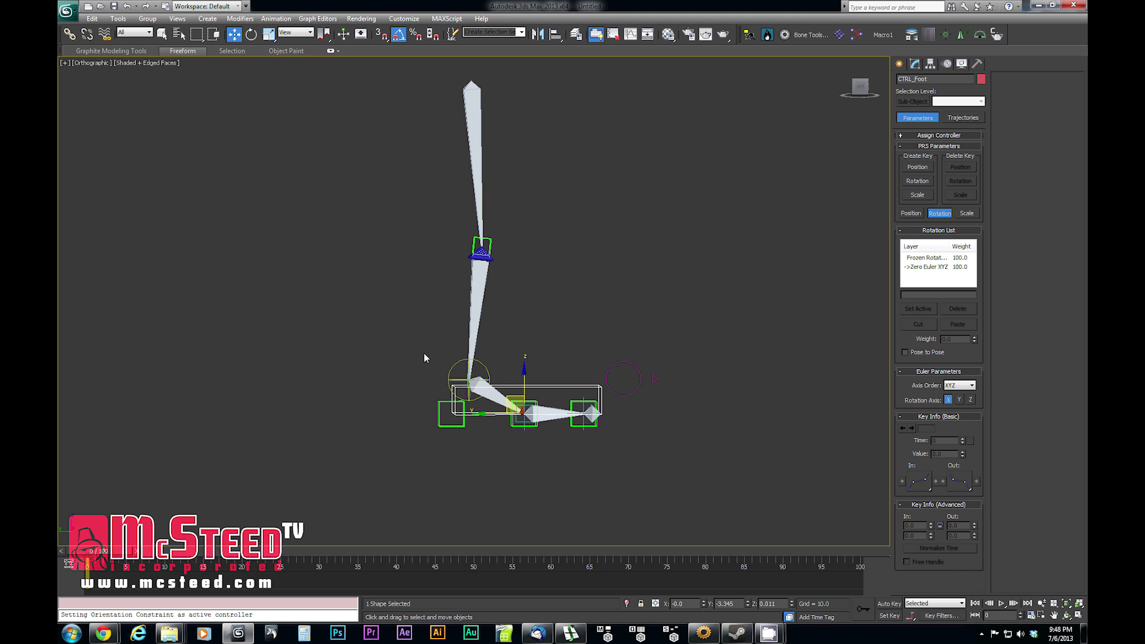
scroll(424, 354, "up", 2)
left_click_drag(536, 450, 497, 412)
right_click(497, 413)
left_click(537, 422)
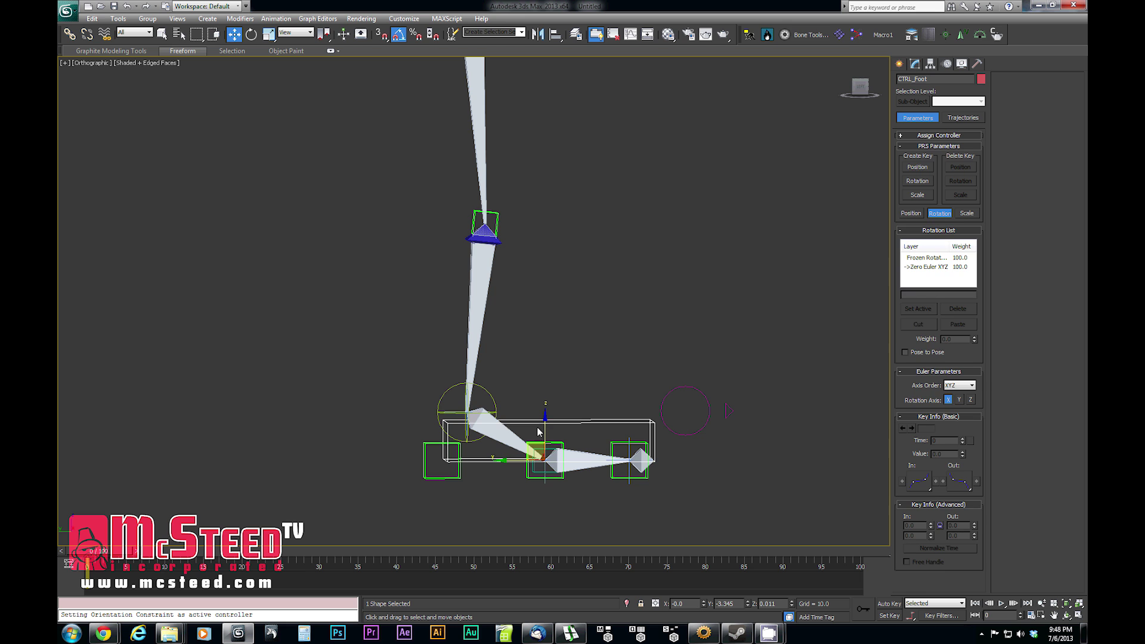
left_click_drag(536, 441, 525, 324)
right_click(525, 323)
Select Bone_Knee and examine how it sits at the knee joint between the thigh and shin bones
scroll(469, 255, "up", 4)
middle_click_drag(470, 255, 457, 313)
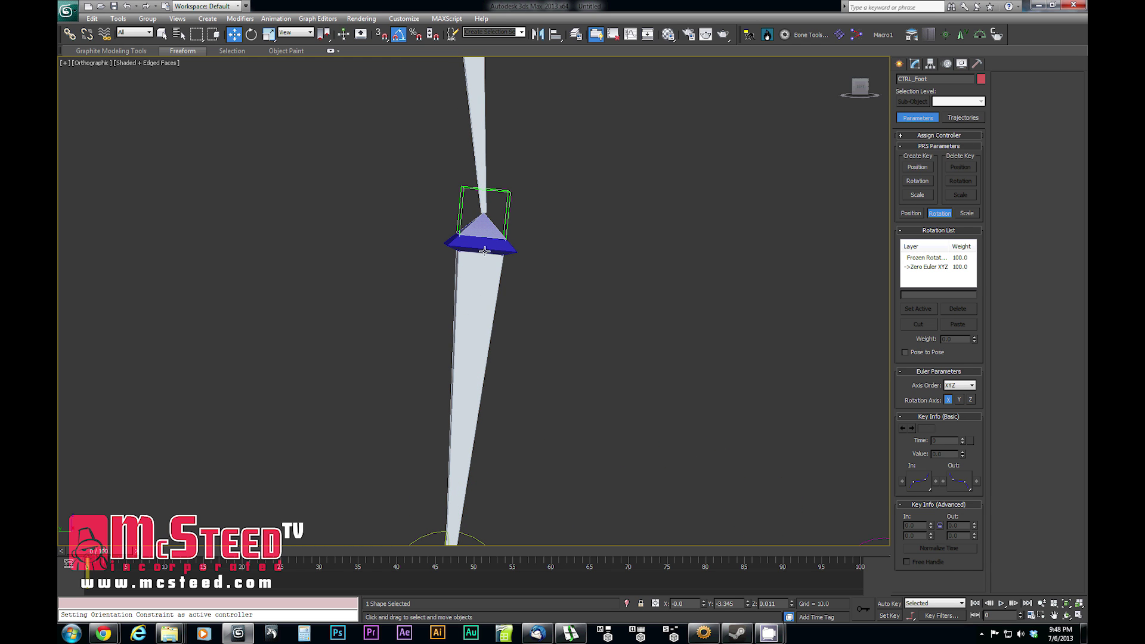
left_click(450, 245)
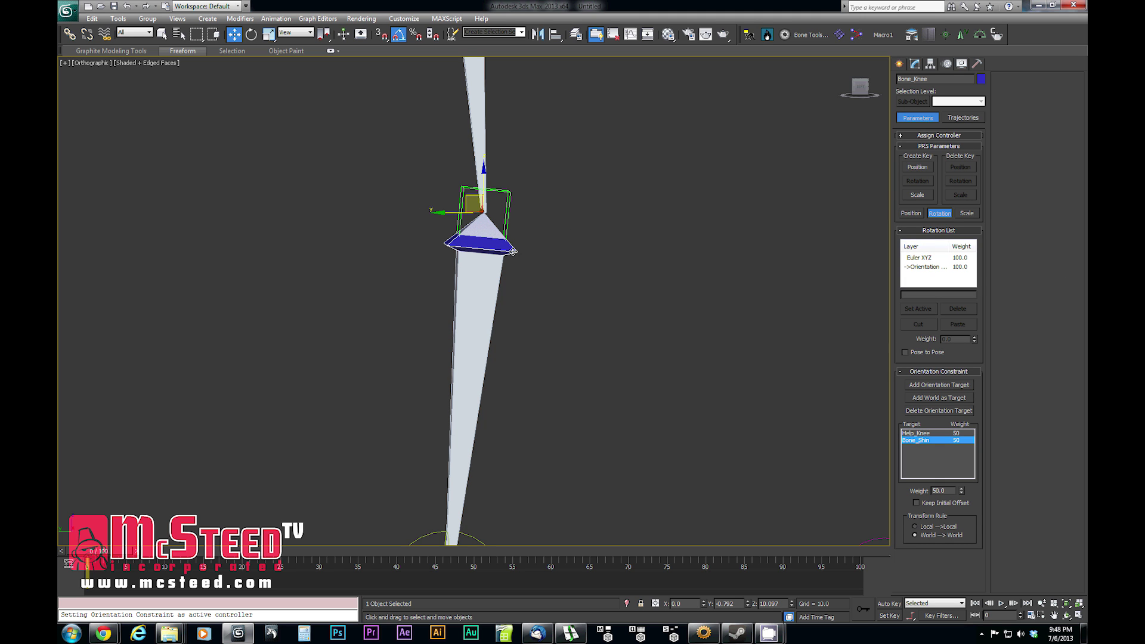
scroll(457, 308, "down", 3)
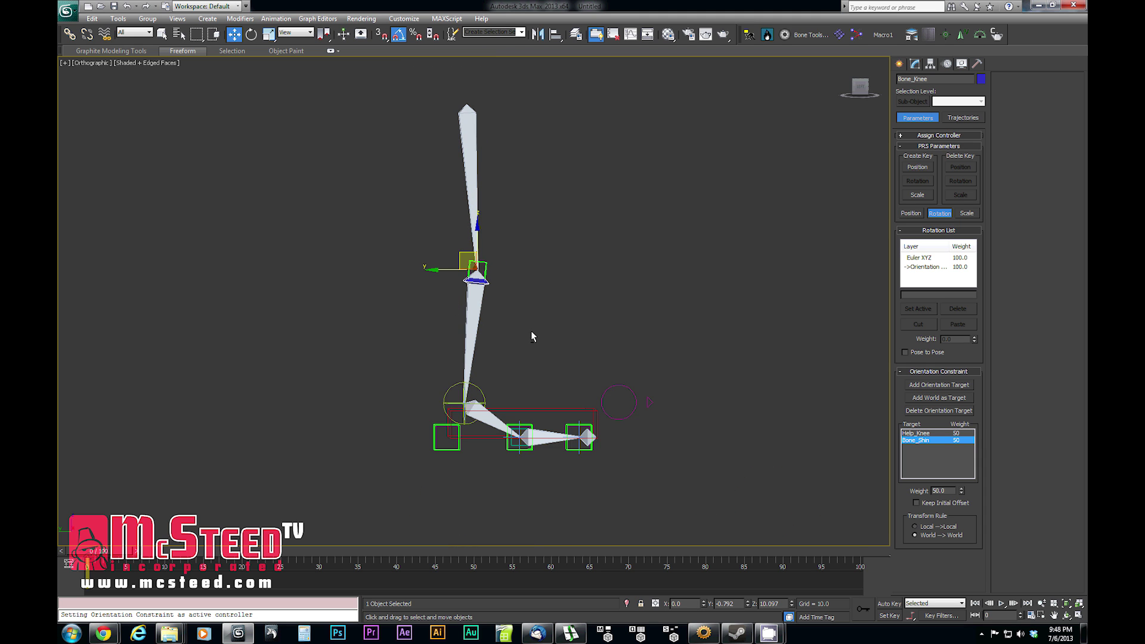
middle_click_drag(503, 347, 490, 352, "alt")
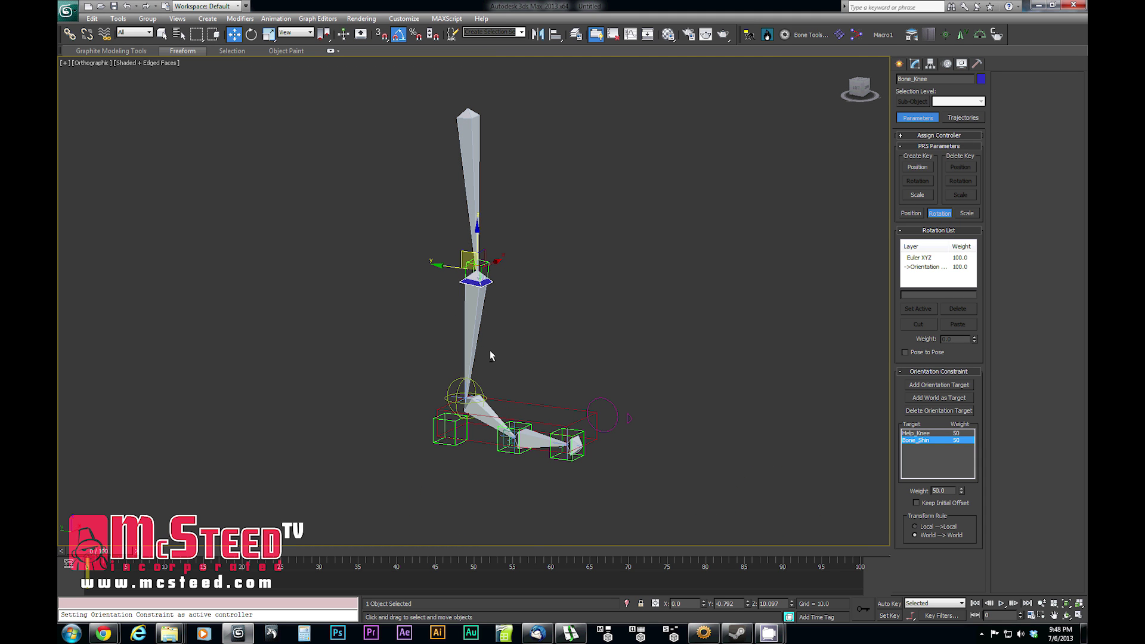